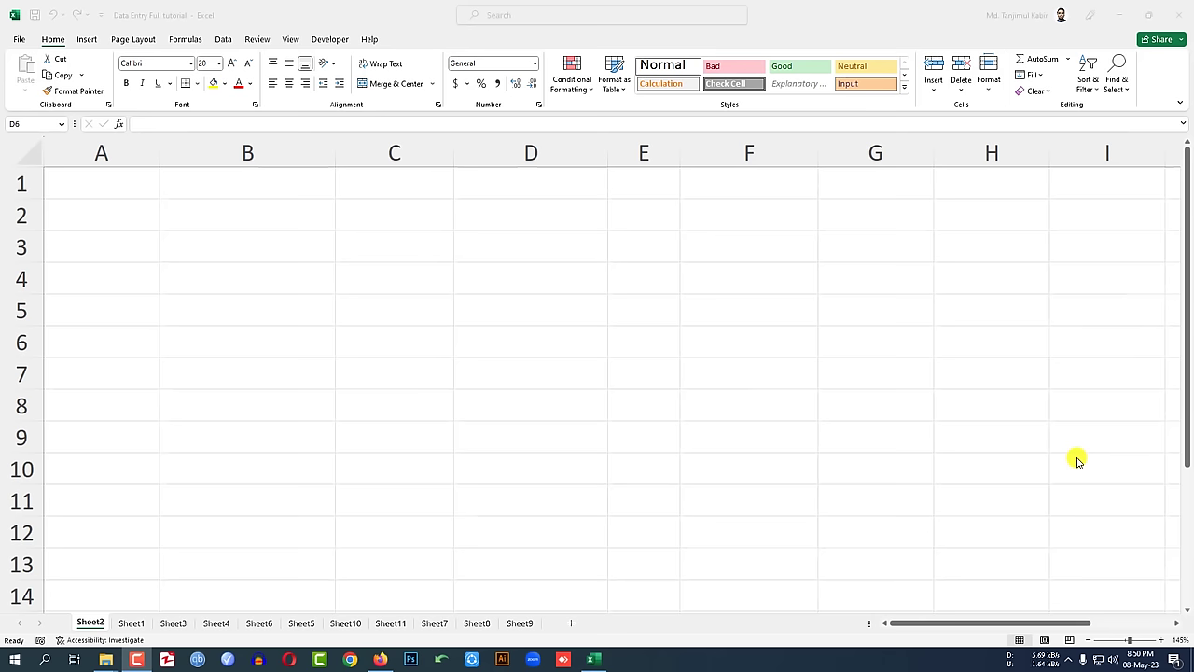
- Type the name in lowercase into cell B1
click(250, 186)
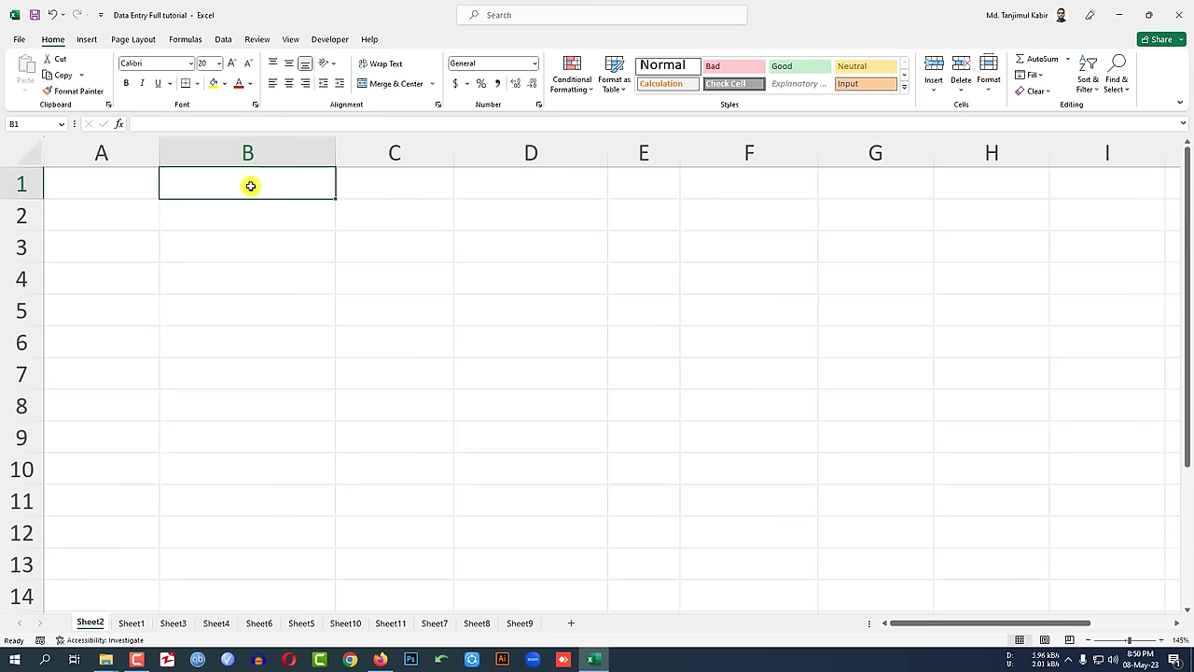
text(fg)
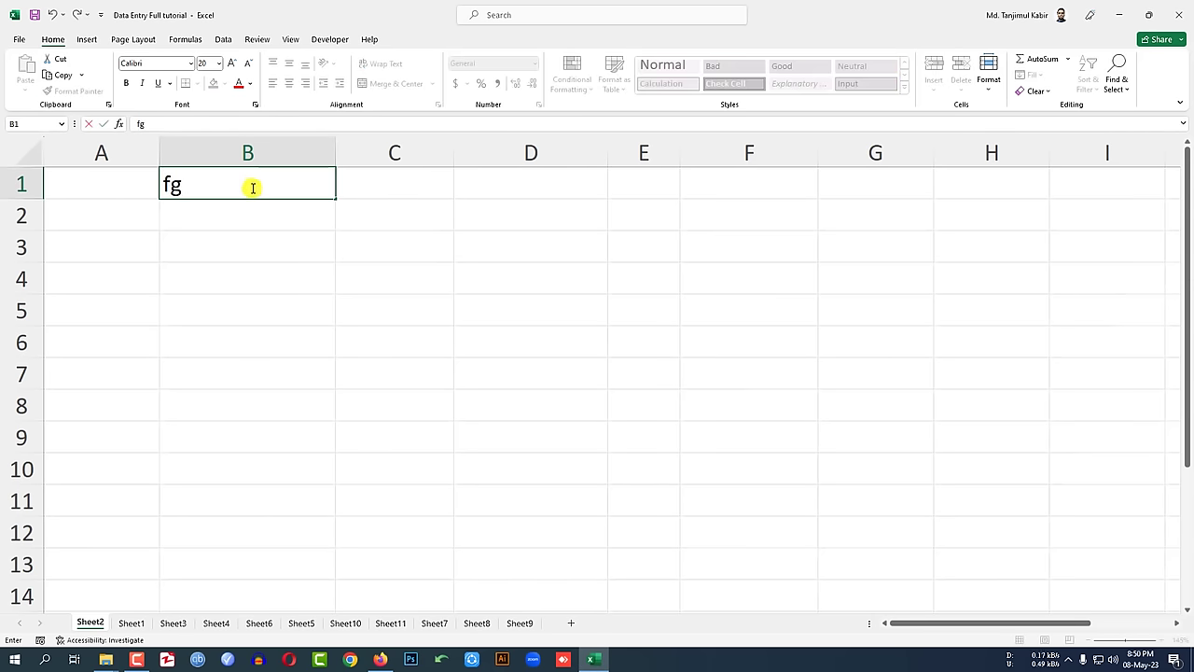
key(BackSpace)
text(a)
text(ruq)
key(Return)
- Enter the same name capitalised in B2, then switch to the YouTube channel page in Firefox
text(R)
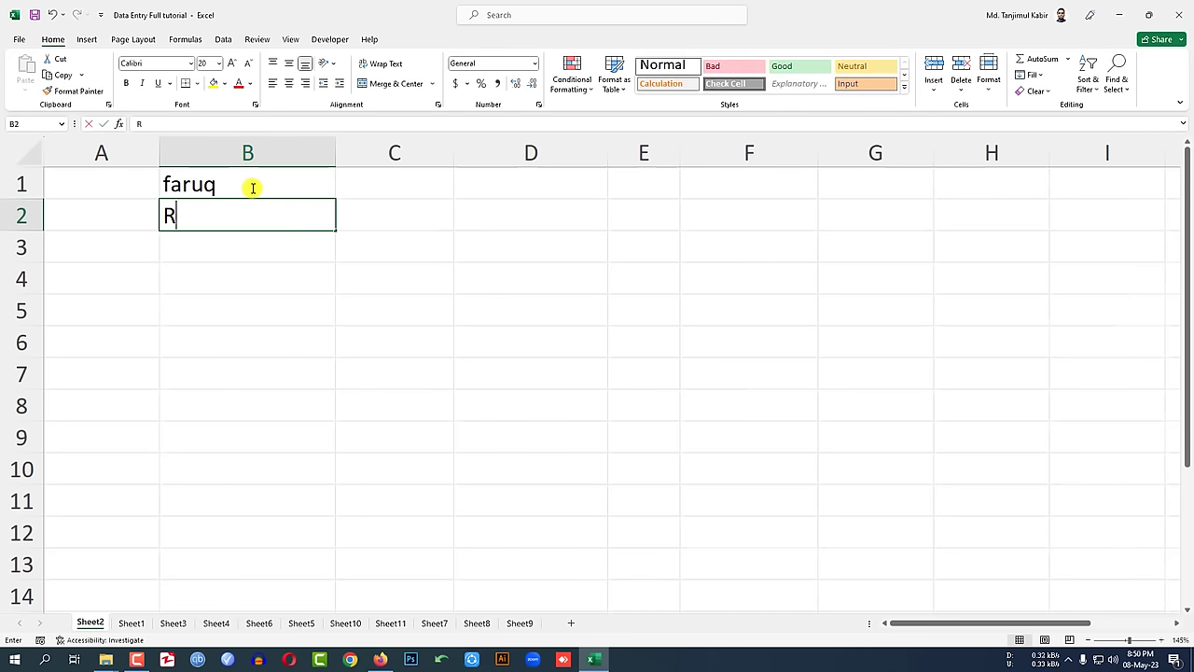
key(BackSpace)
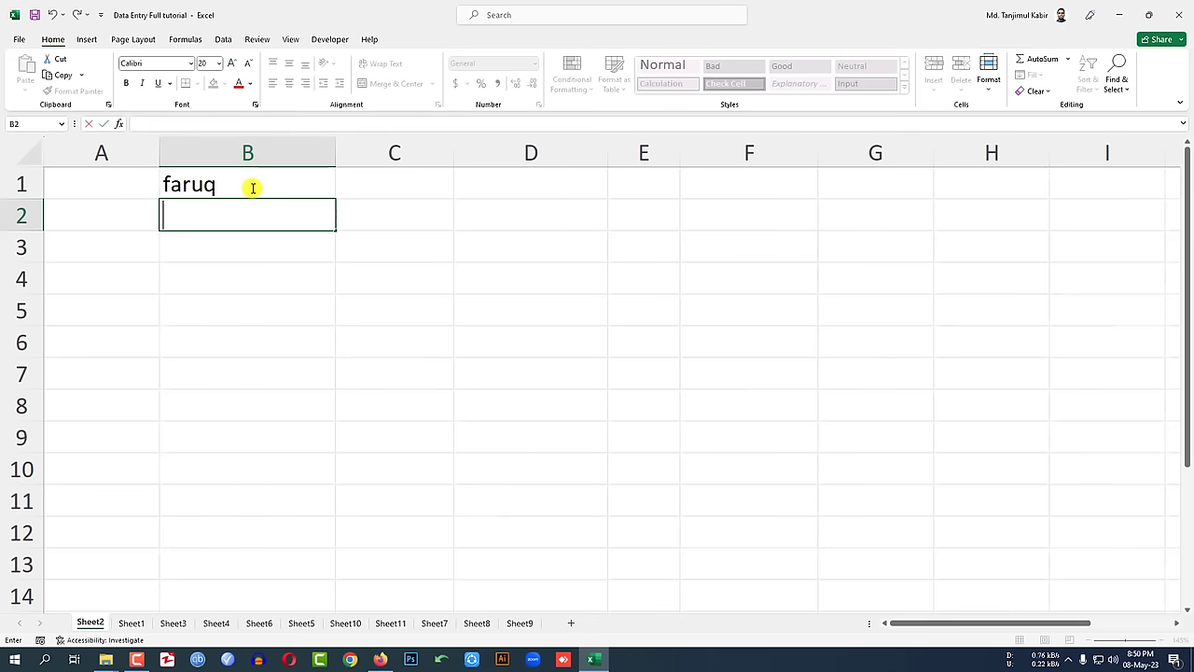
text(Faruq)
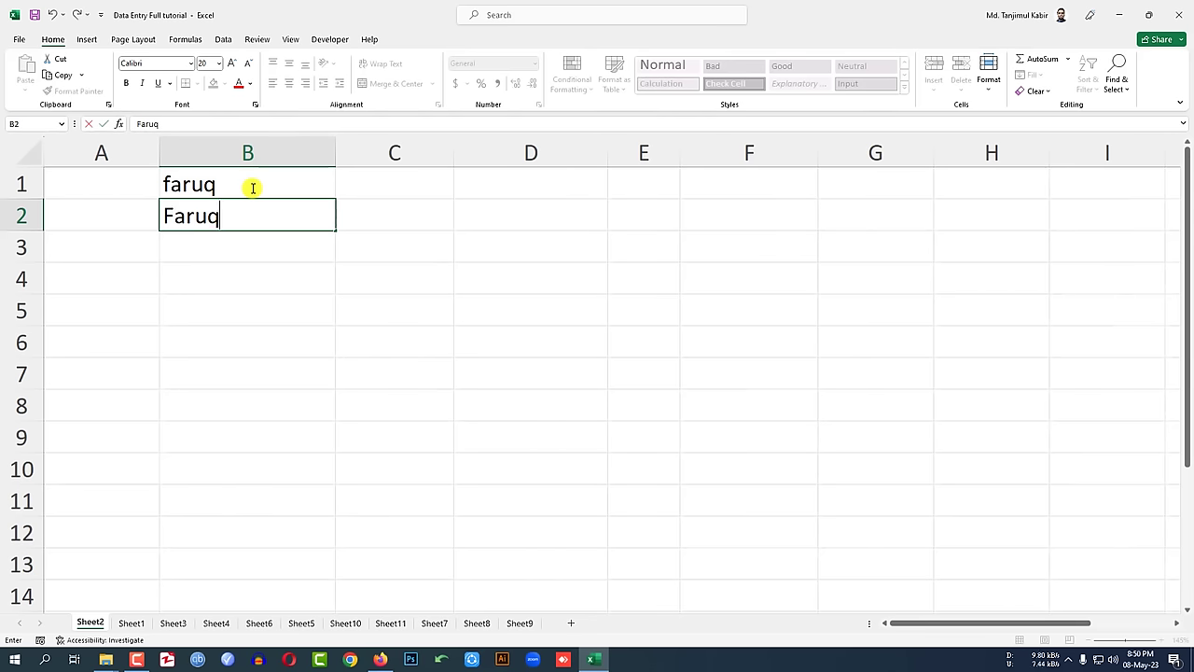
key(Return)
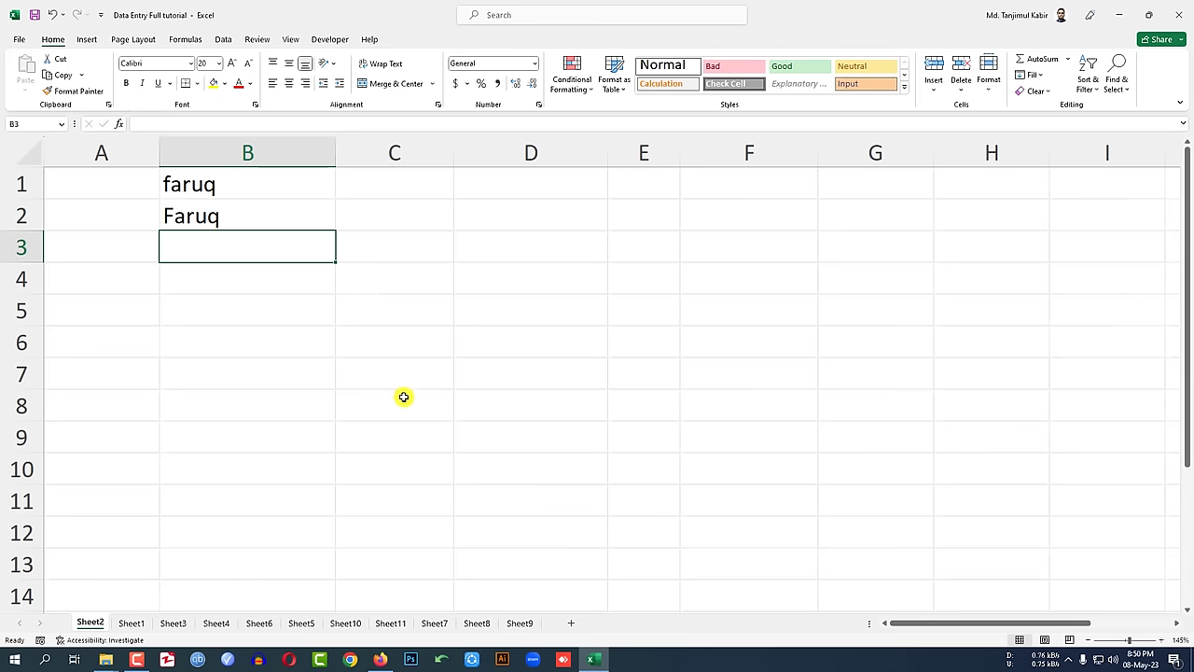
click(380, 659)
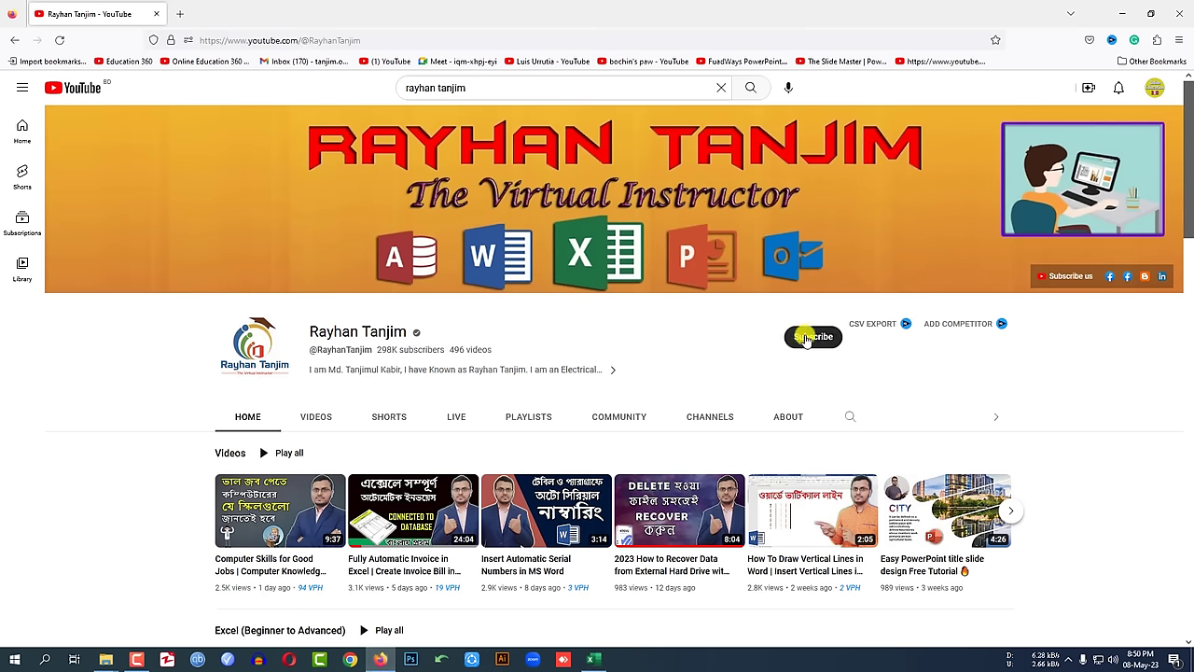
- Scroll down the YouTube channel's video rows, then switch back to the Excel workbook
scroll(149, 466, down, 1)
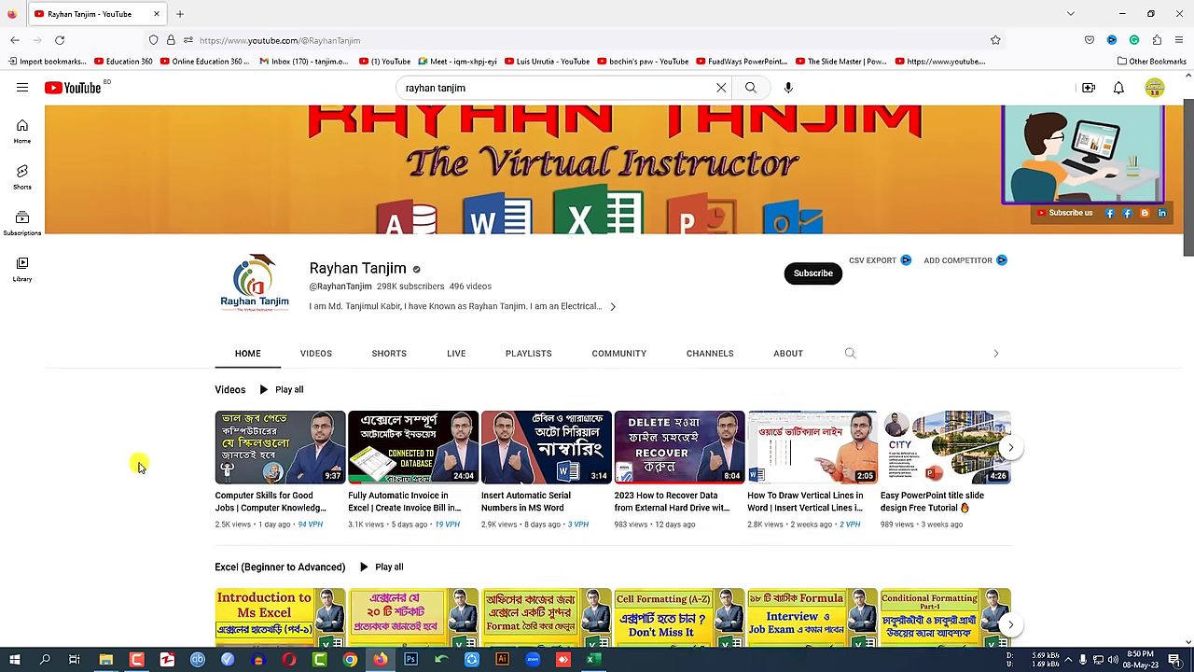
click(1121, 13)
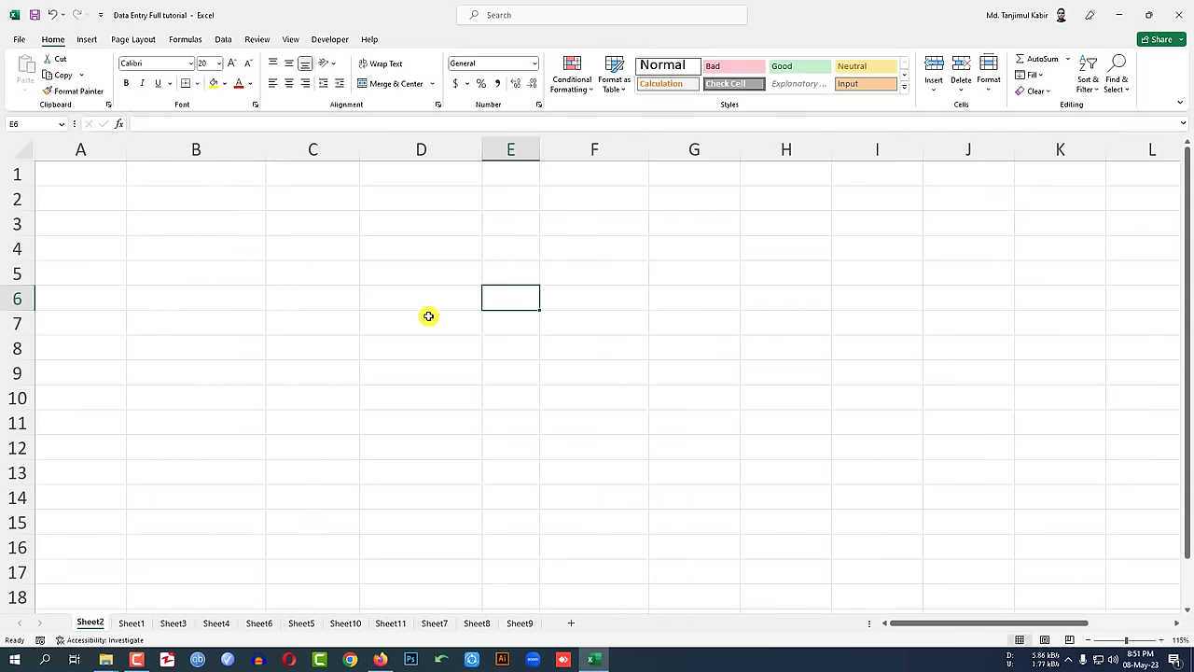
click(80, 149)
click(202, 150)
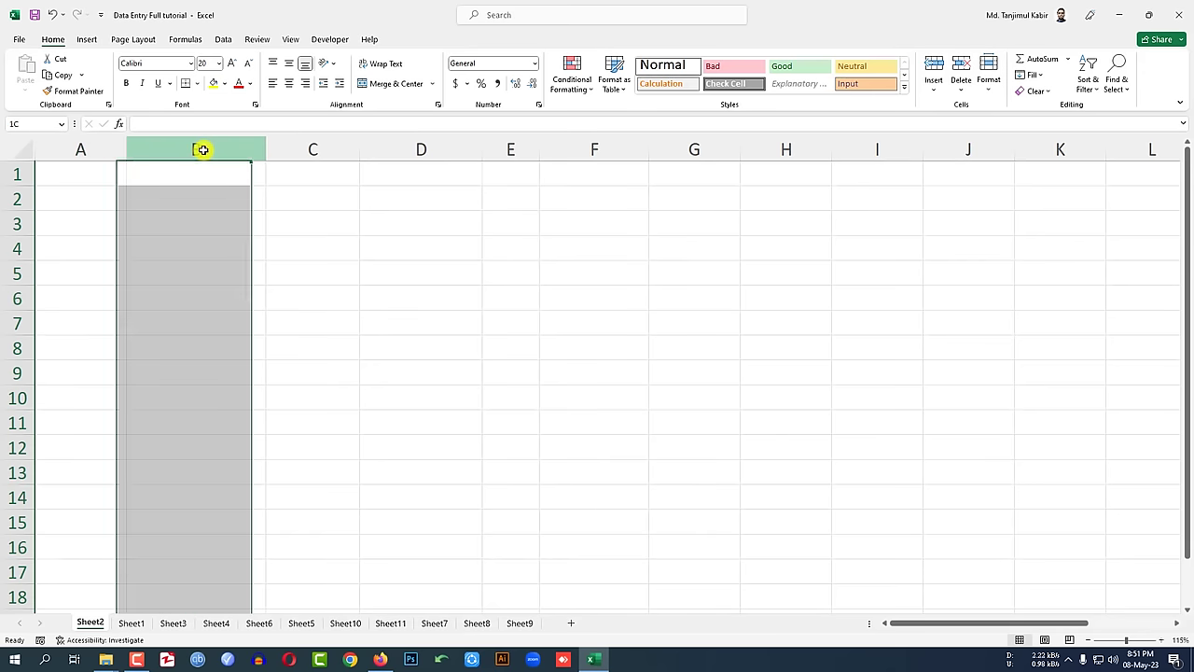
click(318, 149)
click(420, 150)
click(515, 149)
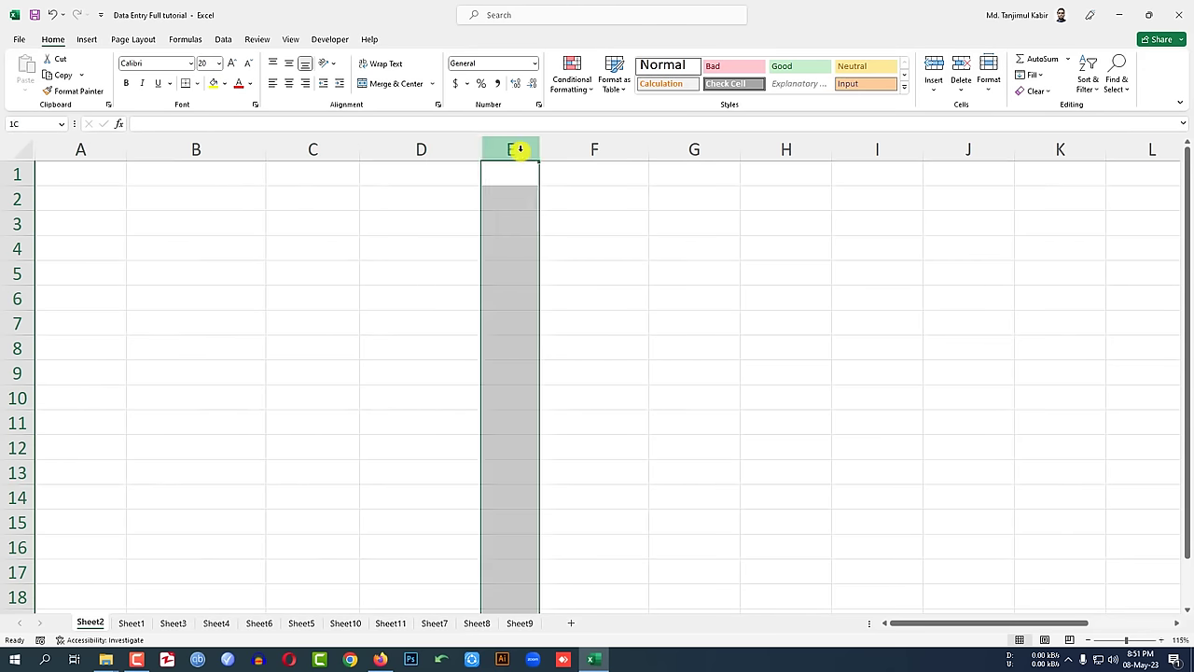
click(589, 150)
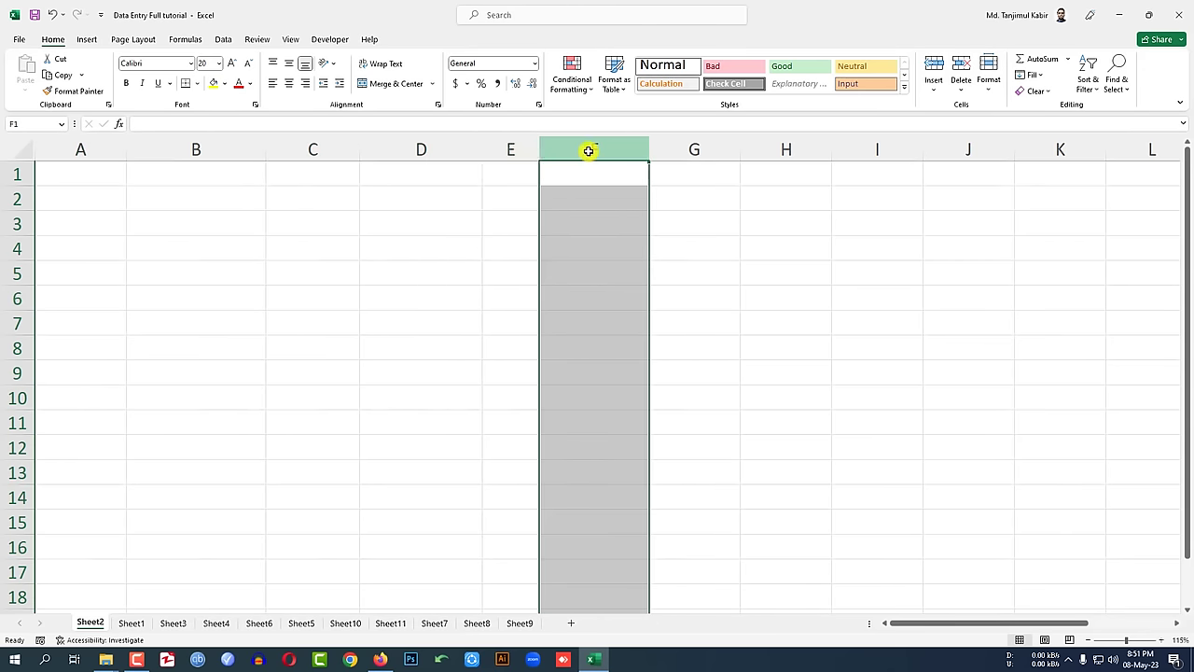
click(13, 173)
click(11, 199)
click(8, 223)
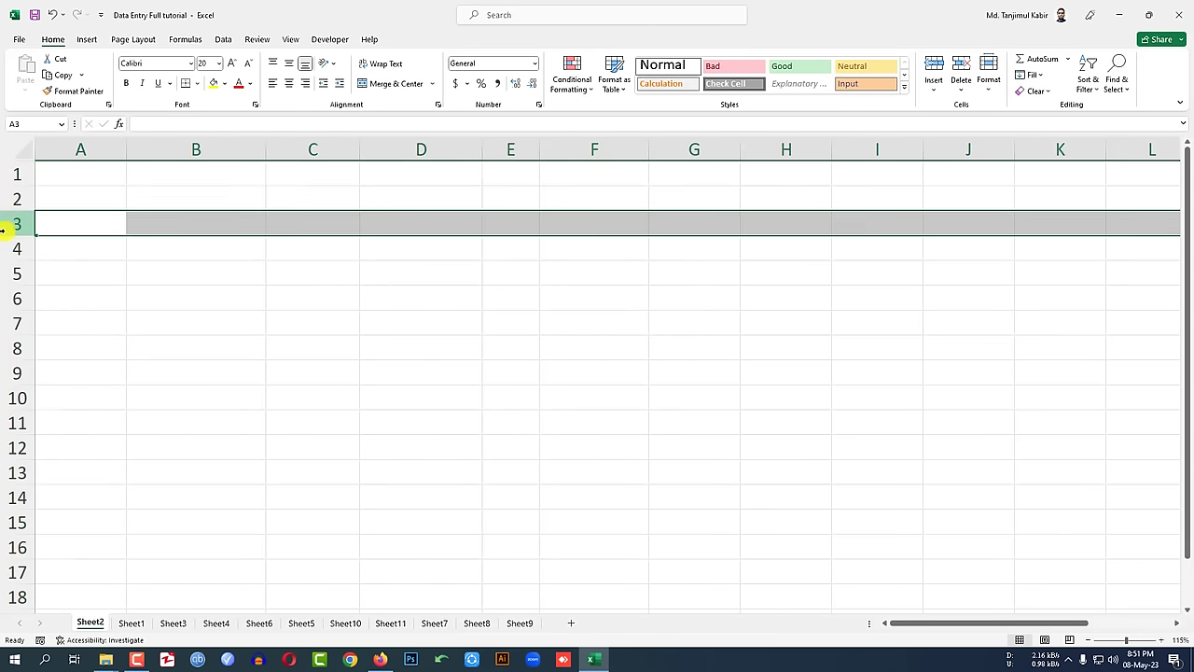
click(218, 193)
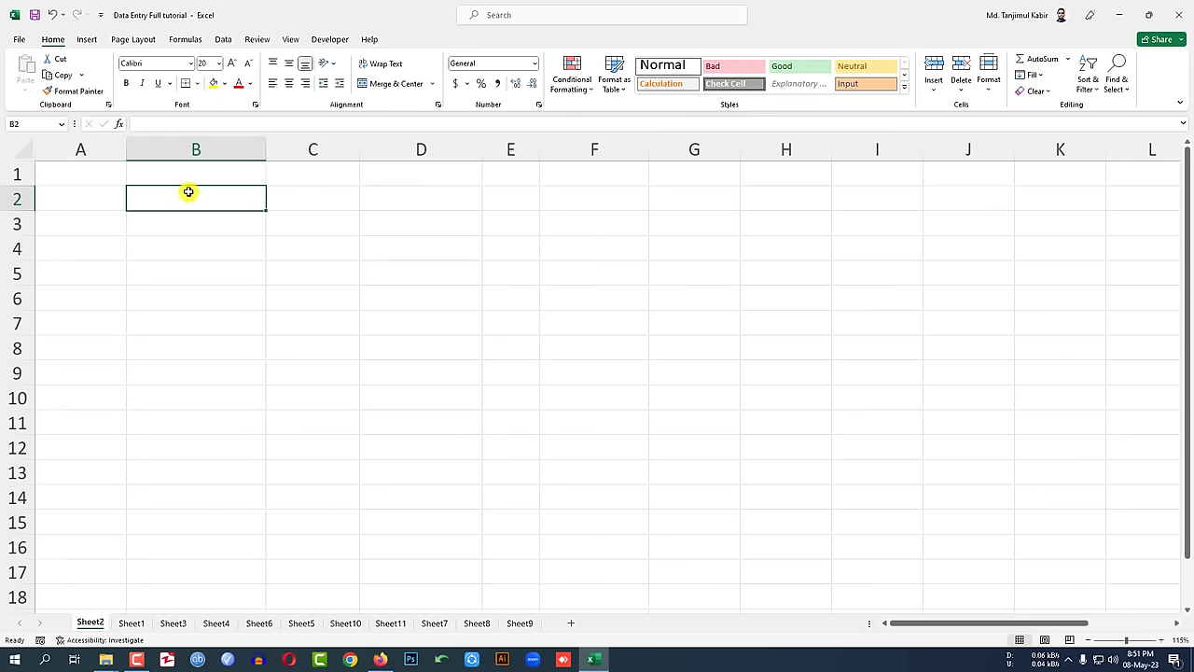
click(209, 231)
click(197, 198)
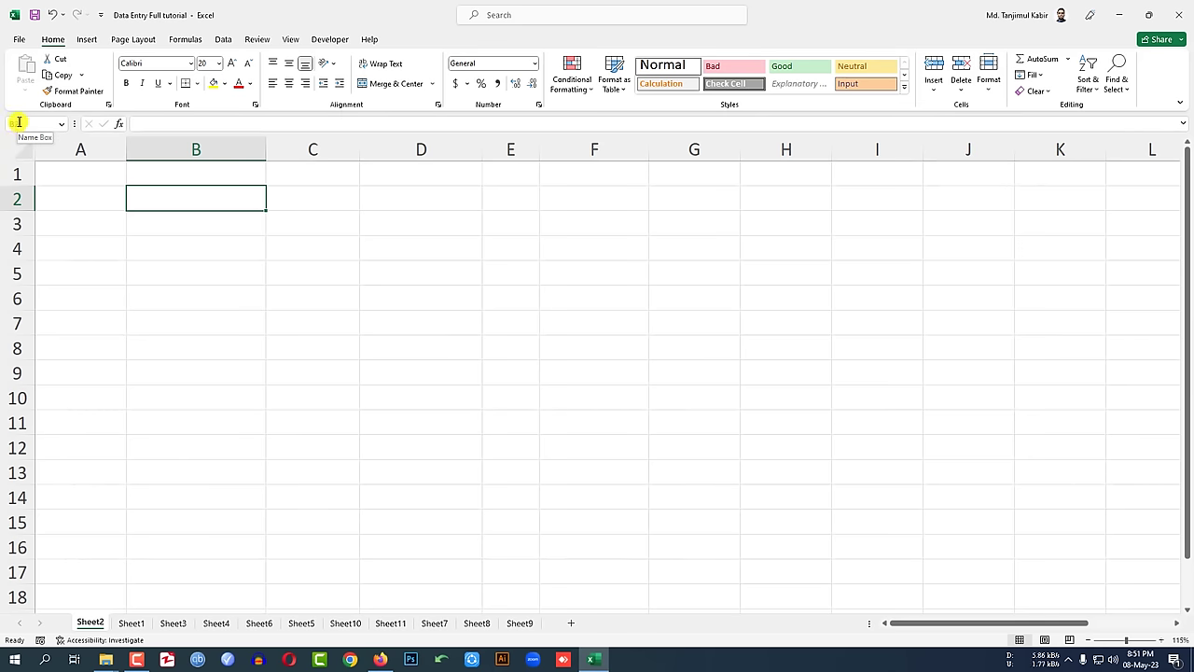
click(315, 223)
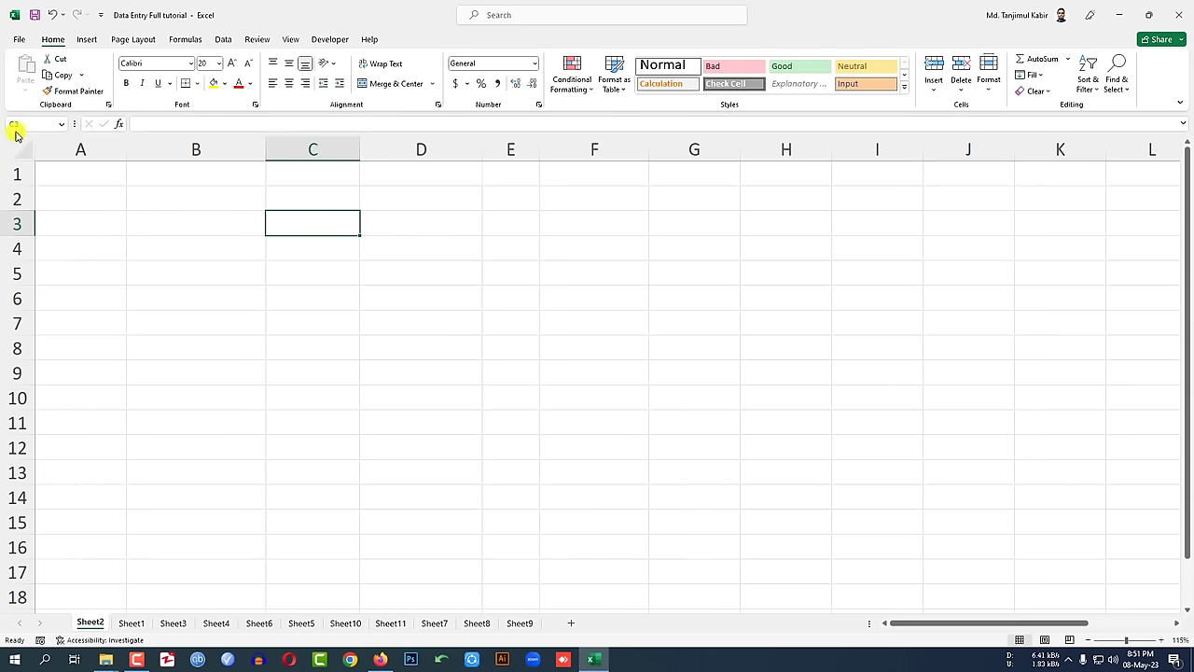
click(320, 150)
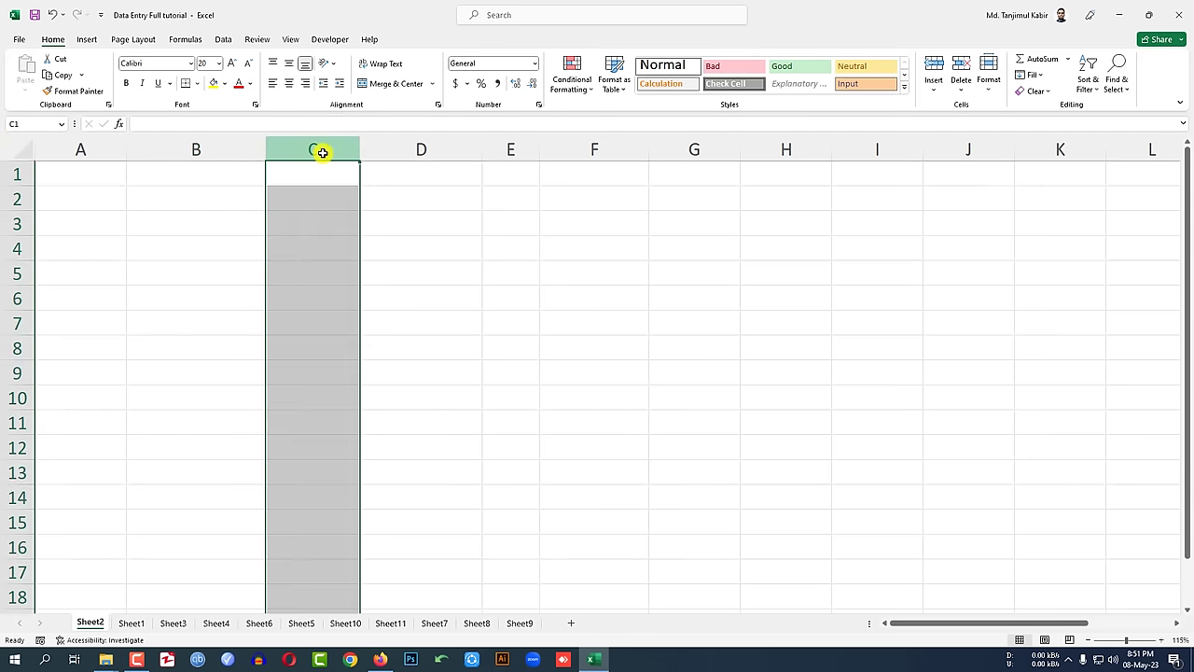
click(139, 222)
click(22, 223)
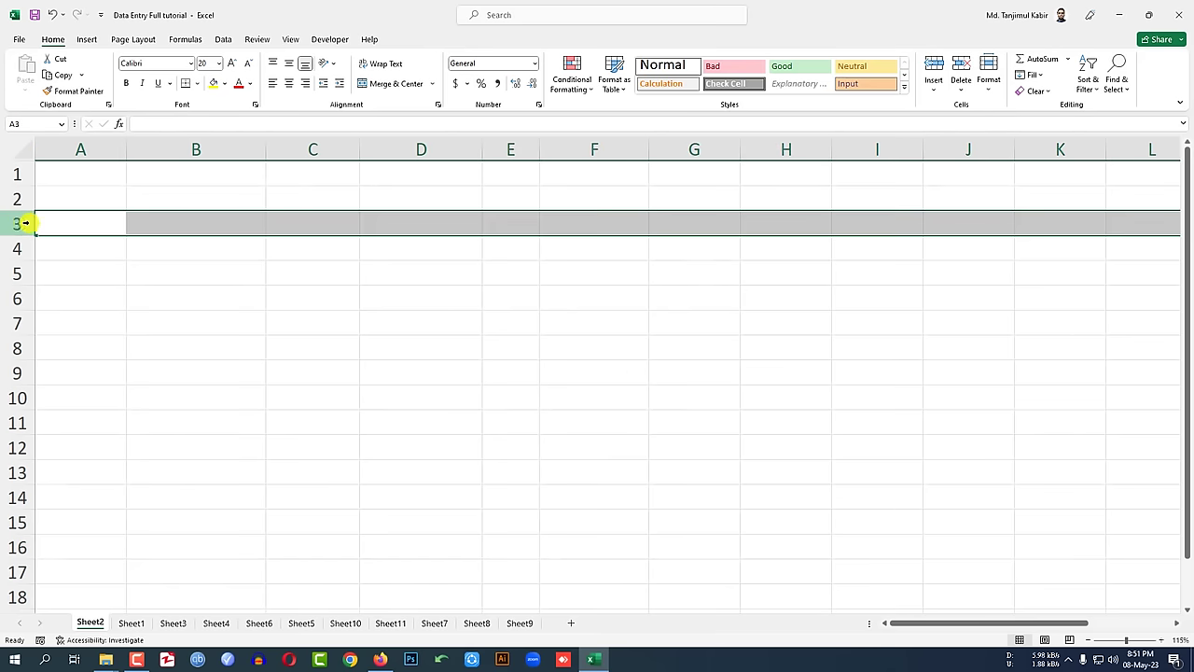
click(326, 224)
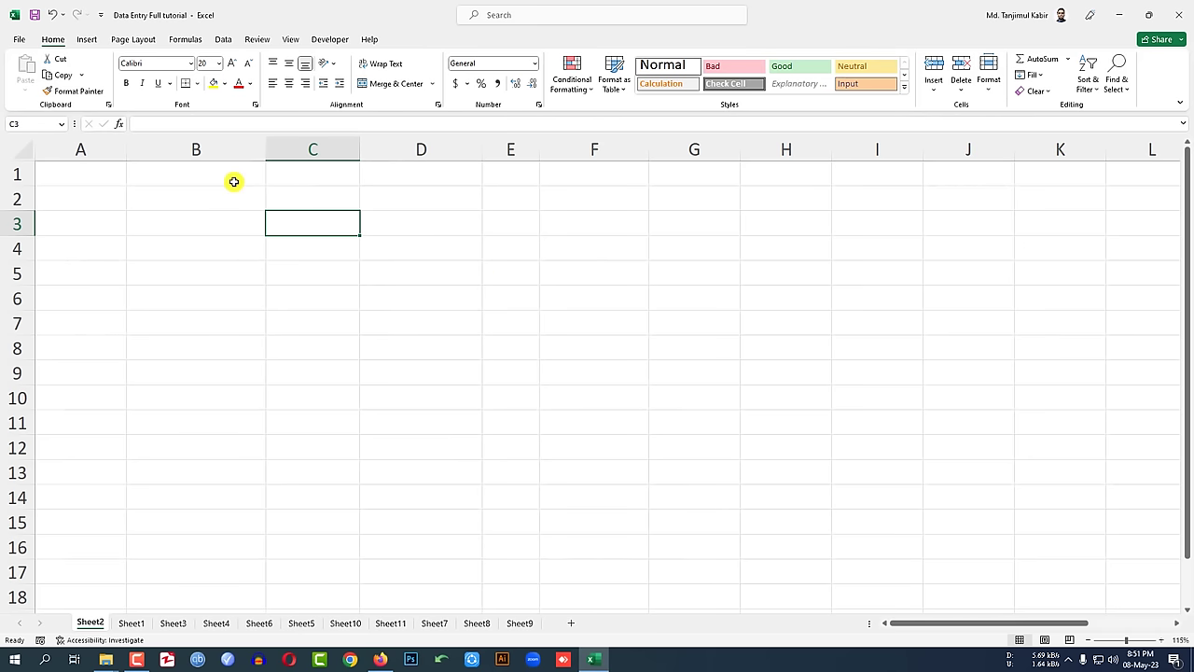
click(154, 214)
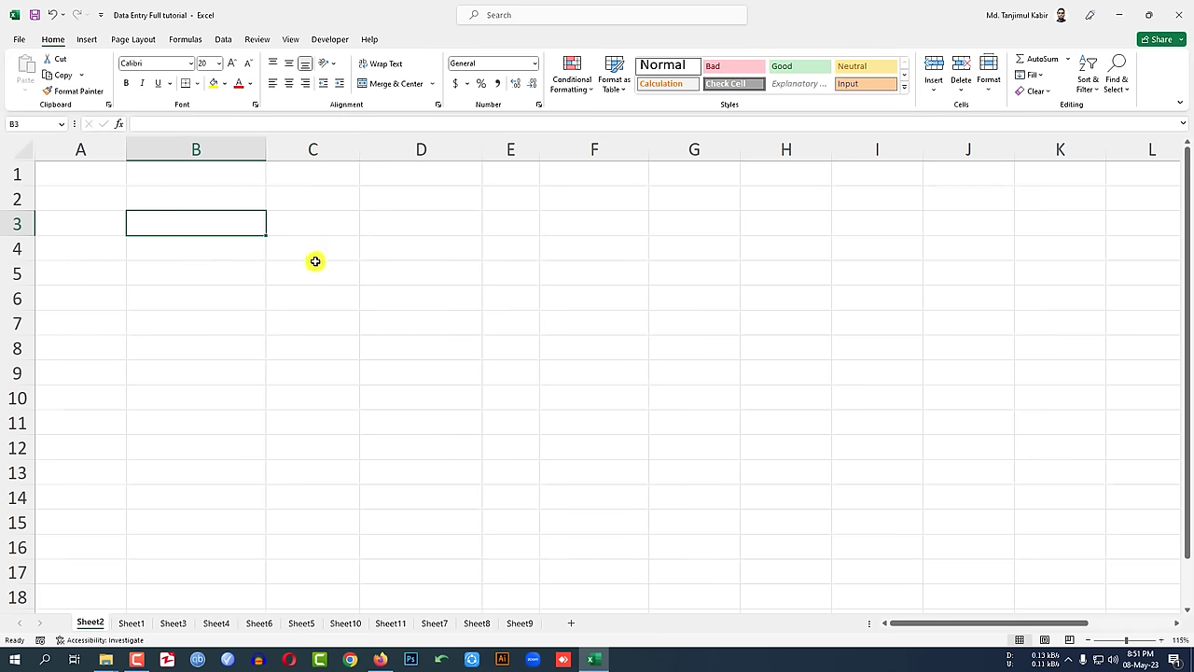
text(gg)
click(252, 265)
text(ggg)
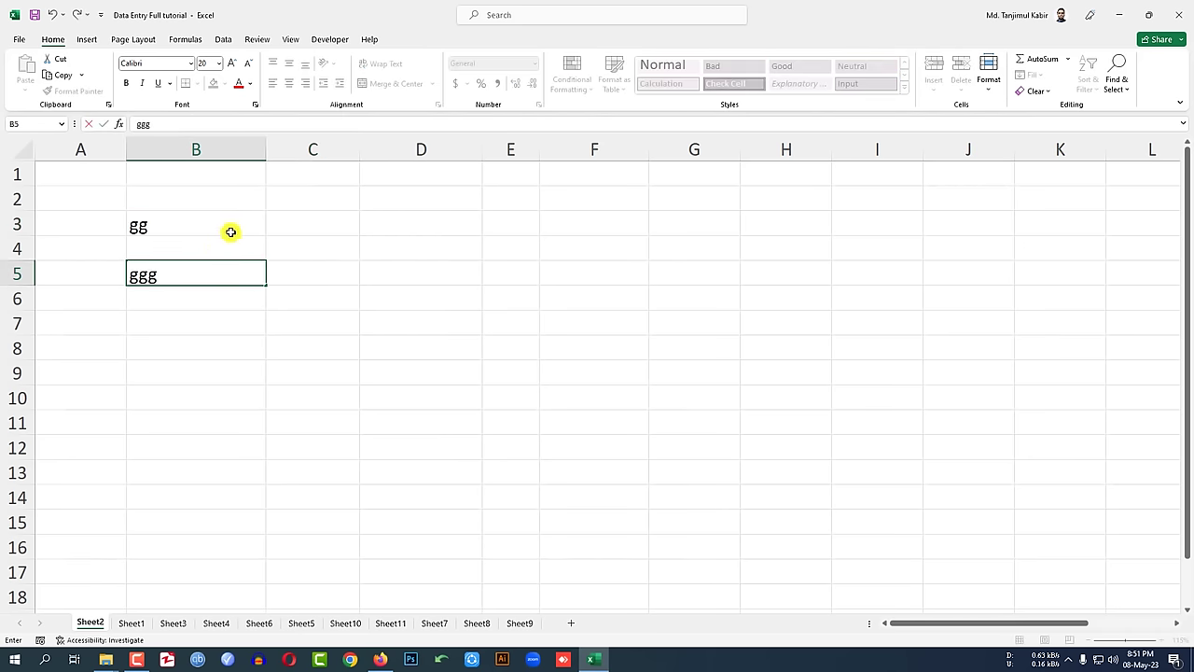
drag(234, 225, 218, 270)
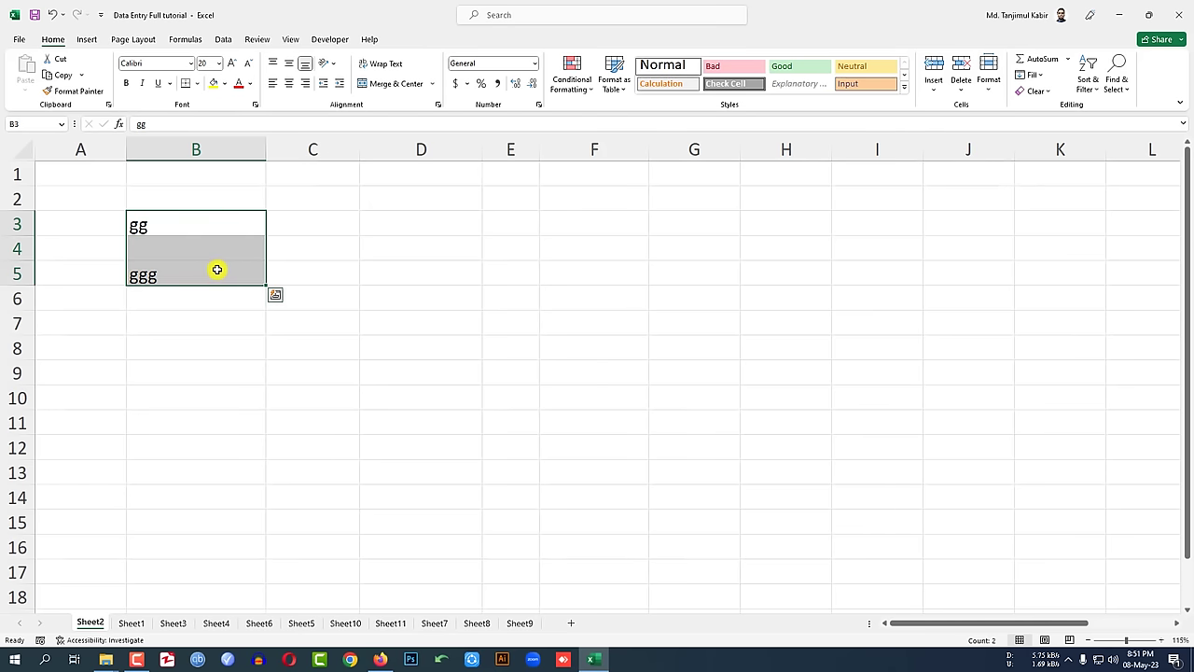
key(Delete)
click(386, 285)
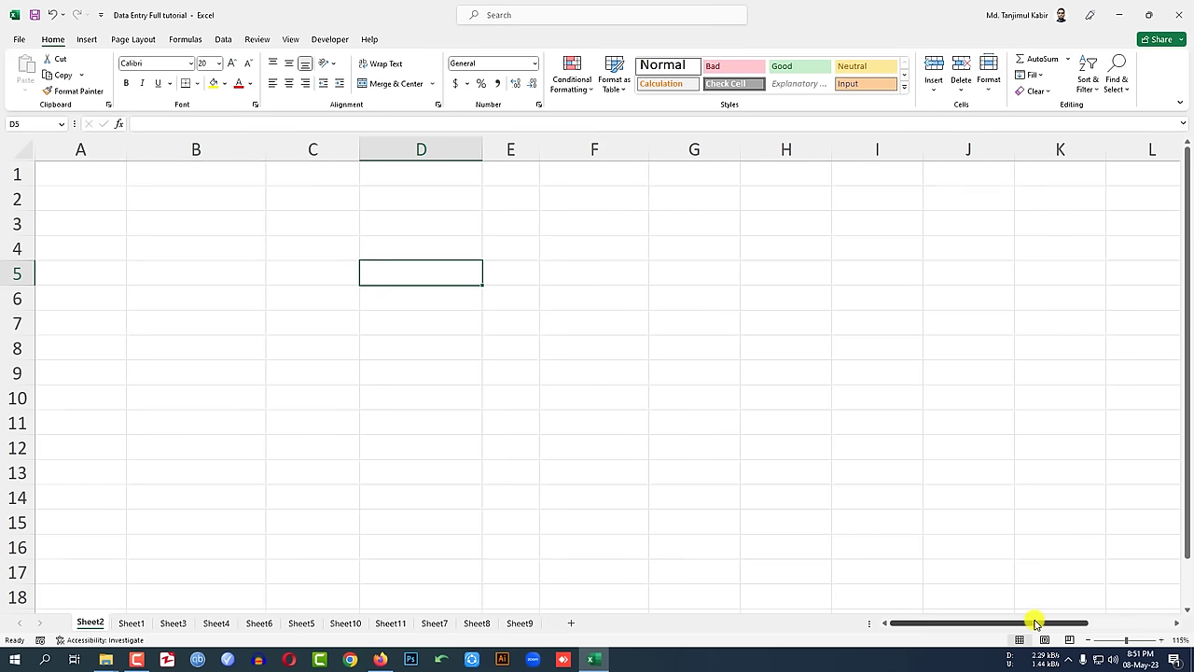
- Drag the ABC SCHOOL NAME ID-card picture from column M over columns H and I
drag(1036, 623, 1064, 621)
drag(1106, 419, 676, 428)
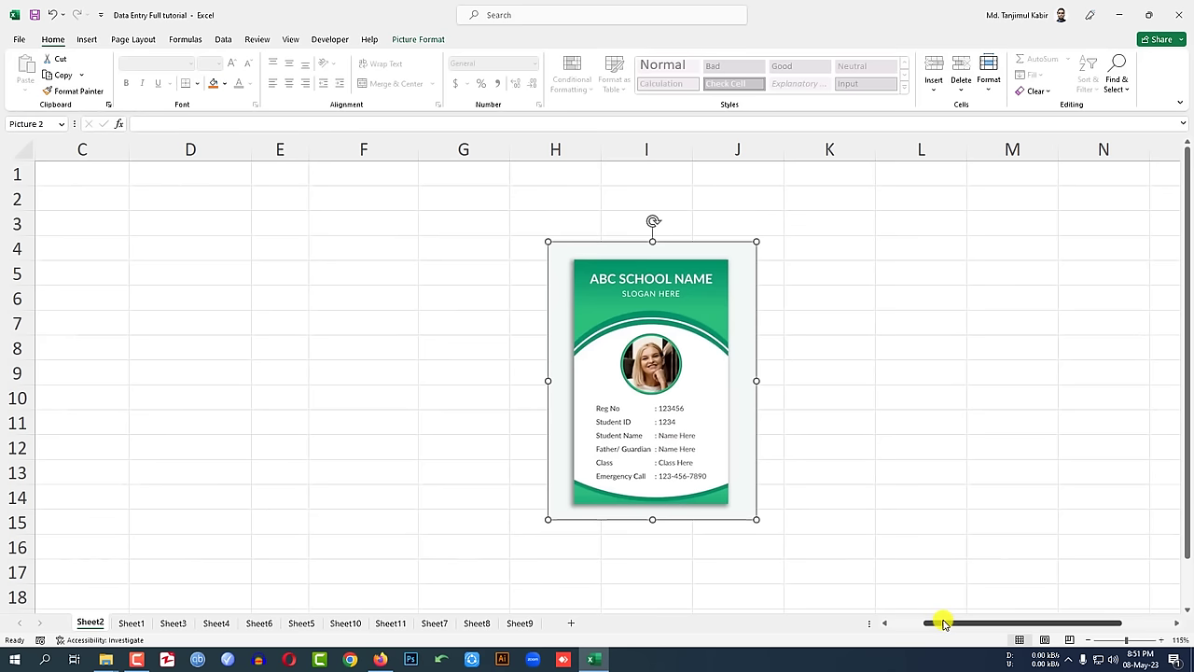
drag(944, 624, 868, 621)
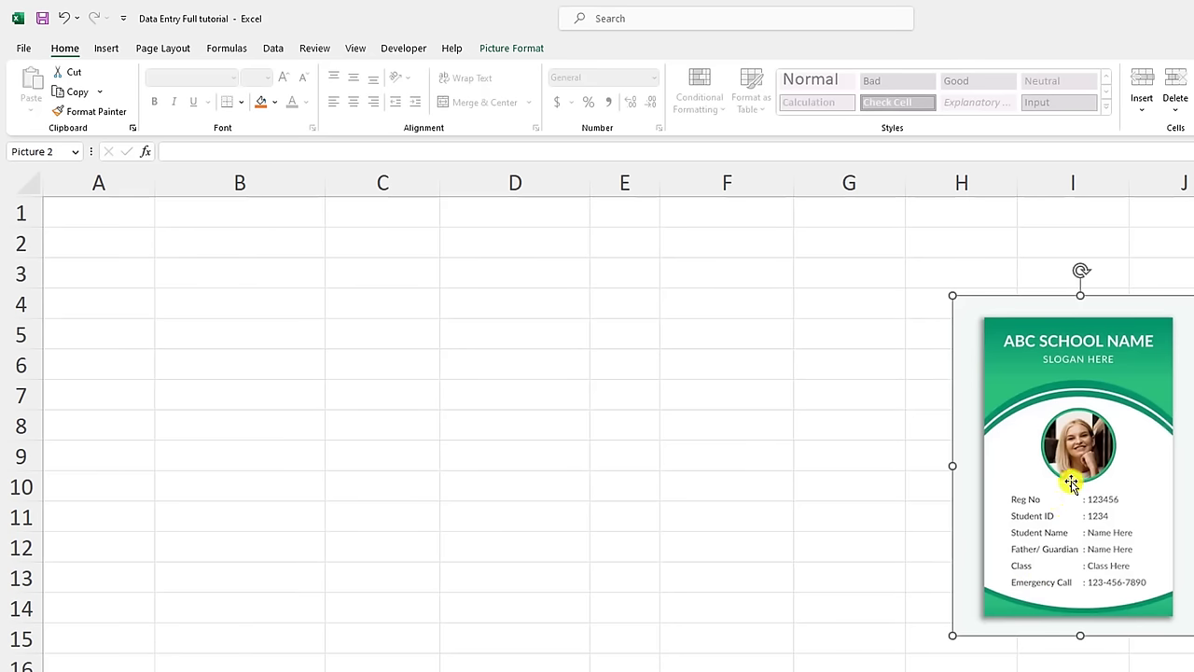
- Enter the headers SL No in A1 and Req No in B1
click(150, 220)
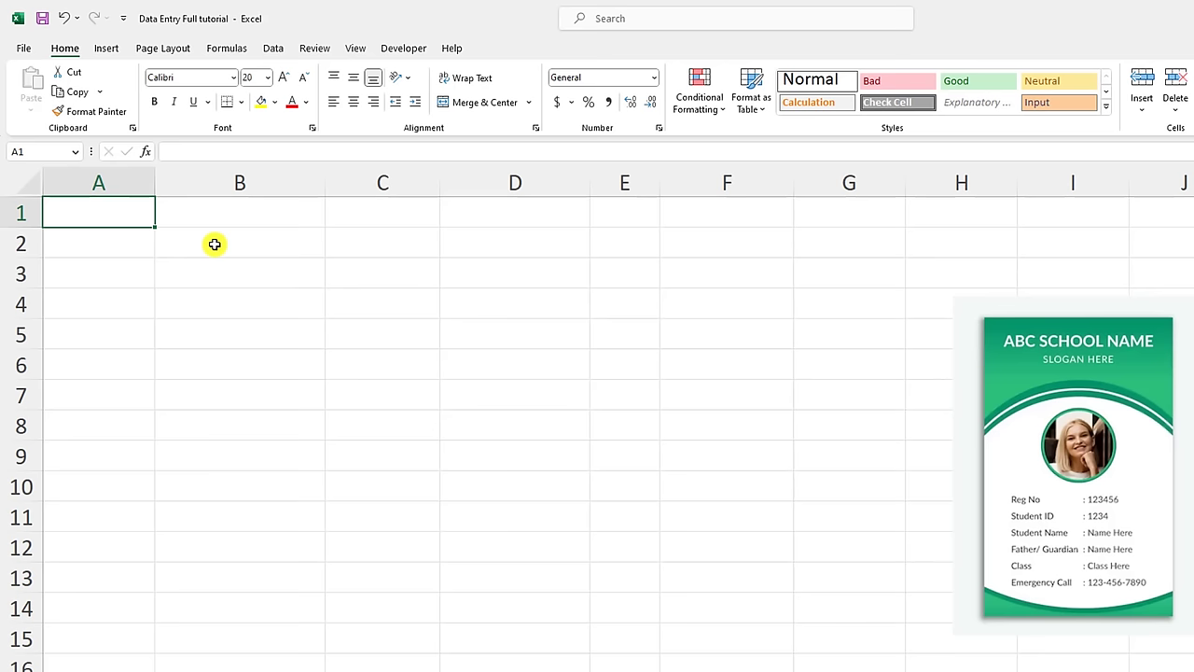
text(SL No)
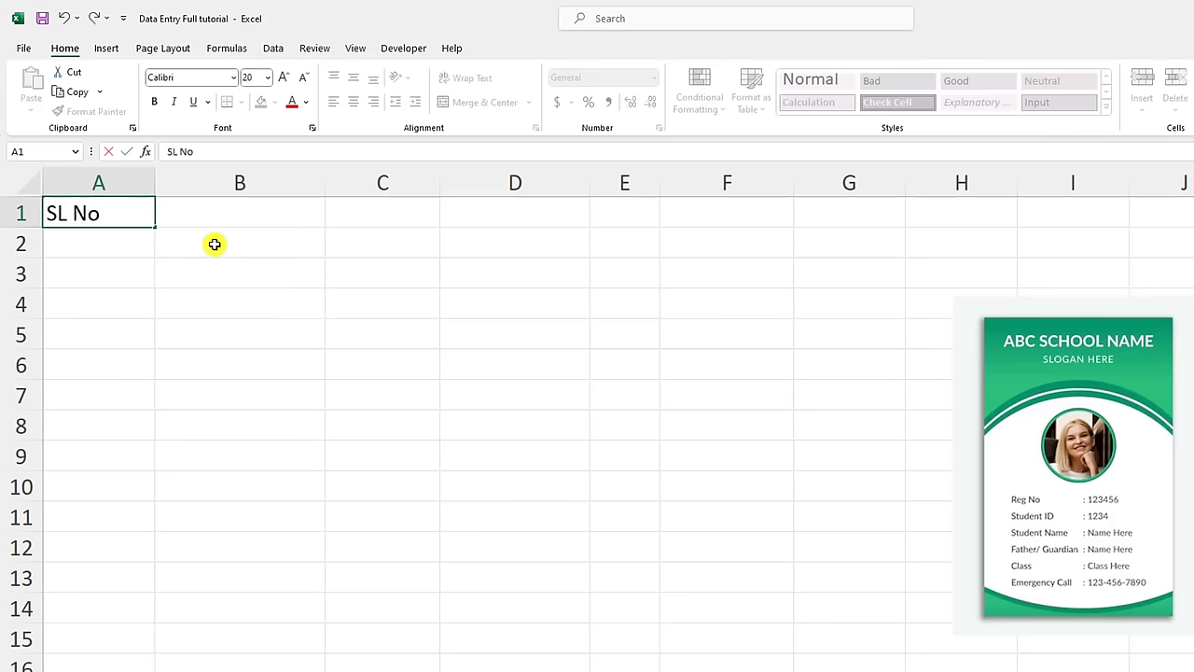
key(Tab)
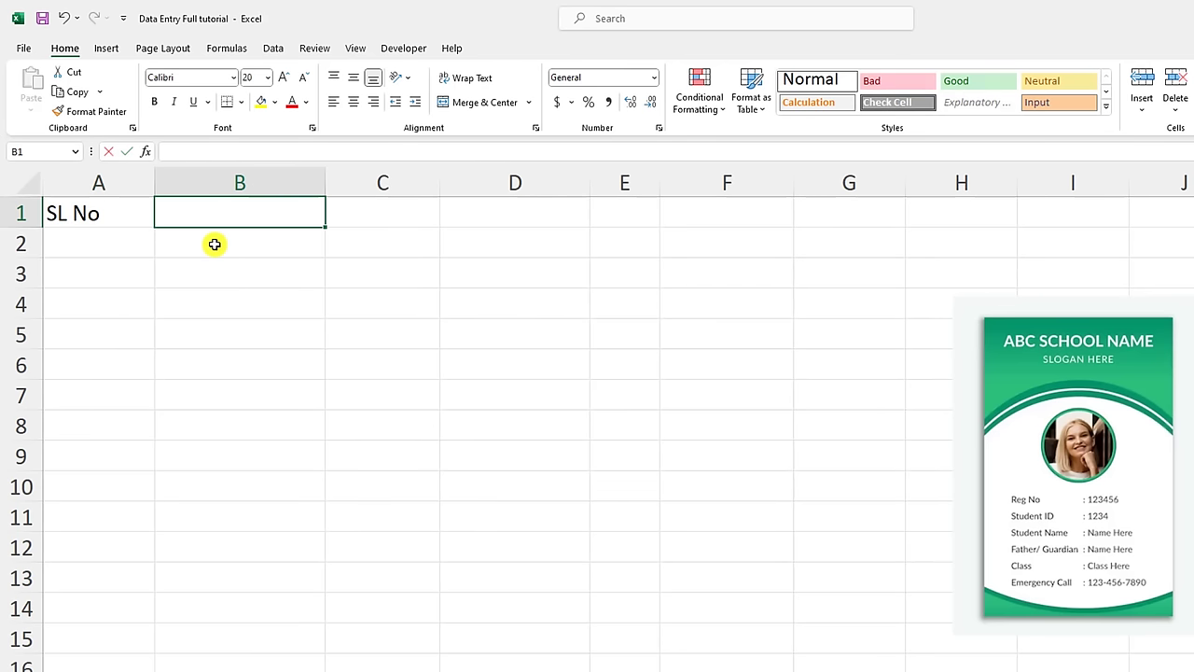
text(Req )
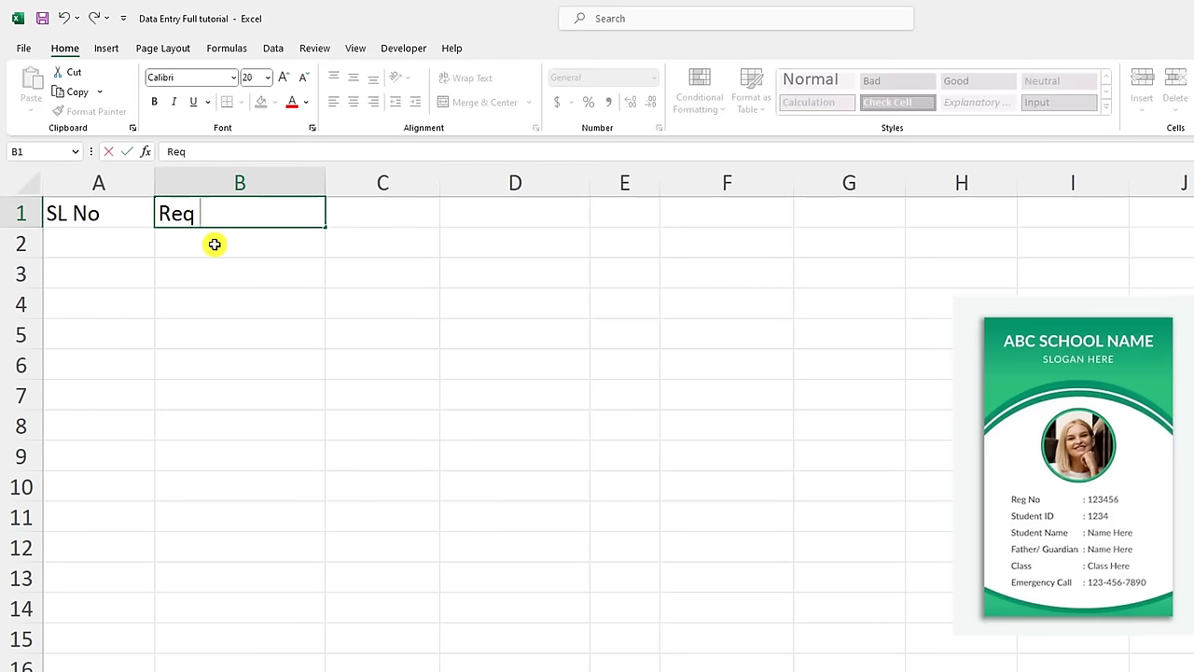
text(No)
key(super+s)
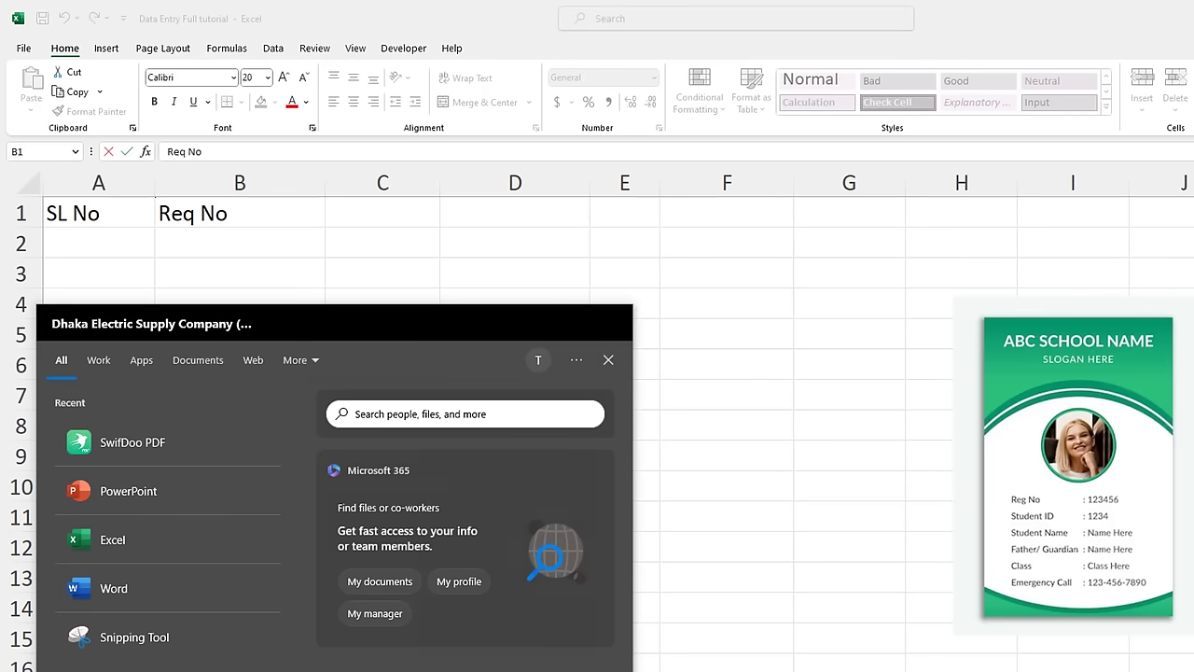
key(ctrl+super+o)
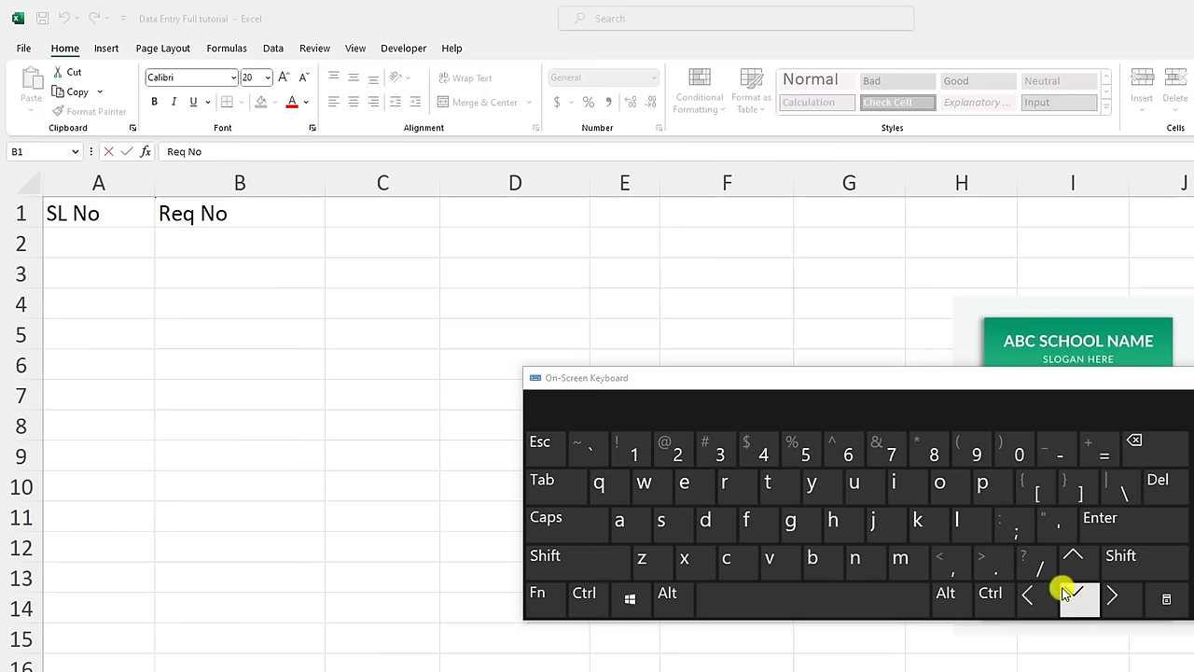
click(280, 222)
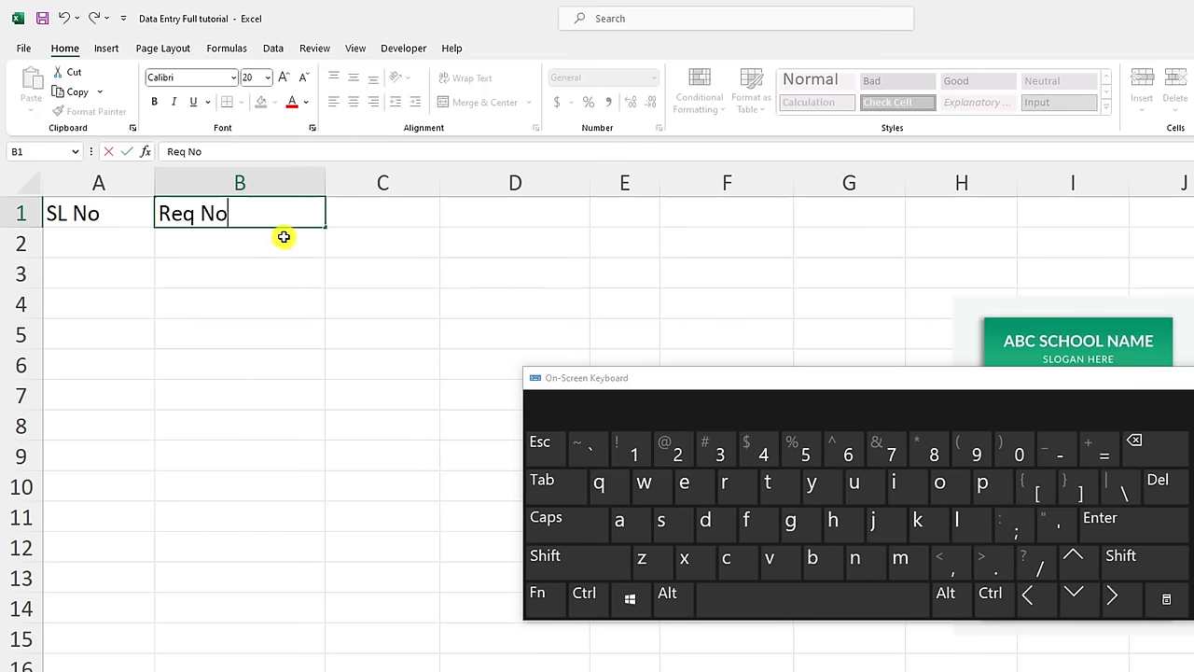
click(373, 214)
key(ctrl+super+o)
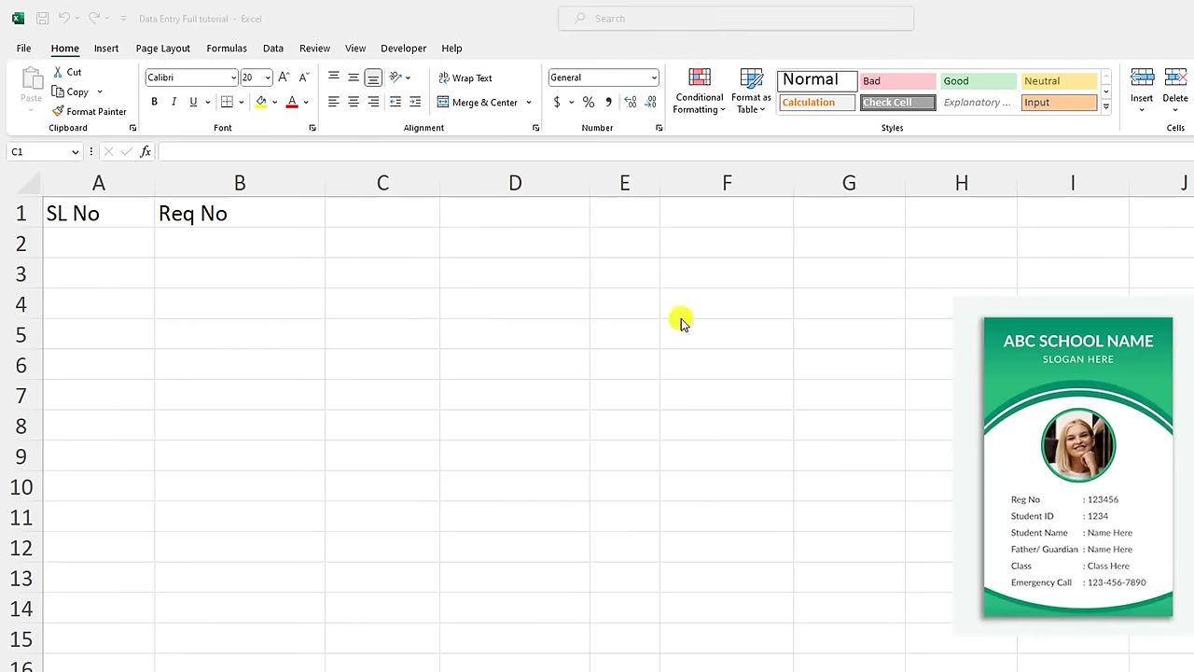
click(255, 214)
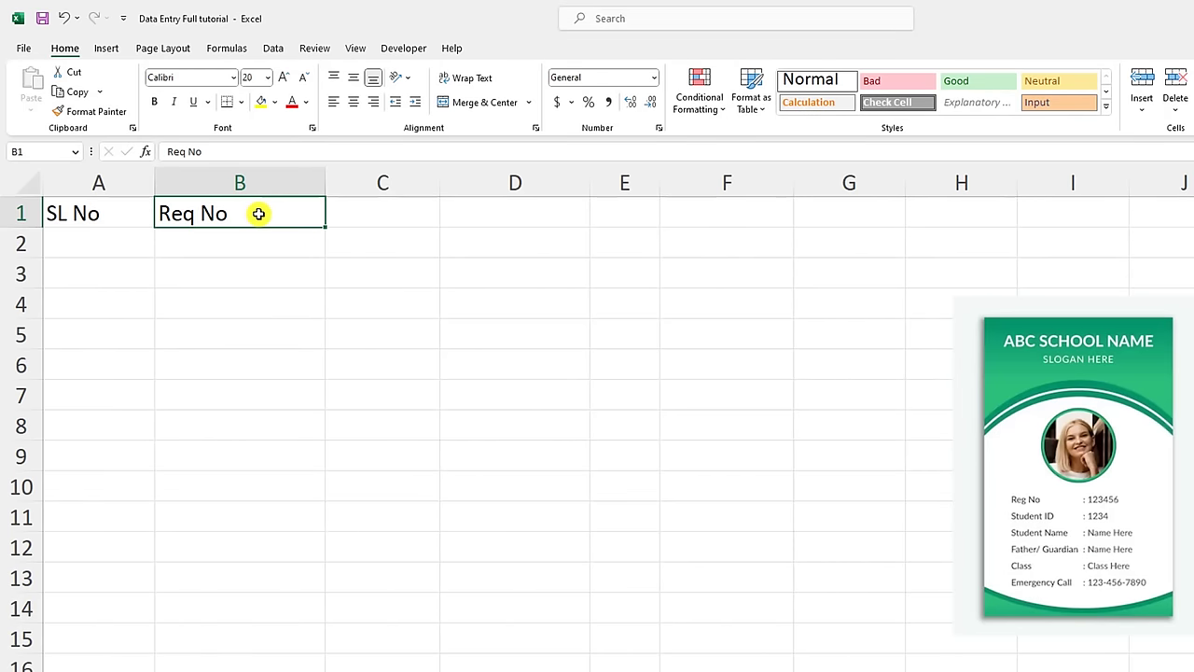
- Add the Student ID header in C1 and Student Name in D1
key(Tab)
text(S)
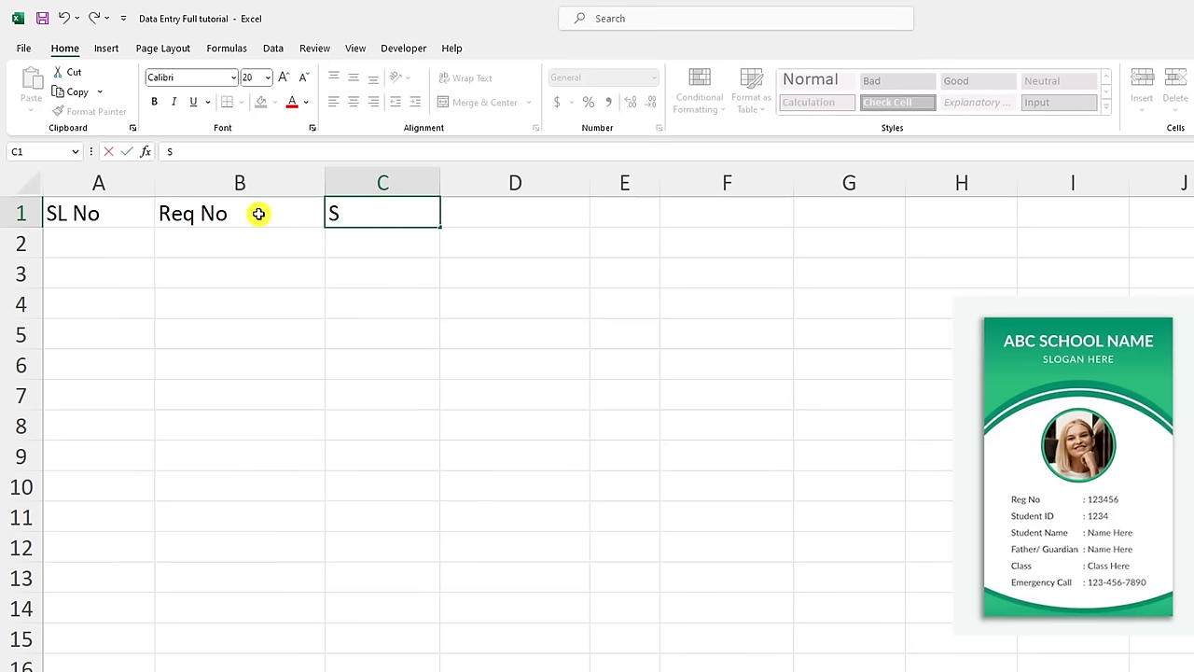
text(tudent ID)
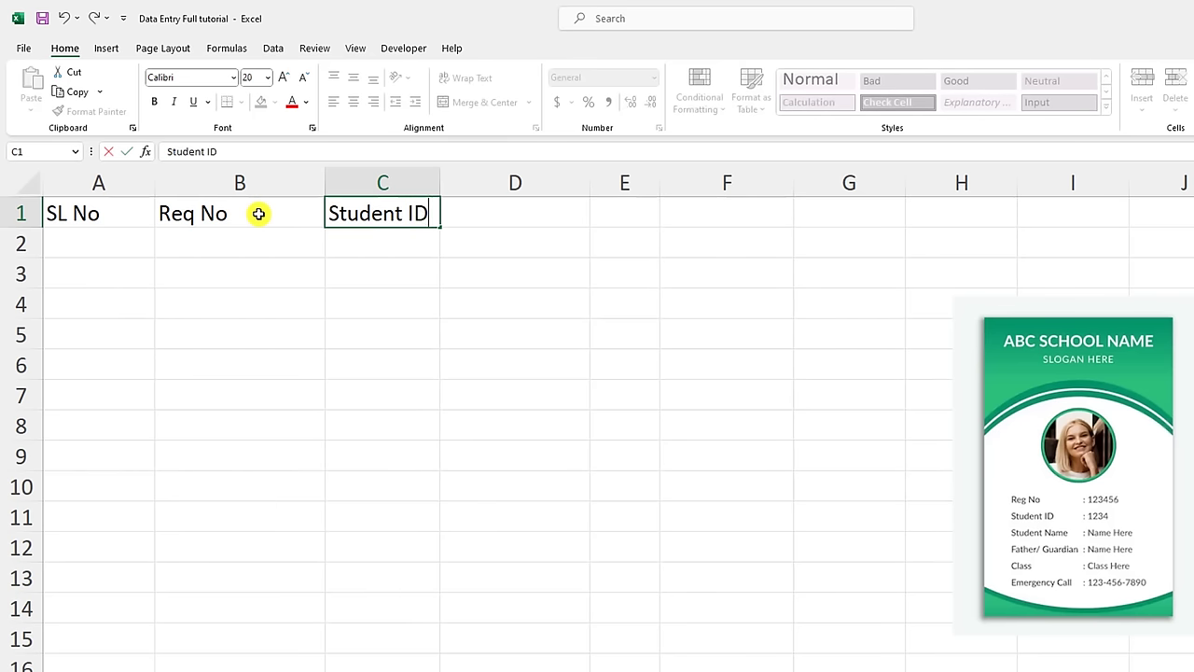
key(ctrl+super+o)
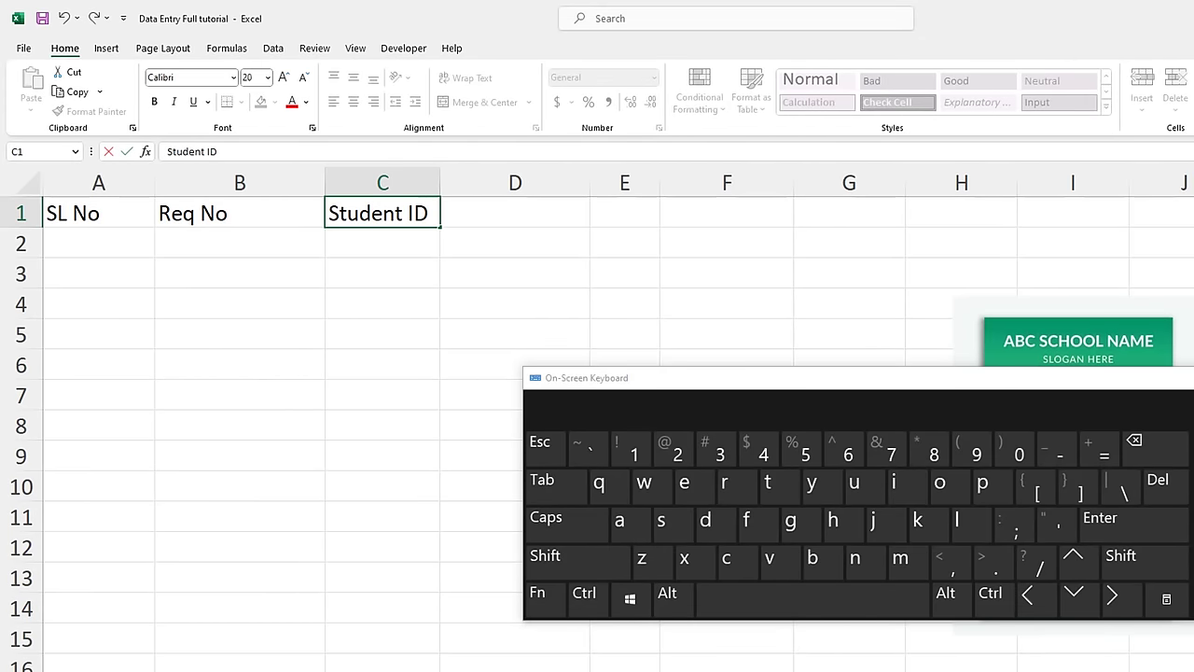
key(ctrl+super+o)
click(434, 262)
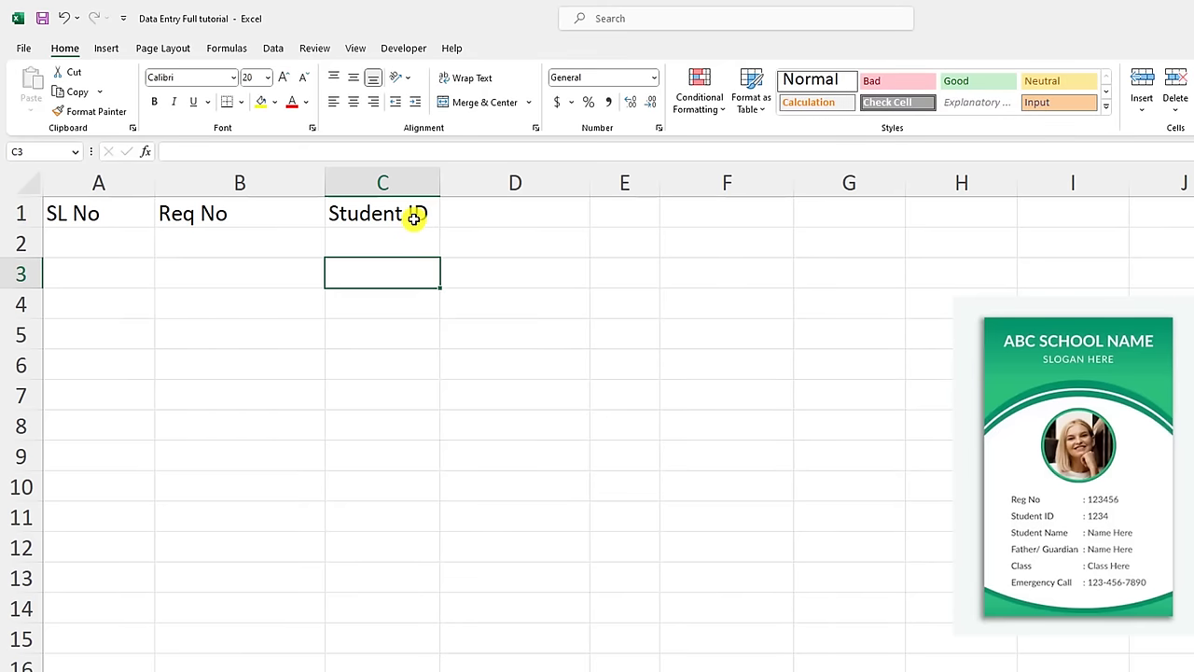
click(413, 214)
key(Right)
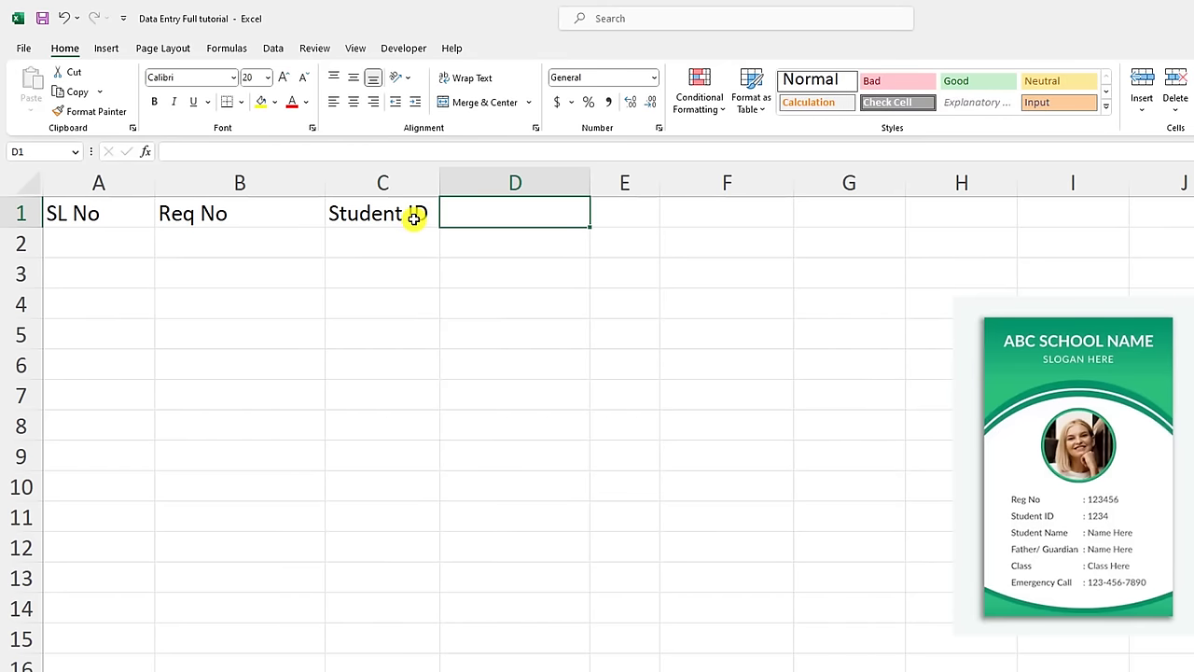
click(377, 216)
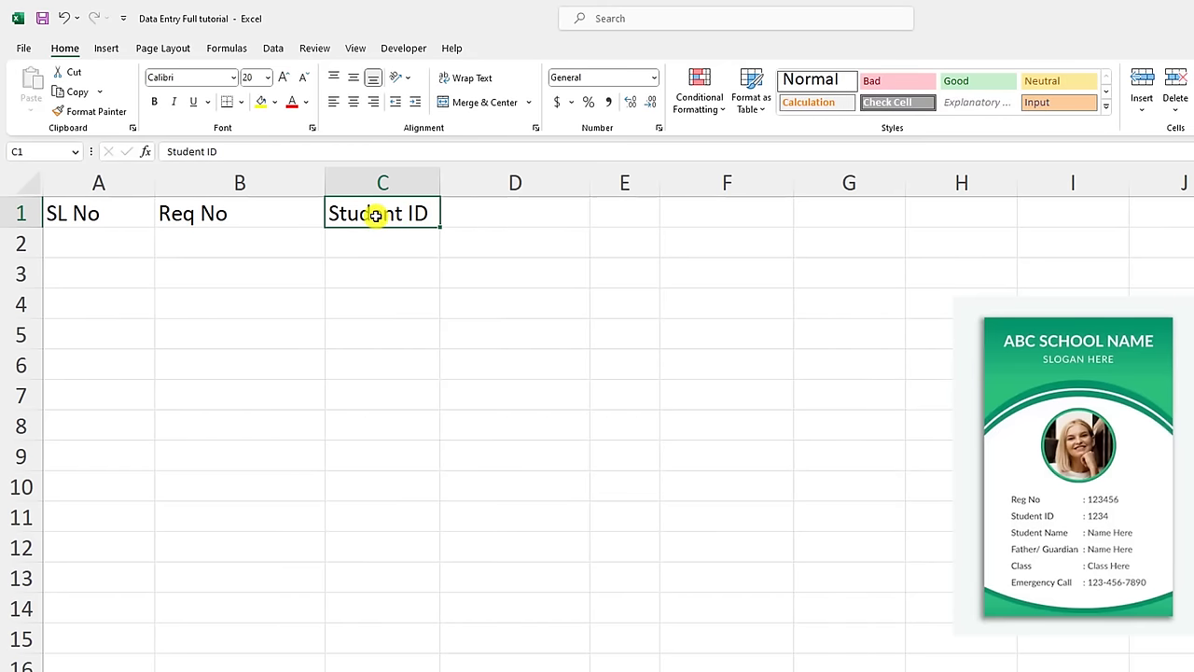
click(521, 216)
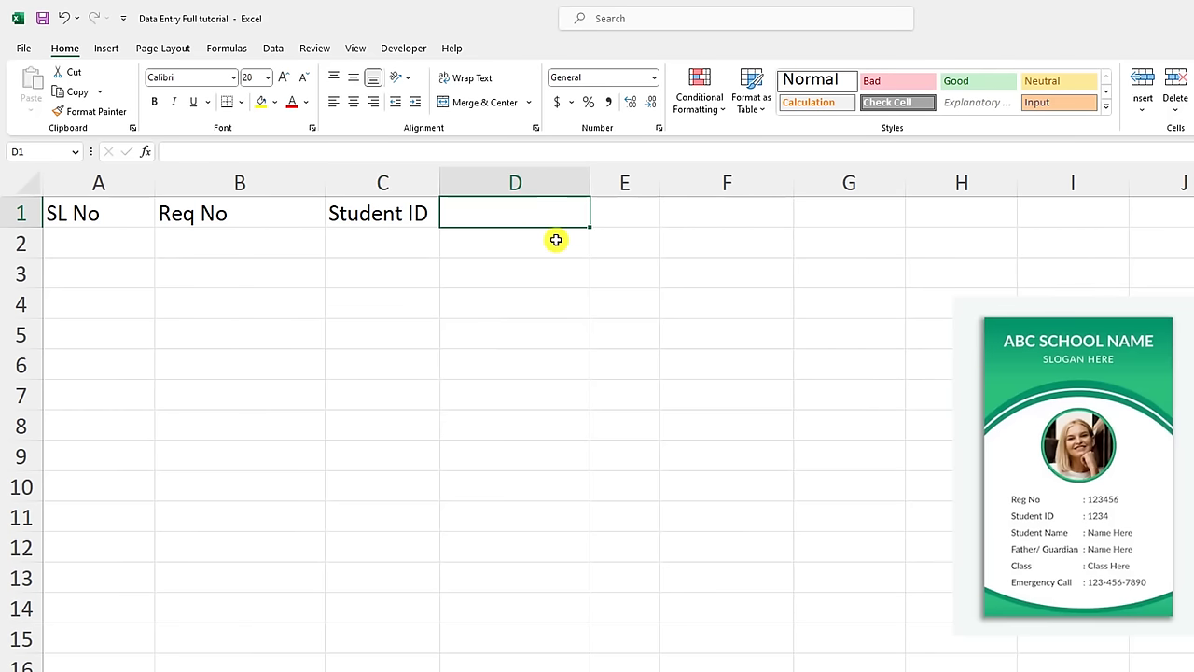
text(S)
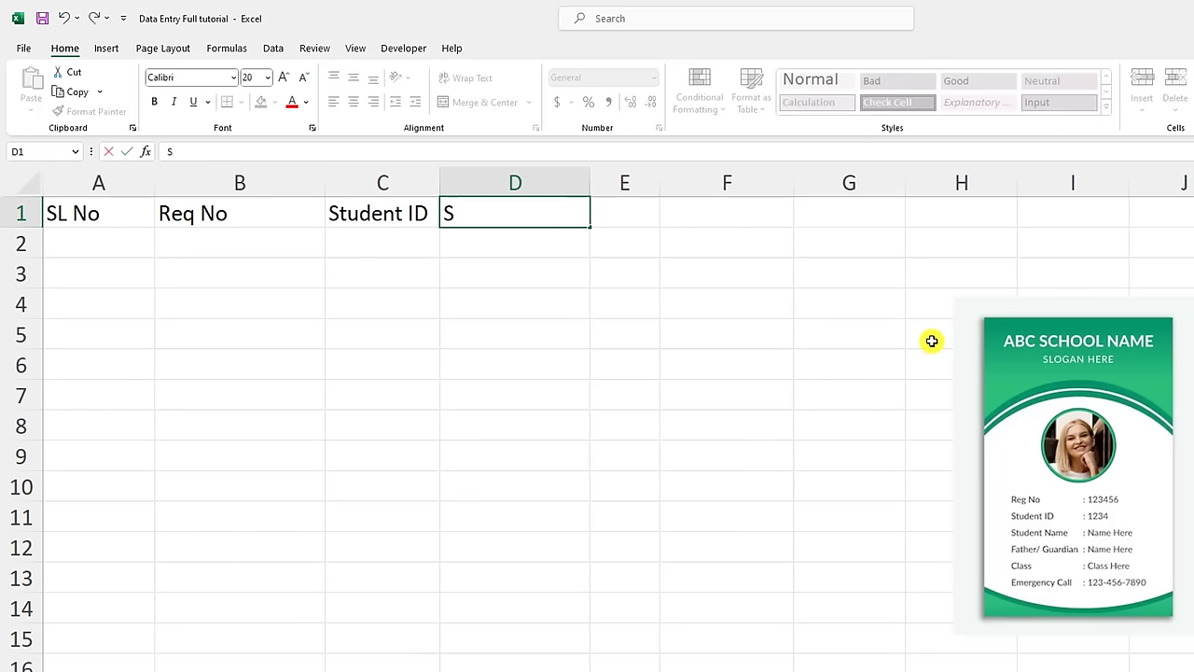
text(tudent Name)
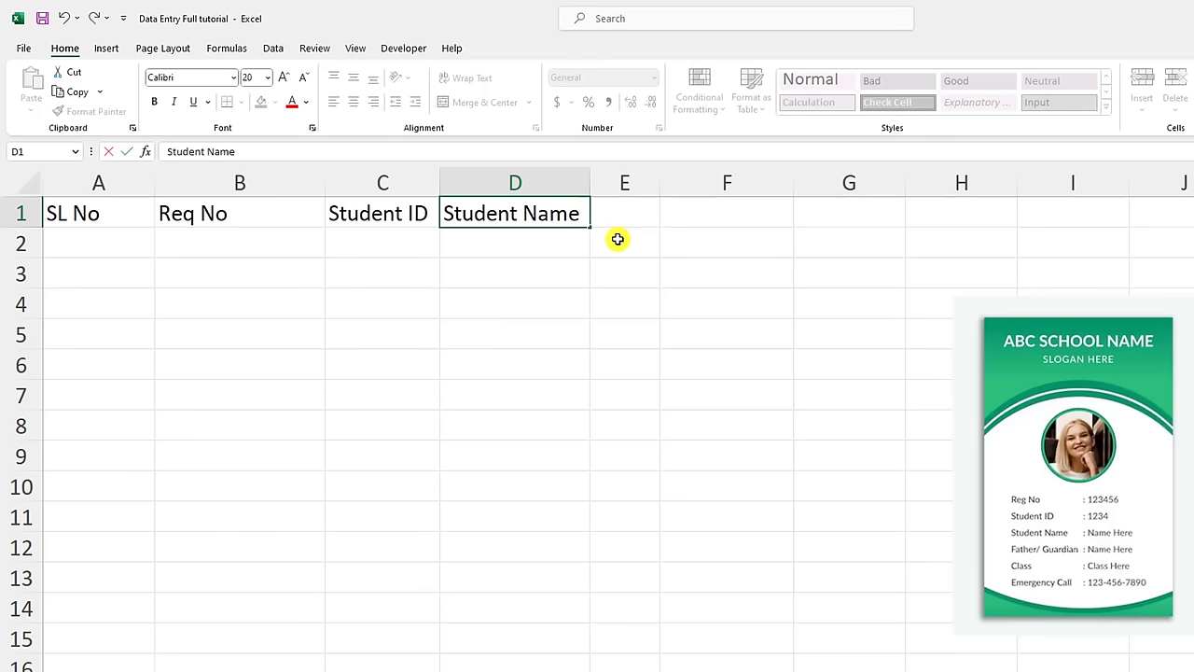
click(617, 239)
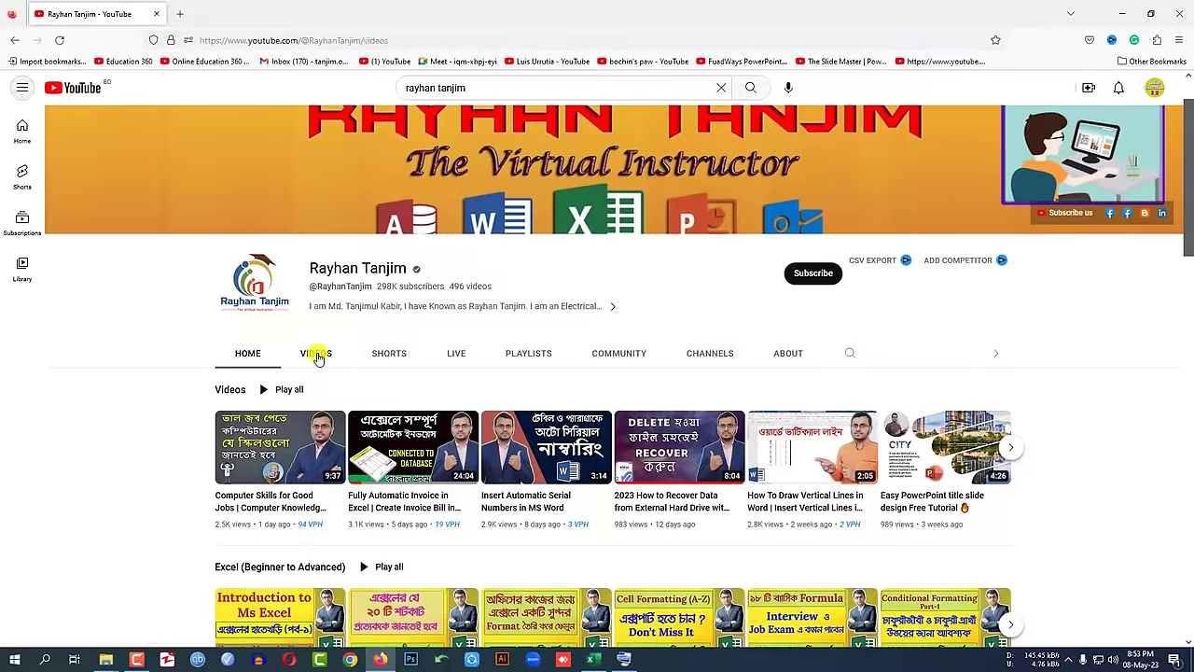
- Scroll through the channel's Videos tab thumbnails, then return to the Excel workbook
click(315, 353)
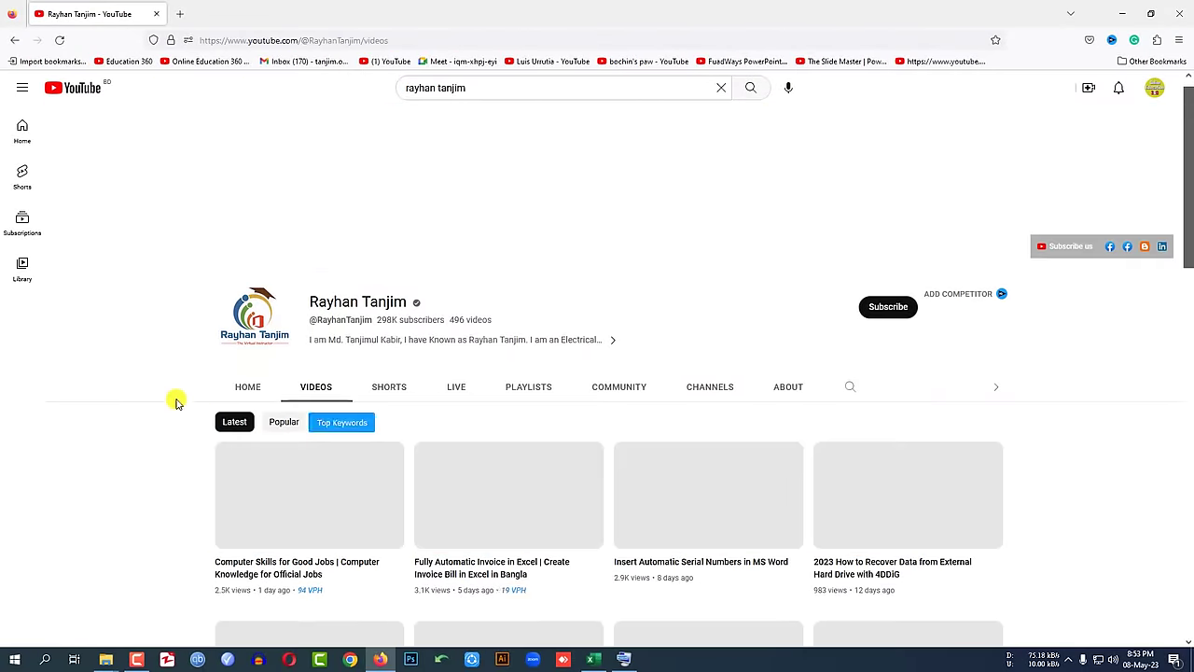
scroll(1074, 378, down, 3)
scroll(1074, 378, down, 3)
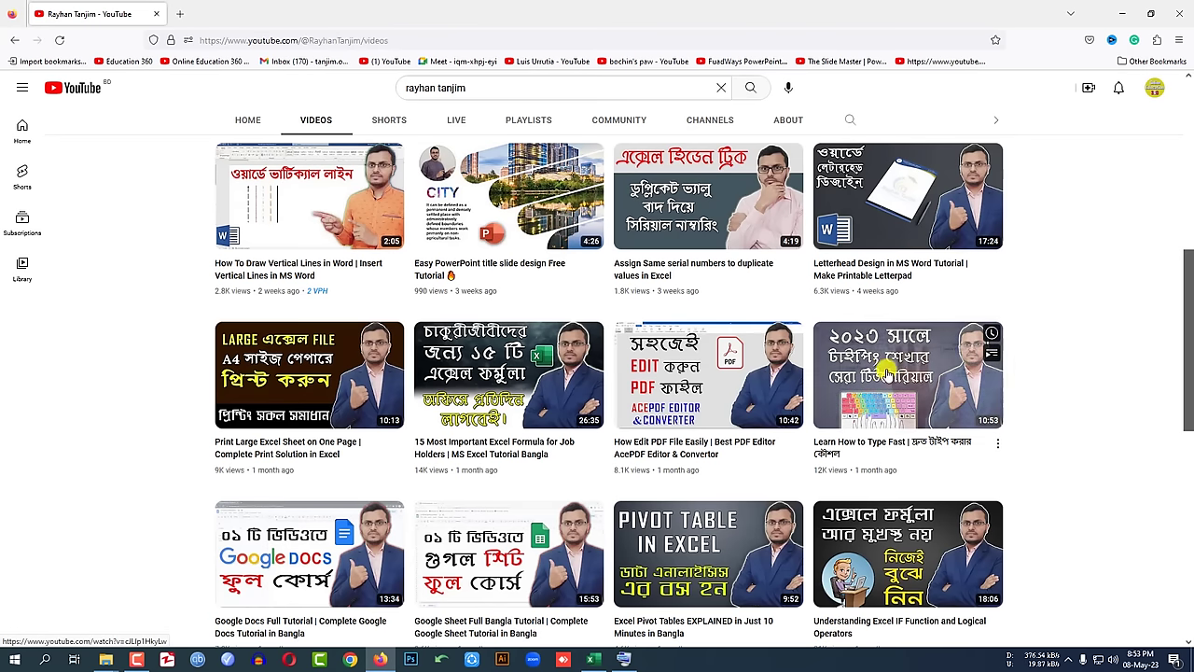
mouse_move(509, 555)
click(591, 659)
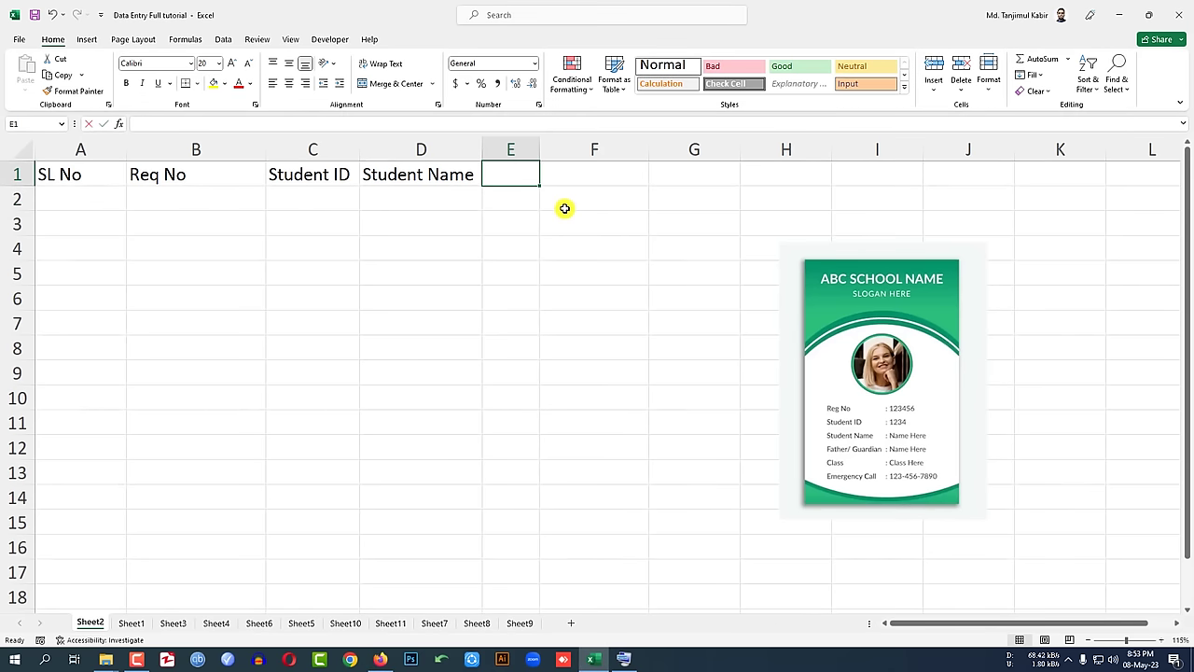
- Add Father Name, Class and Emergency Call headers in E1:G1, and resize columns B and G to fit
text(Father Name)
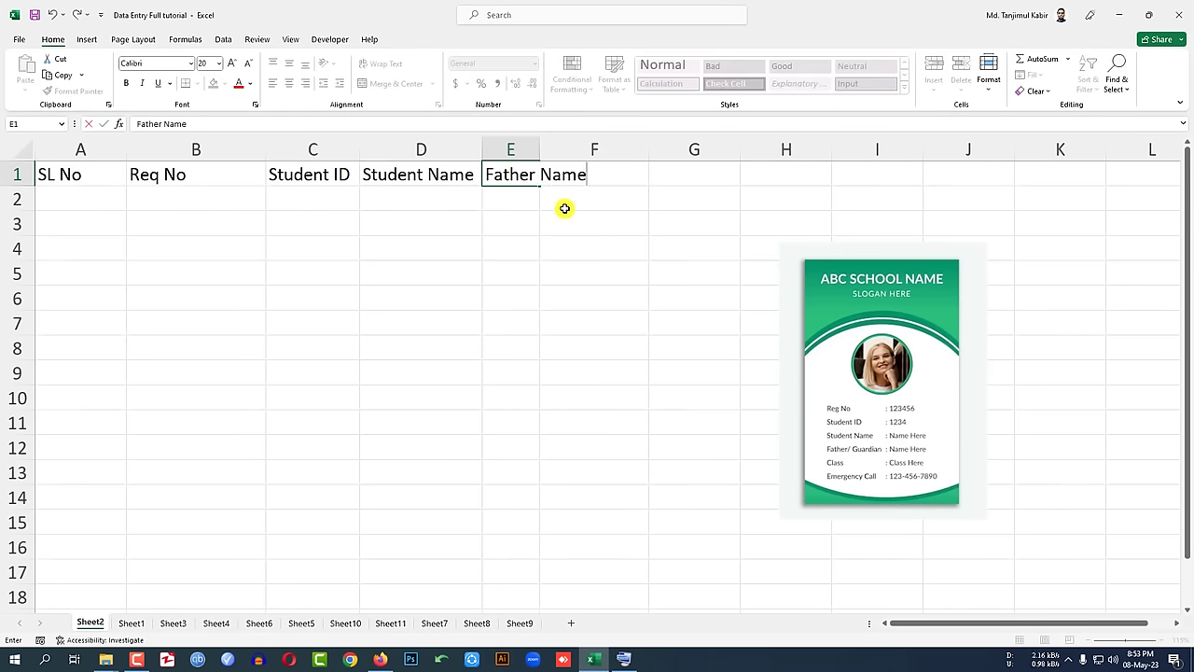
key(Tab)
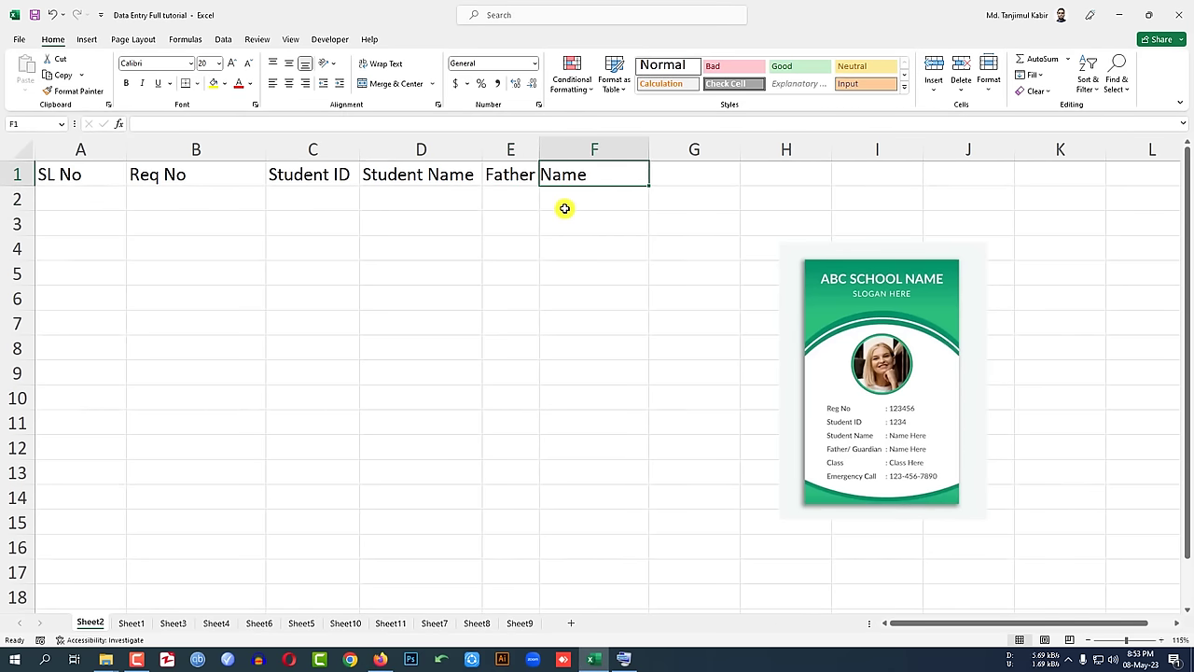
text(Class)
key(Tab)
text(Eme)
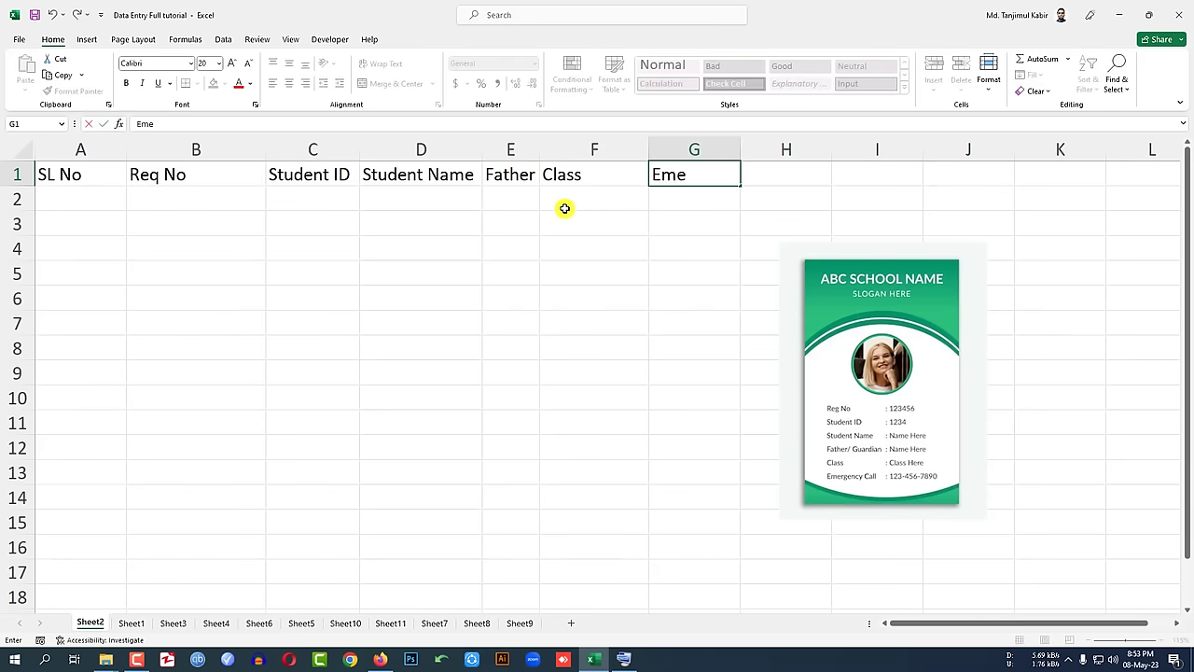
text(rgency Call)
key(Return)
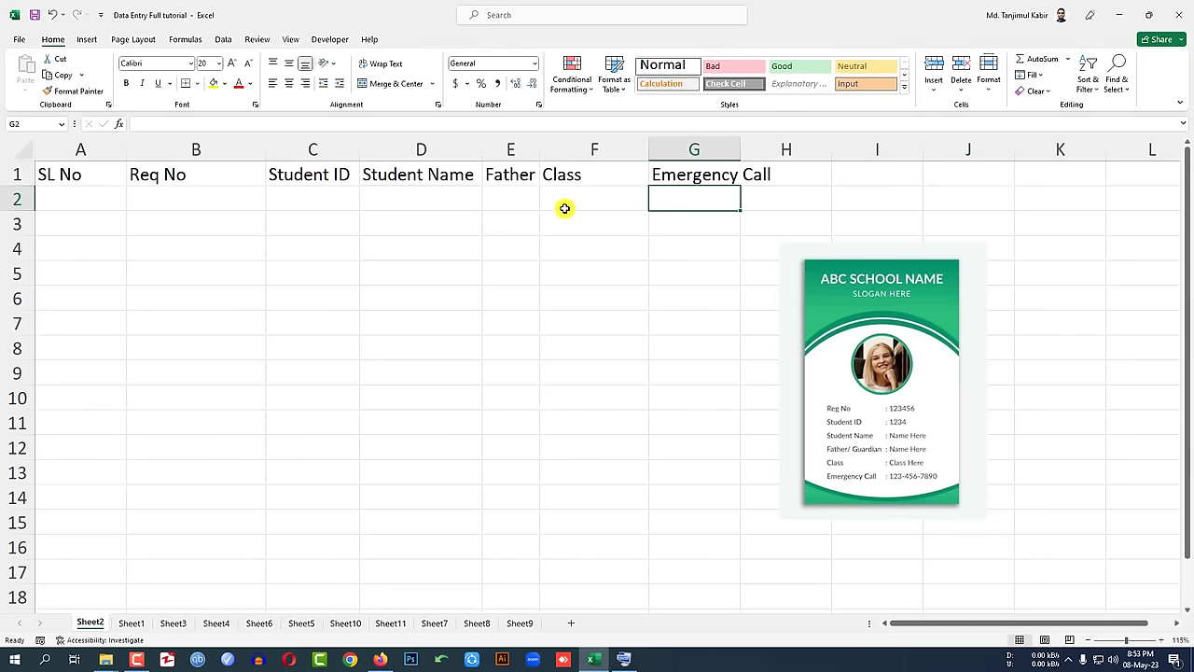
click(520, 172)
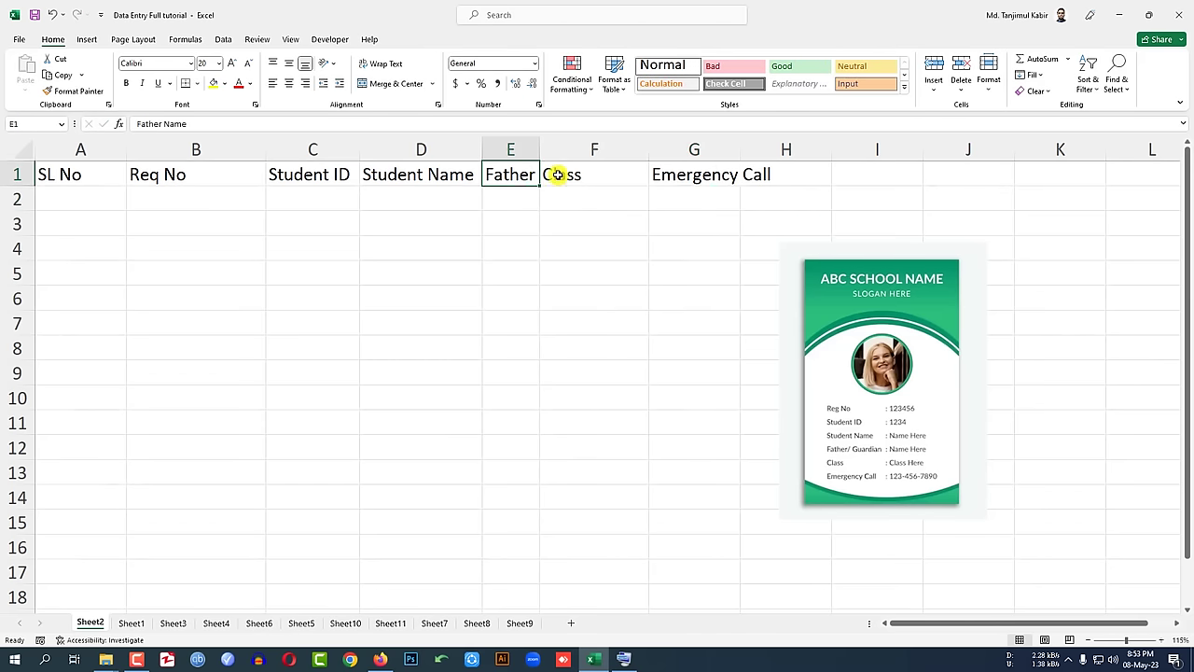
click(583, 175)
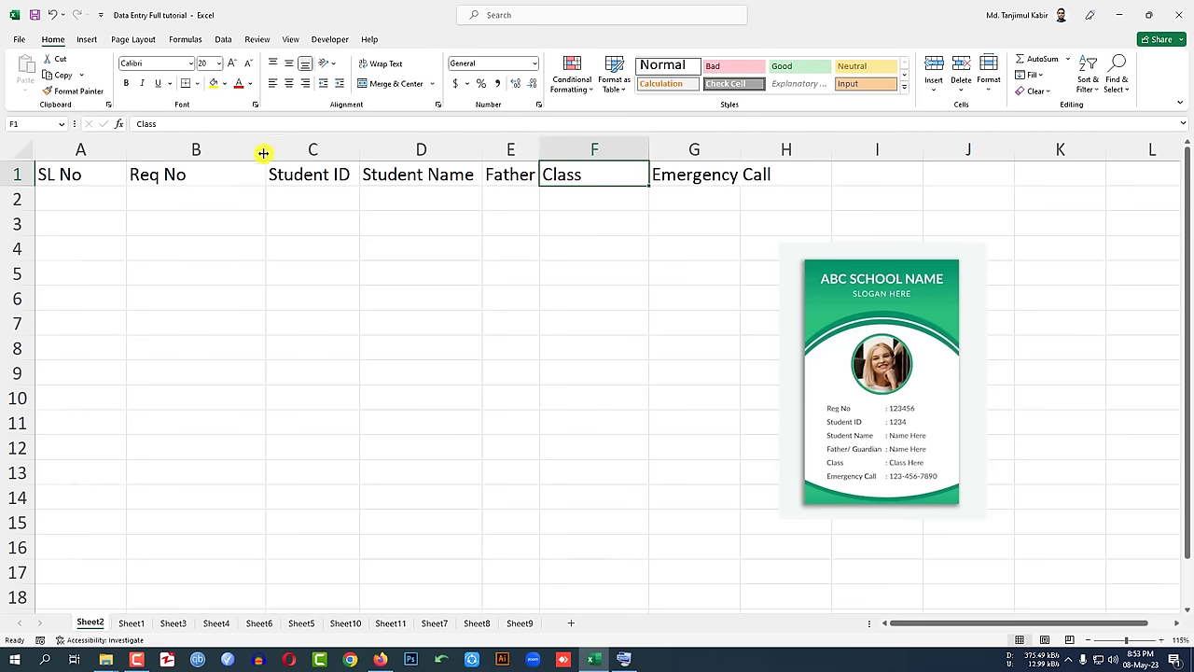
drag(265, 150, 219, 151)
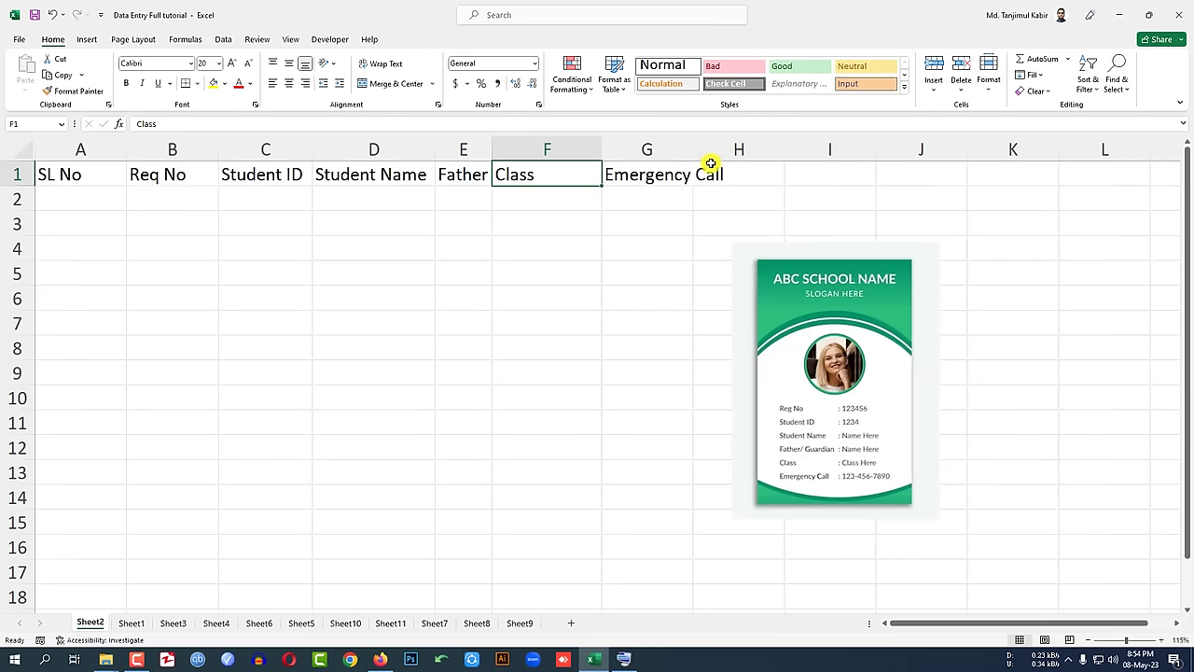
drag(692, 151, 728, 150)
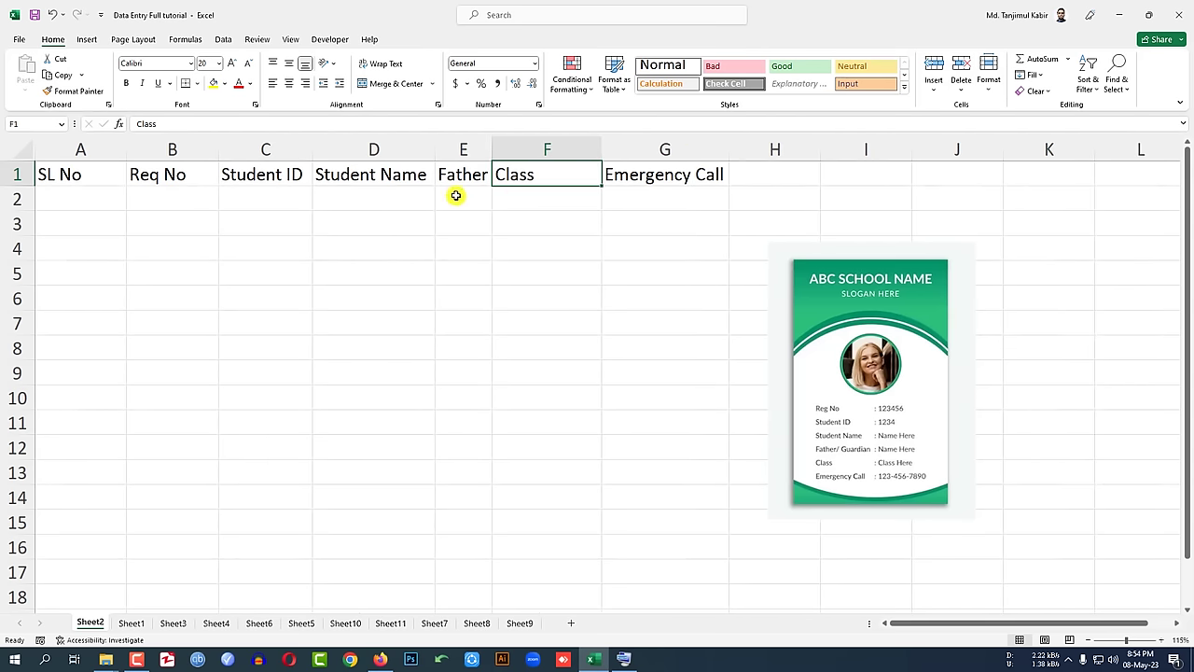
- Correct the B1 header from Req No to Reg No
click(188, 203)
click(202, 176)
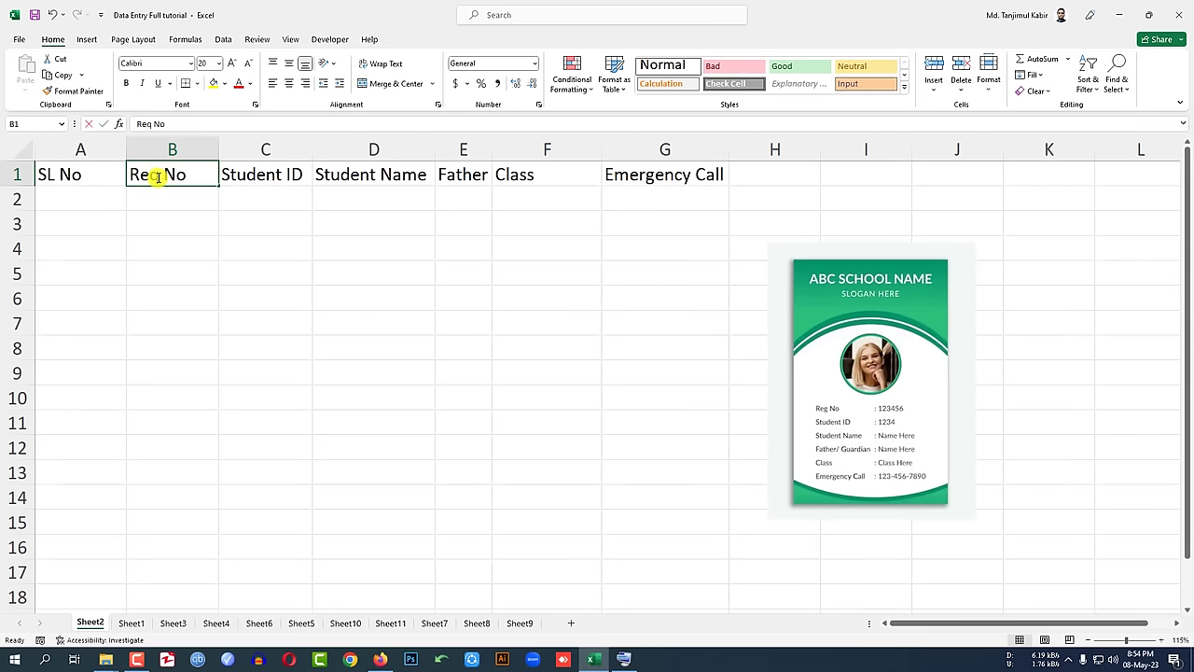
double_click(158, 177)
key(BackSpace)
text(g)
key(Return)
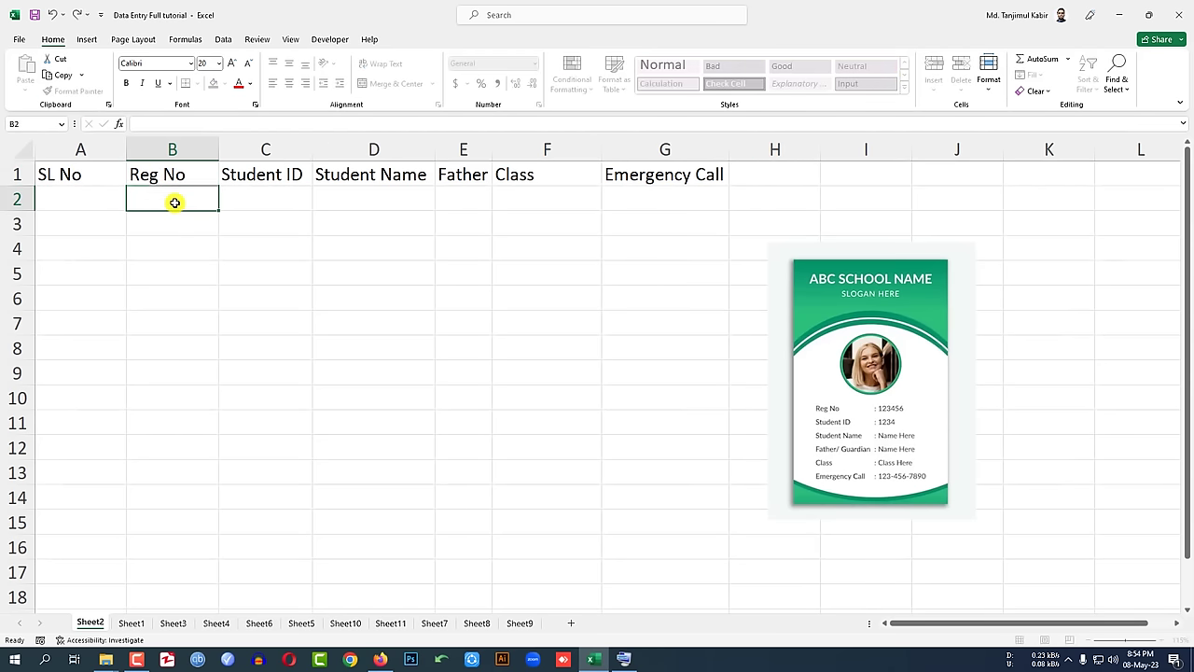
click(84, 198)
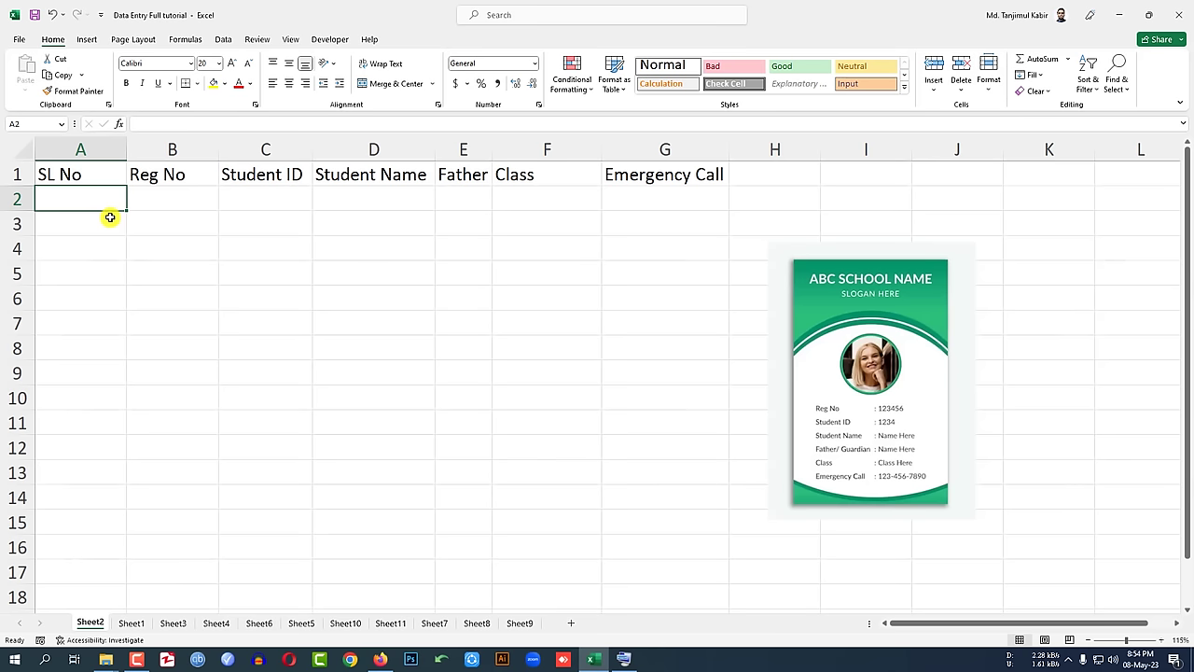
- Enter SL No 1, Reg No 2022 and Student ID 1234 in A2:C2
text(1)
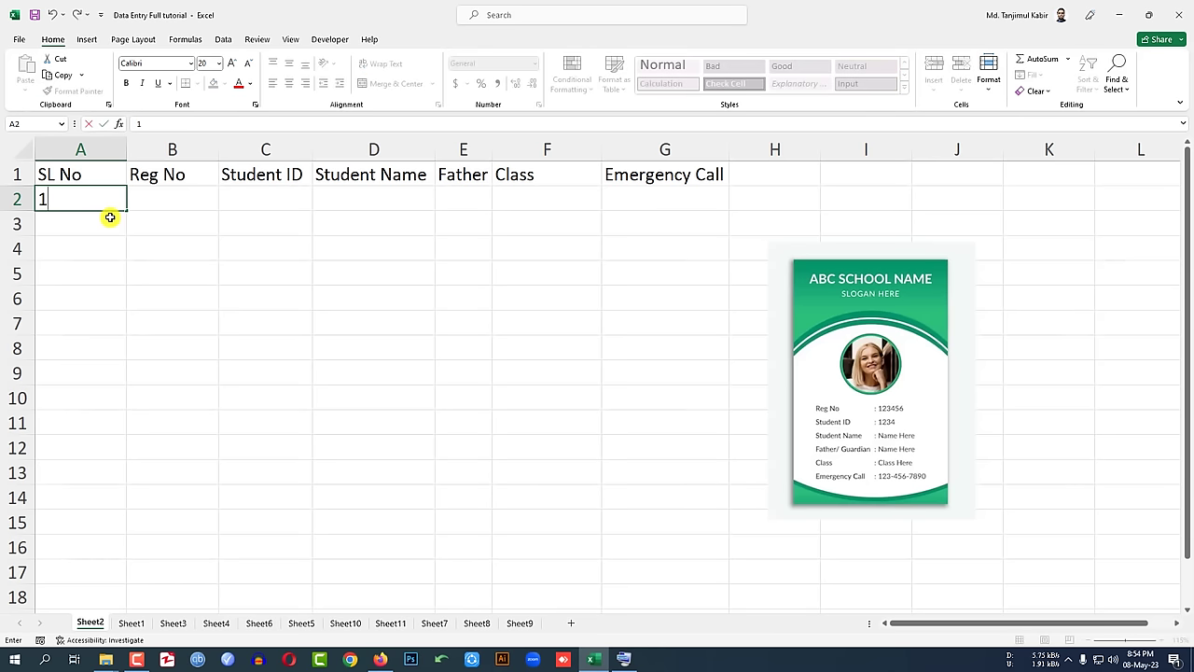
key(Tab)
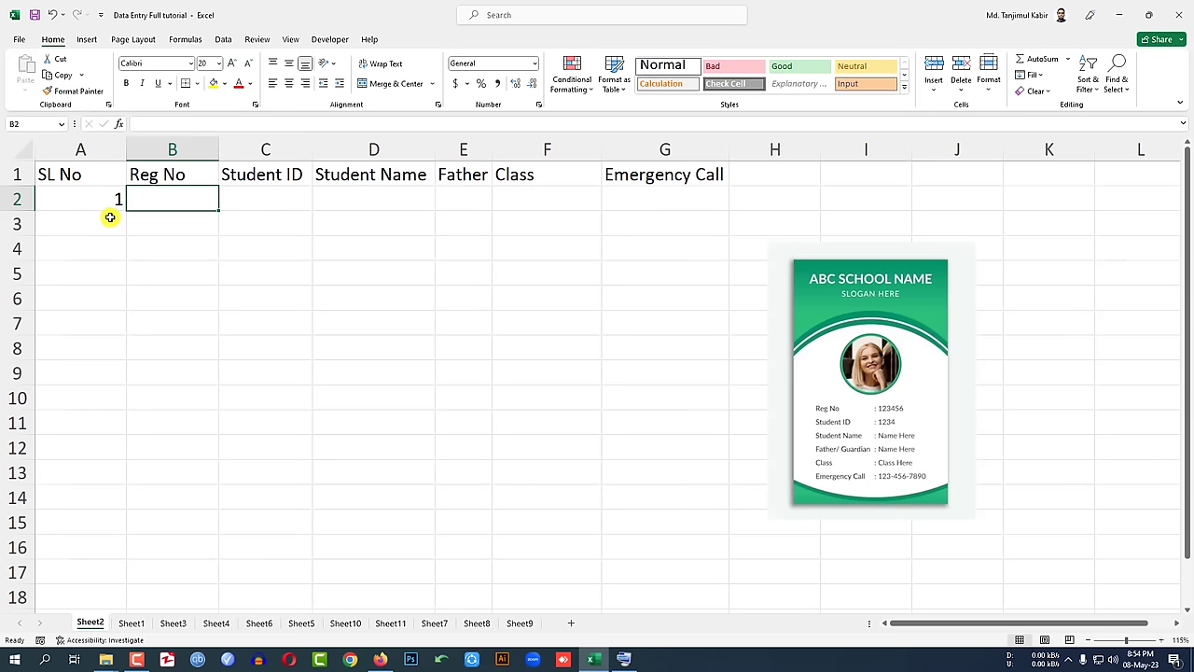
text(2022)
key(Tab)
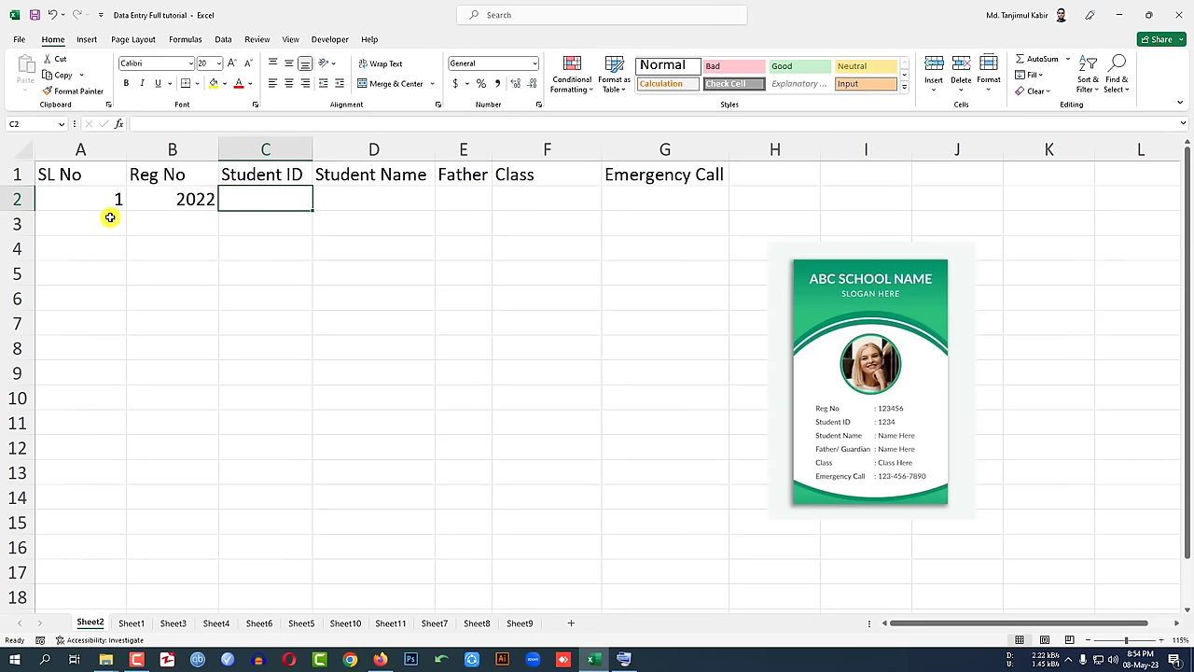
text(1234)
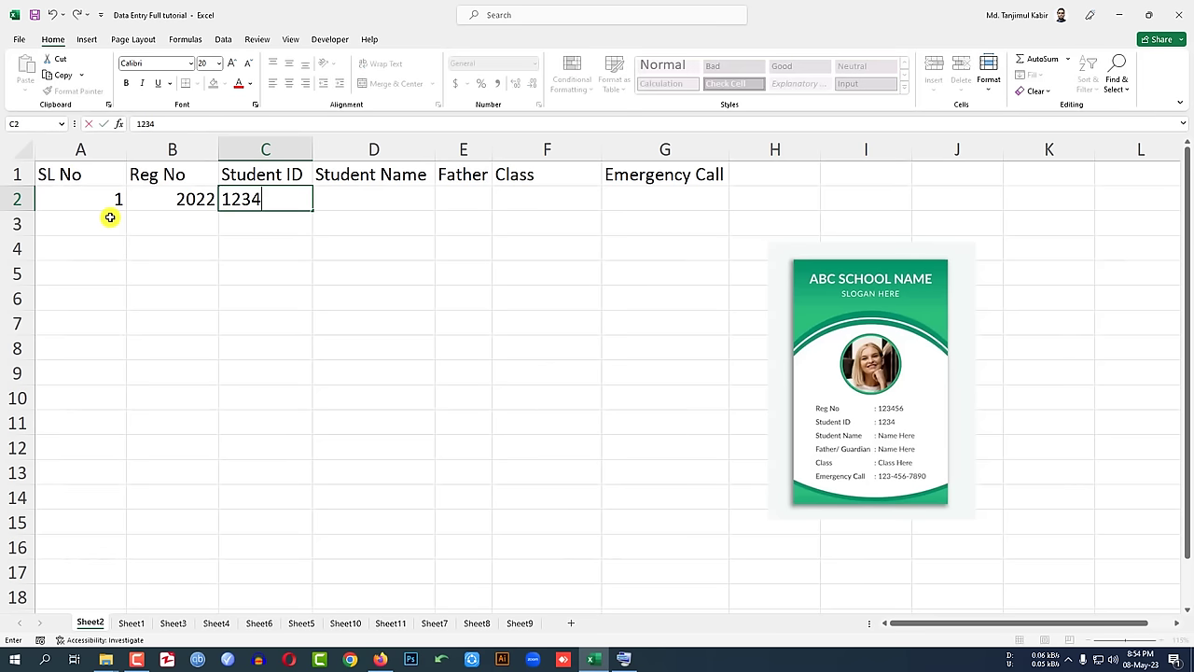
key(Tab)
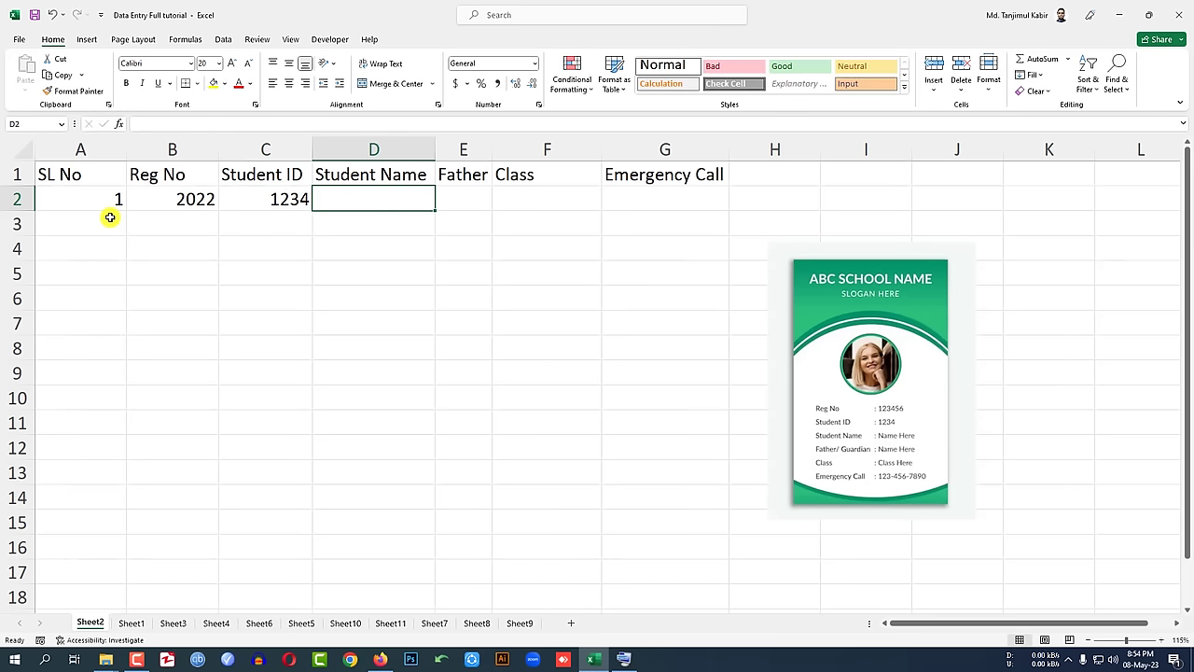
- Fill D2:G2 with the student's and father's names, class 9 and the emergency number
text(alex)
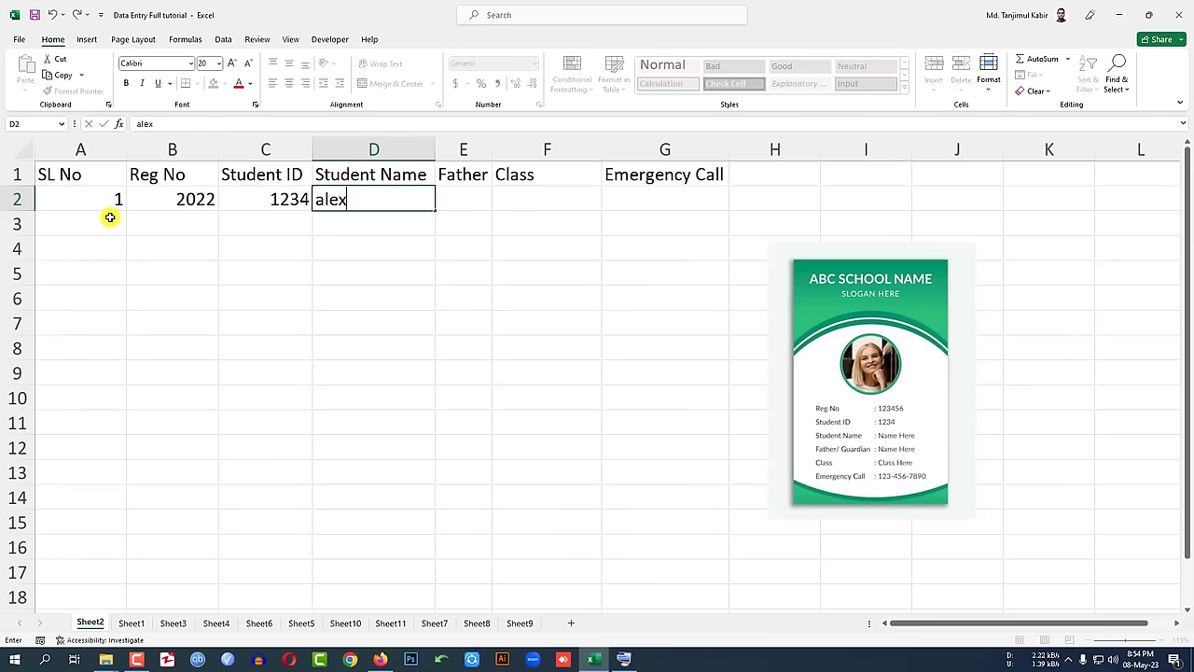
key(Tab)
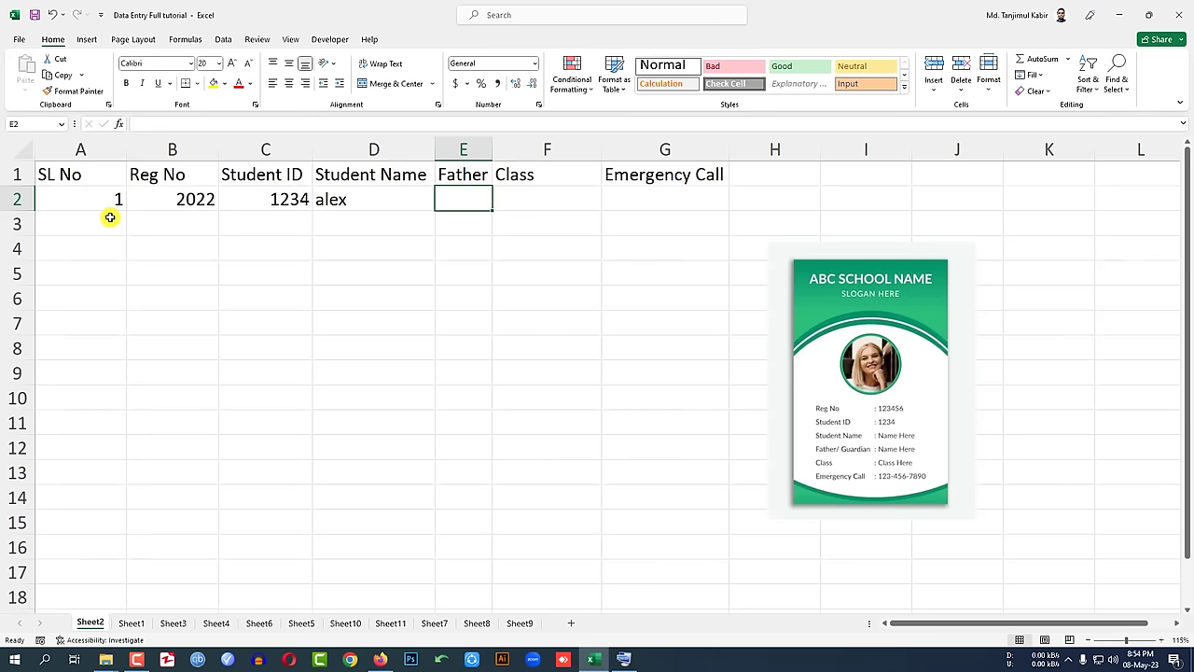
text(John)
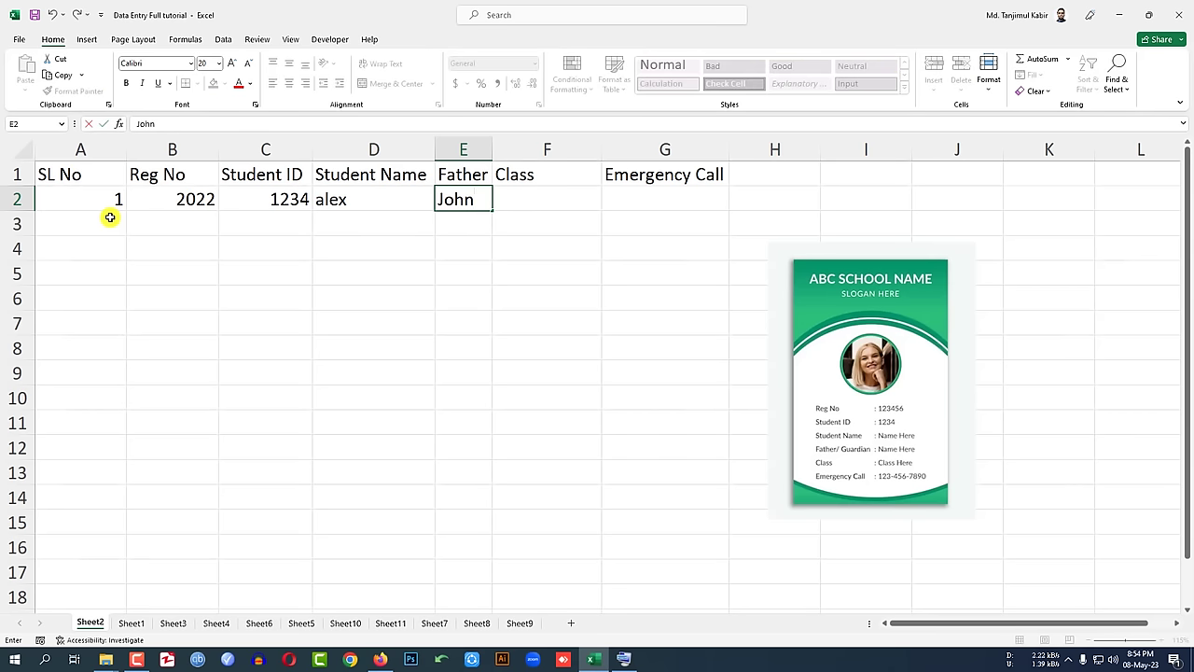
key(Tab)
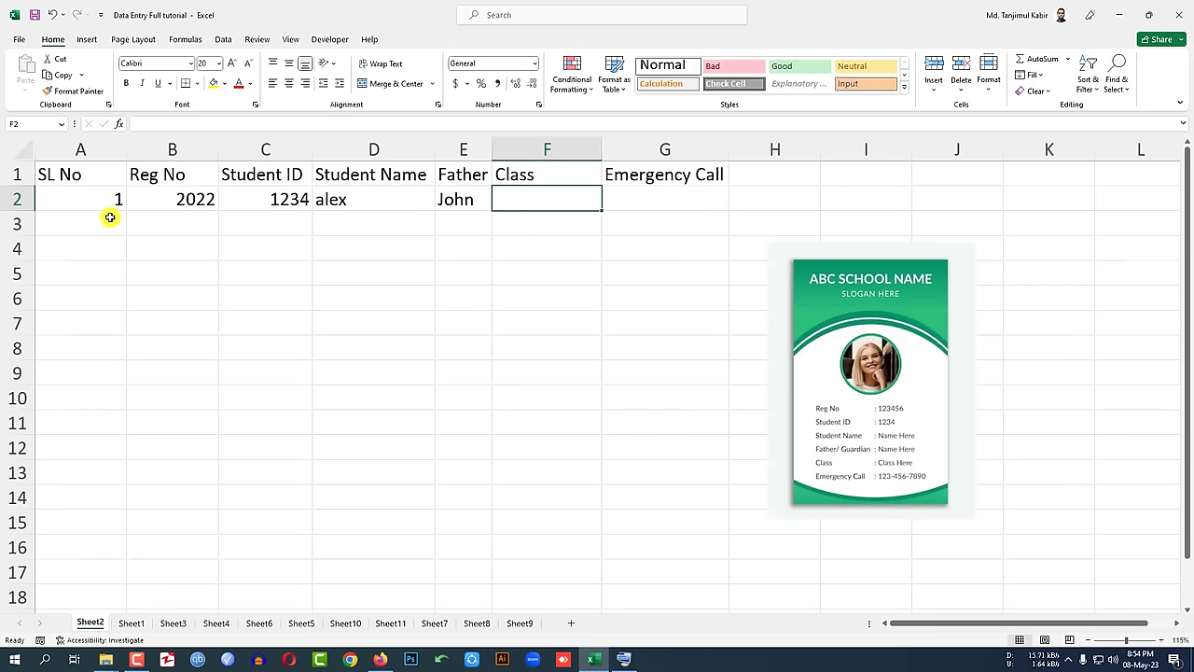
text(9)
key(Tab)
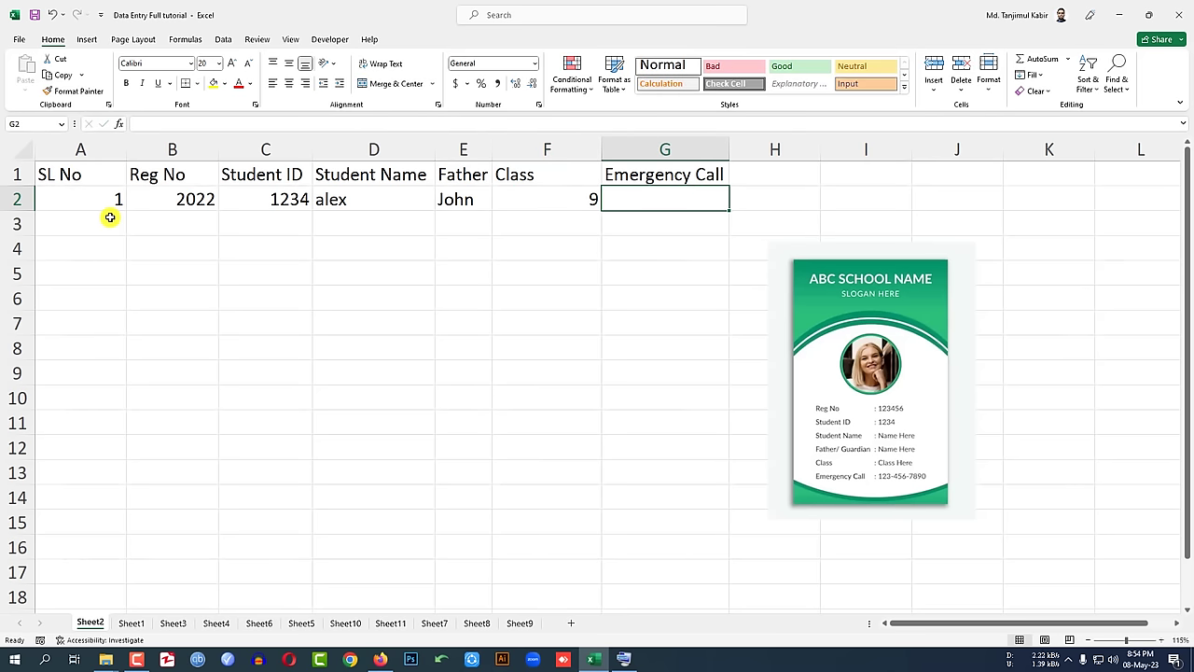
text(9999999999999)
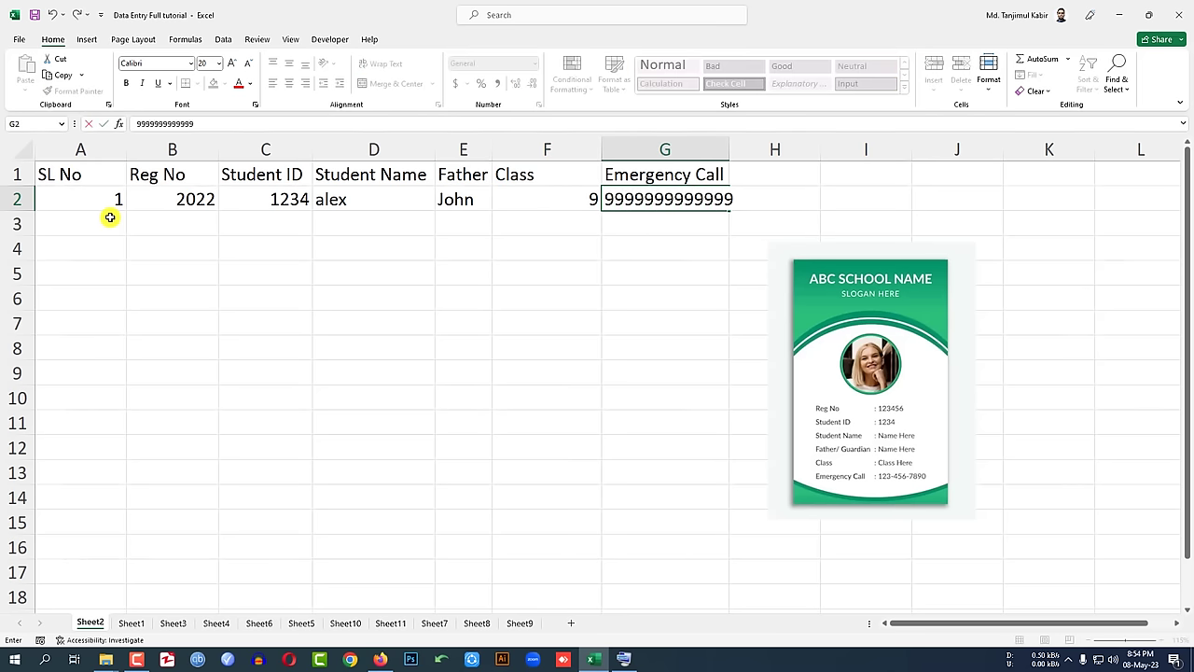
key(Return)
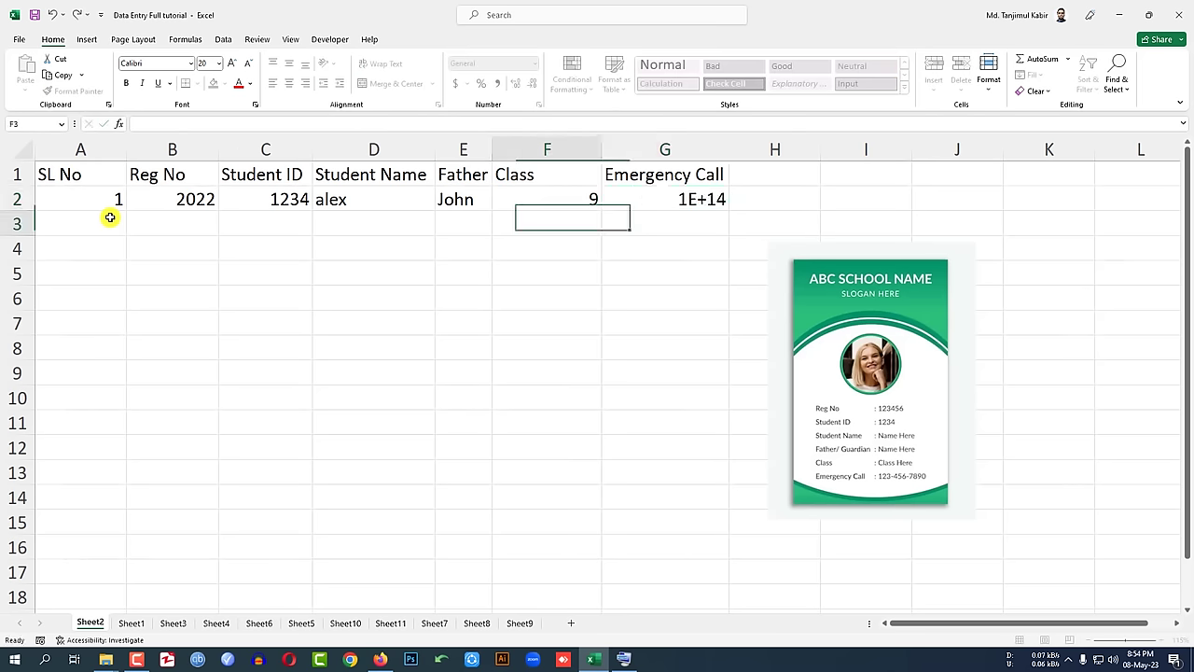
- Inspect the emergency number in G2, which displays as 1E+14
click(688, 199)
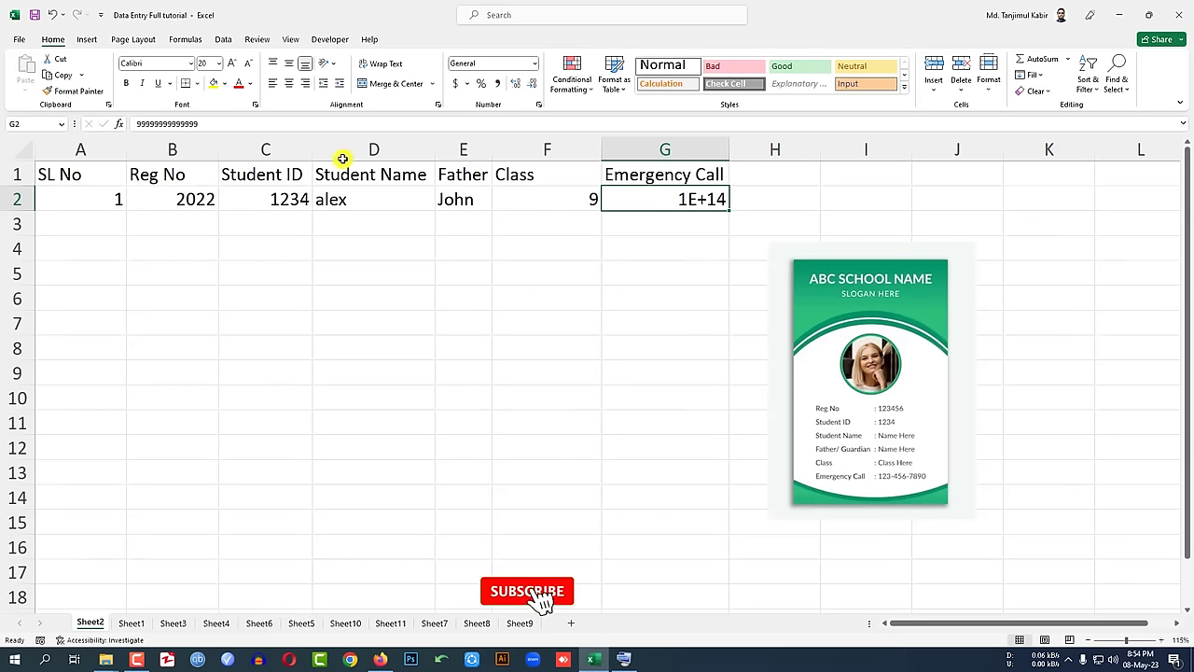
key(Return)
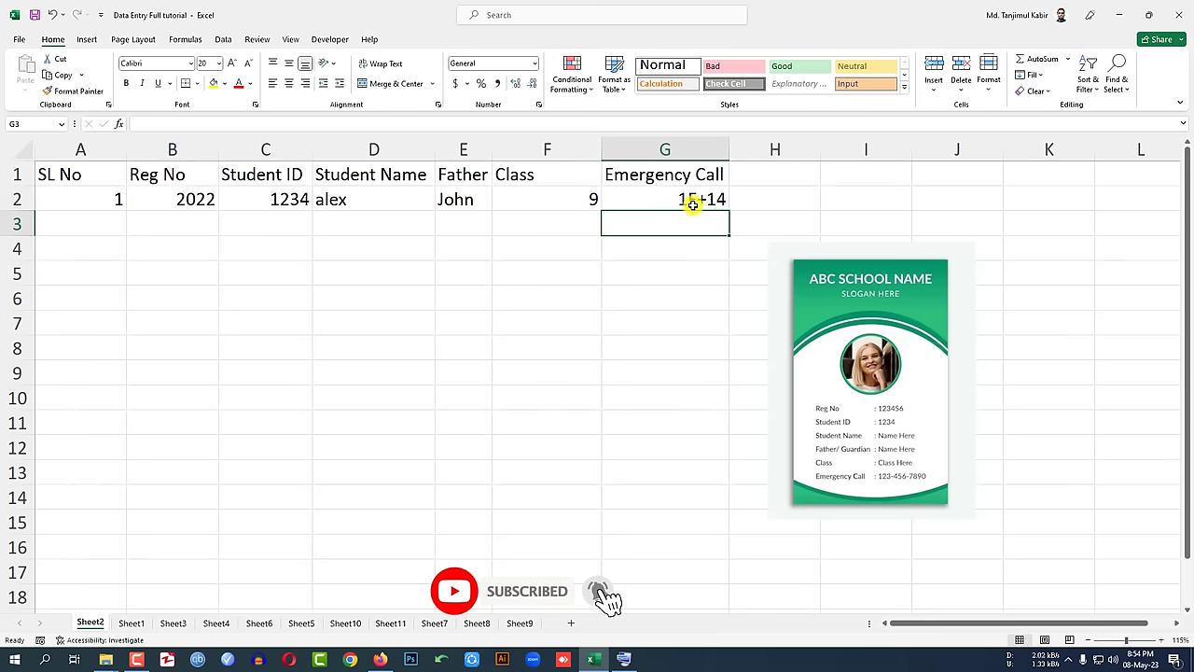
click(686, 201)
key(Return)
key(Return)
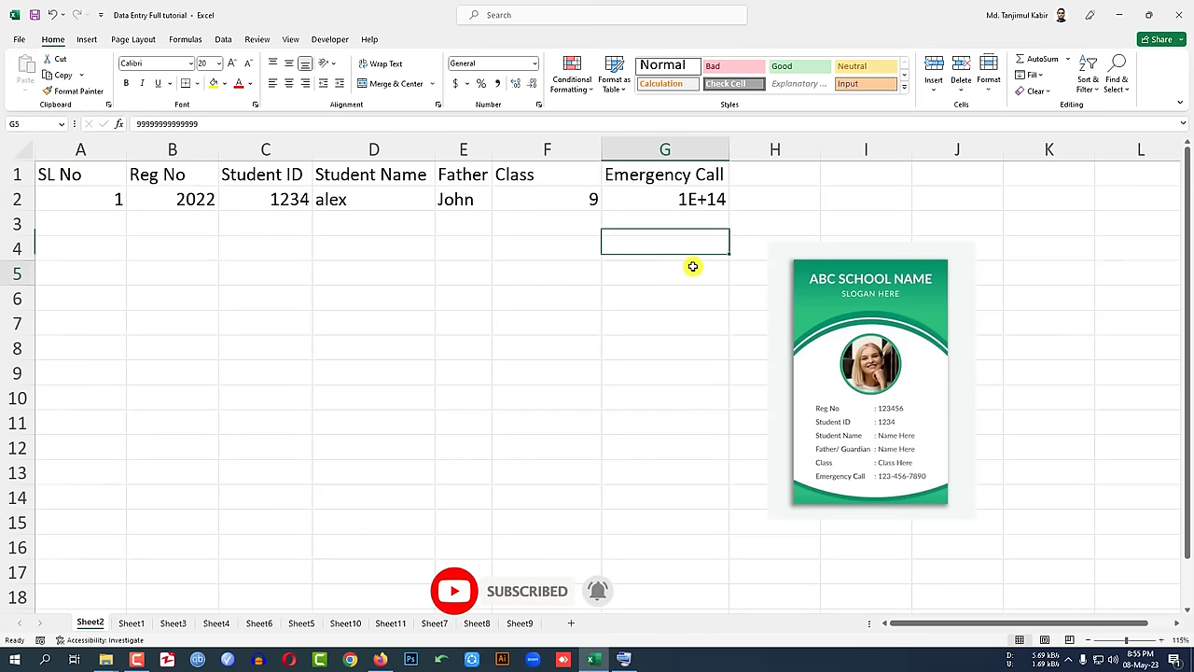
key(Return)
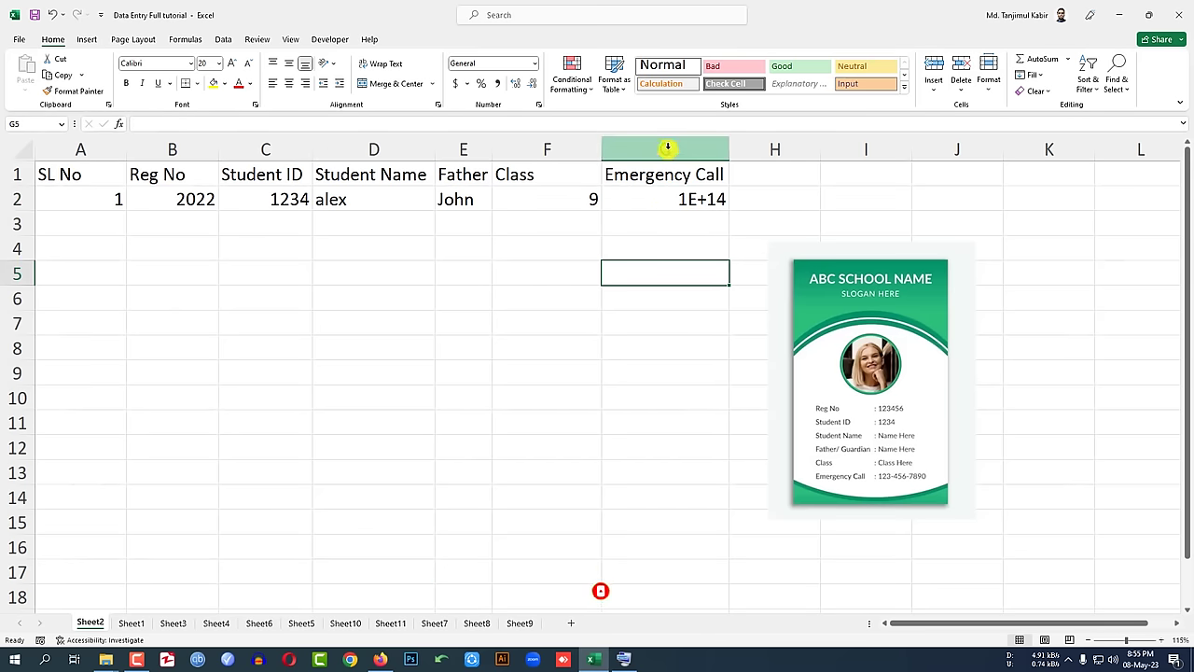
- Format column G as Number with 0 decimal places
click(668, 147)
right_click(669, 148)
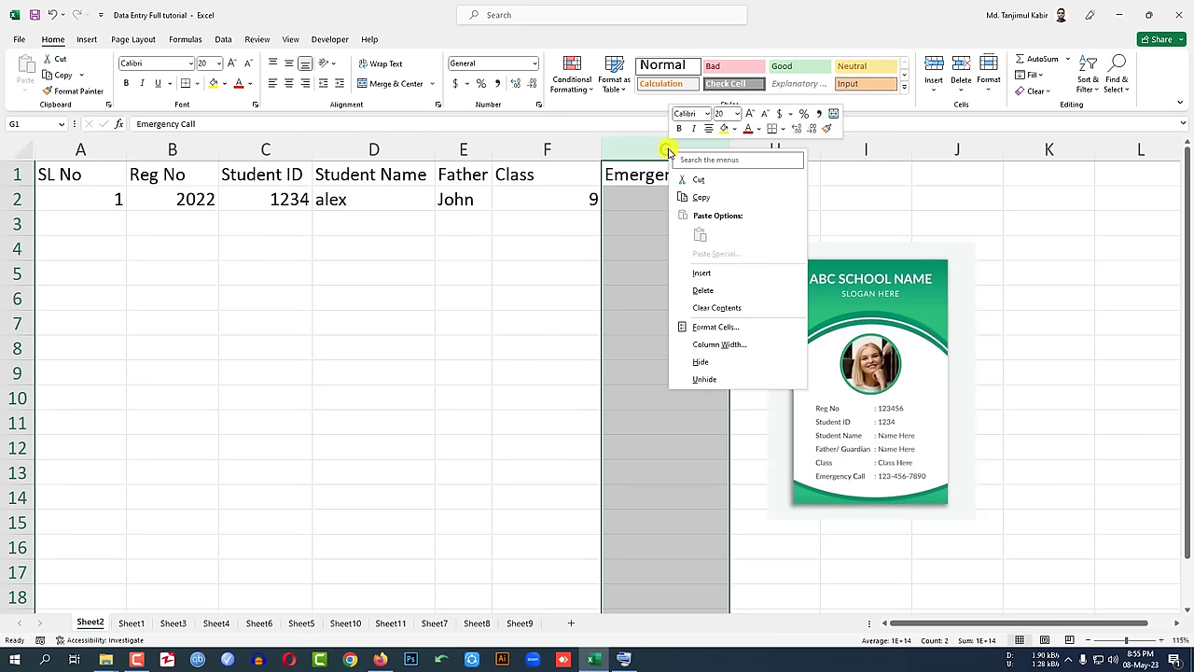
click(711, 327)
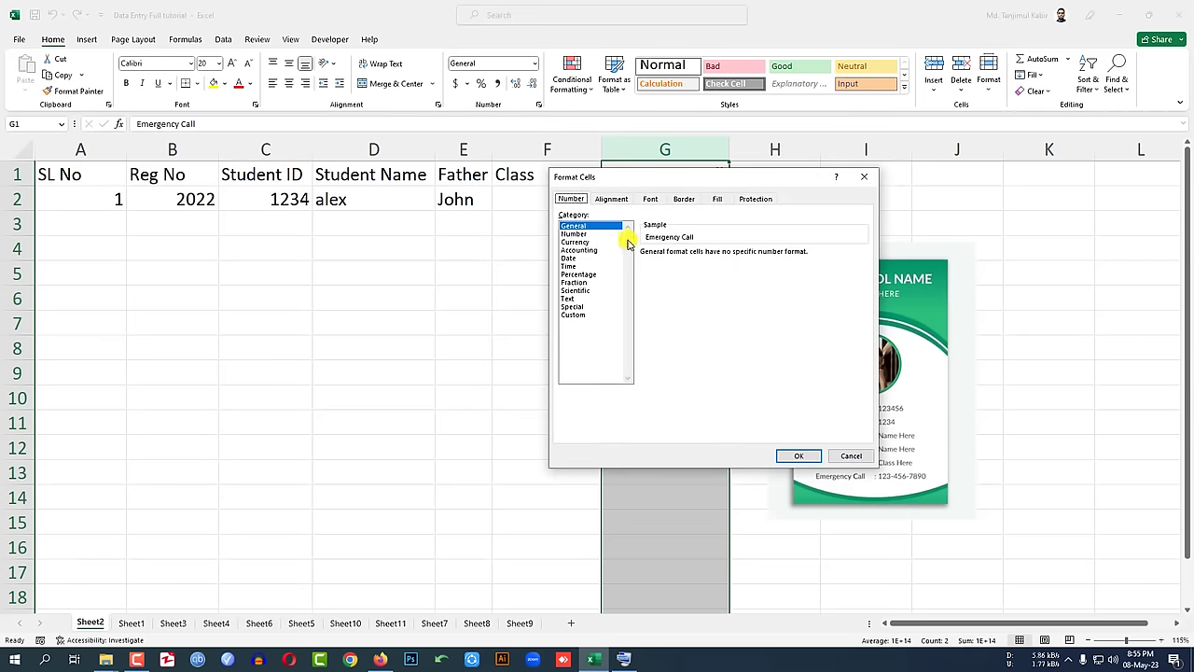
click(573, 314)
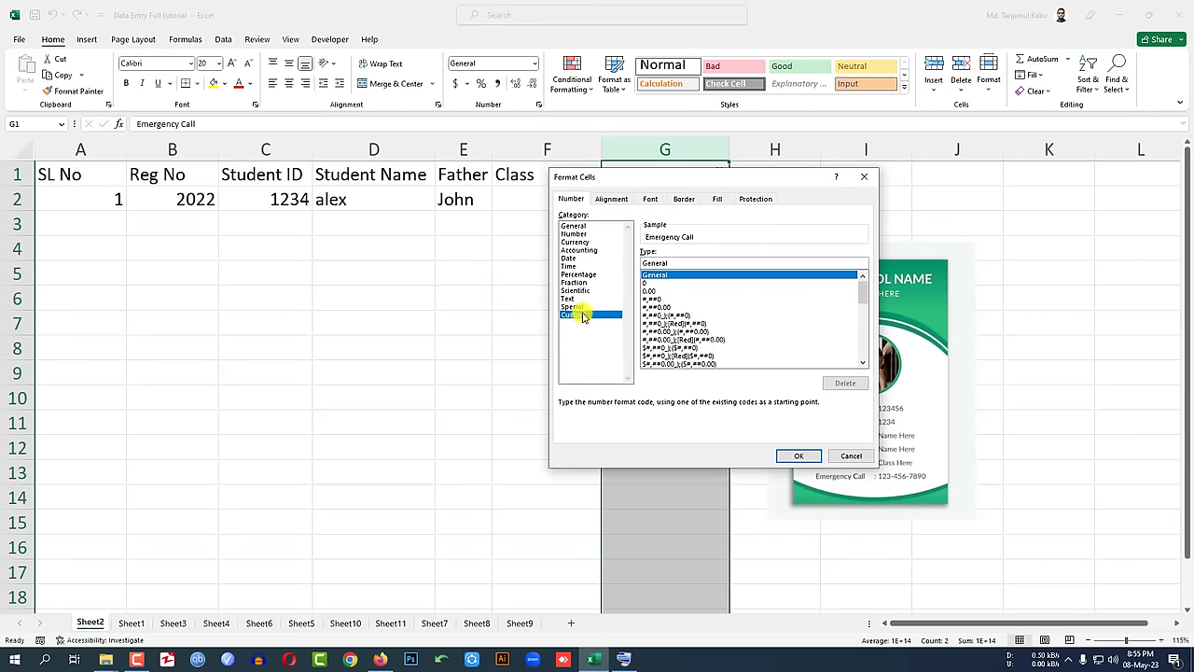
click(573, 233)
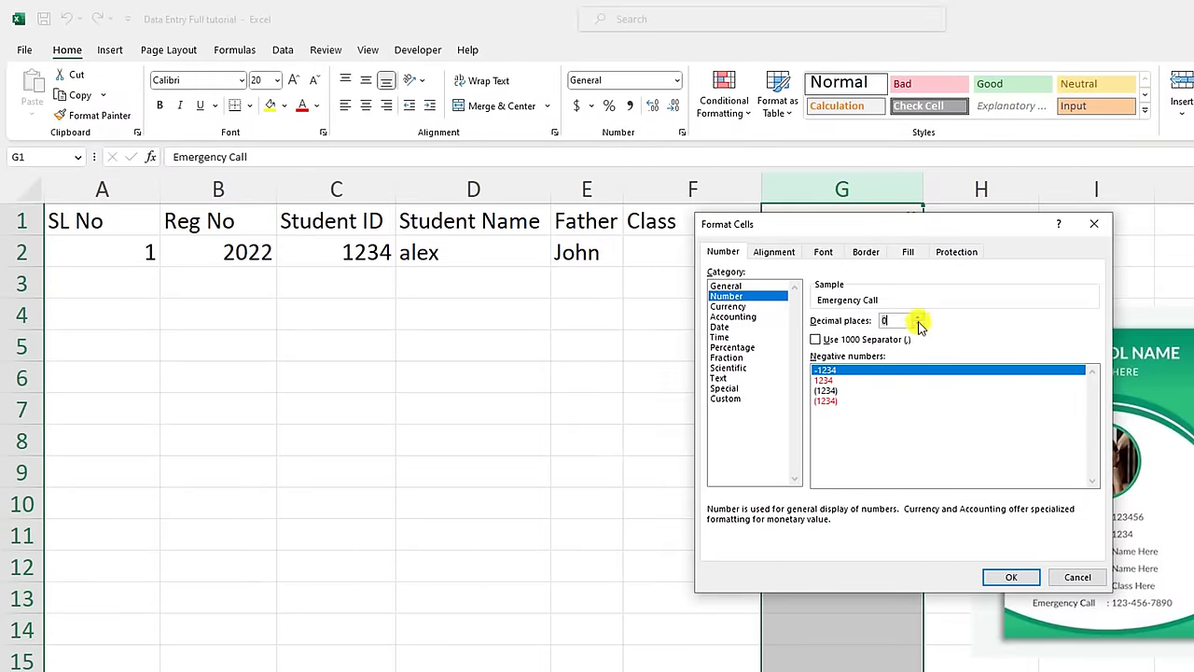
double_click(725, 257)
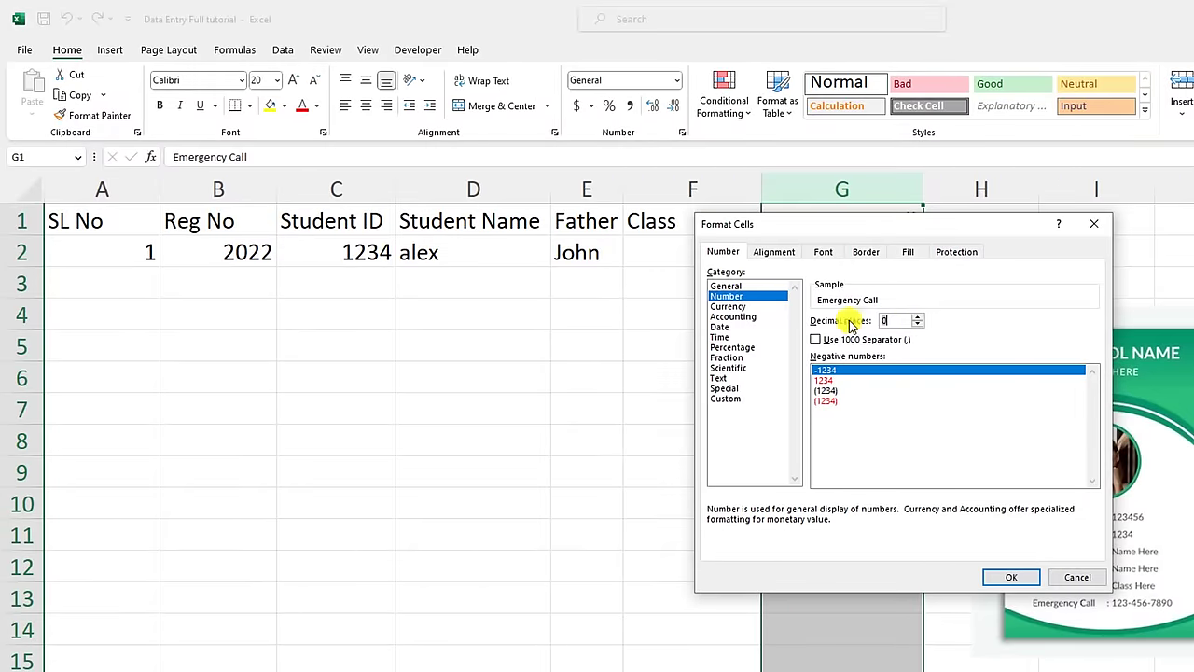
click(1011, 577)
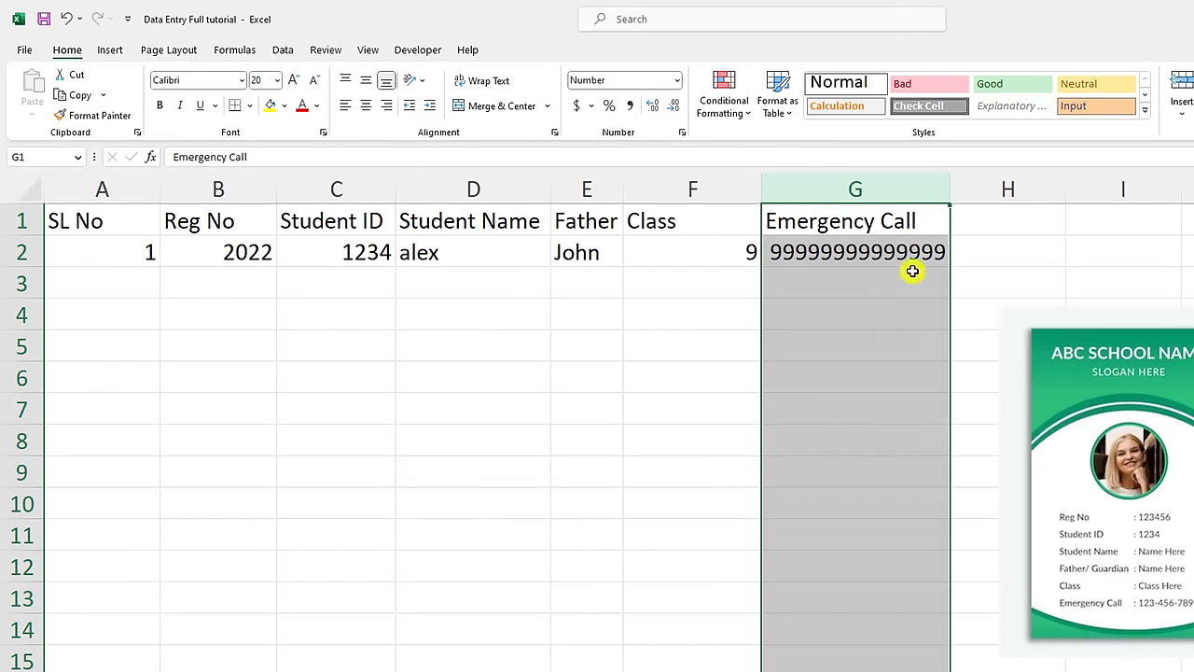
- Enter a second emergency number in G3 and confirm it shows in full
click(845, 252)
click(863, 281)
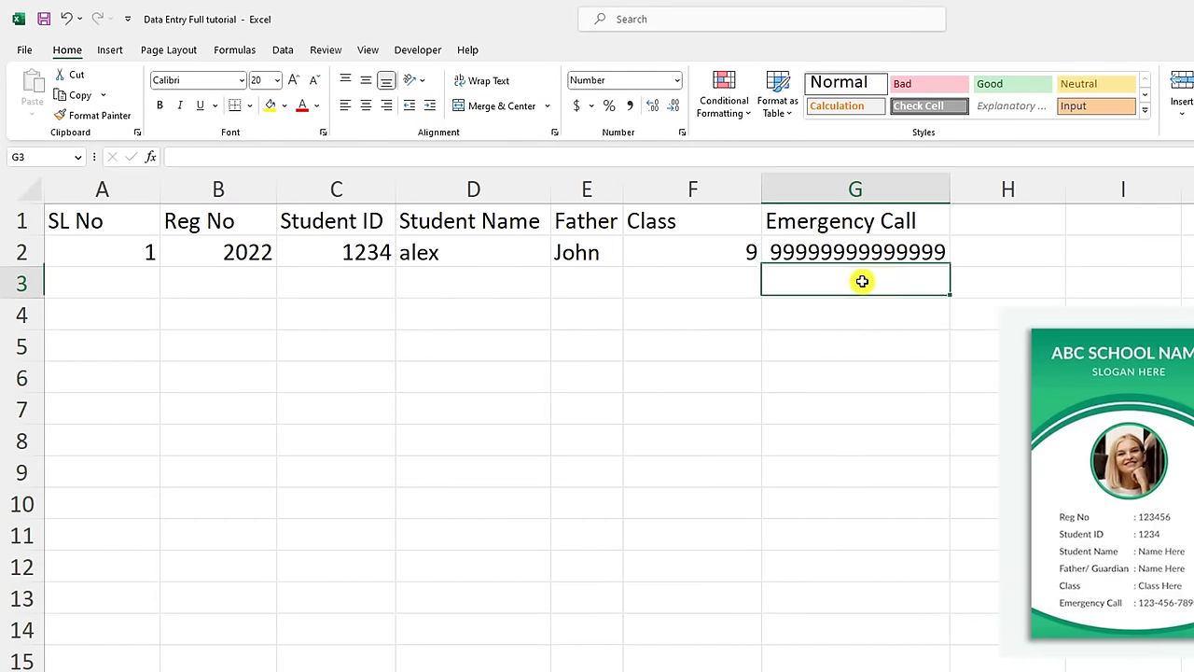
text(6666)
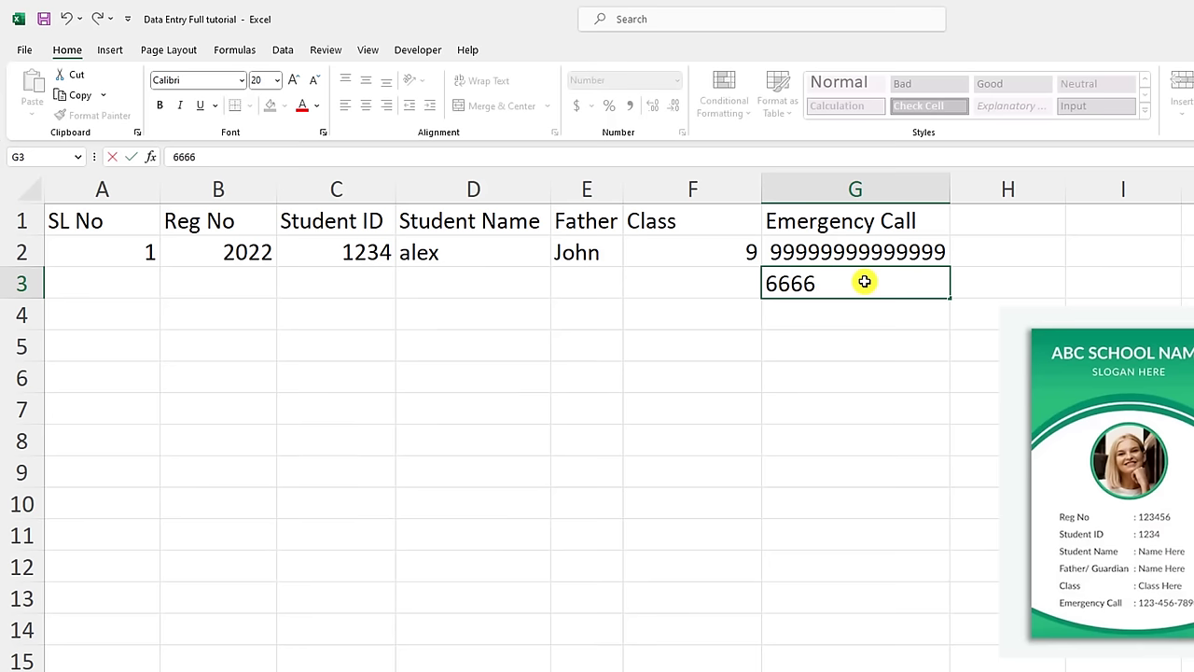
text(66)
key(Return)
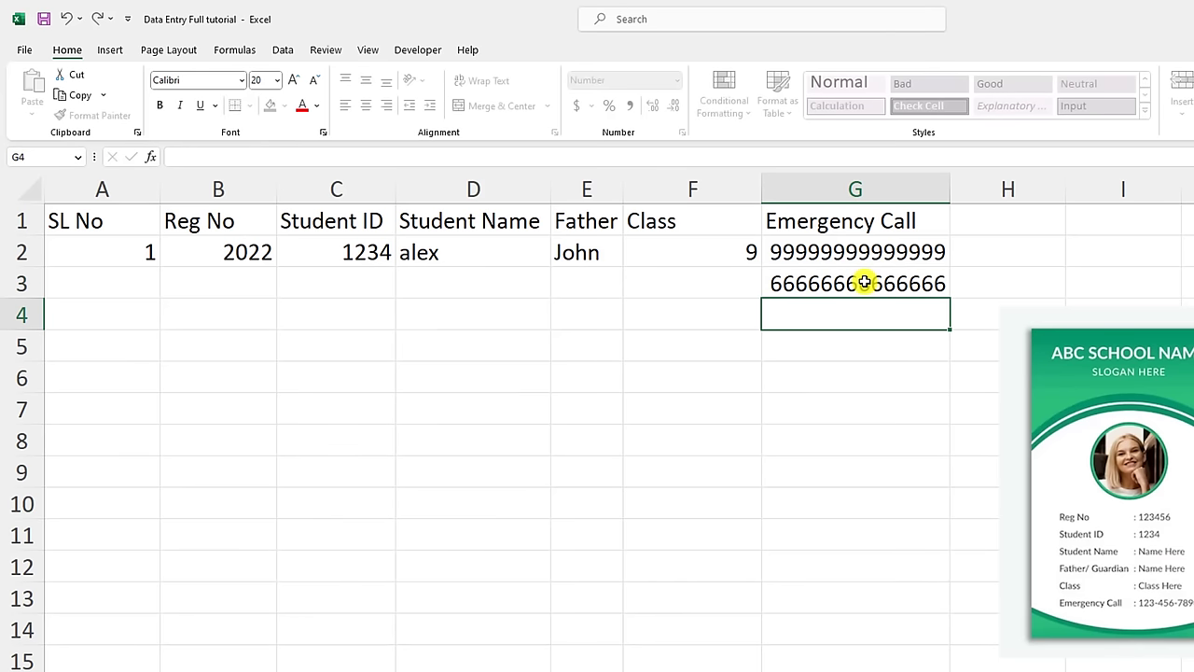
click(865, 282)
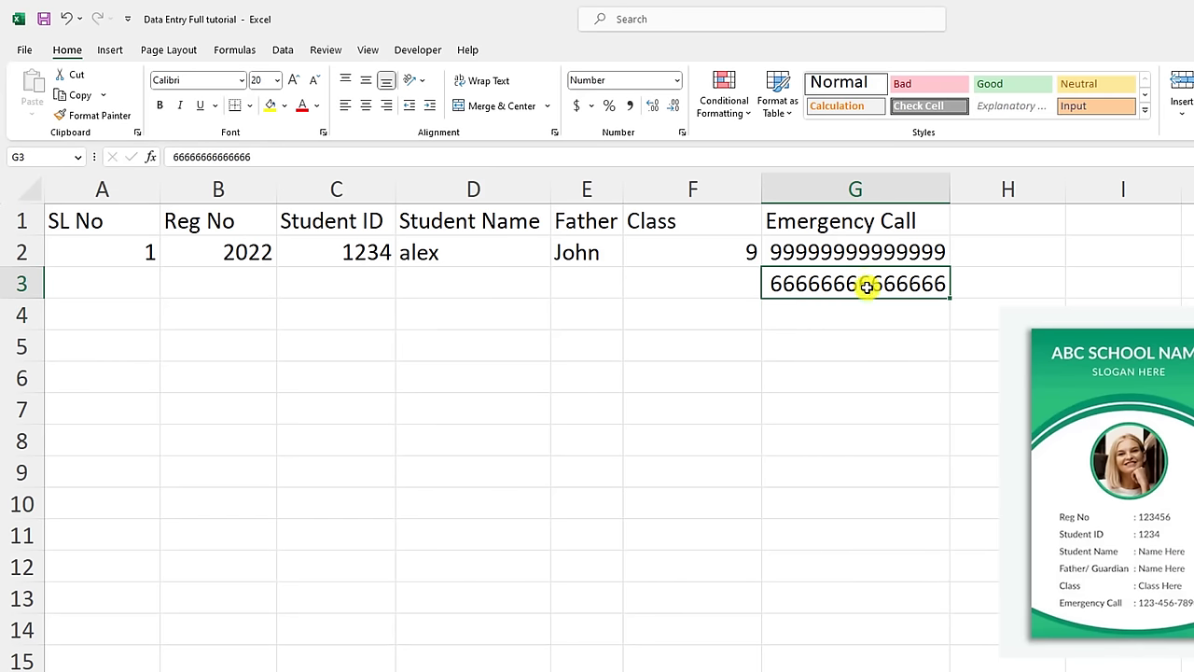
- Fill row 3 with SL No 2, Reg No 123, Student ID 4444, names fff and class 6
click(837, 312)
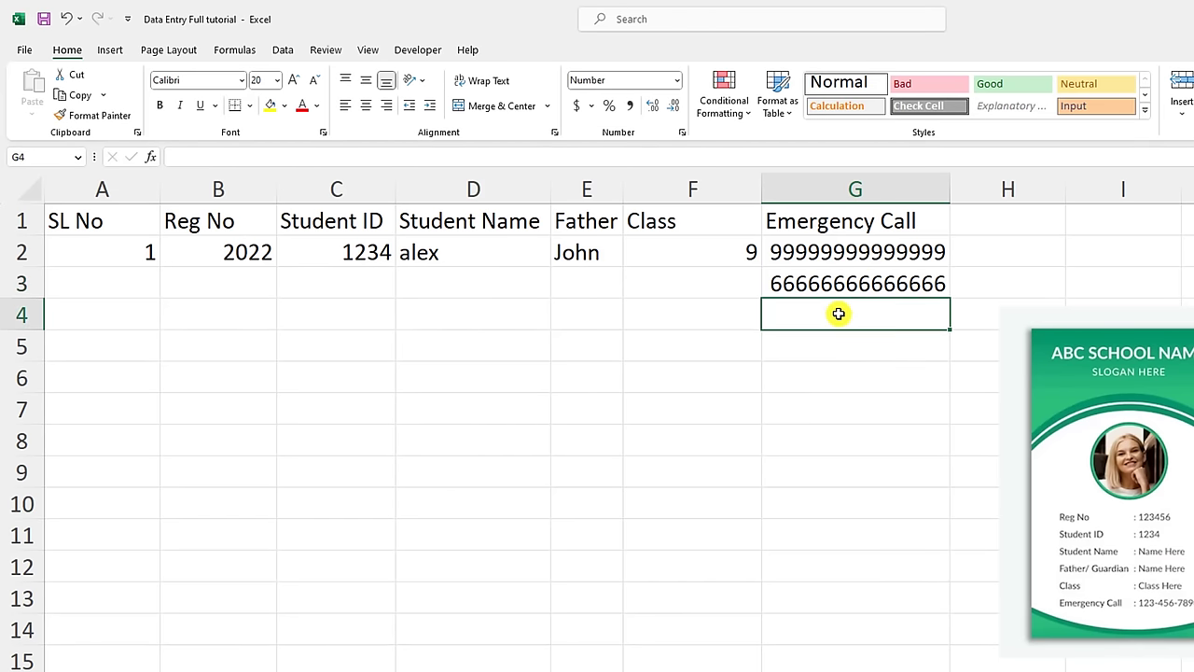
click(141, 283)
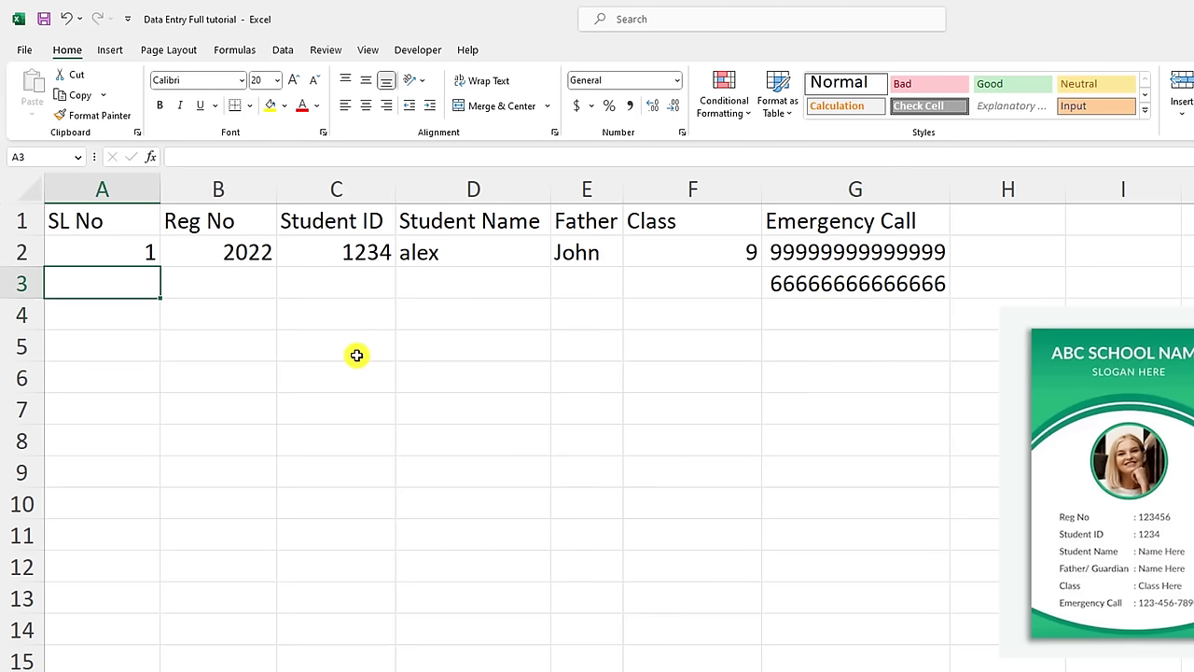
text(2)
click(249, 293)
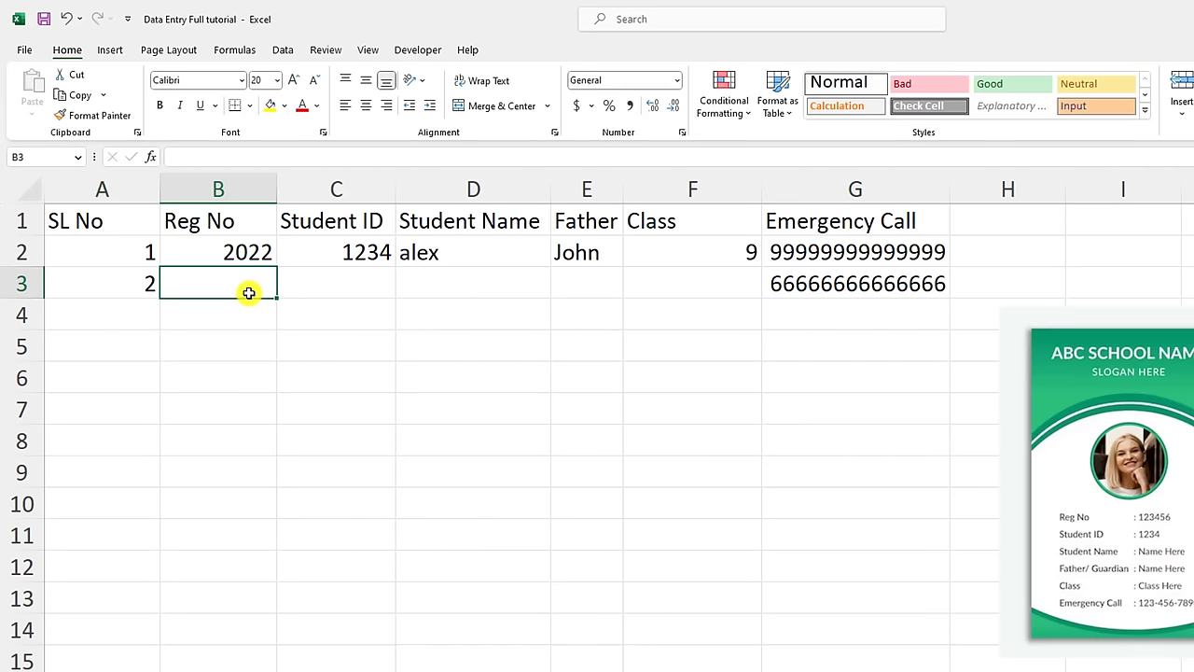
text(123)
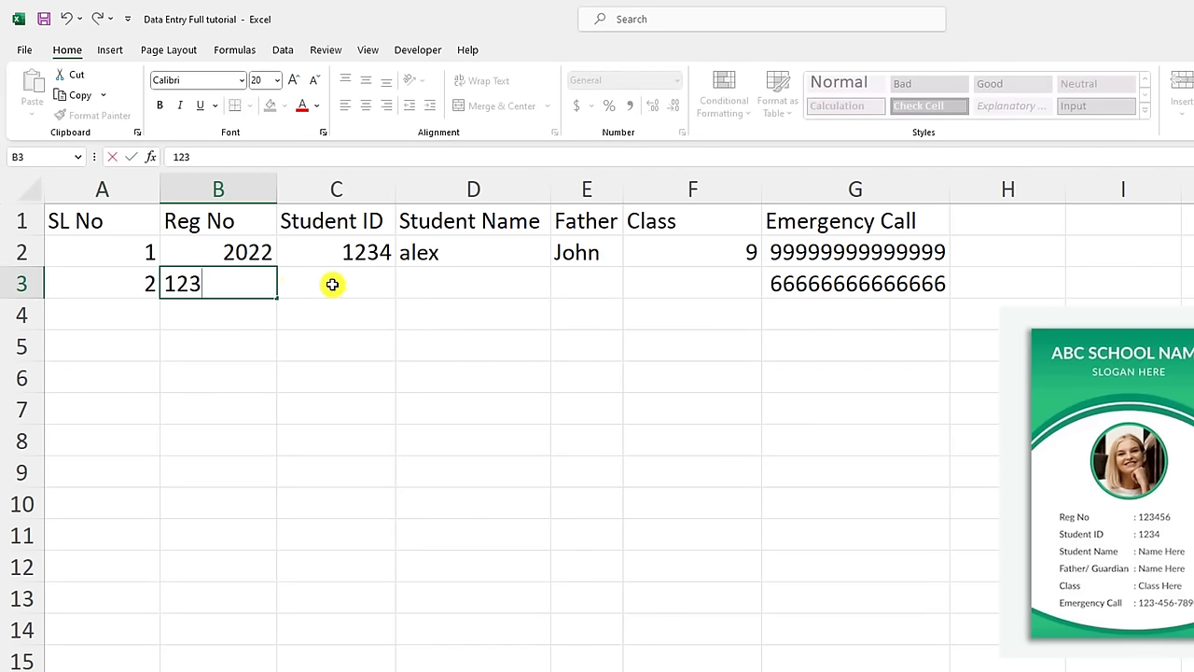
click(333, 283)
text(4444)
click(431, 286)
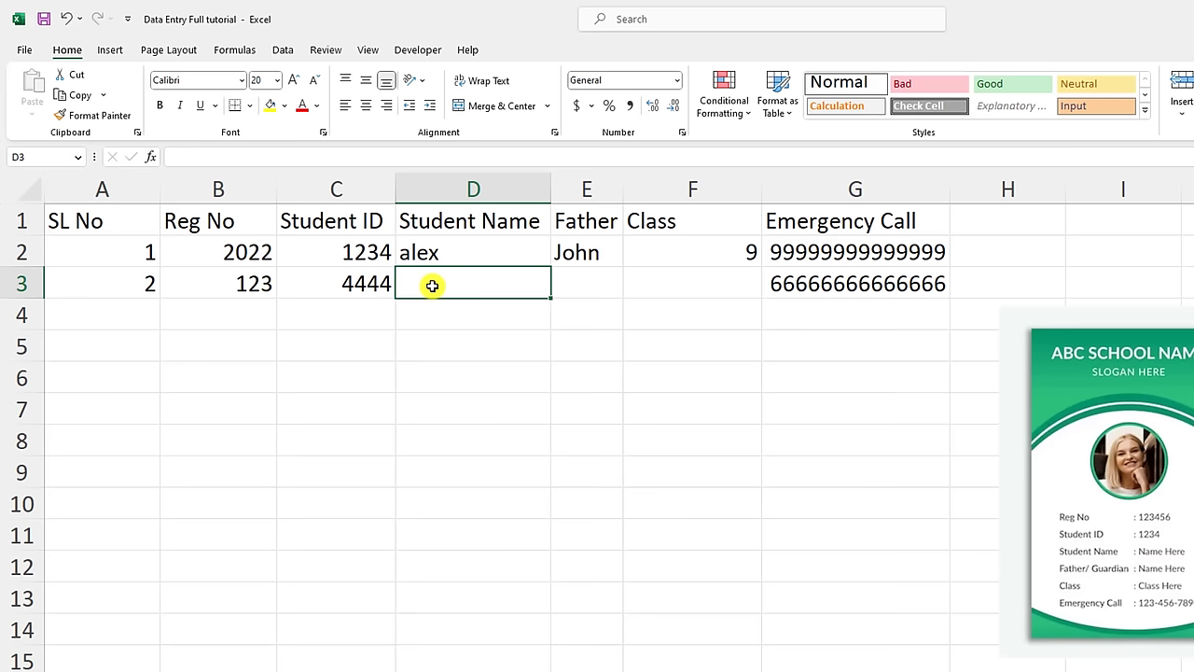
text(fff)
click(584, 287)
text(fff)
click(730, 284)
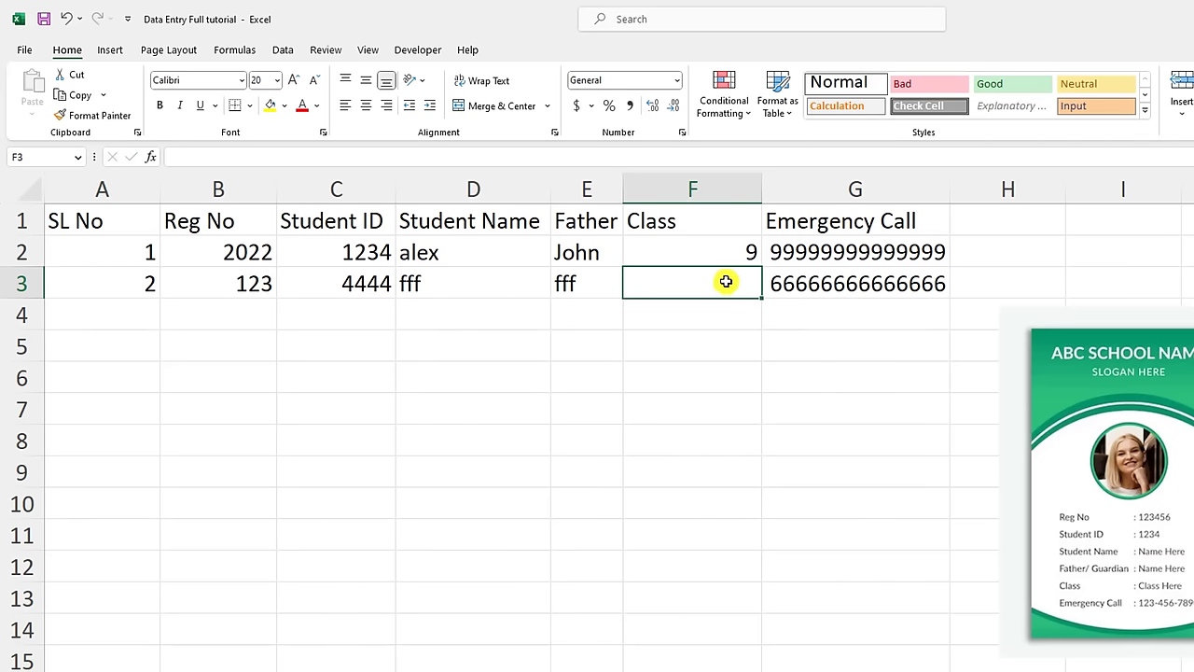
text(6)
click(718, 308)
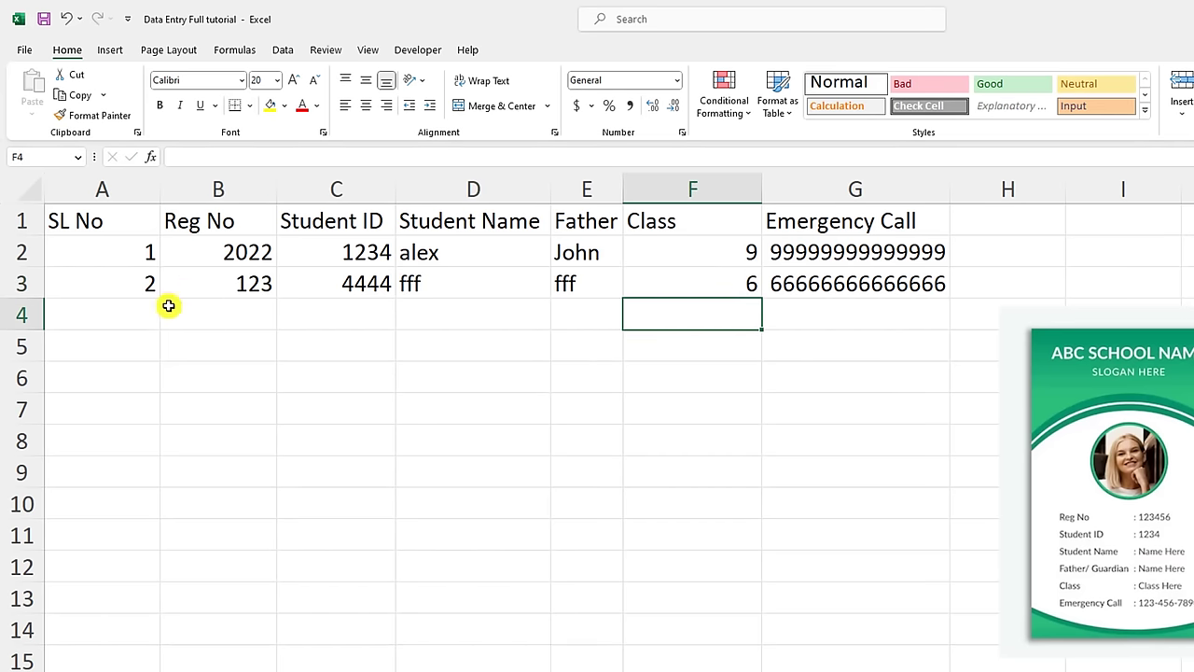
- Select the serial-number cells in column A, ending at A4
click(140, 253)
click(147, 277)
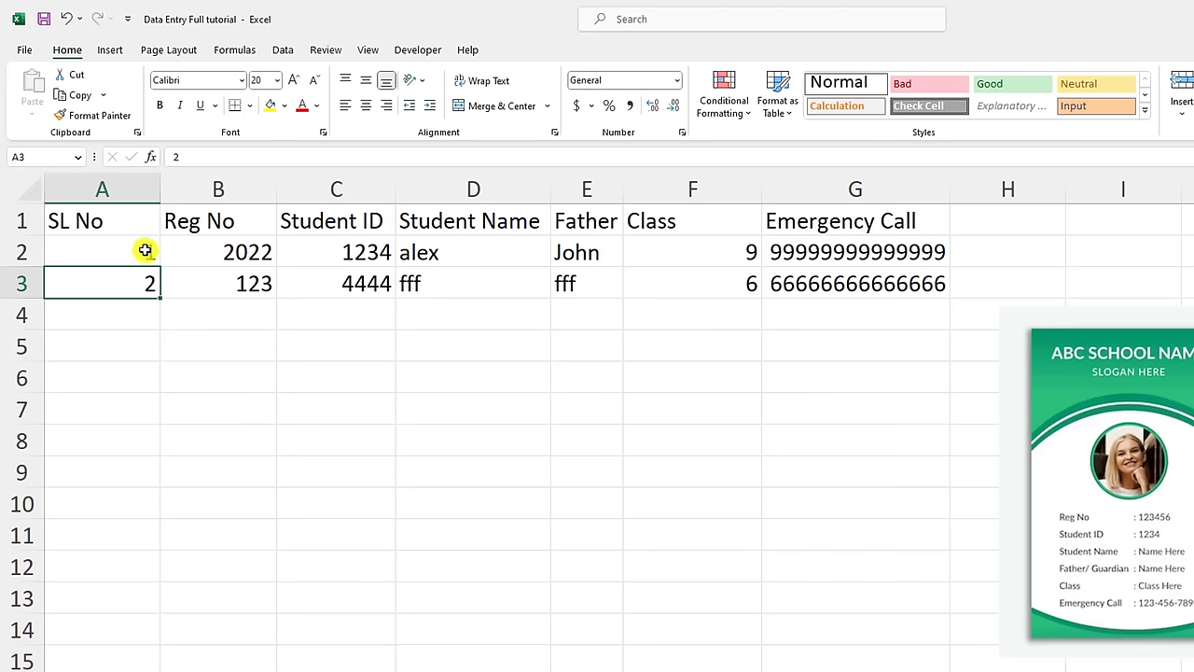
click(141, 311)
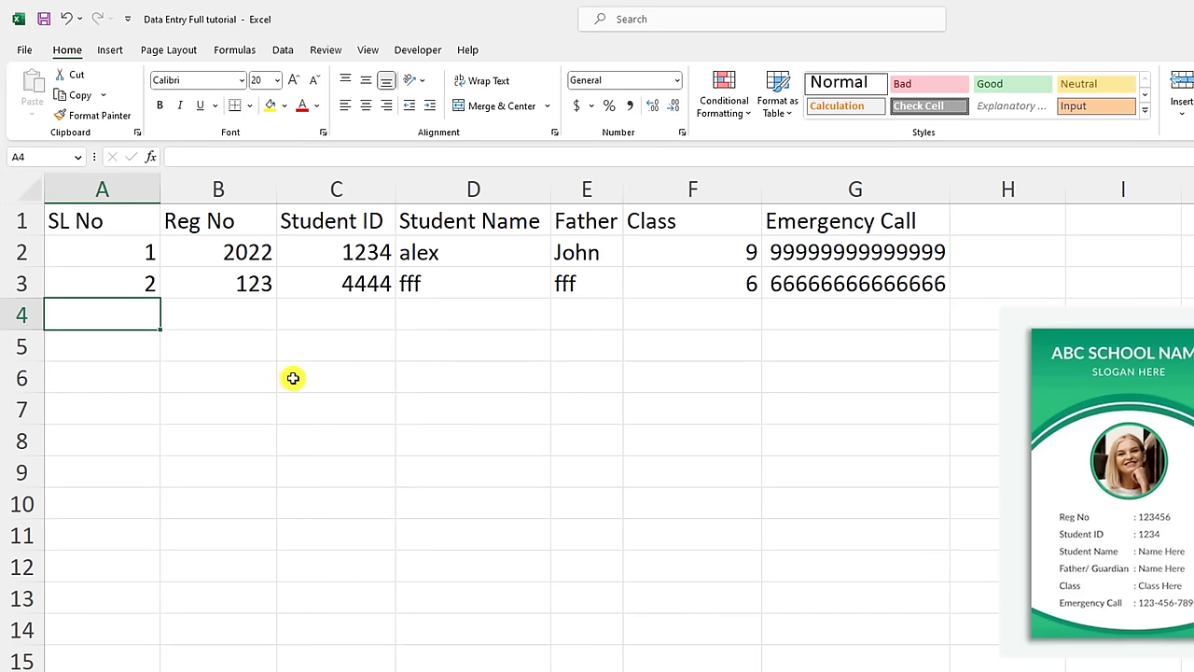
- Drag-fill a trial serial-number series from A2:A3 down column A
drag(146, 251, 148, 291)
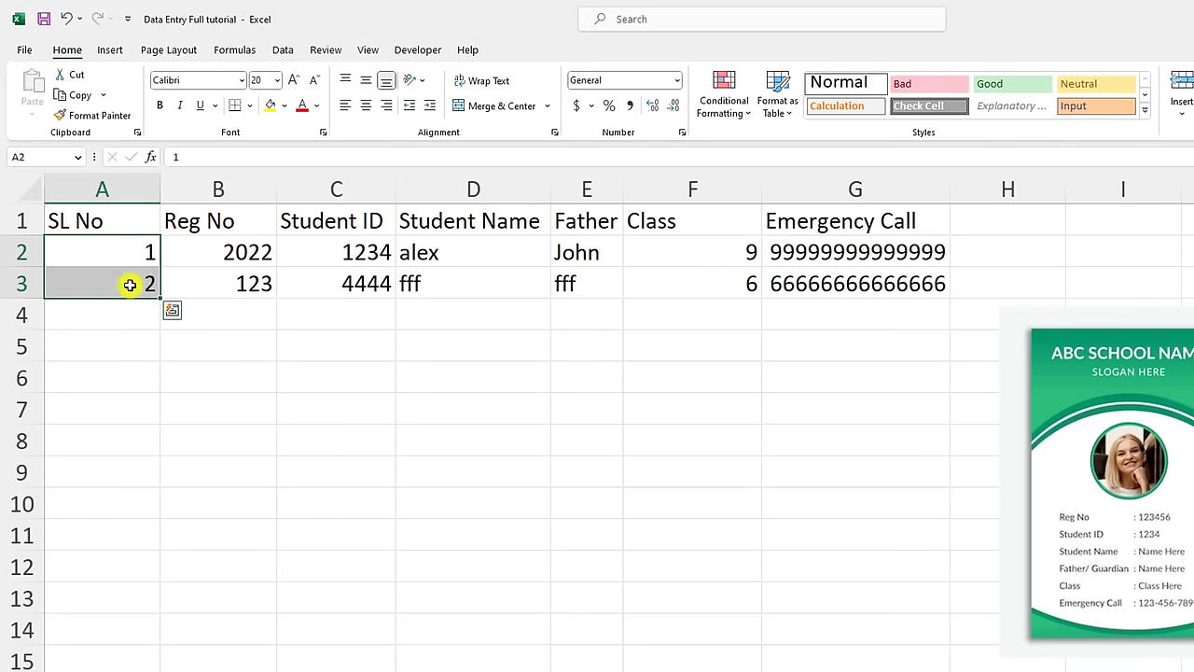
drag(160, 298, 161, 661)
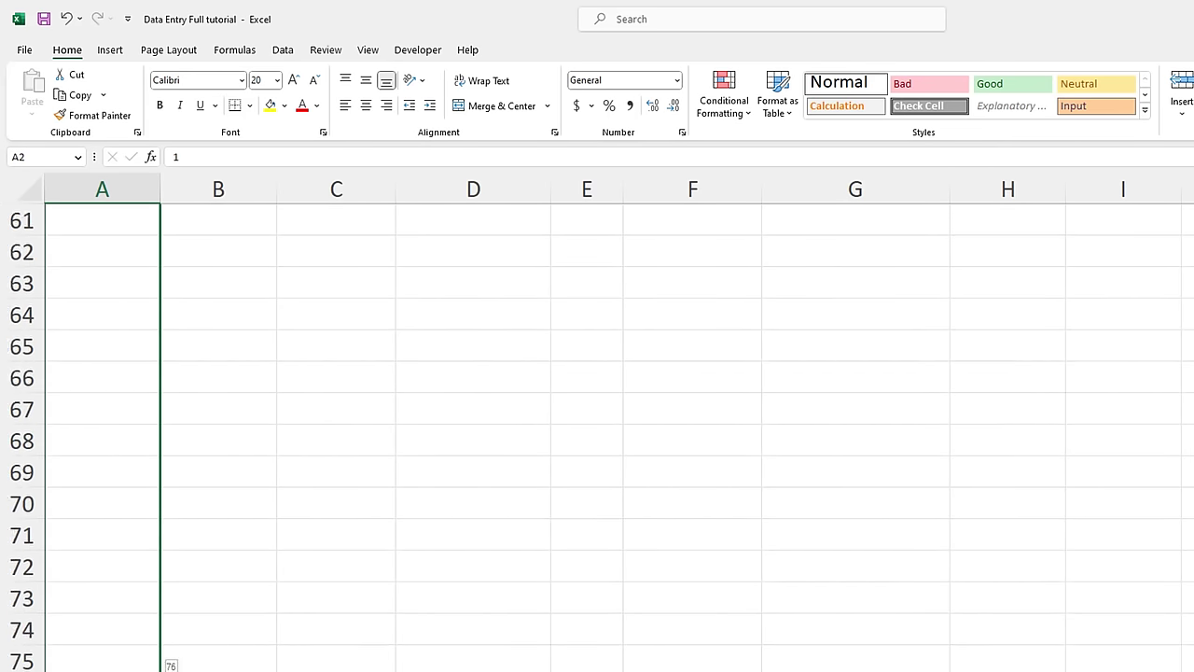
drag(161, 660, 141, 382)
scroll(141, 458, up, 6)
scroll(149, 477, up, 8)
scroll(149, 478, up, 11)
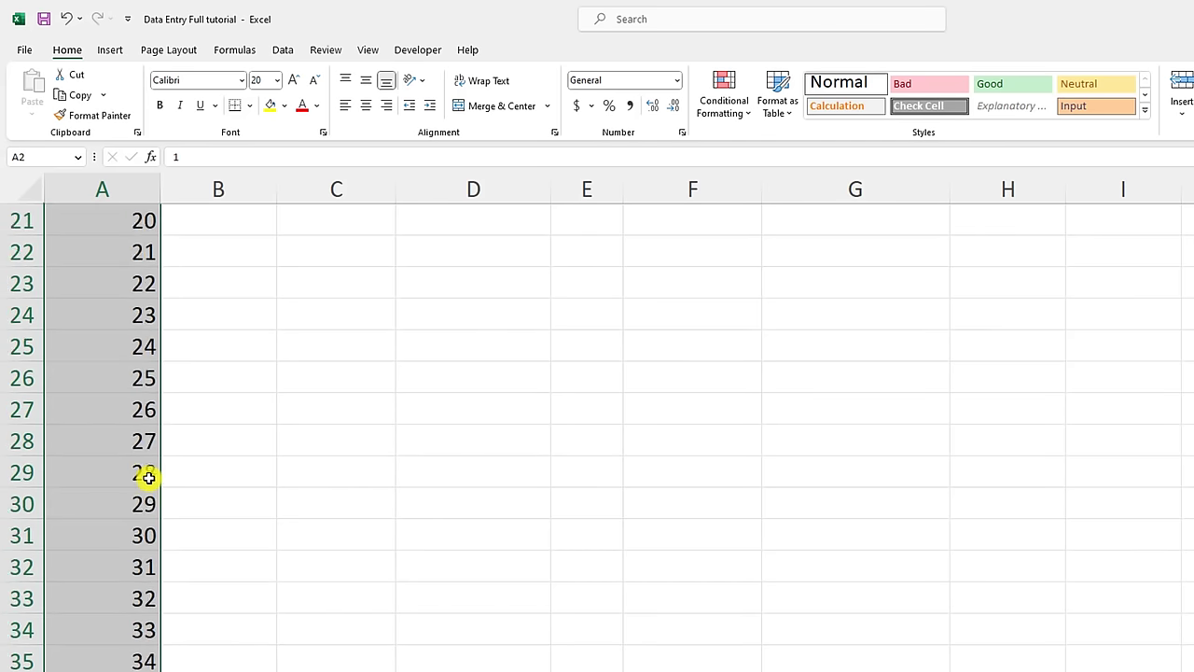
scroll(150, 478, up, 7)
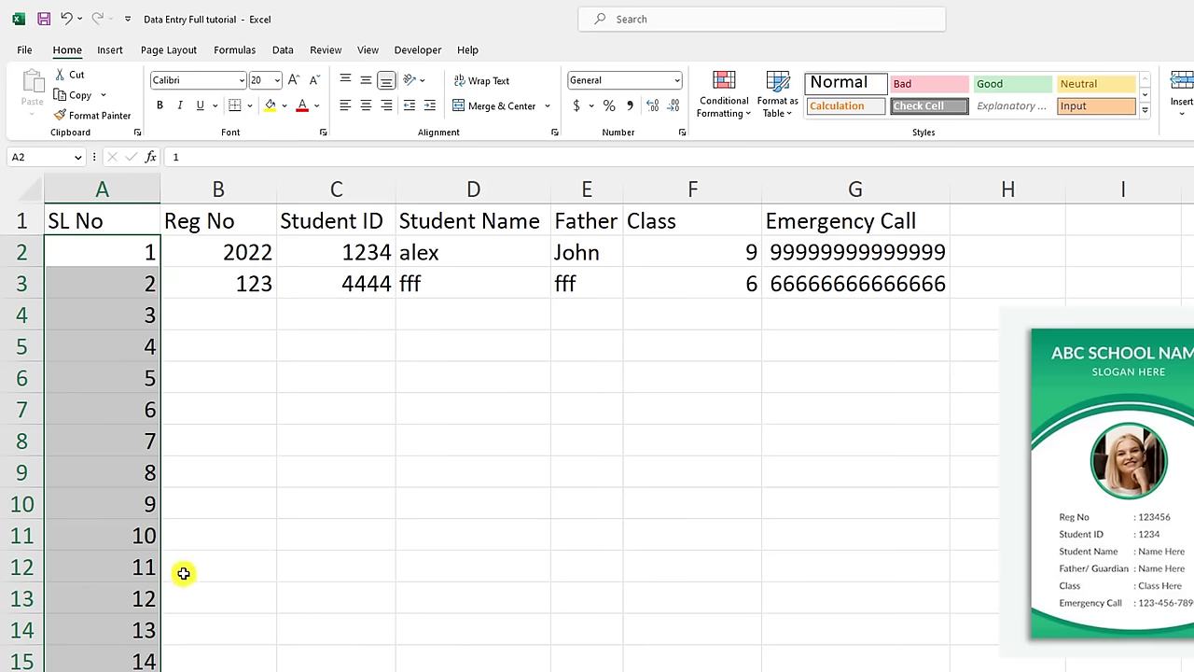
- Clear the series so only 1 remains in A2, then open the Home > Fill options
key(Delete)
text(1)
key(Return)
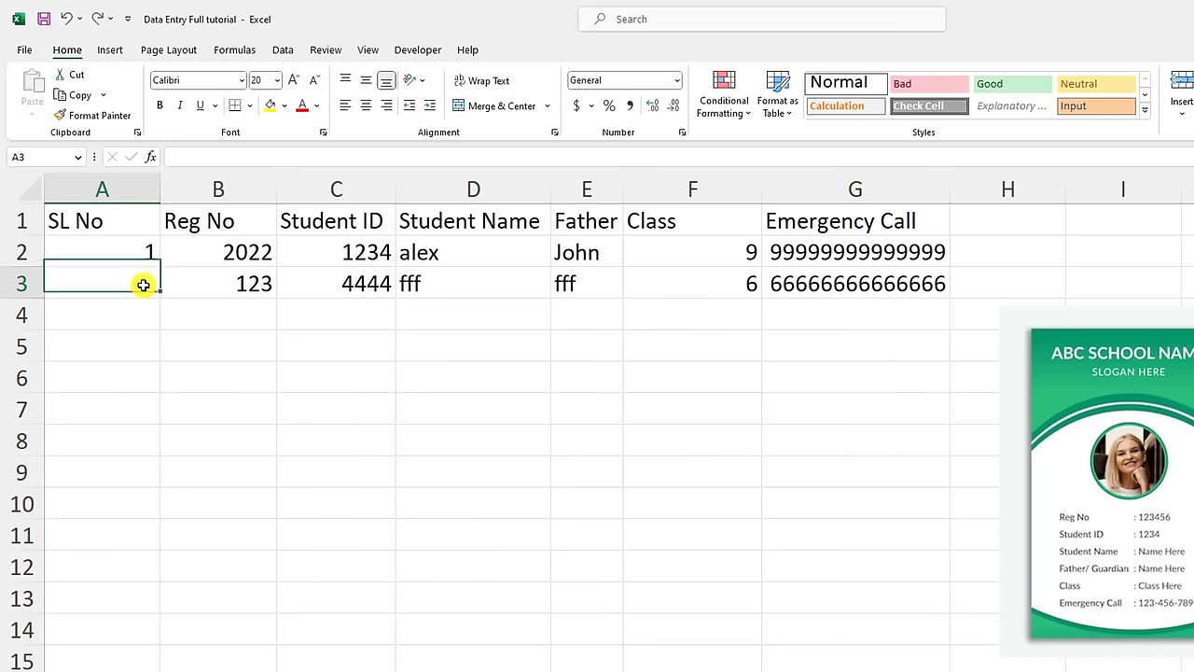
click(141, 253)
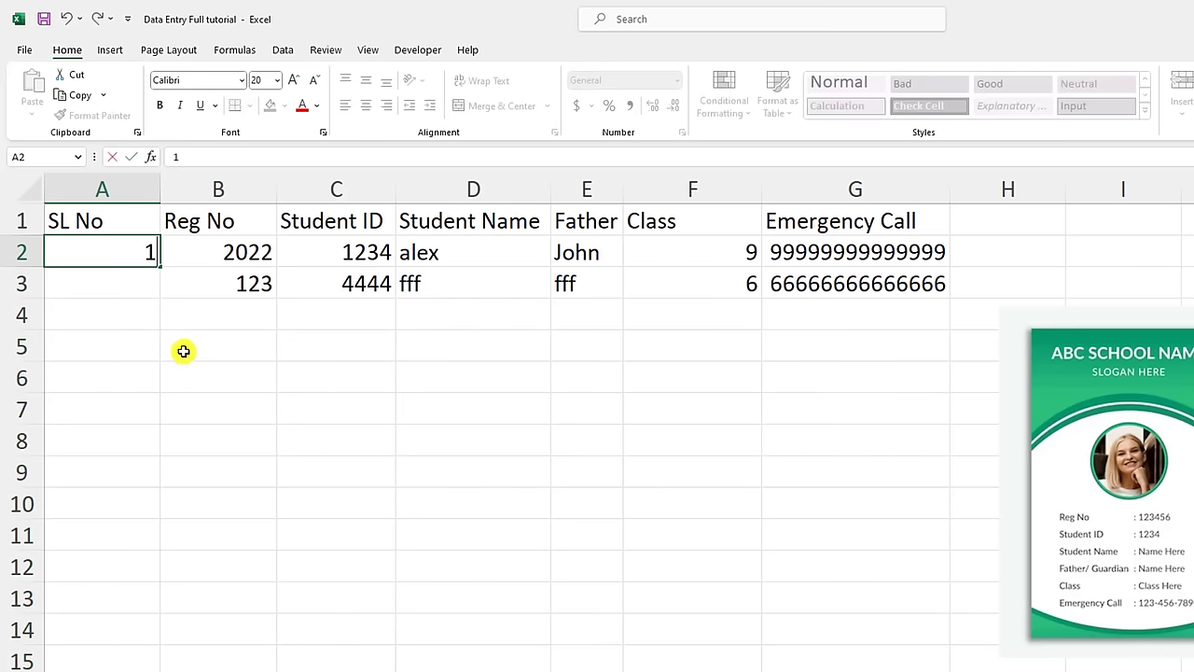
click(139, 286)
click(152, 252)
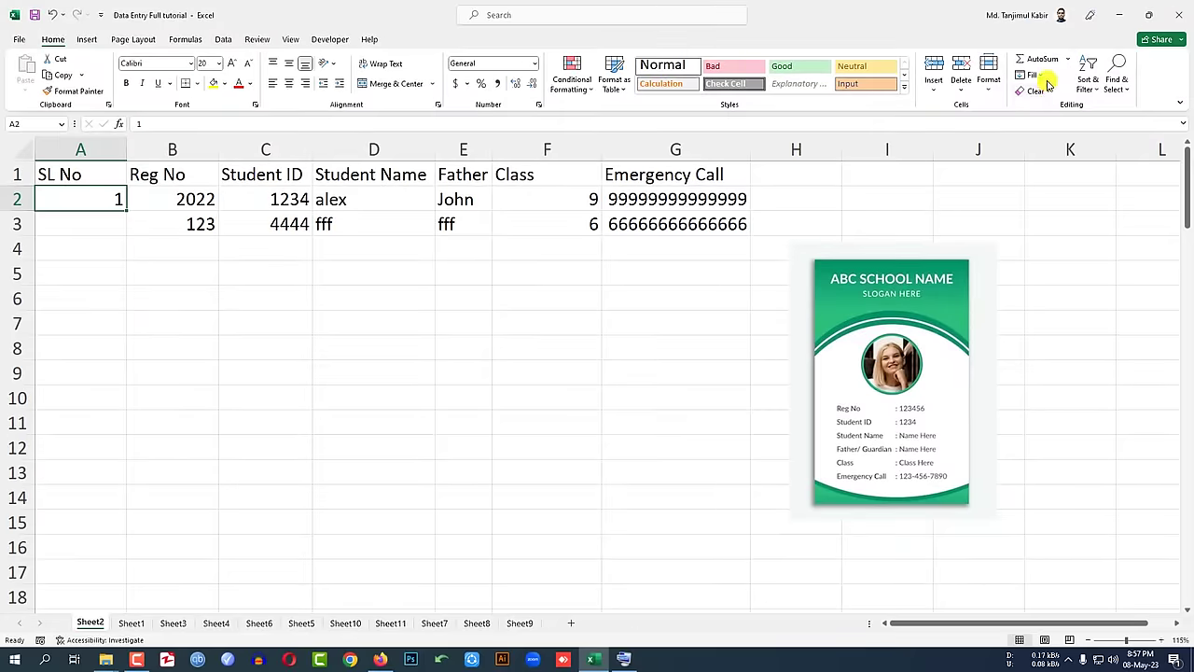
click(1034, 75)
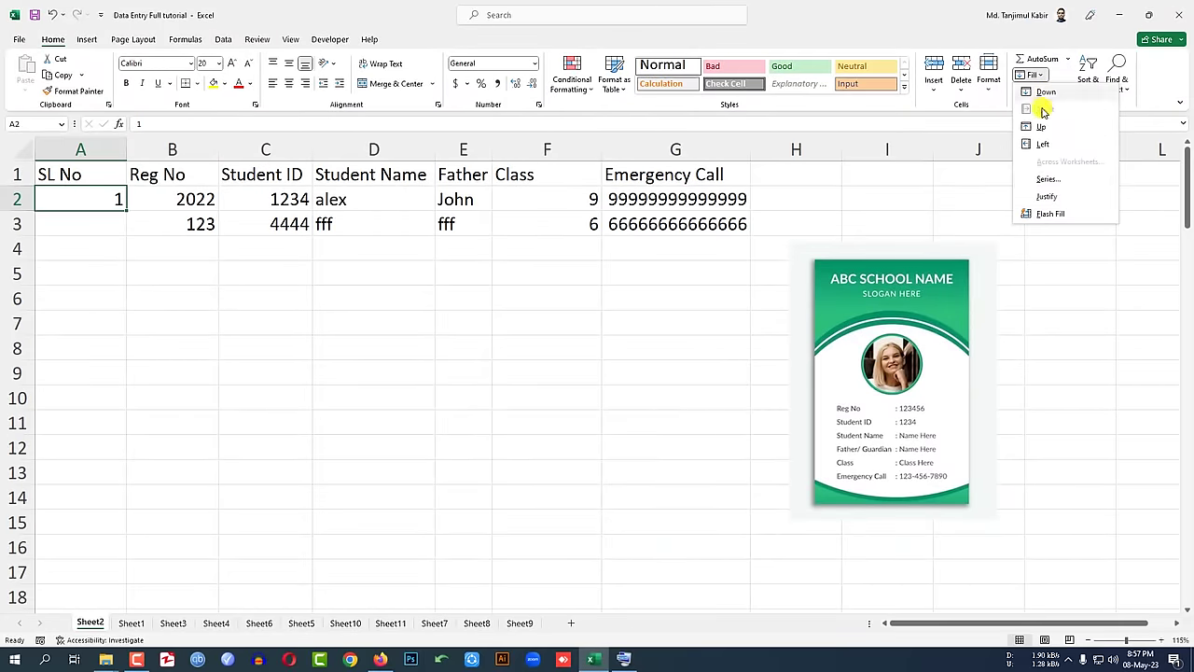
- Fill column A with a linear series down the column, stopping at 100
click(1048, 179)
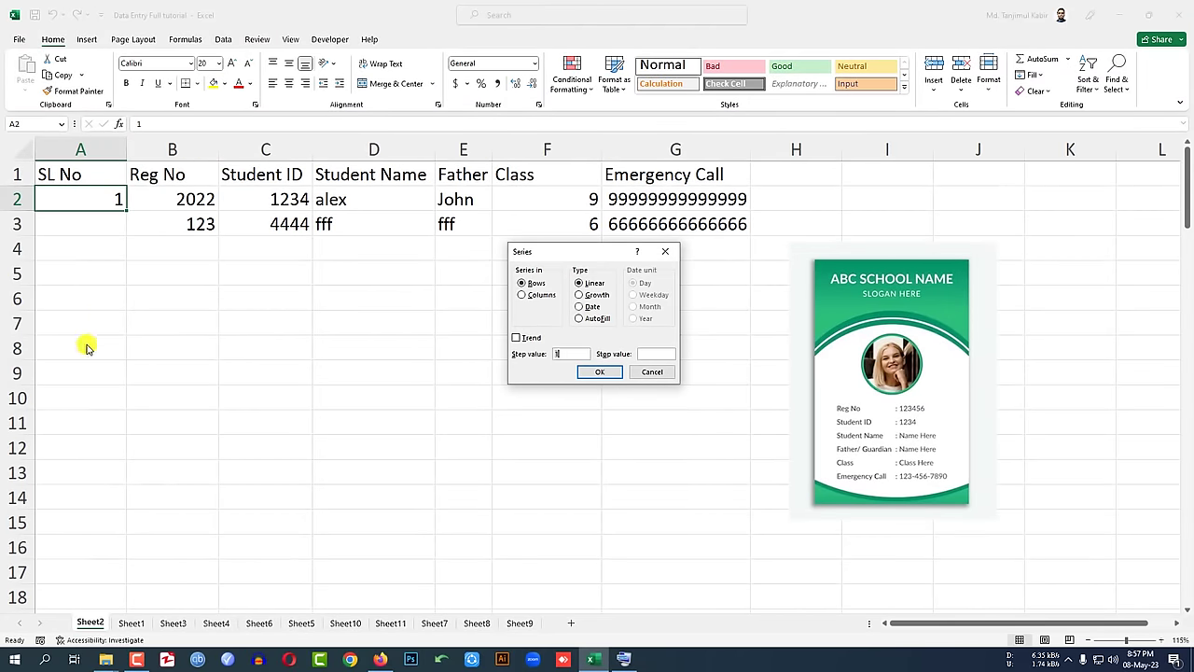
click(525, 297)
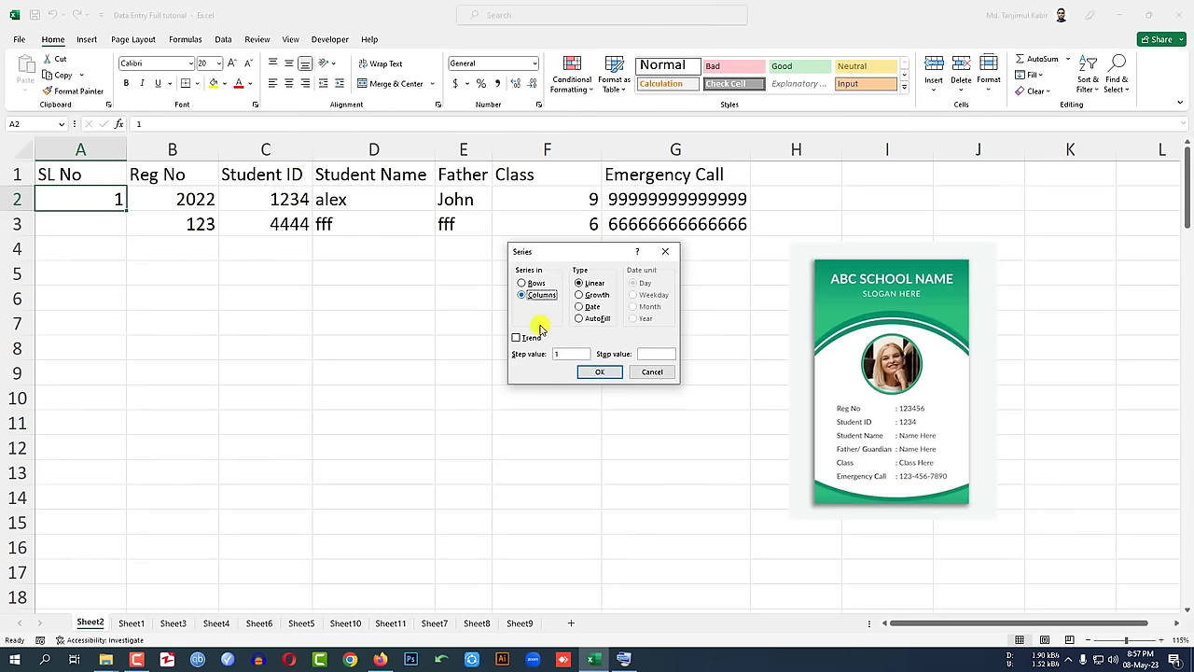
click(650, 353)
text(100)
click(600, 371)
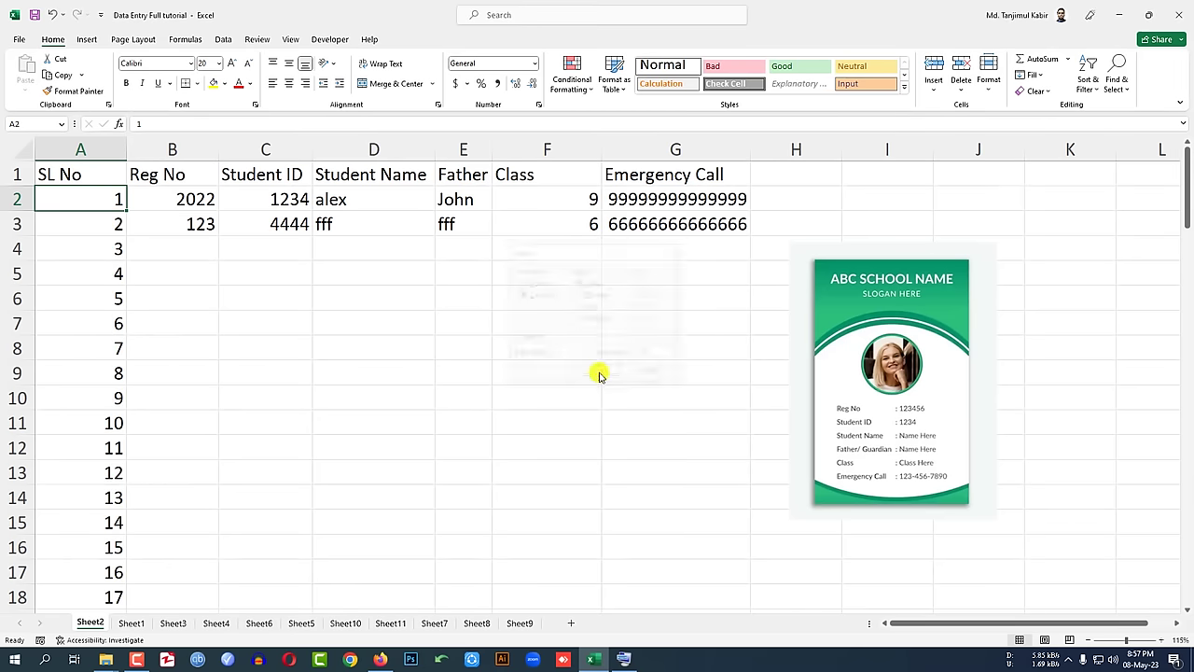
scroll(140, 367, down, 8)
scroll(138, 368, down, 13)
scroll(138, 368, down, 7)
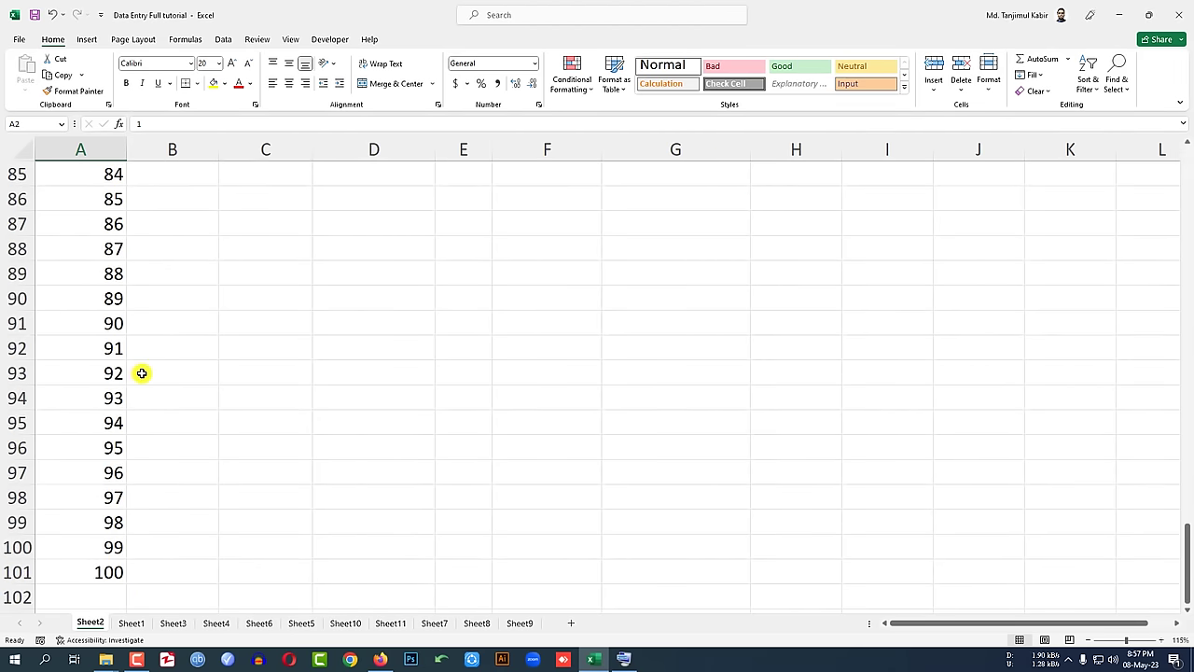
scroll(138, 369, down, 2)
scroll(112, 420, up, 7)
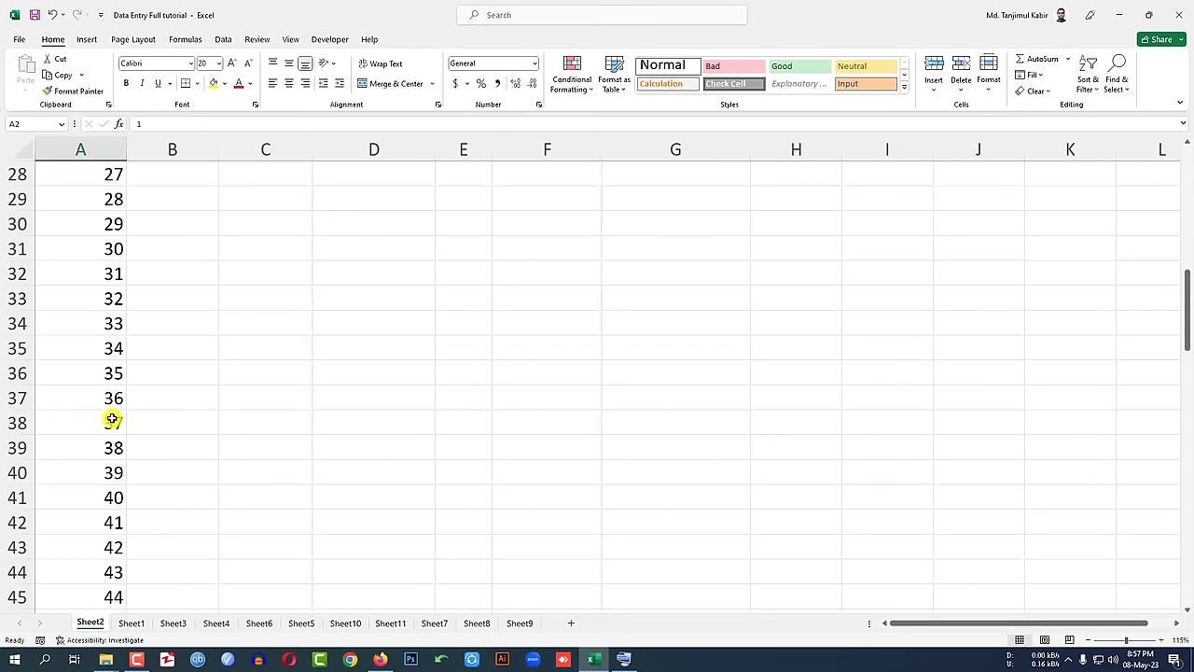
scroll(112, 420, up, 9)
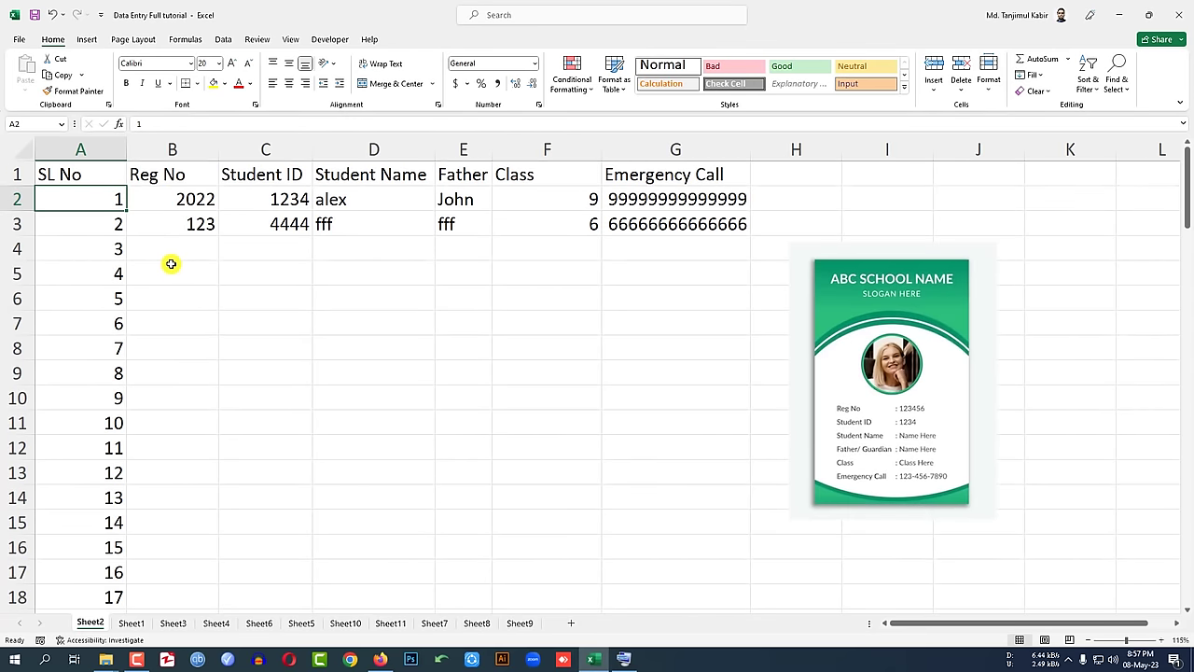
- Enter 2, 222 and 1444 in cells B4, C4 and D4
click(182, 246)
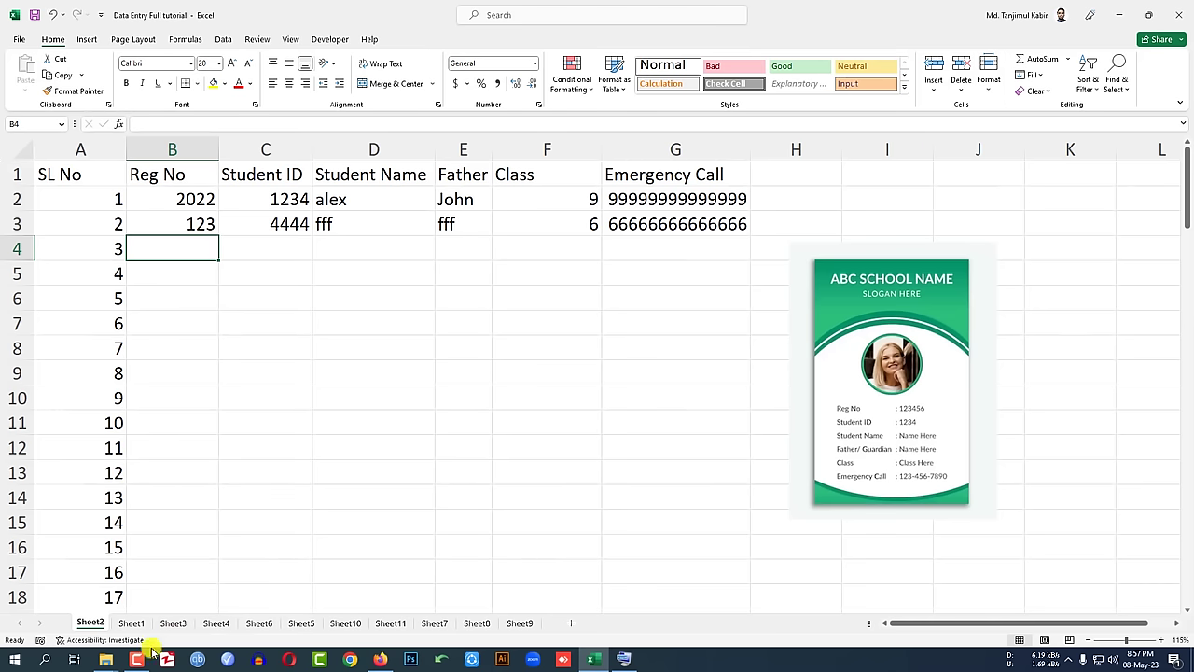
text(256)
click(278, 251)
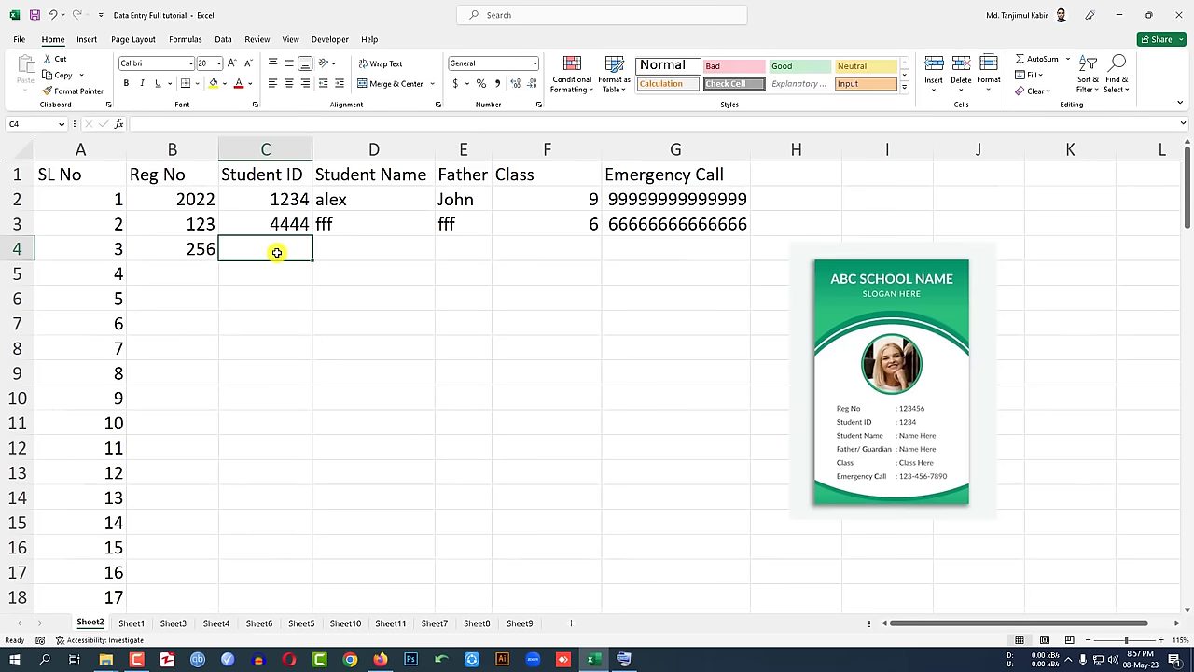
text(222)
click(334, 253)
text(1)
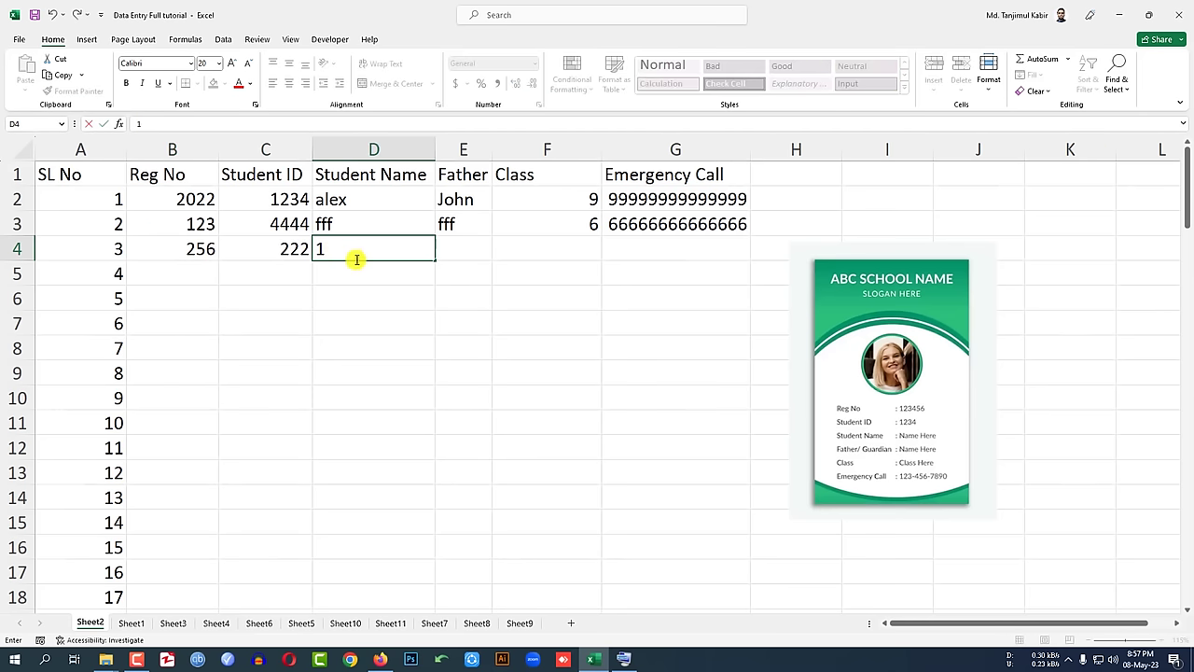
text(444)
click(446, 252)
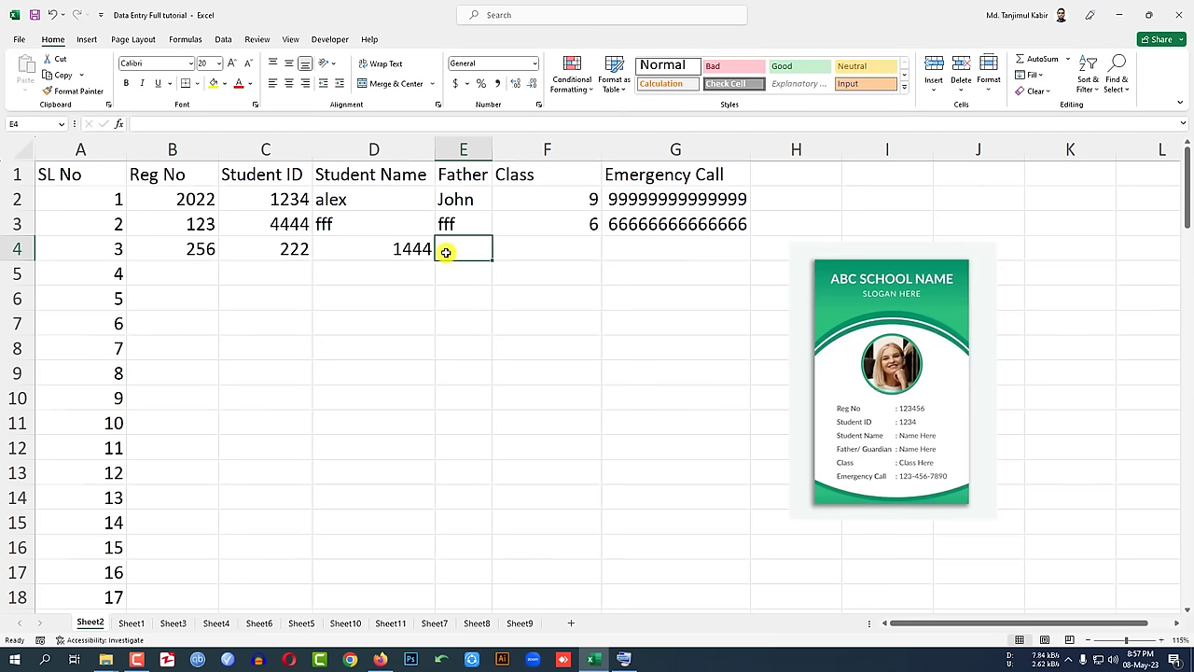
- Clear all rows from A2:G2 down to row 101, then select header row A1:G1
drag(109, 198, 709, 239)
click(400, 298)
click(89, 197)
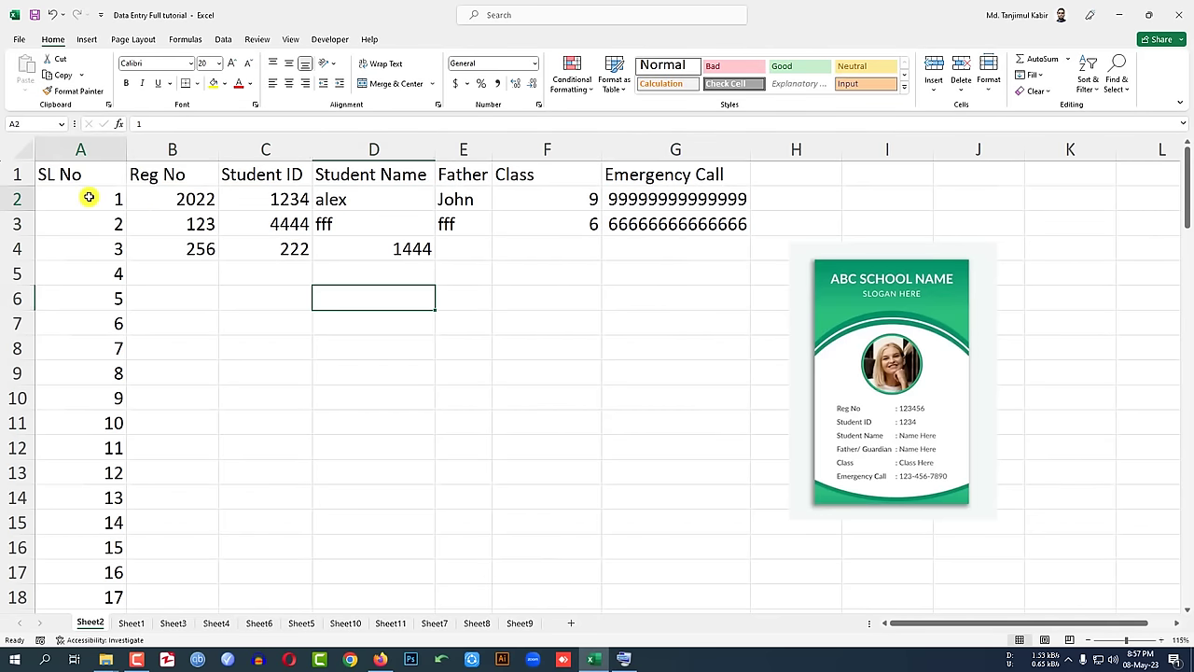
drag(89, 197, 697, 211)
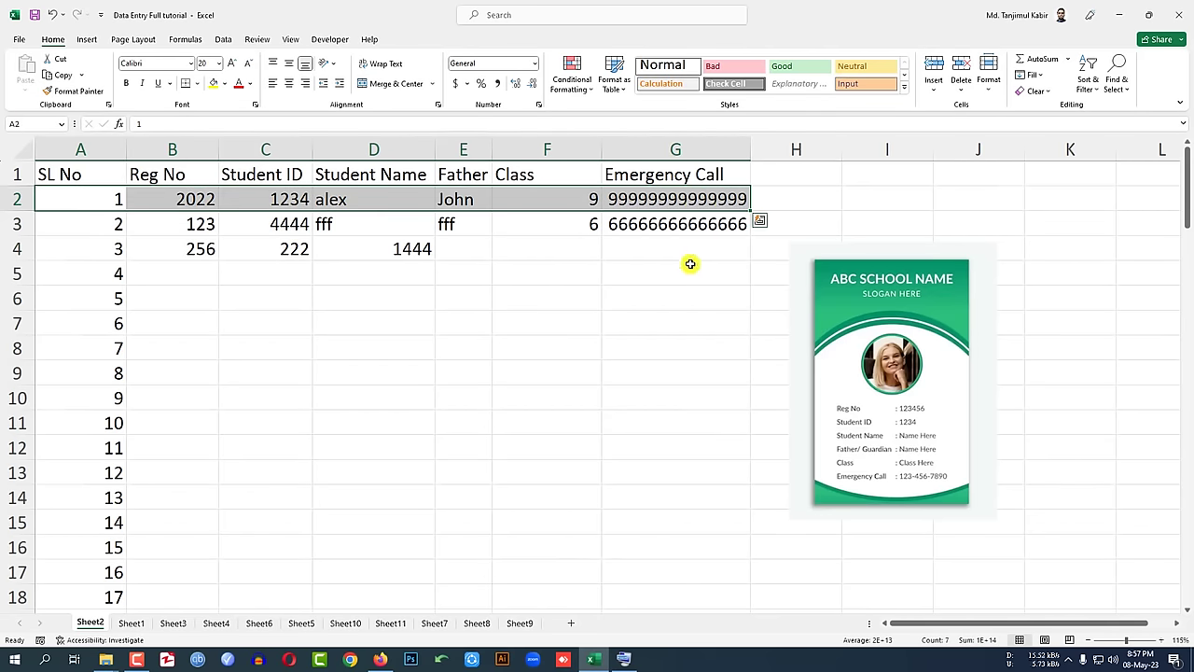
key(ctrl+shift+Down)
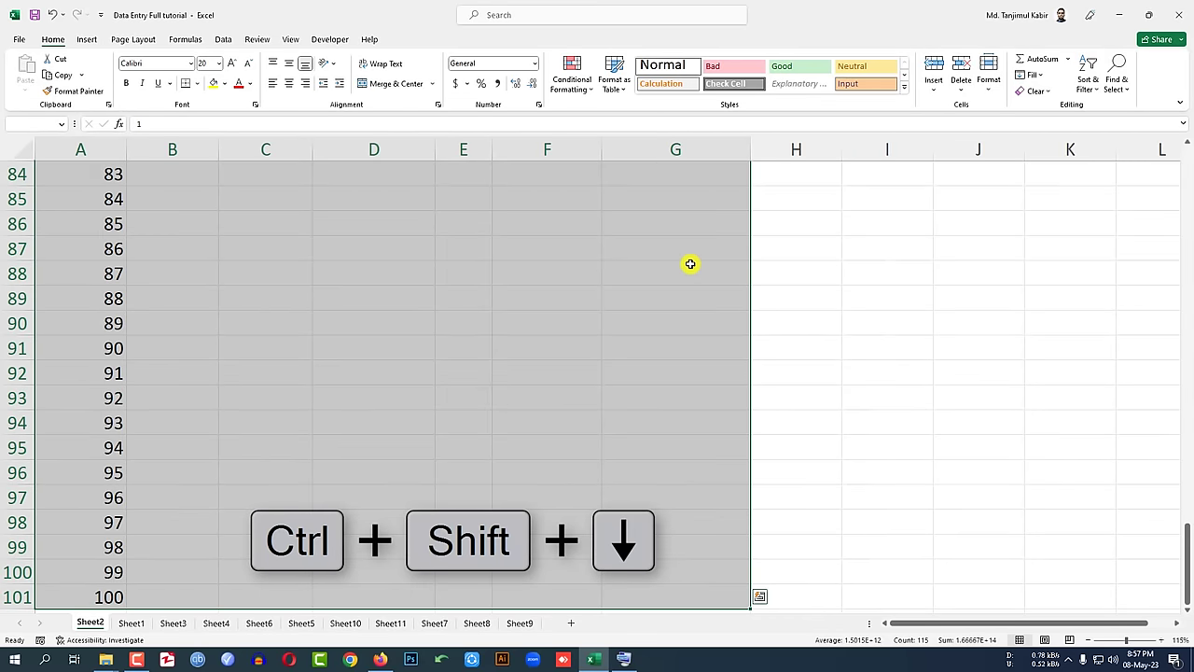
scroll(655, 250, up, 20)
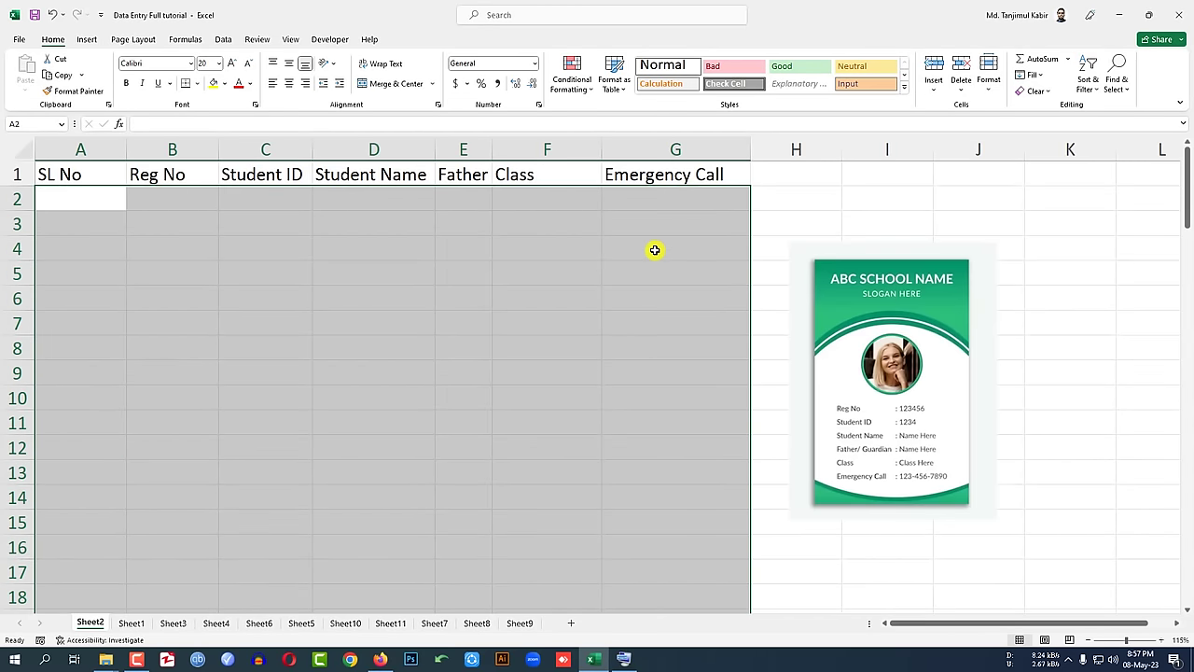
click(476, 239)
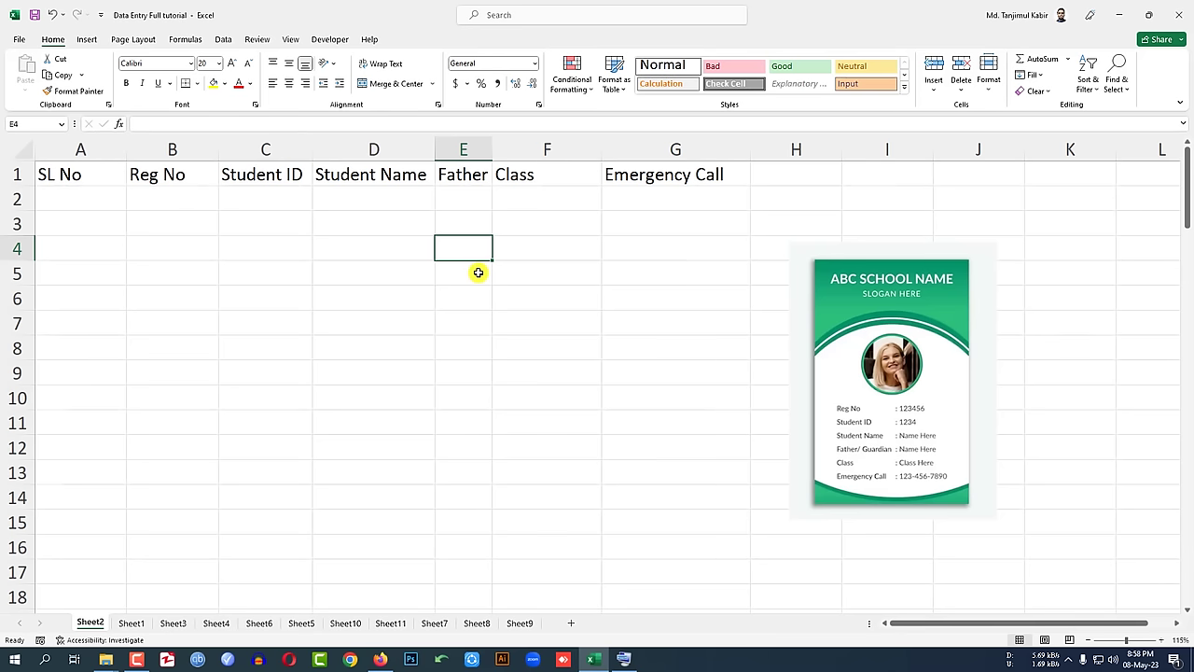
drag(95, 177, 695, 175)
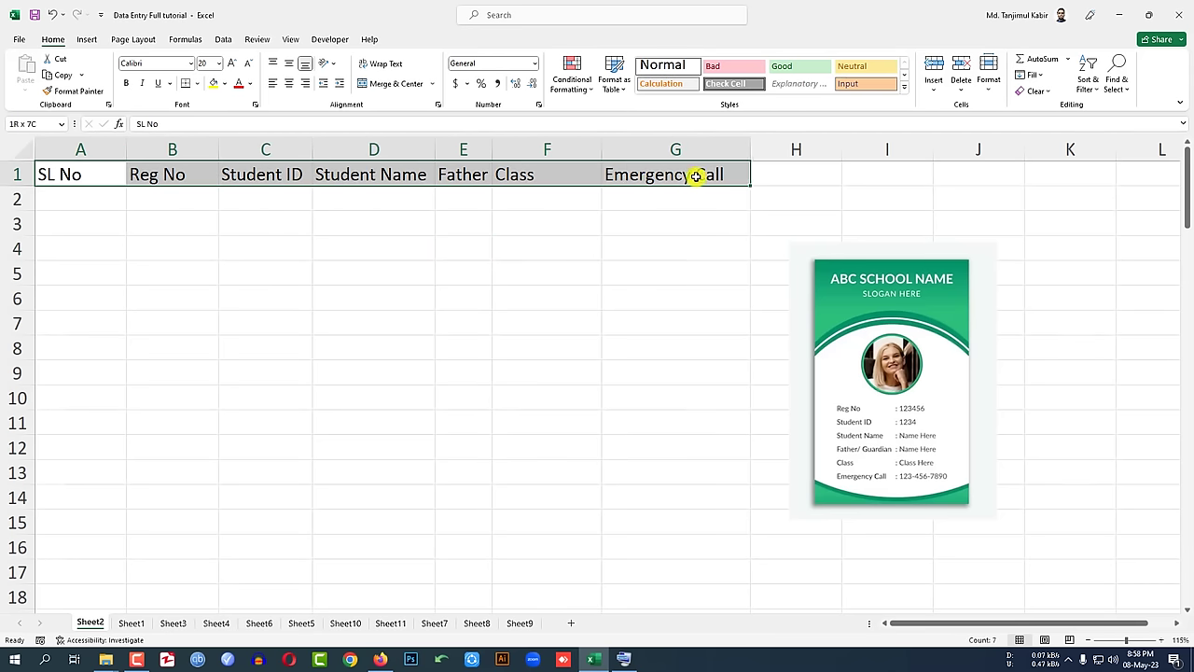
- Give the header row A1:G1 all borders and a light green fill
click(197, 84)
click(215, 207)
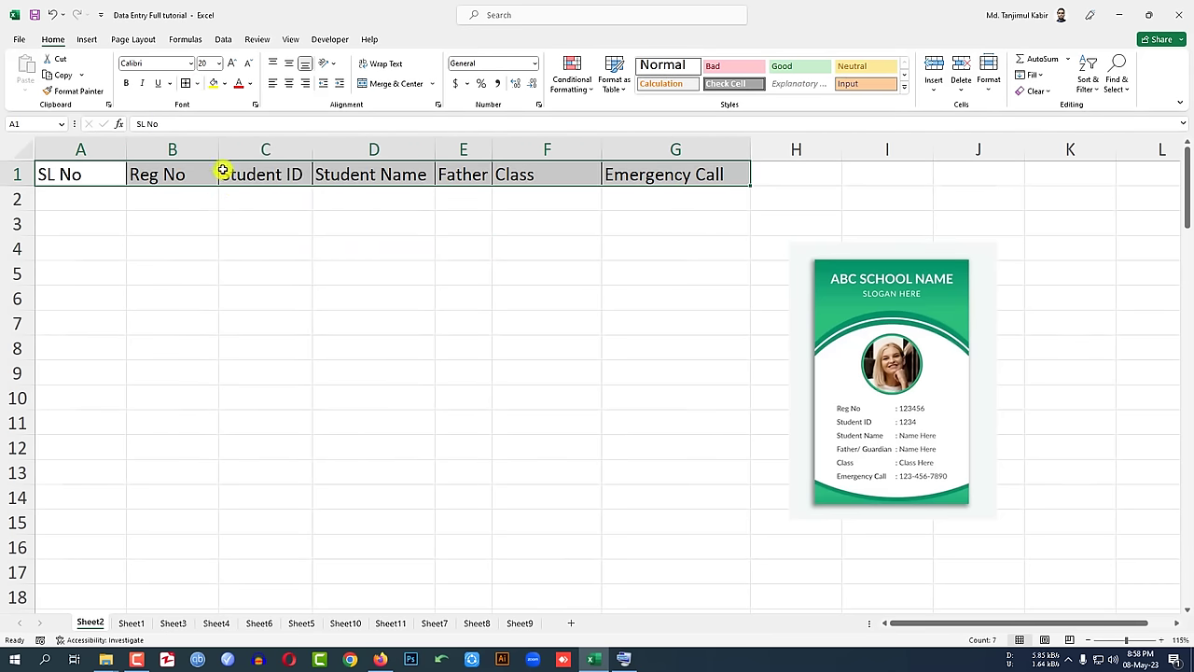
click(224, 83)
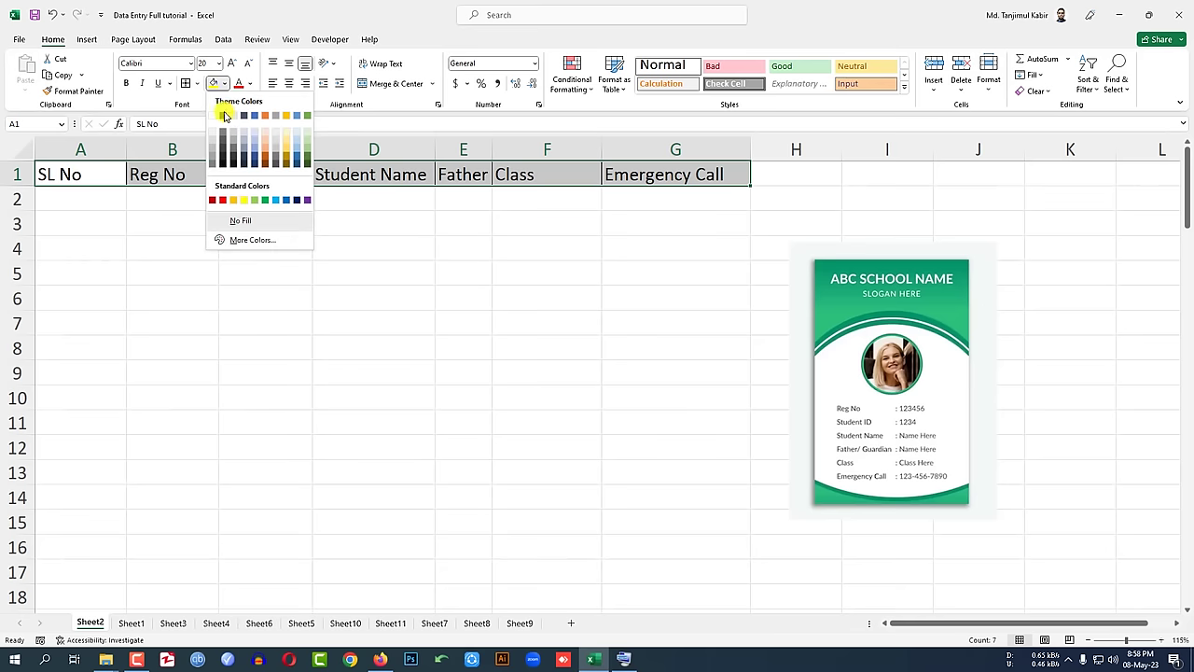
click(307, 144)
click(464, 248)
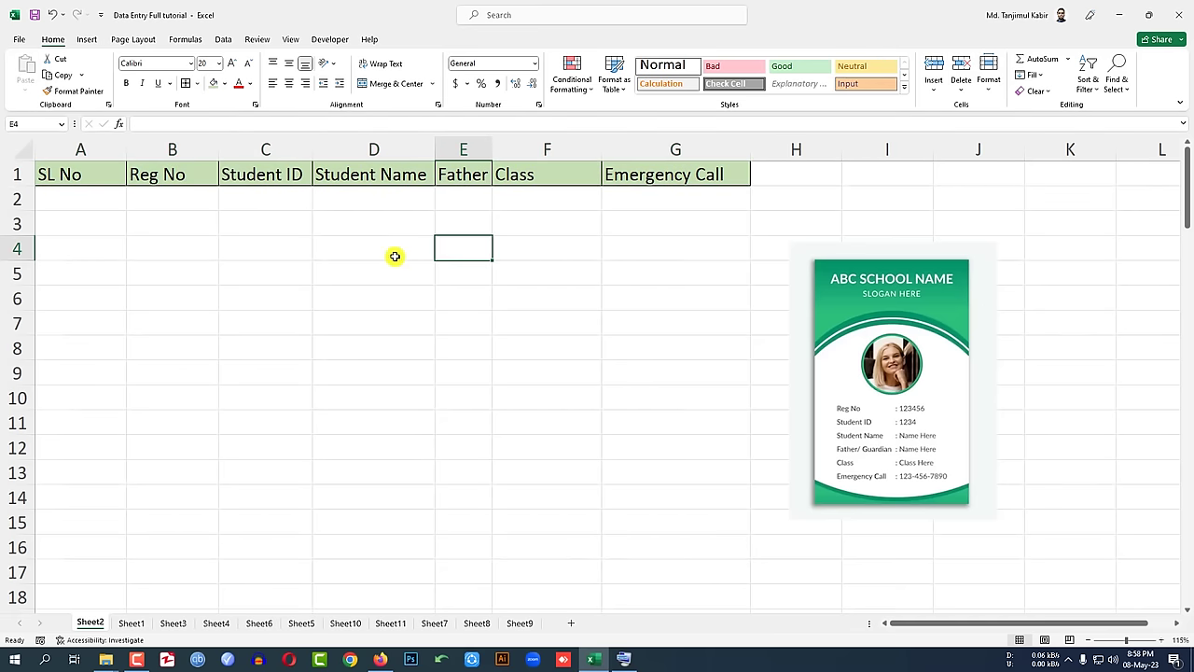
- Set the header row's font to Times New Roman
drag(126, 180, 653, 177)
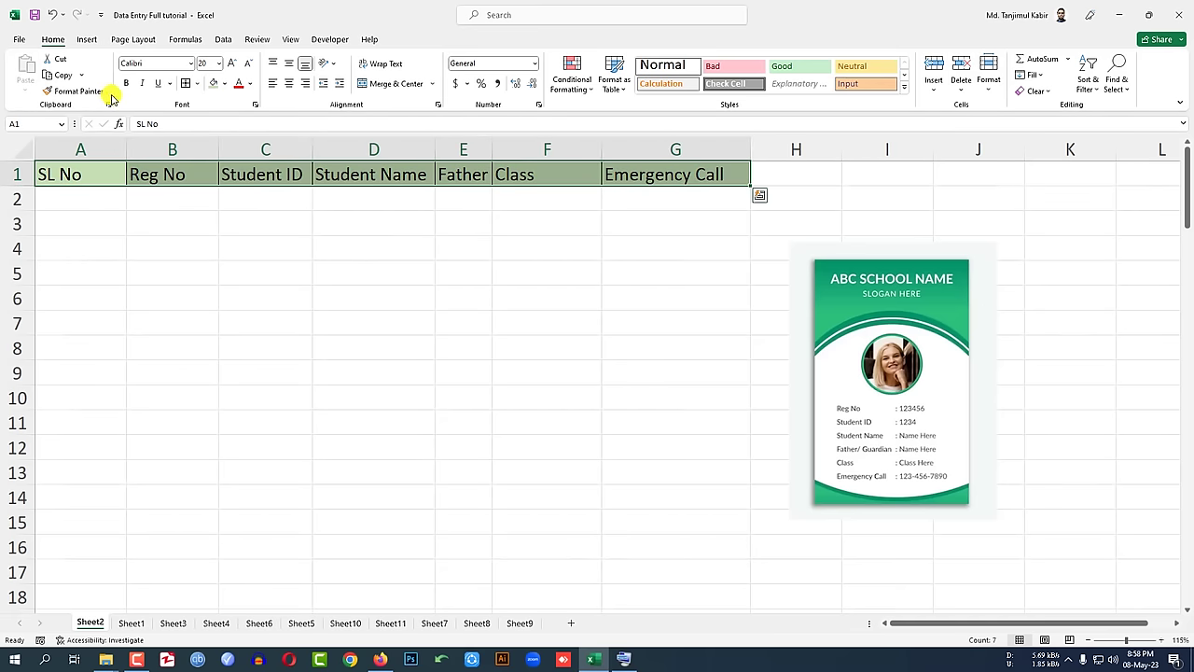
click(190, 64)
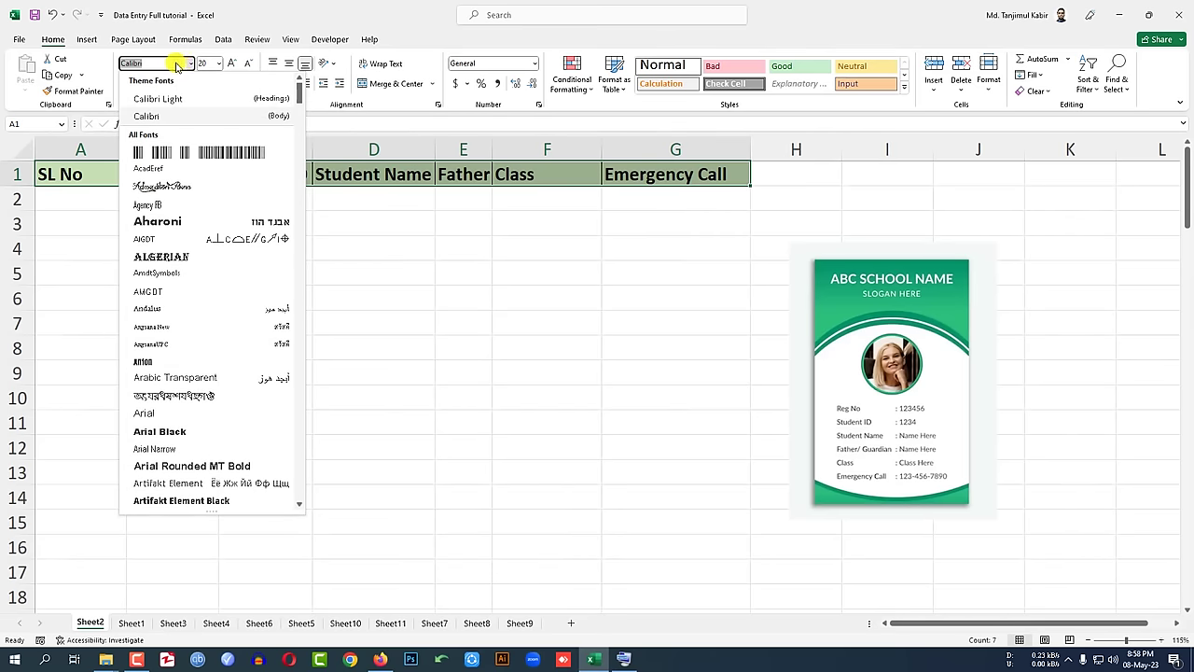
text(times)
key(Return)
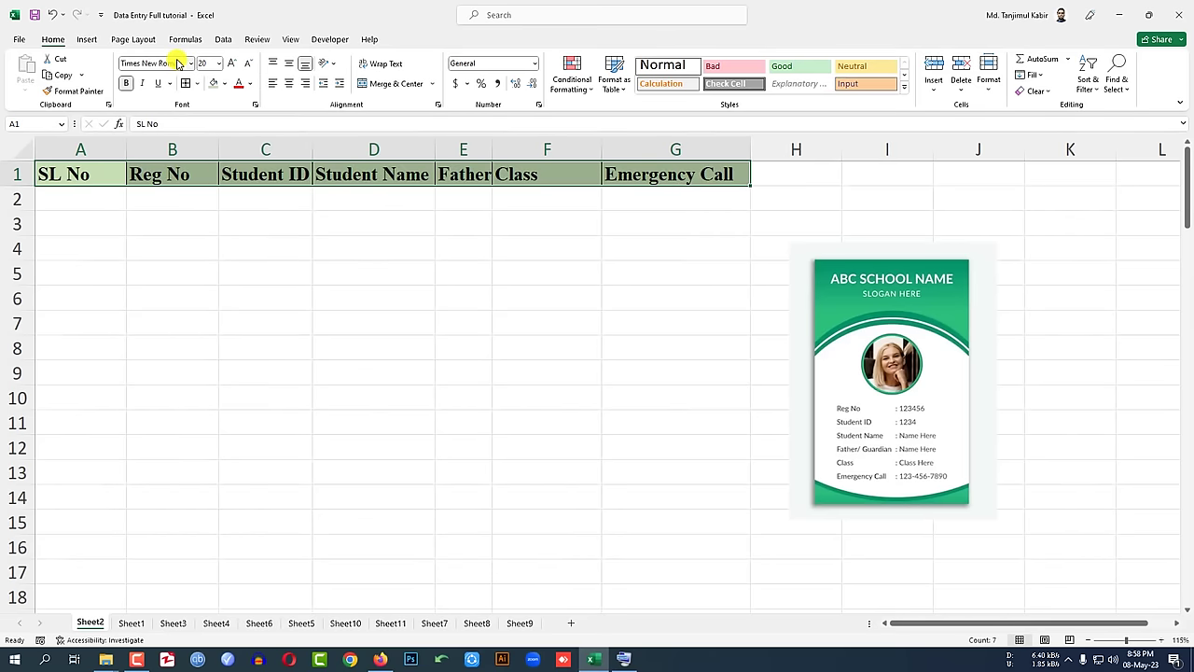
click(516, 191)
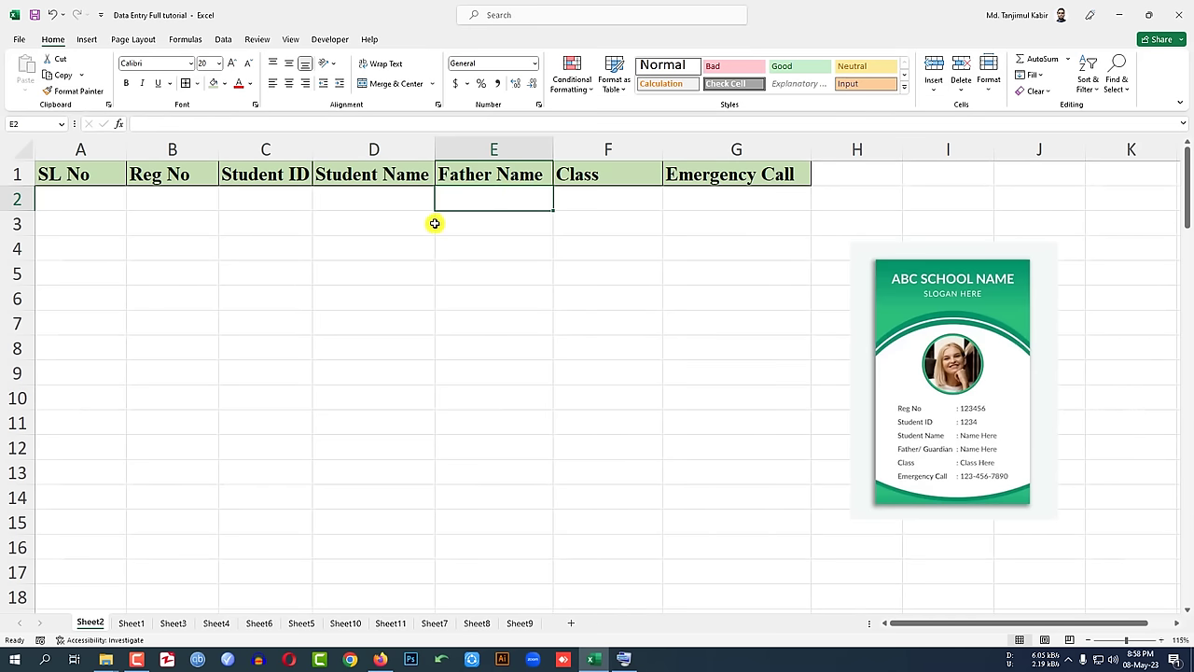
- In Excel Options, show All Commands in the Quick Access Toolbar settings
click(18, 43)
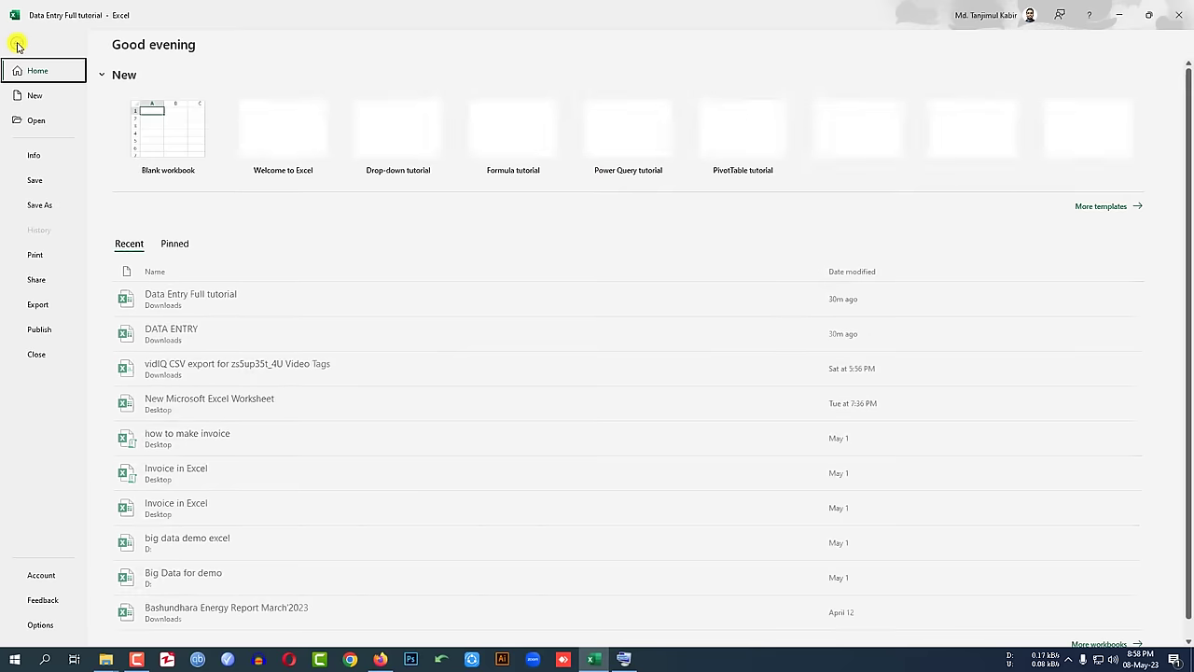
click(41, 625)
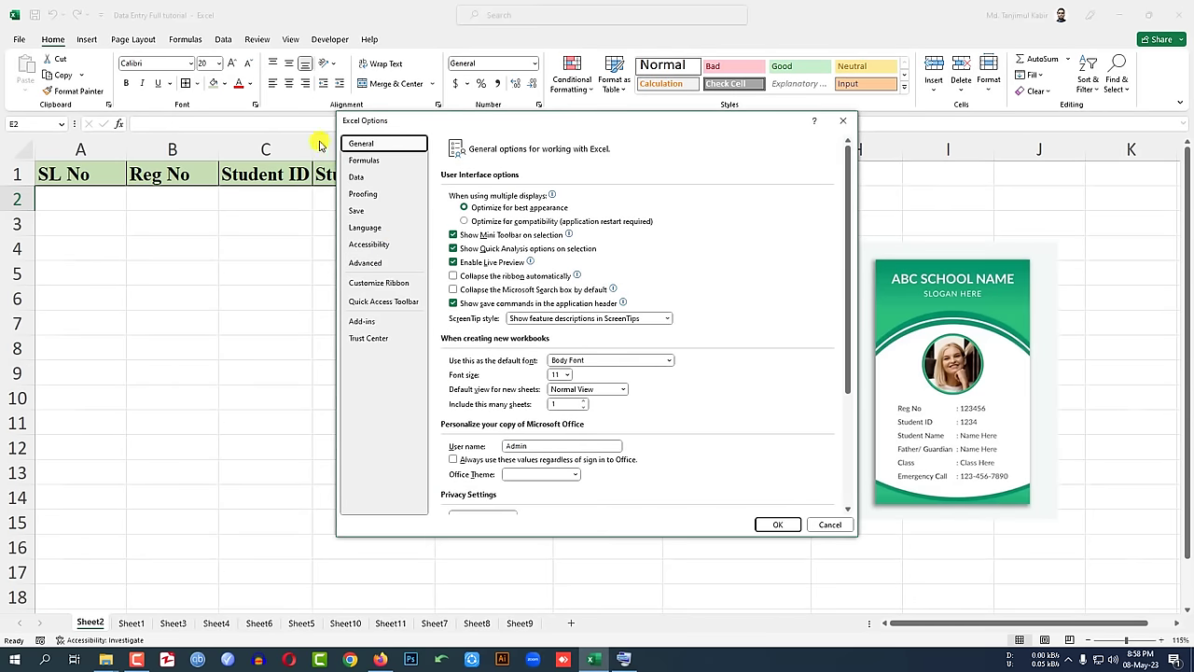
click(384, 305)
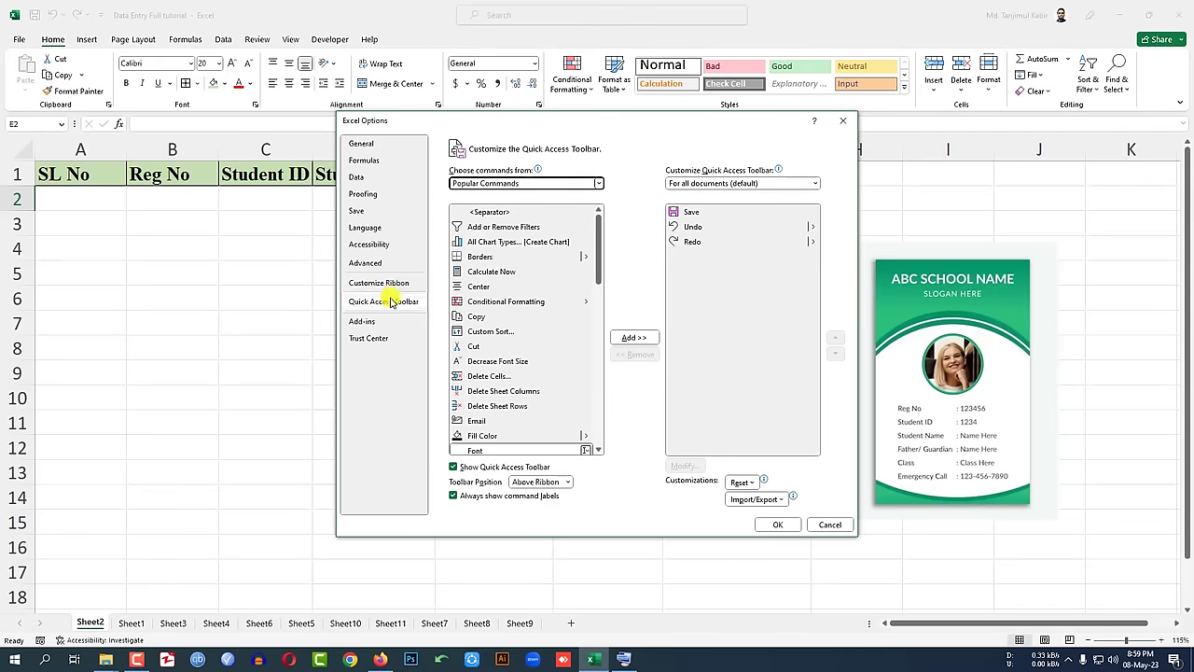
click(485, 183)
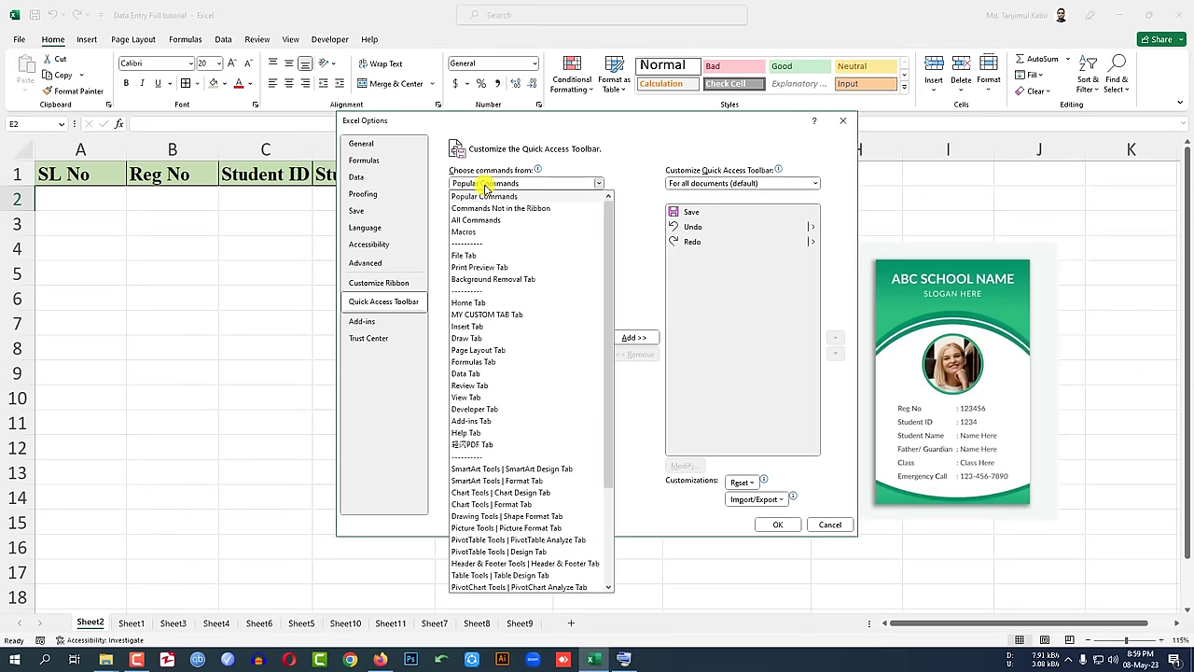
click(482, 220)
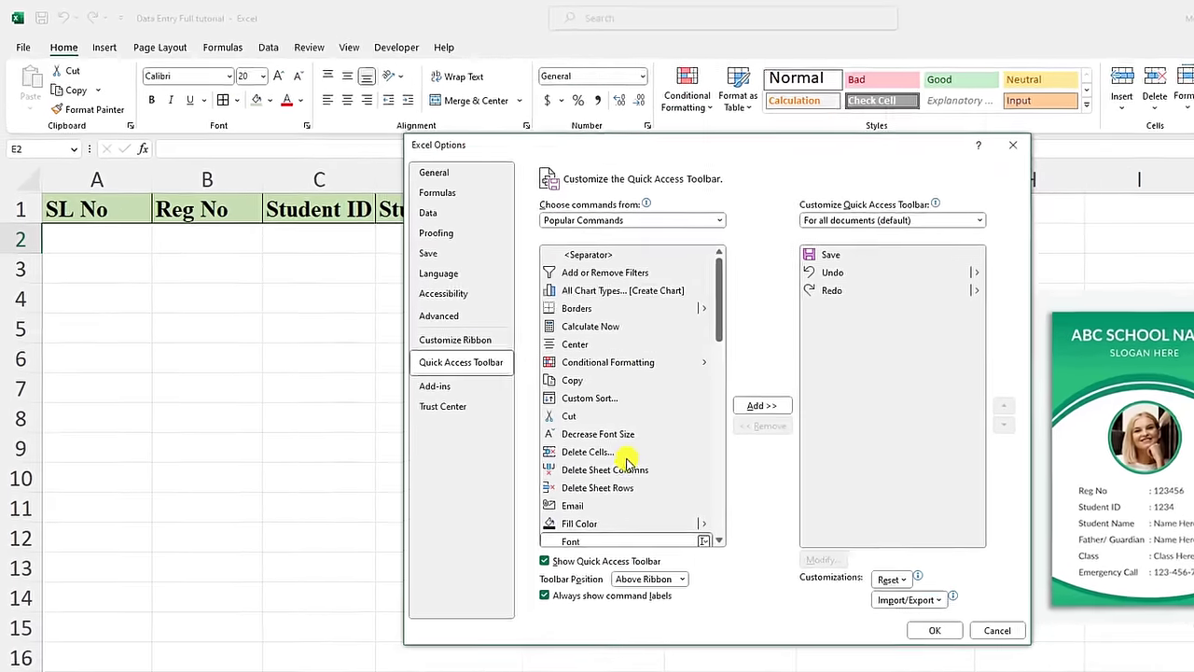
scroll(653, 471, down, 1)
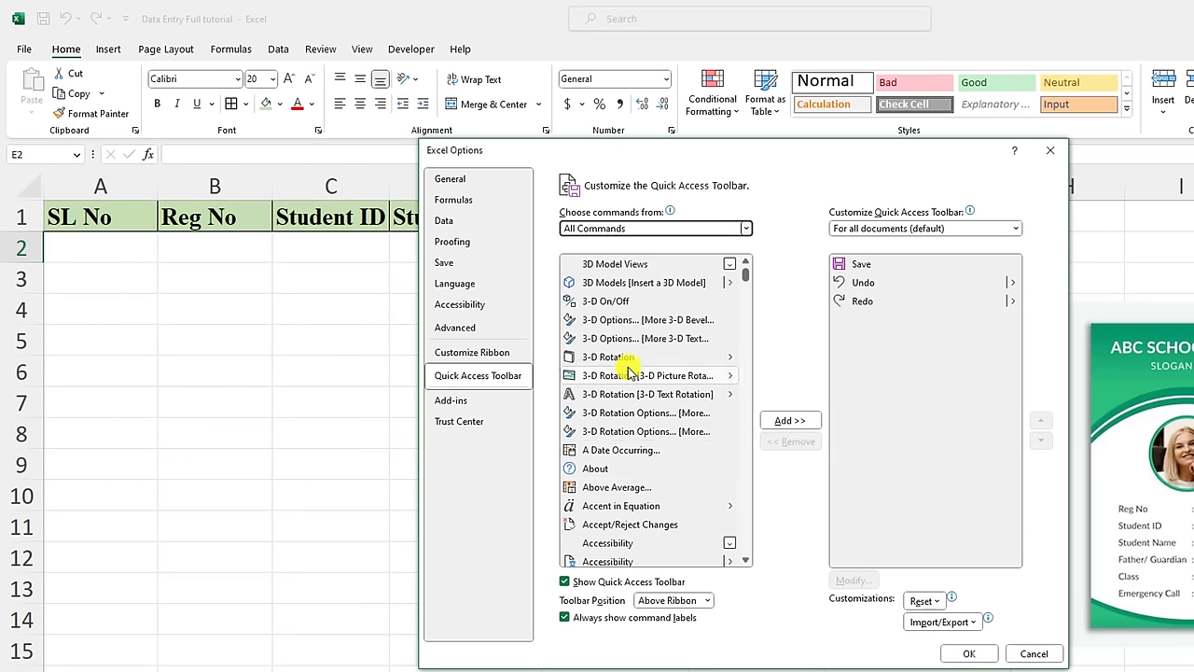
scroll(644, 462, down, 2)
scroll(624, 453, down, 2)
- Add the Form command to the Quick Access Toolbar and confirm
click(625, 450)
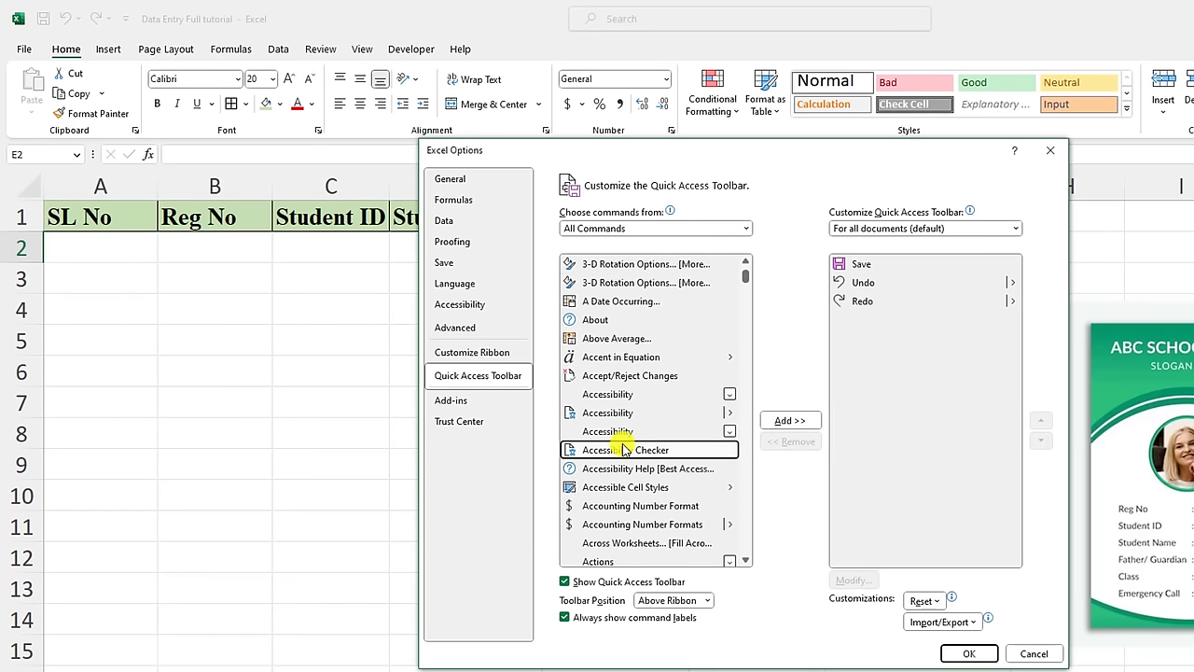
key(f)
scroll(623, 462, down, 1)
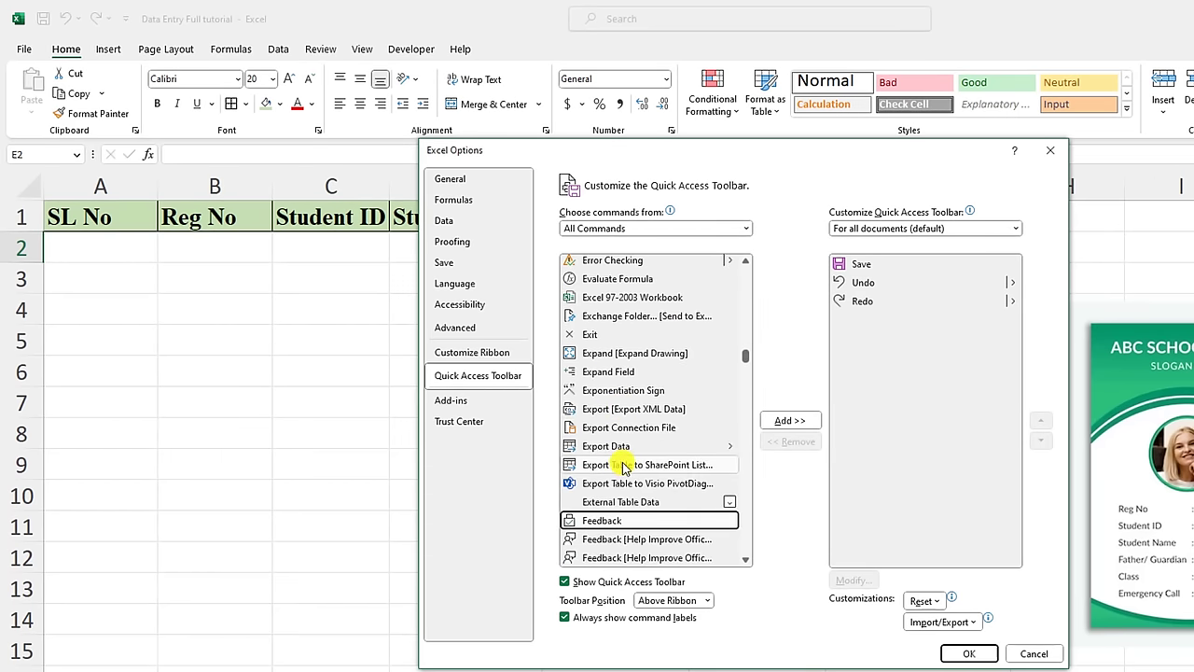
scroll(623, 464, down, 1)
scroll(623, 466, down, 1)
scroll(617, 481, down, 6)
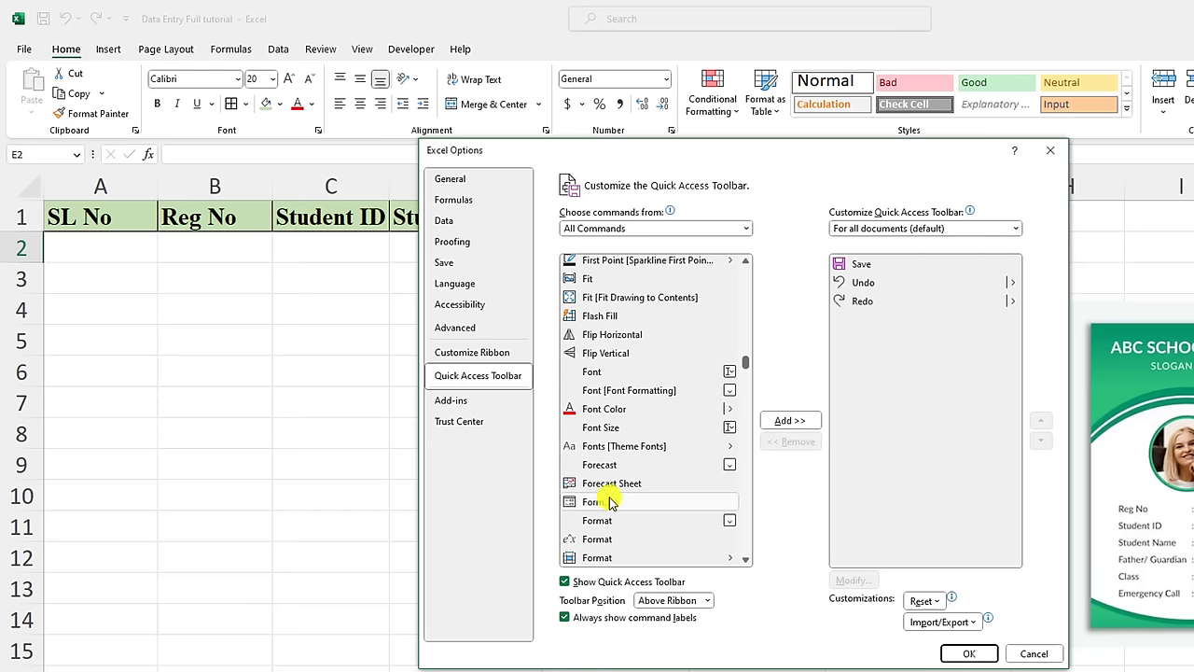
click(595, 505)
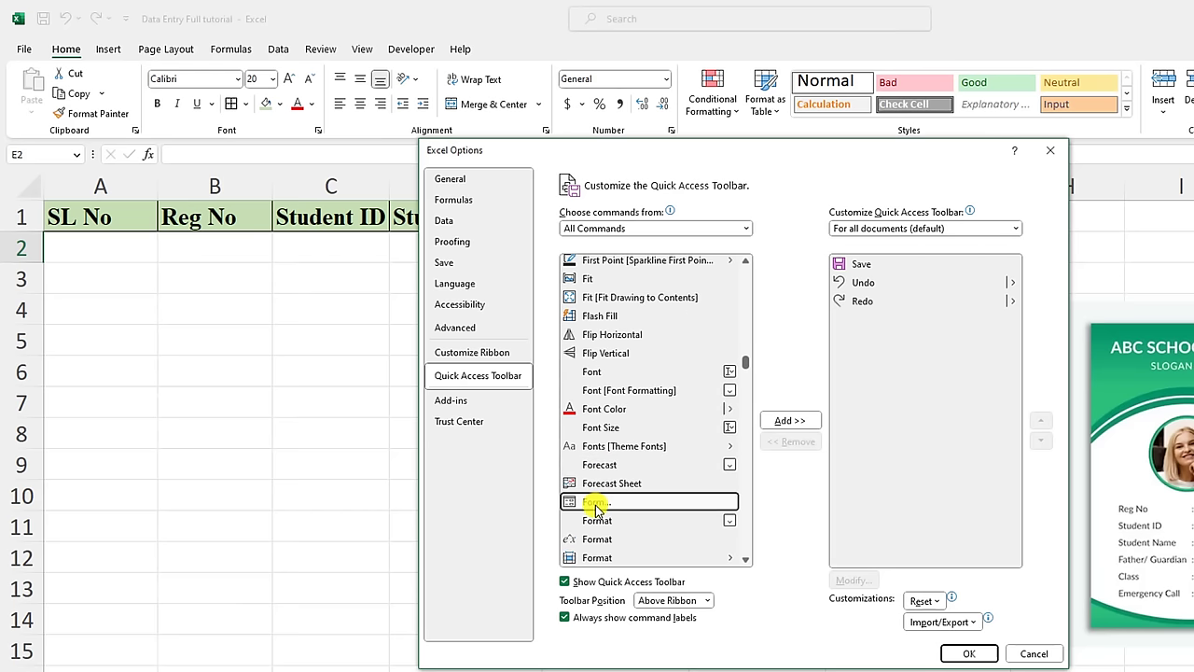
click(782, 421)
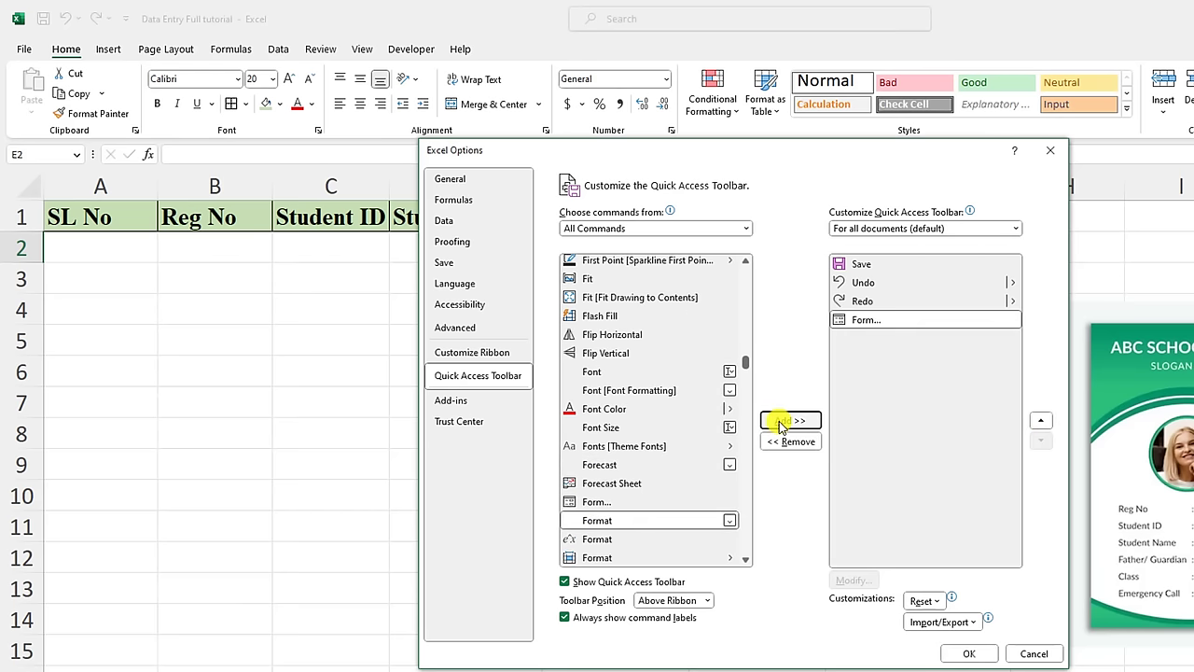
click(970, 653)
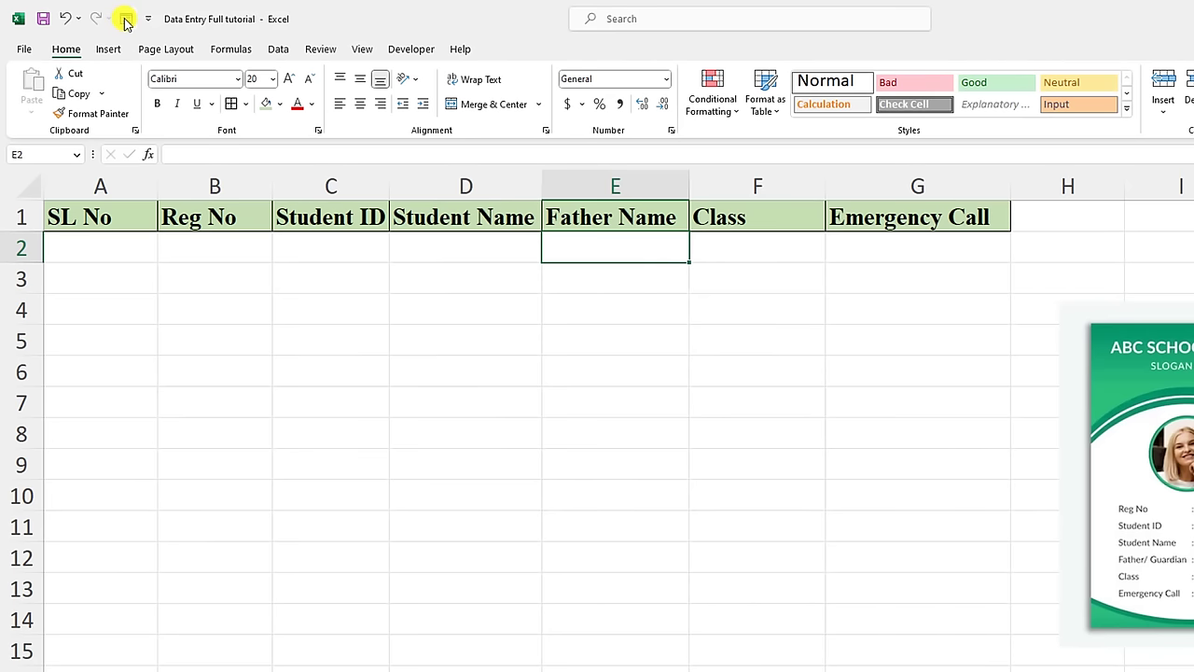
- Open the data Form on headers SL No to Emergency Call, using row 1 as labels
click(110, 234)
drag(103, 219, 861, 222)
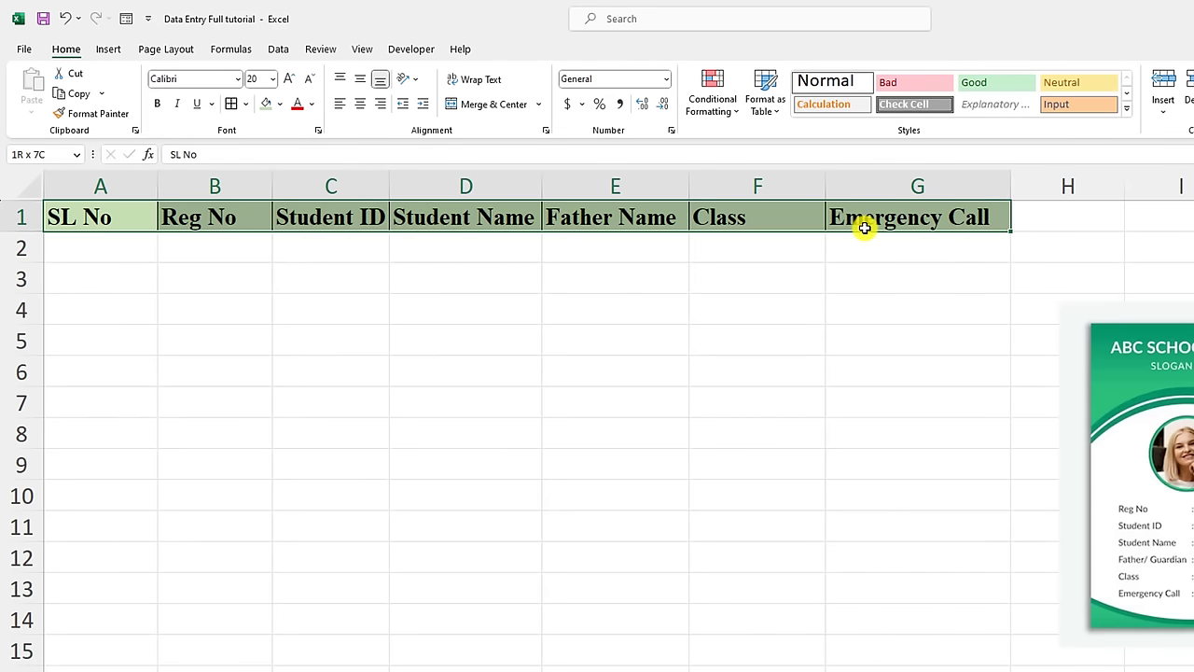
click(127, 22)
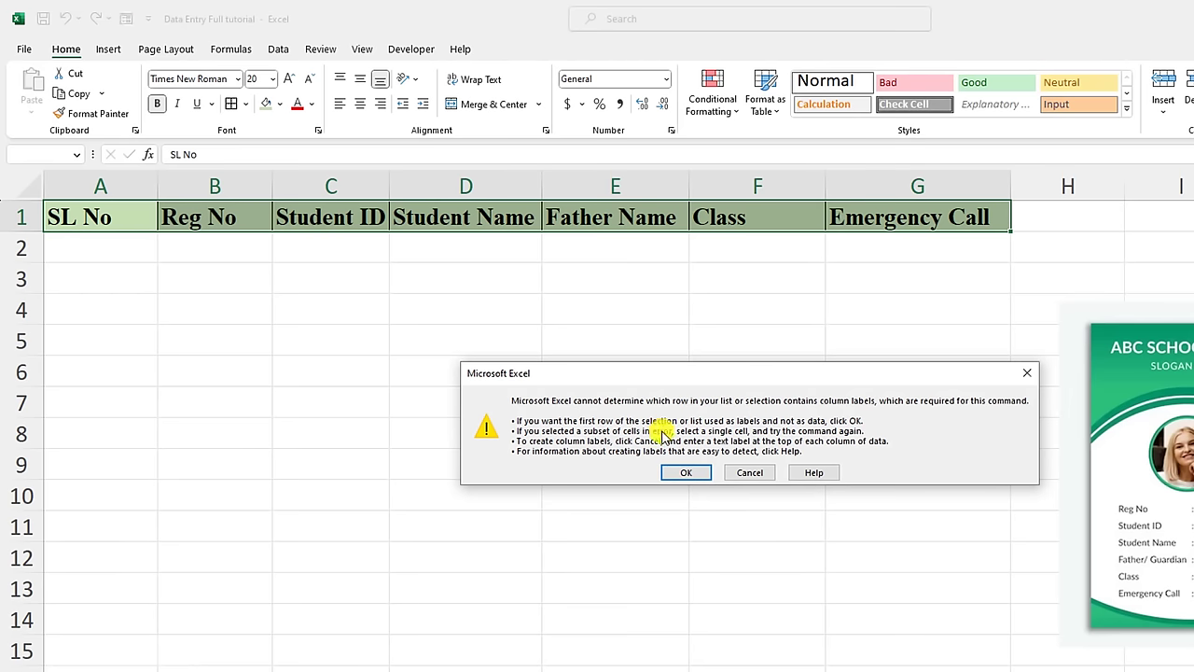
click(686, 472)
text(01721)
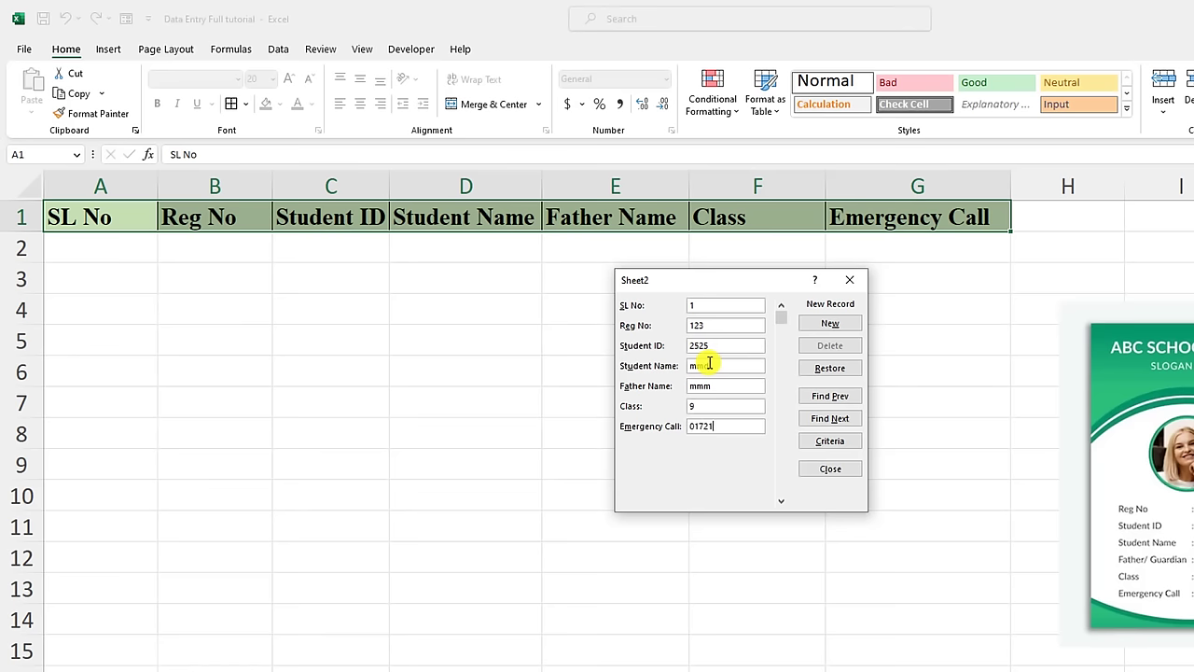
- Save the first record, then enter and save a second record with serial 88
click(831, 323)
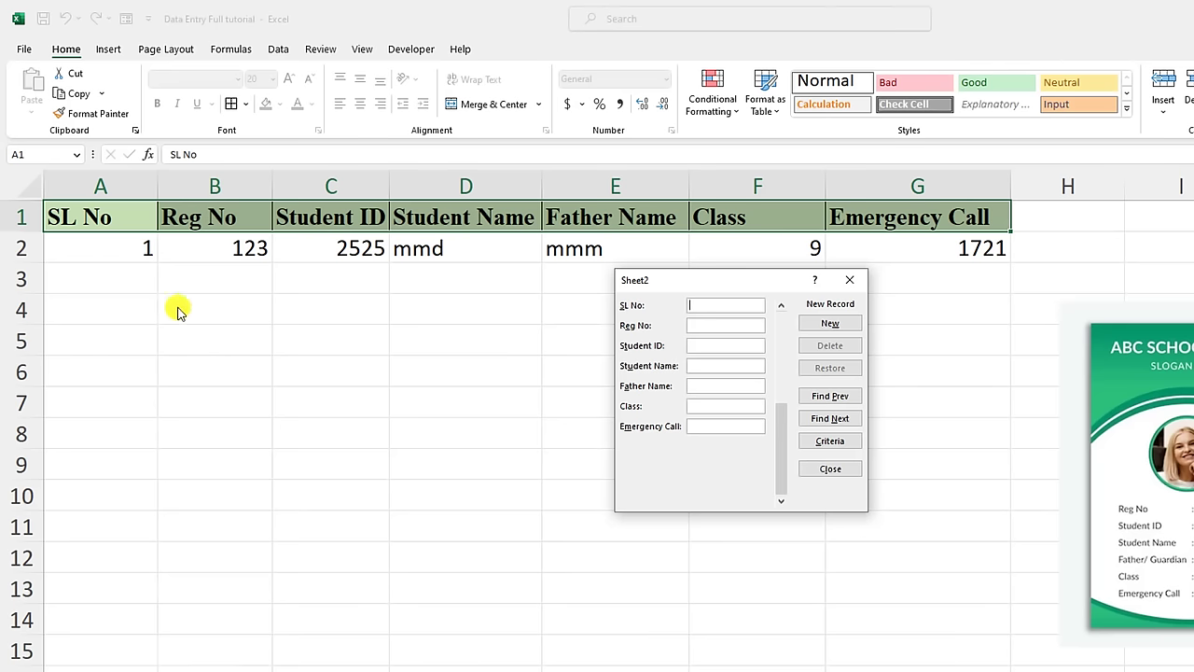
text(88)
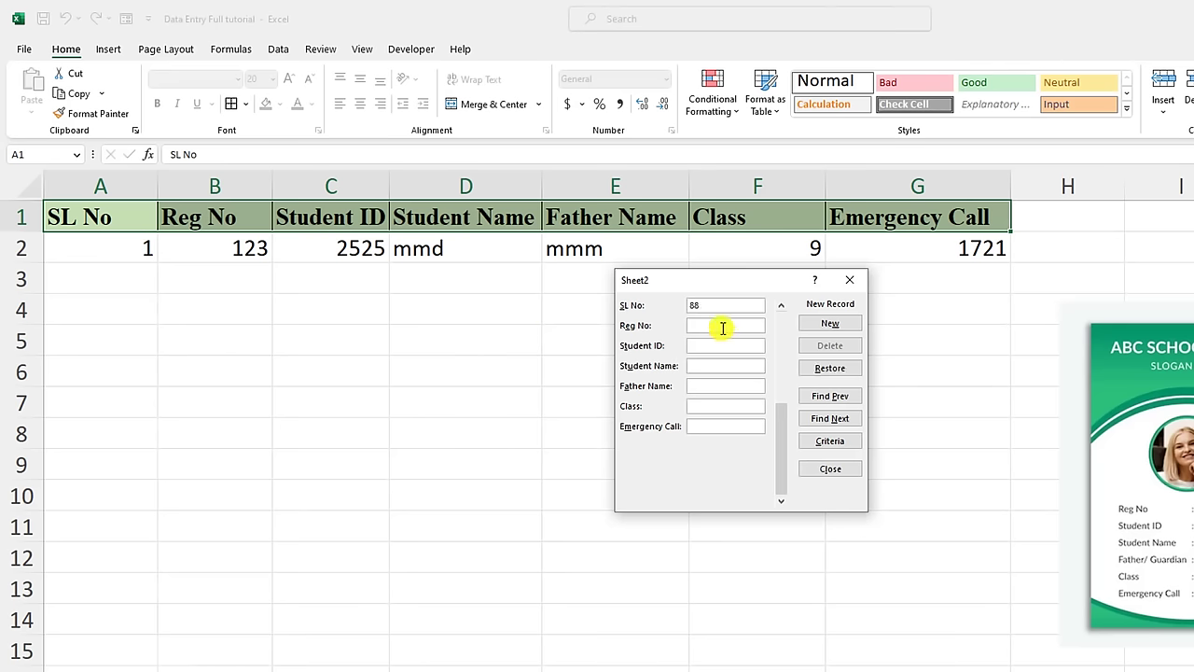
text(4444)
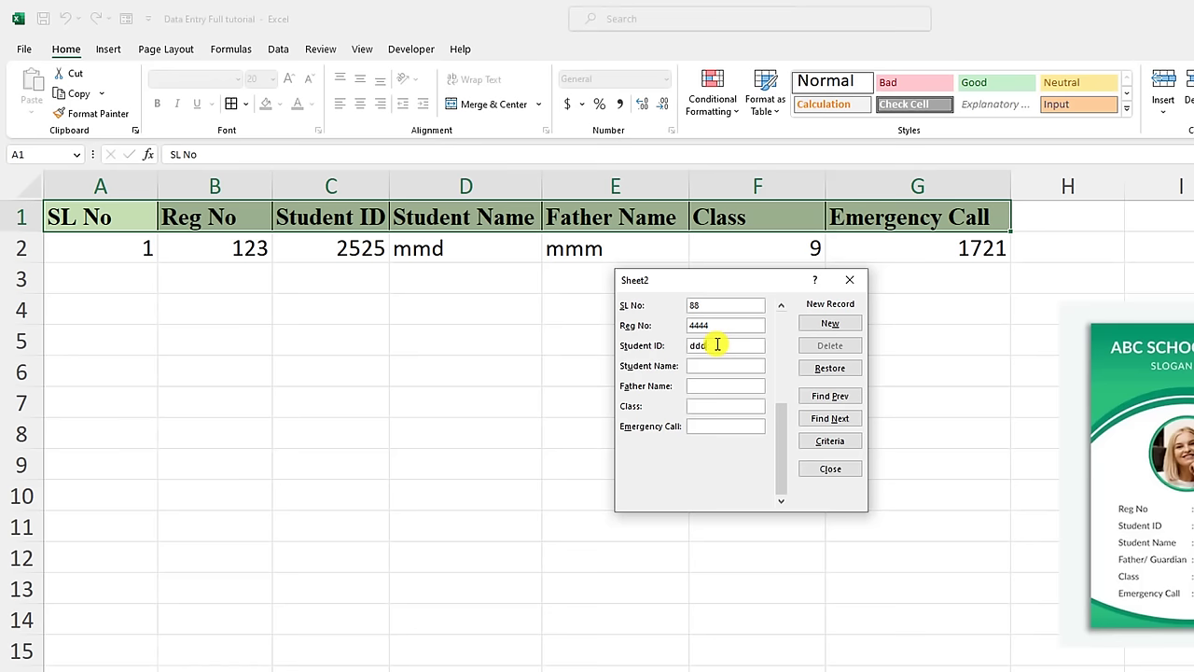
text(s)
click(725, 386)
text(ddd)
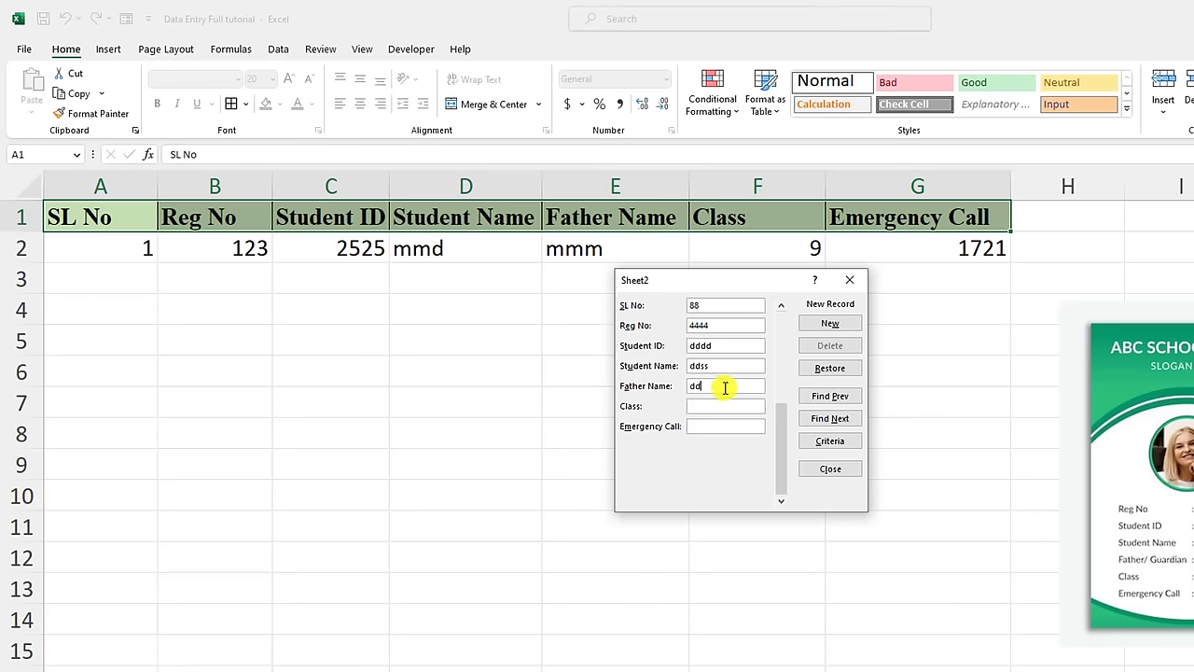
click(725, 405)
text(dddddd)
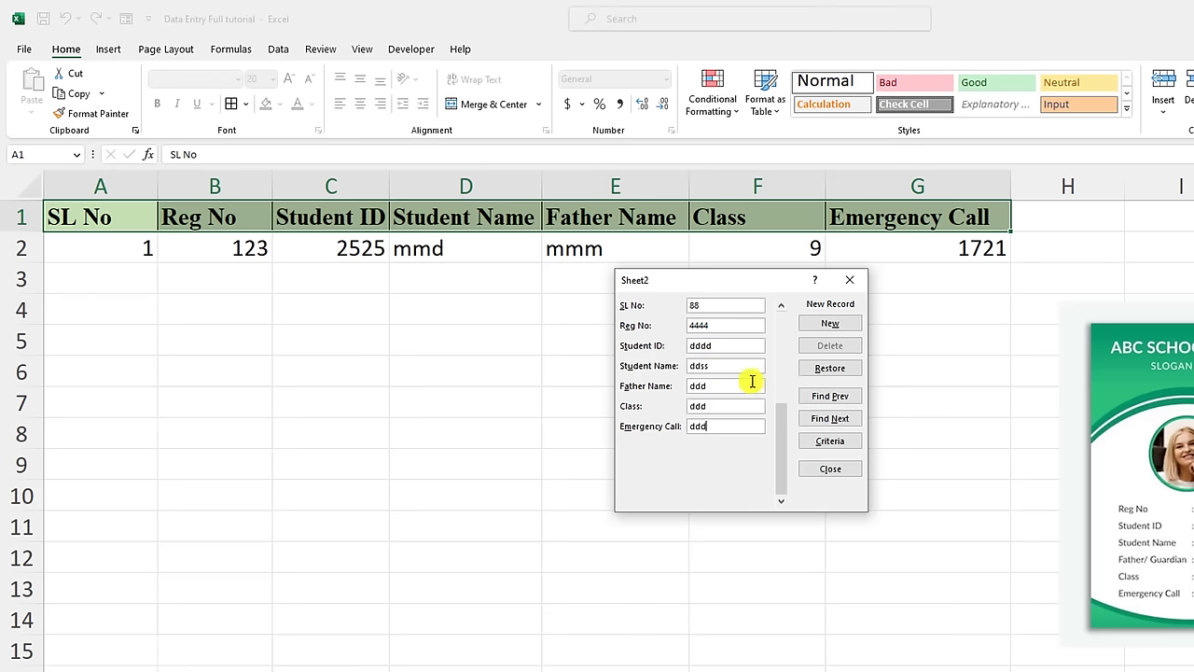
click(831, 322)
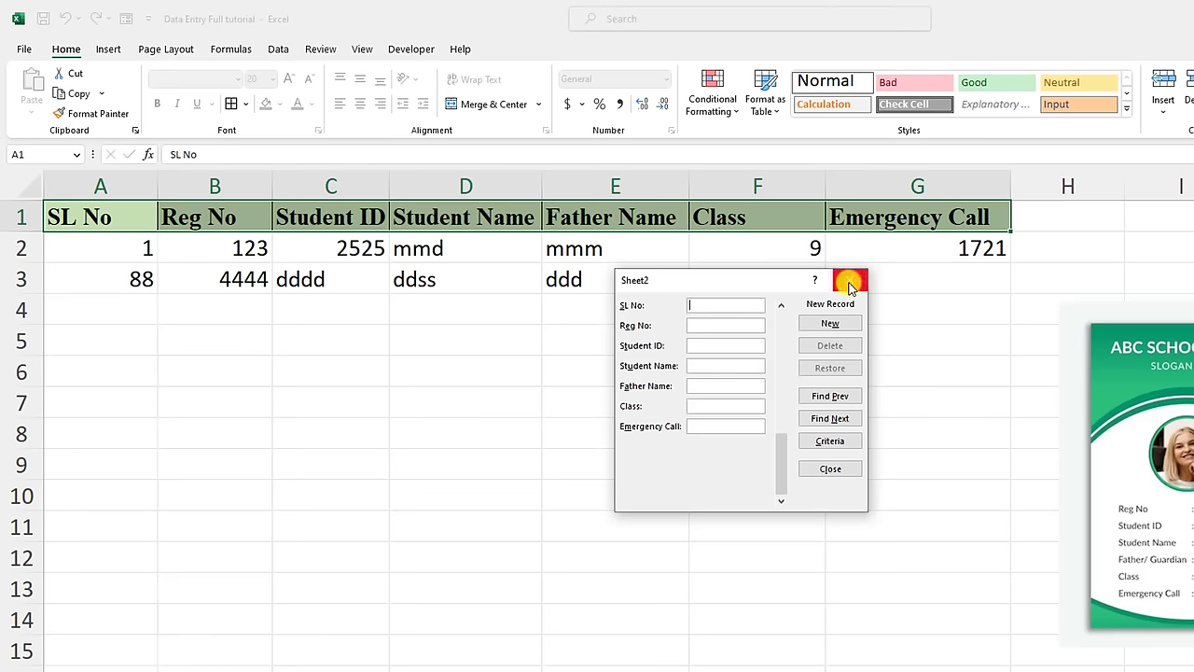
- Through the Form on B1:G1, add a record with Reg No 22 and 222 elsewhere
click(849, 280)
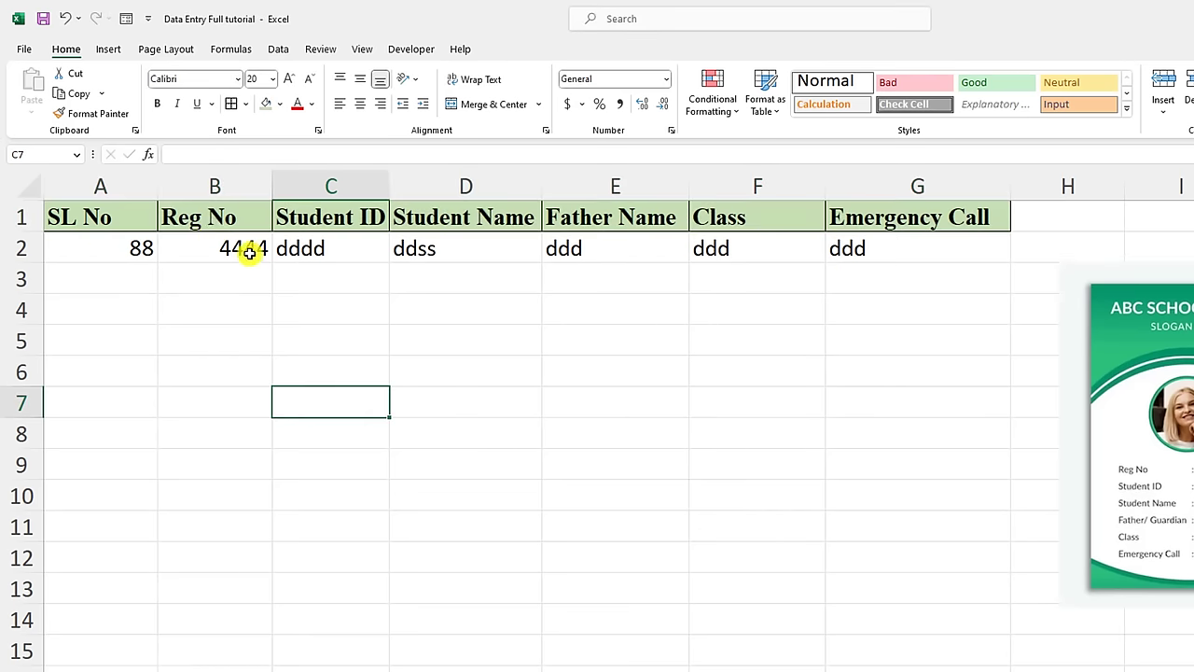
drag(206, 224, 918, 227)
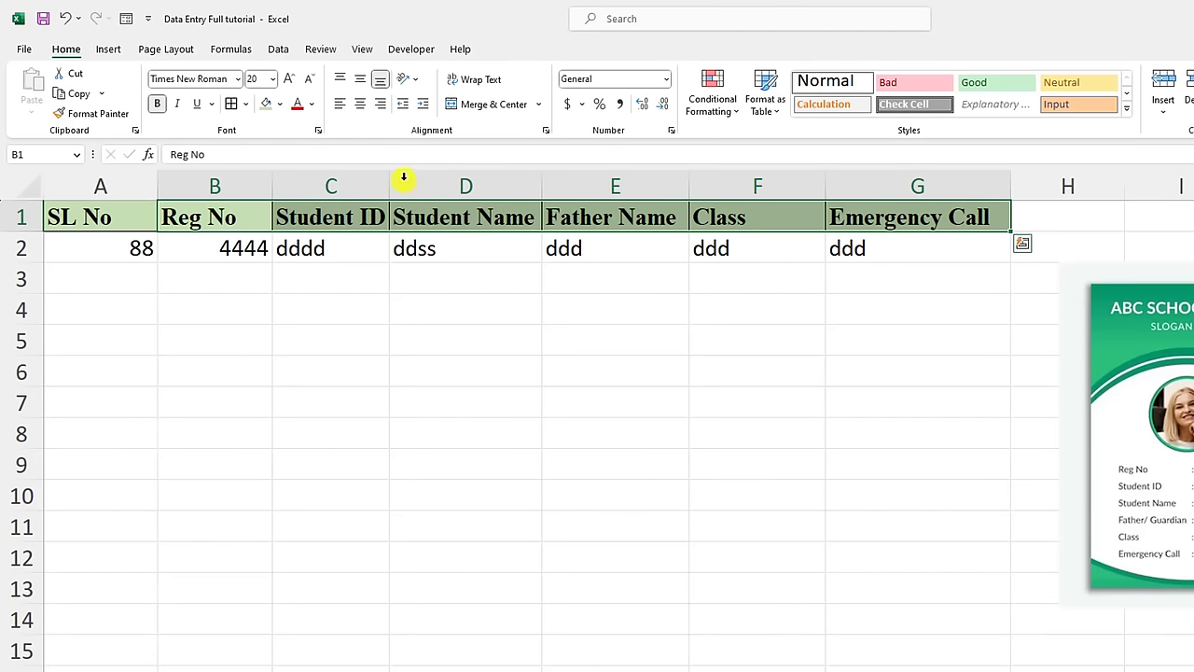
click(126, 18)
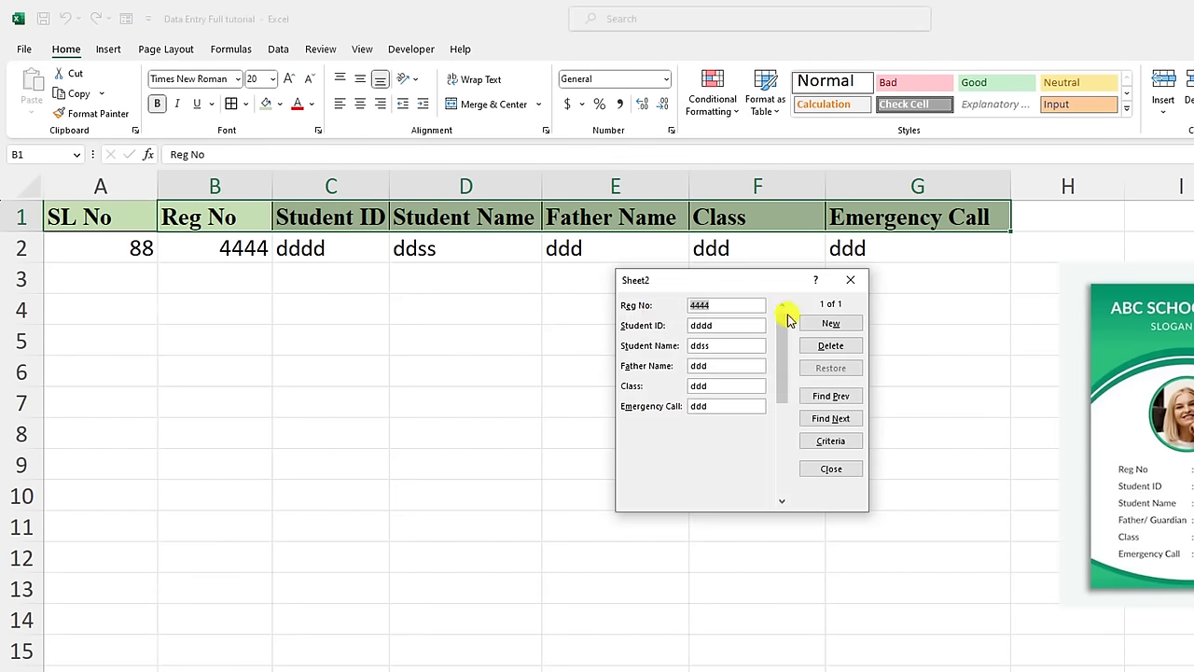
click(831, 323)
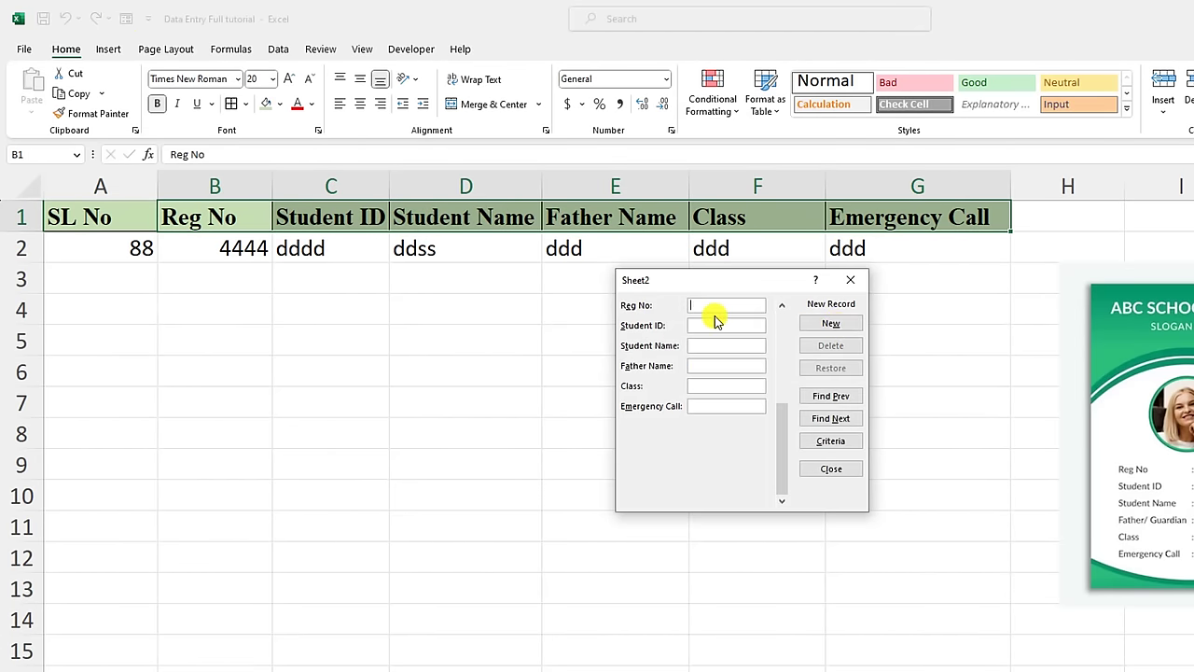
text(22)
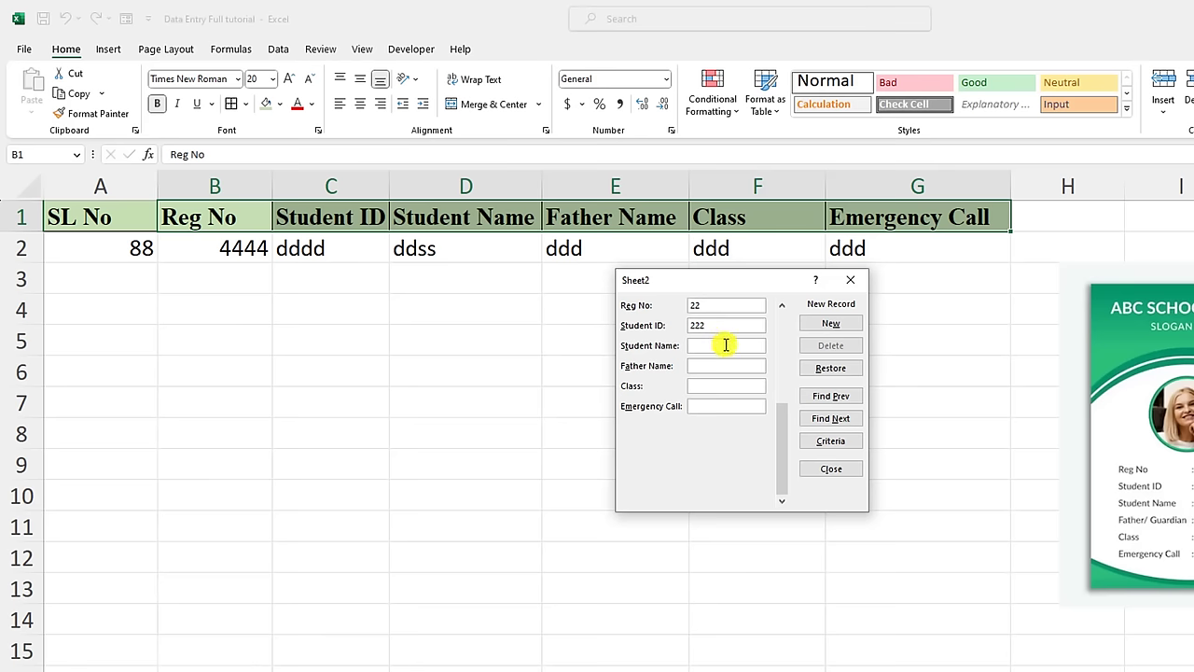
text(2)
click(725, 364)
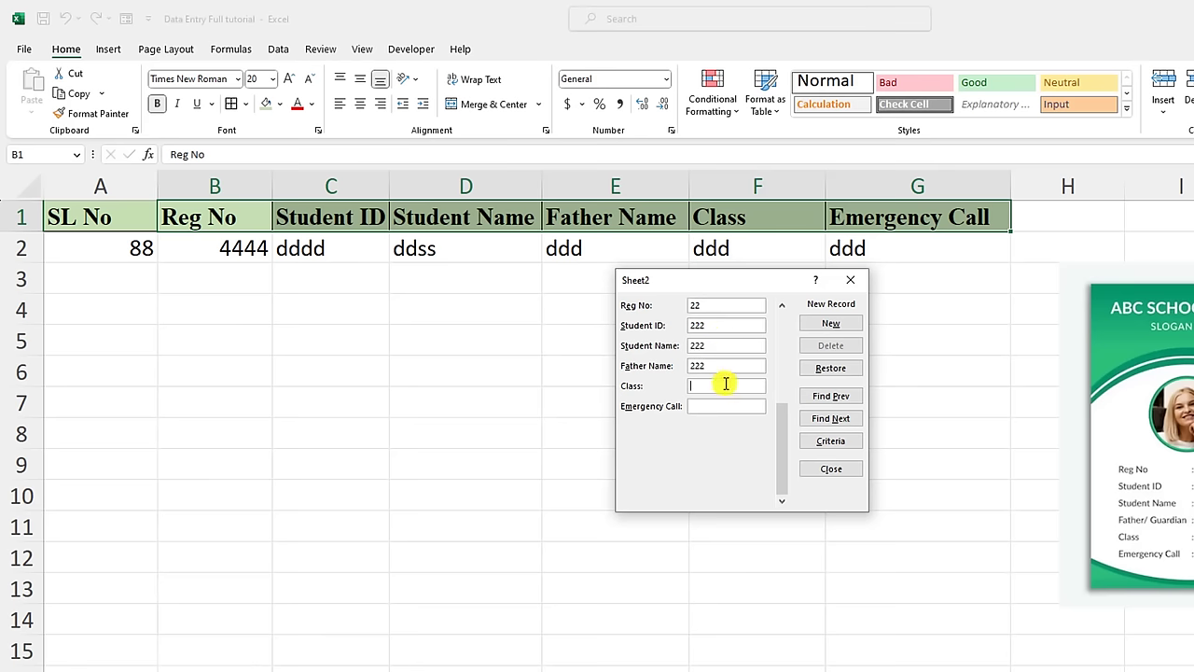
text(2222)
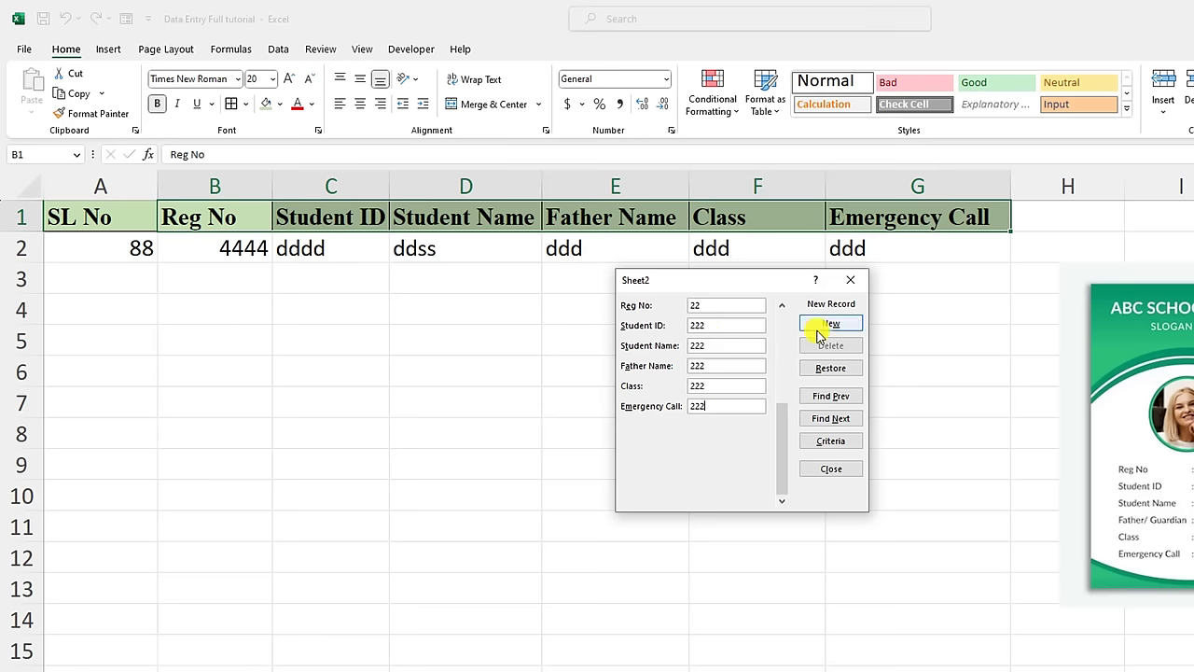
click(821, 324)
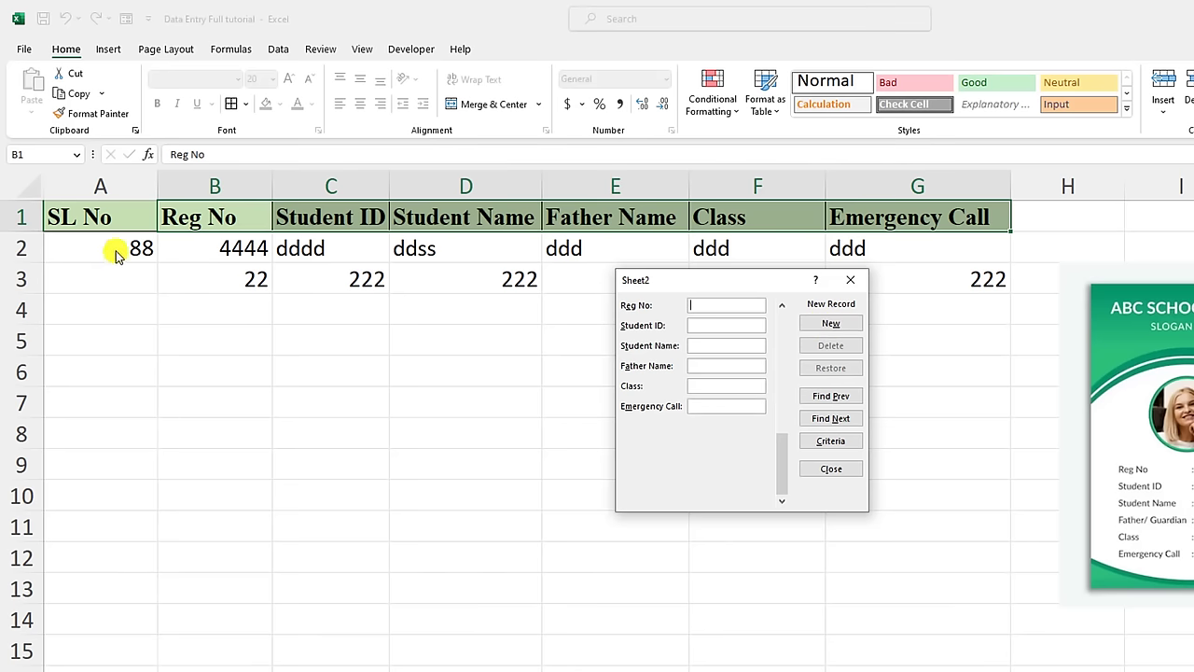
click(847, 282)
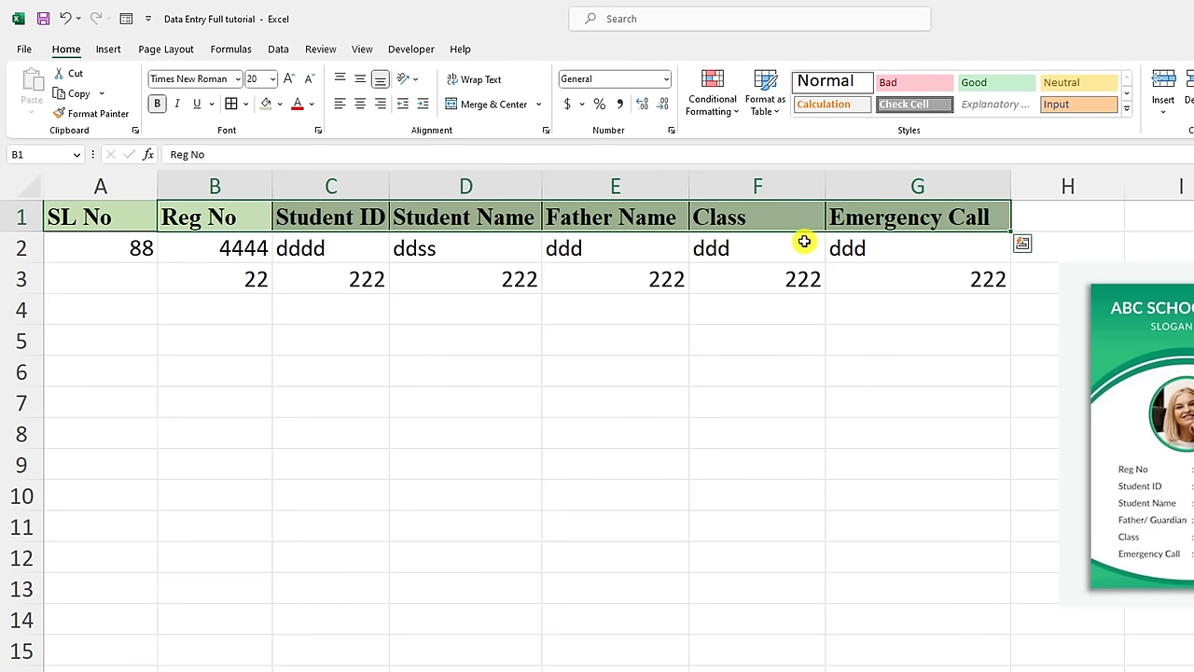
- Copy the student table range B1:G3
click(214, 215)
drag(221, 214, 942, 280)
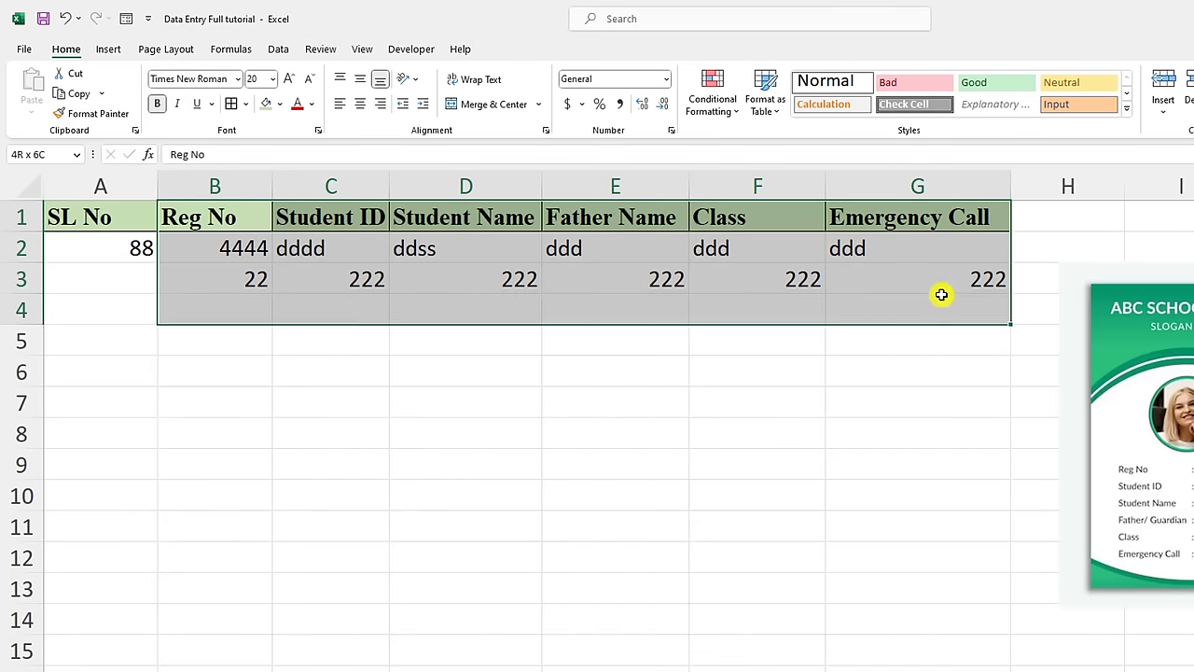
right_click(777, 252)
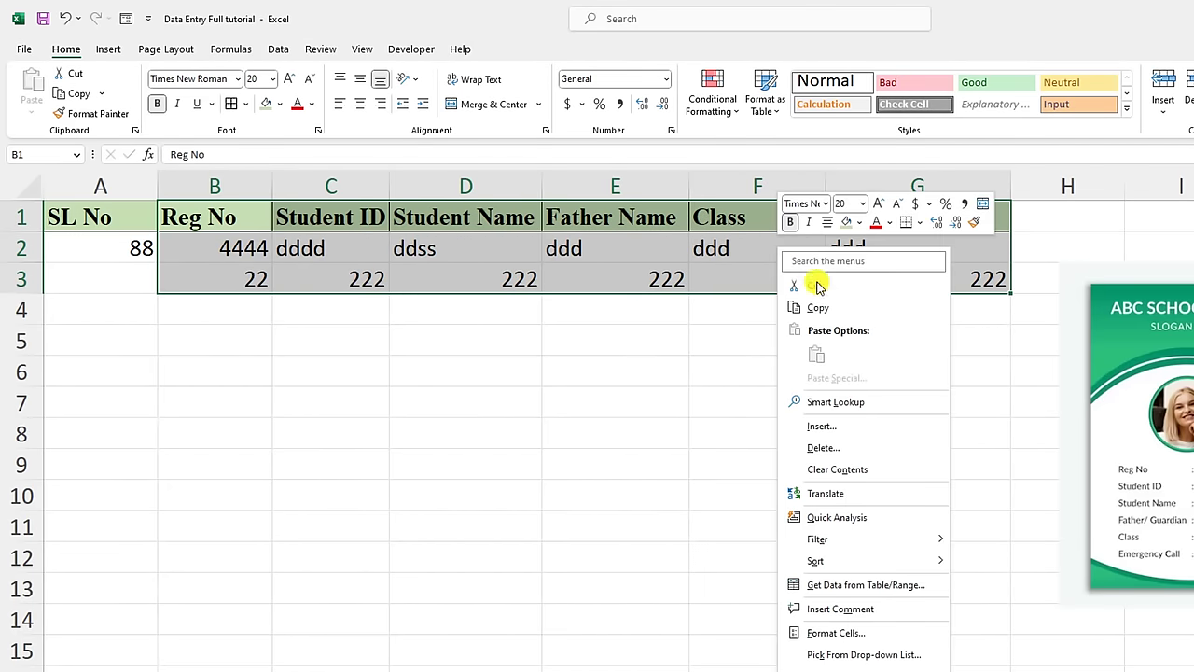
click(819, 307)
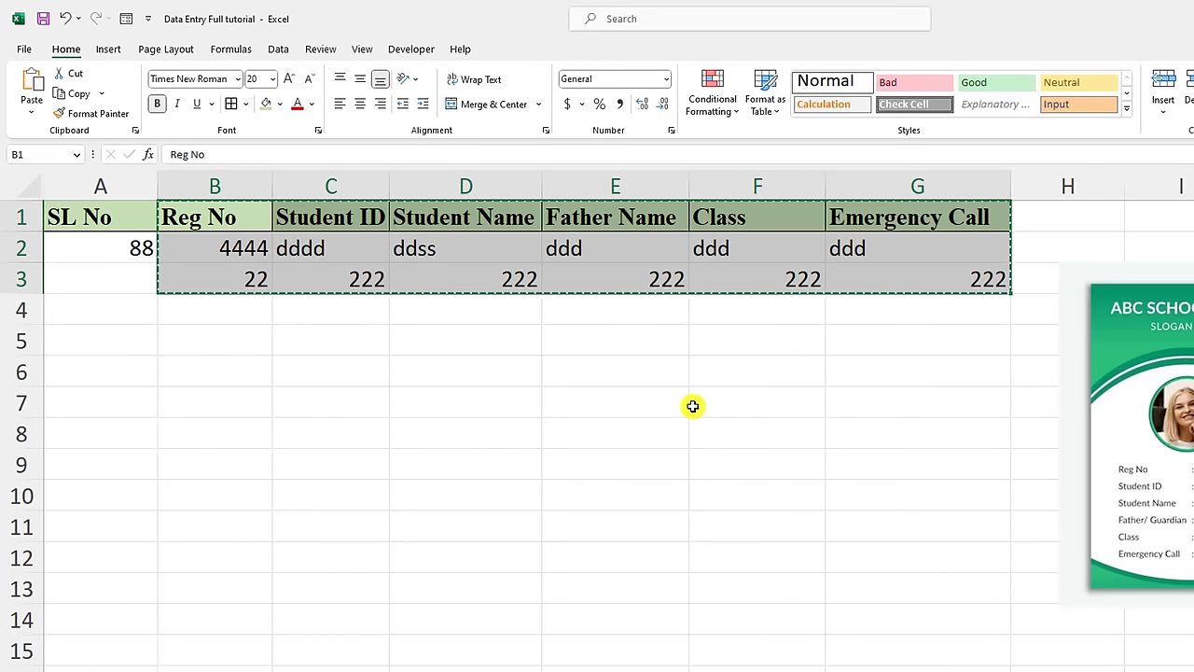
- Paste the table transposed at B6, then check cells B6 through D6 and B7
click(224, 373)
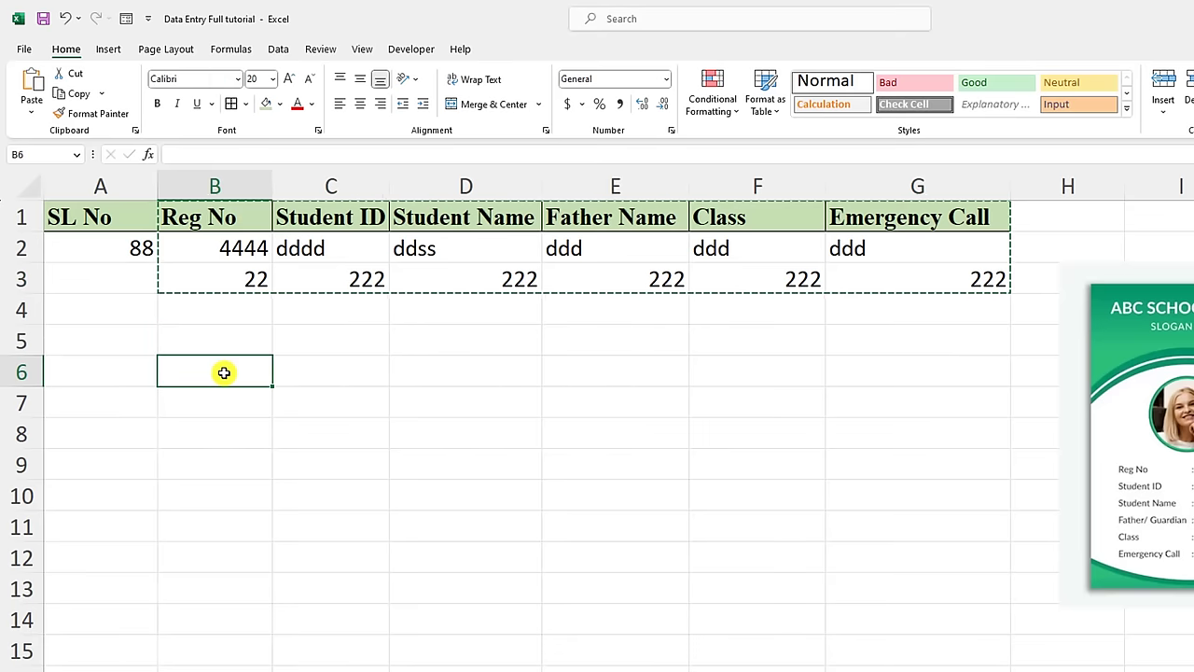
right_click(224, 372)
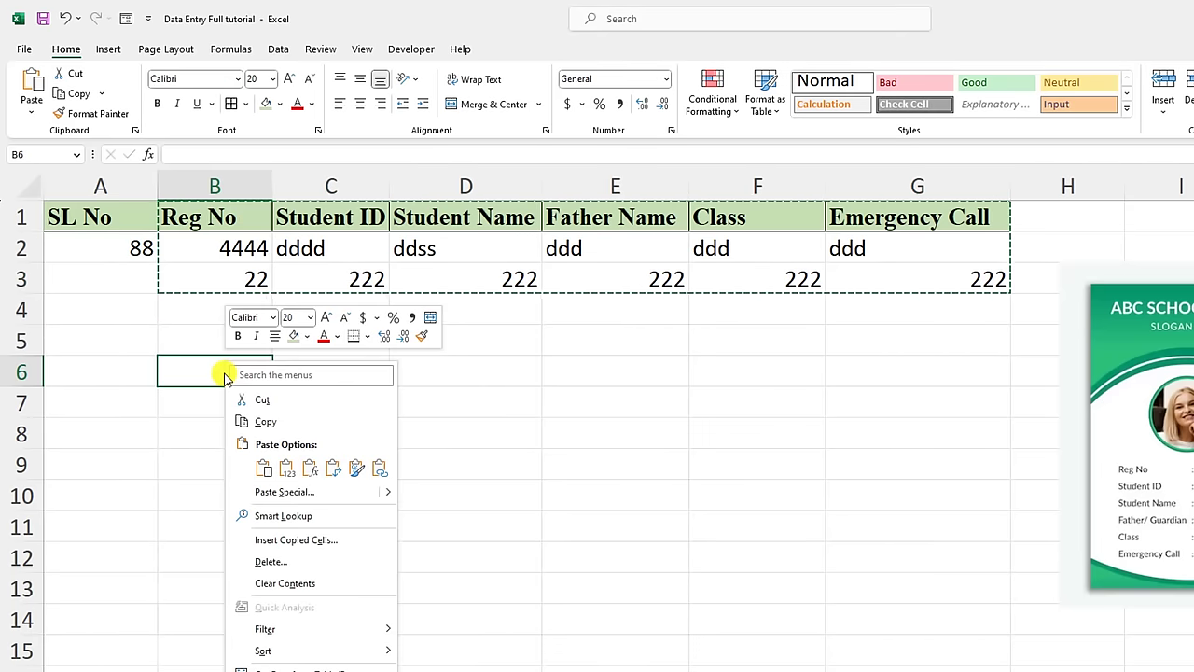
click(285, 502)
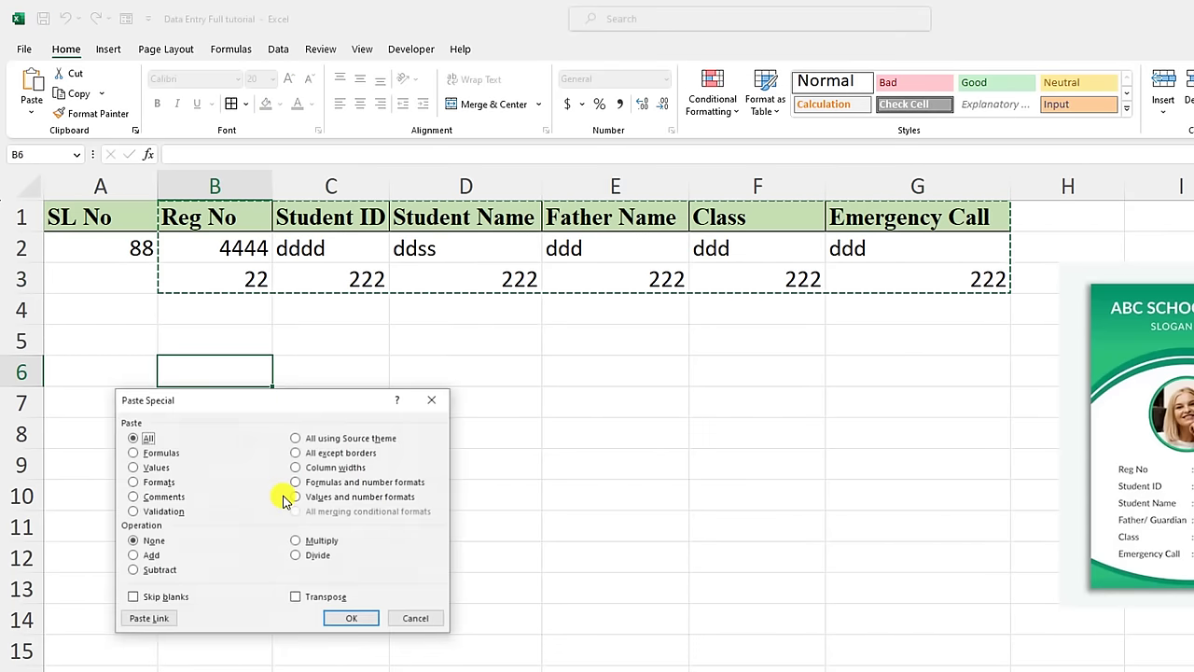
click(308, 602)
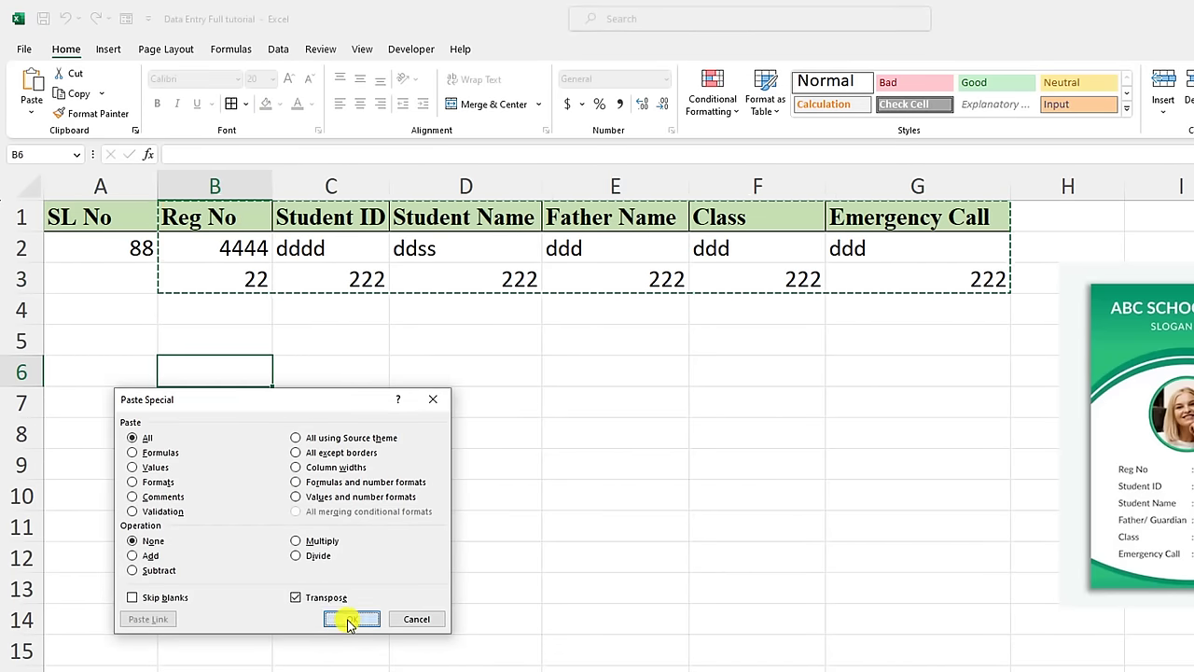
click(352, 618)
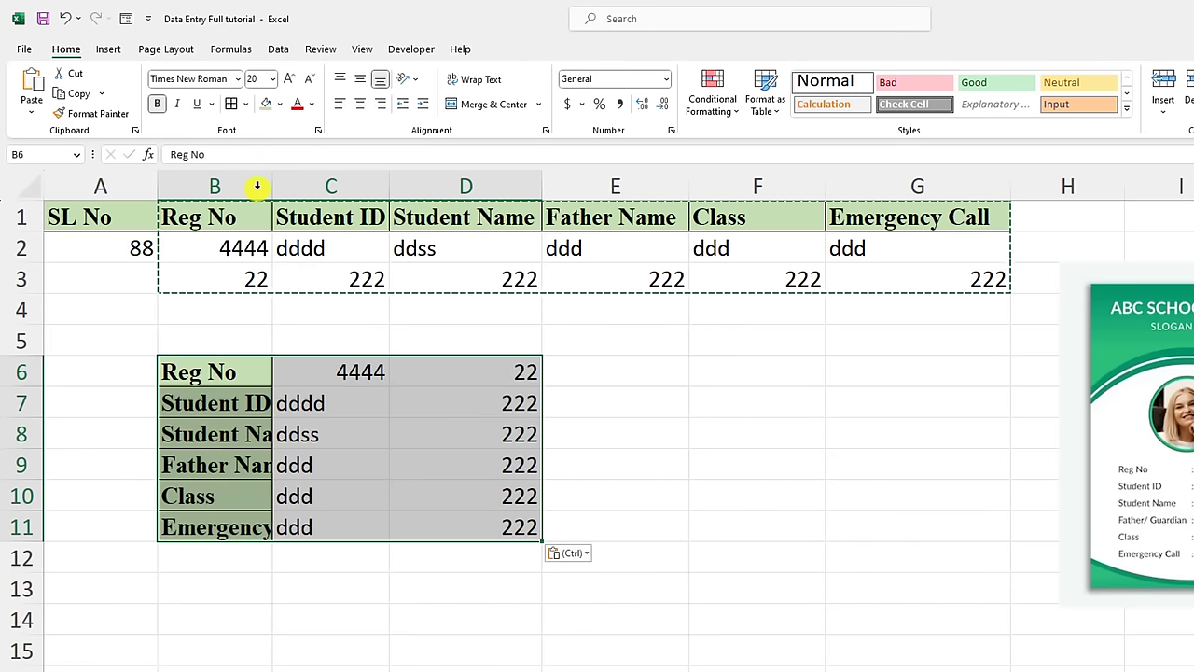
click(247, 373)
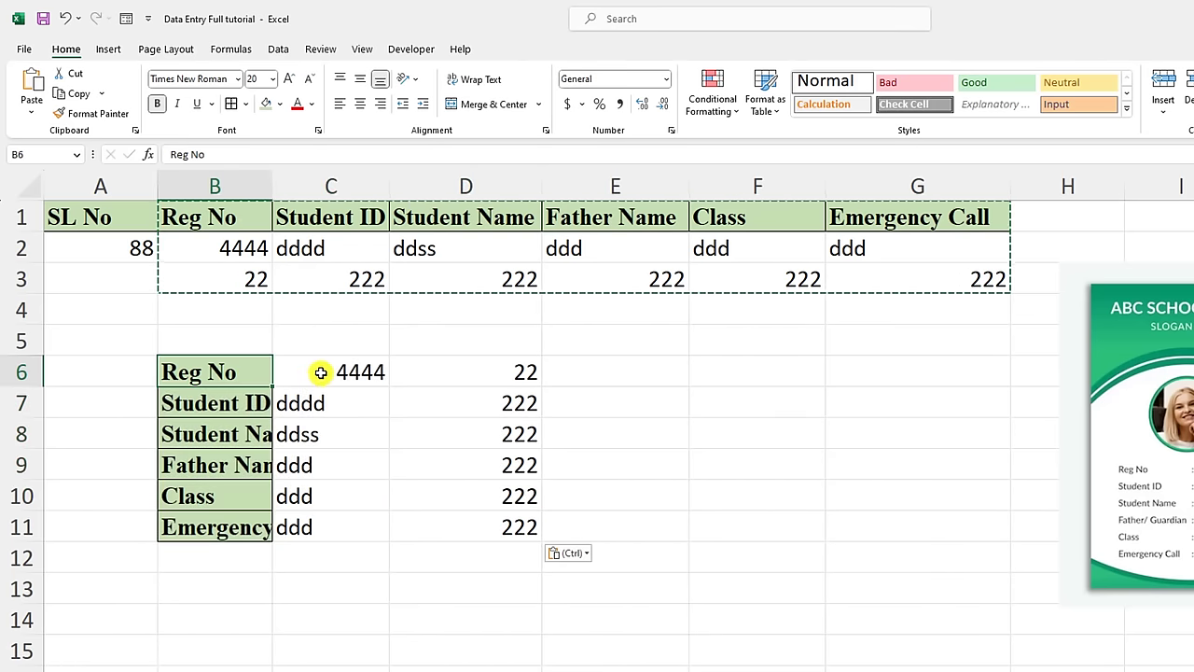
click(320, 371)
click(247, 372)
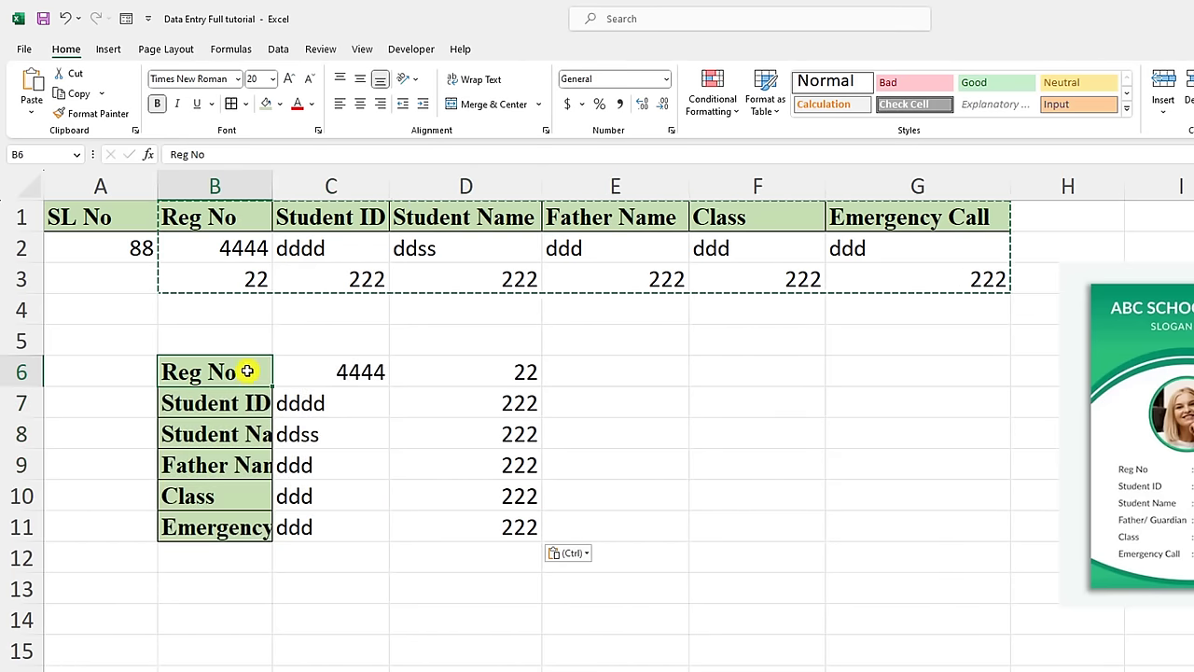
click(353, 372)
click(464, 370)
click(261, 400)
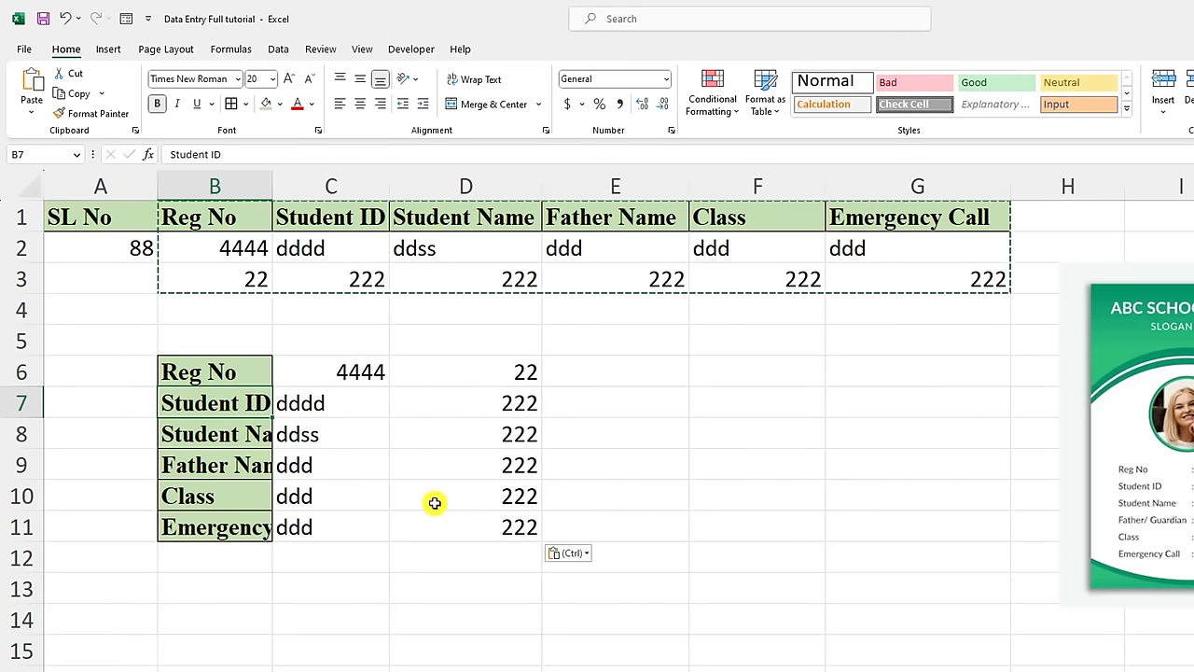
- Copy the row 2 record A2:G2 and paste it transposed starting at F6
drag(133, 249, 919, 255)
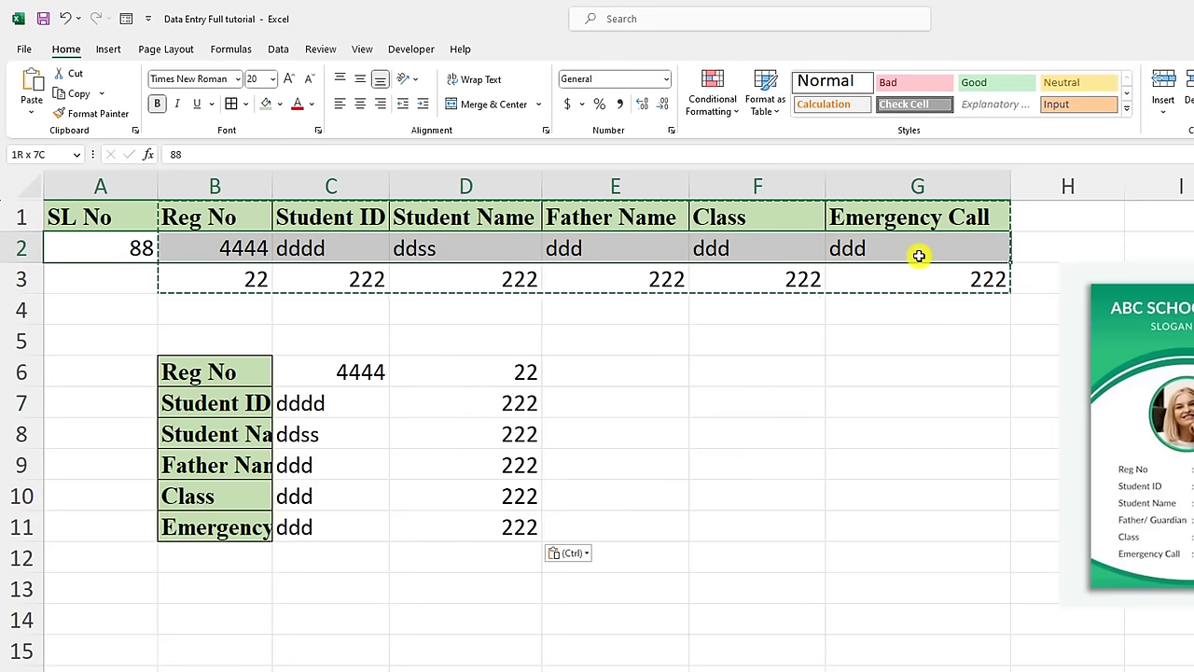
right_click(459, 249)
click(497, 313)
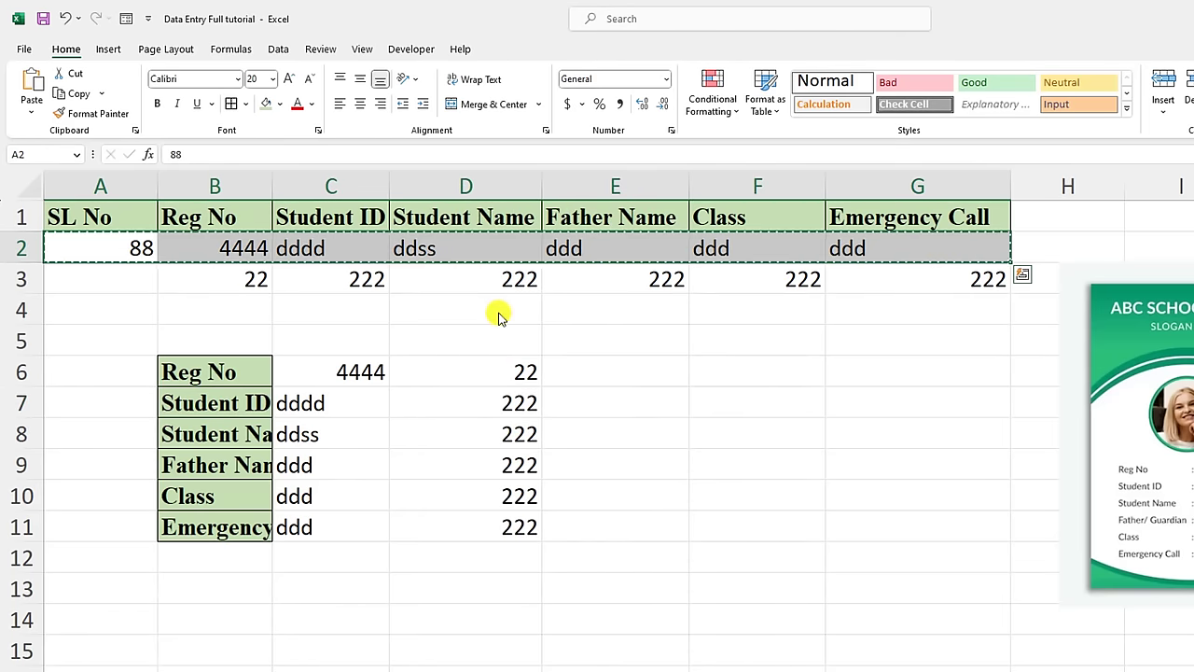
click(730, 374)
right_click(733, 375)
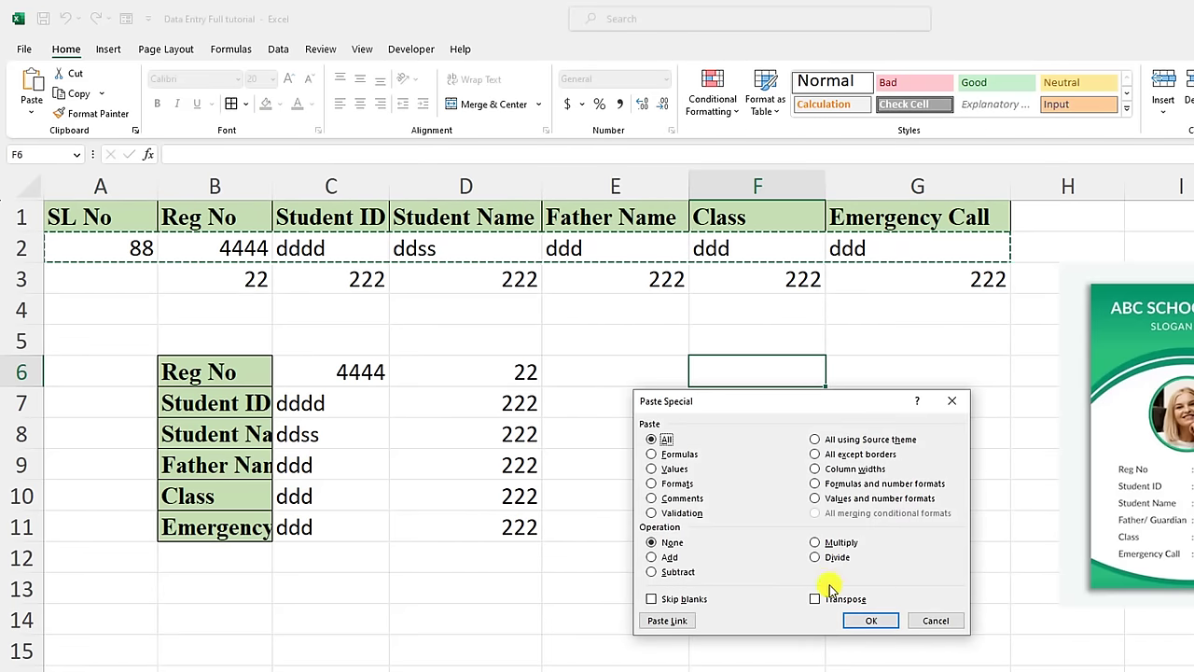
click(830, 605)
click(871, 621)
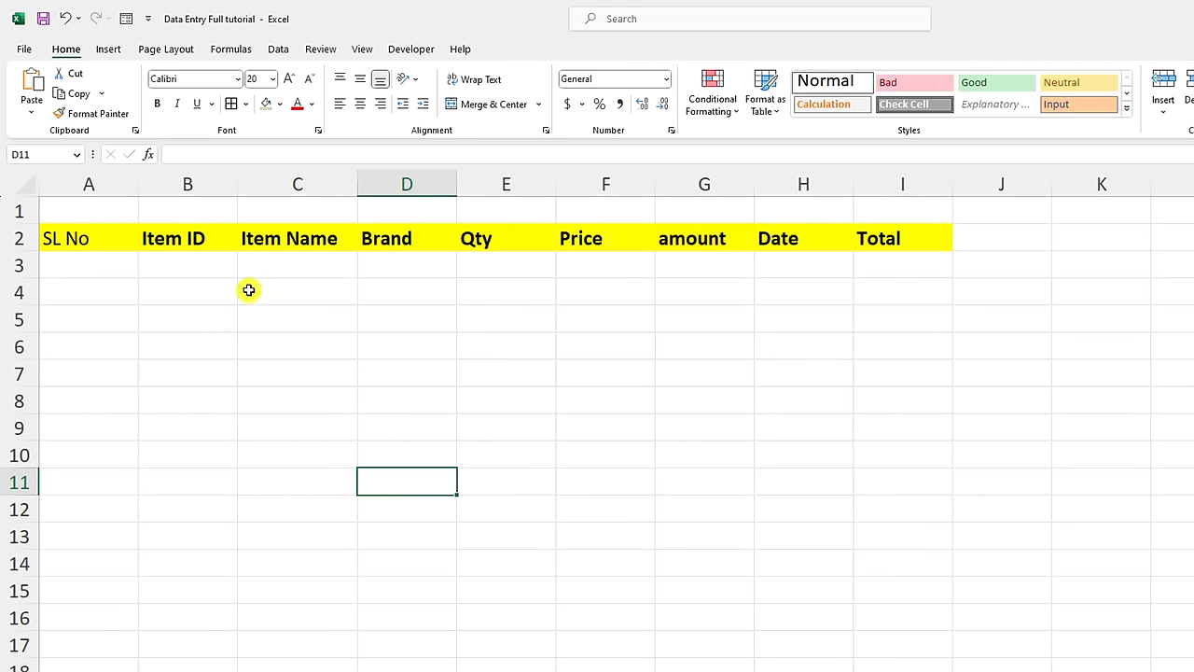
- Enter Item ID 123, Item Name PC and Brand ACER in row 3
click(209, 273)
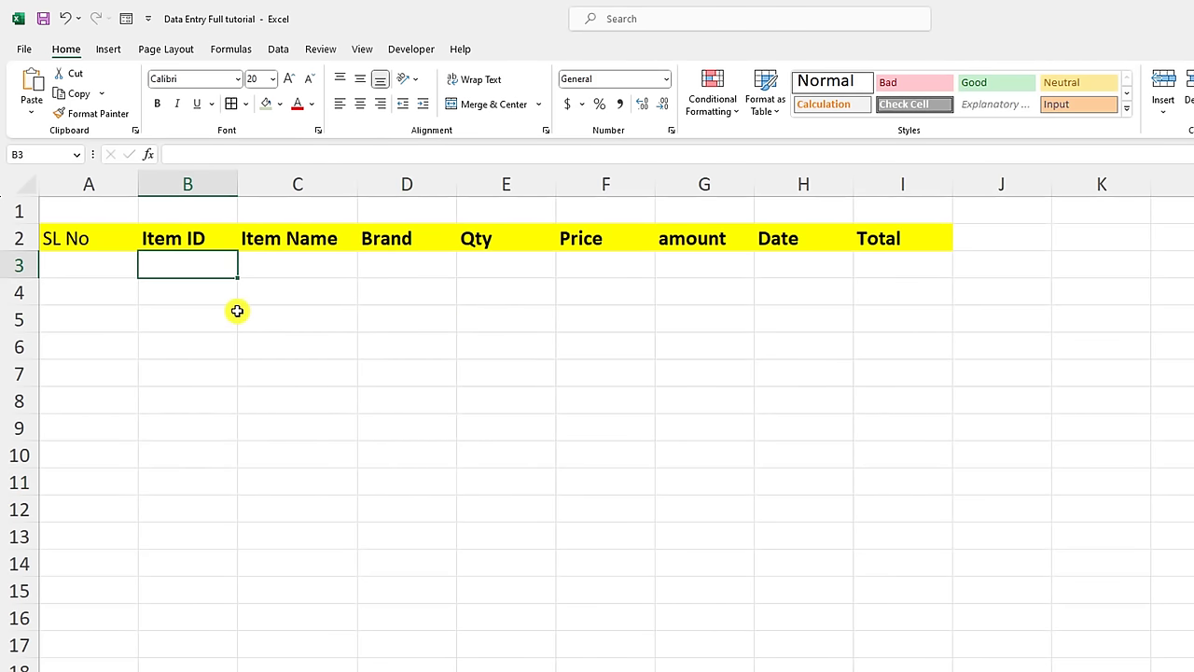
text(123)
click(287, 269)
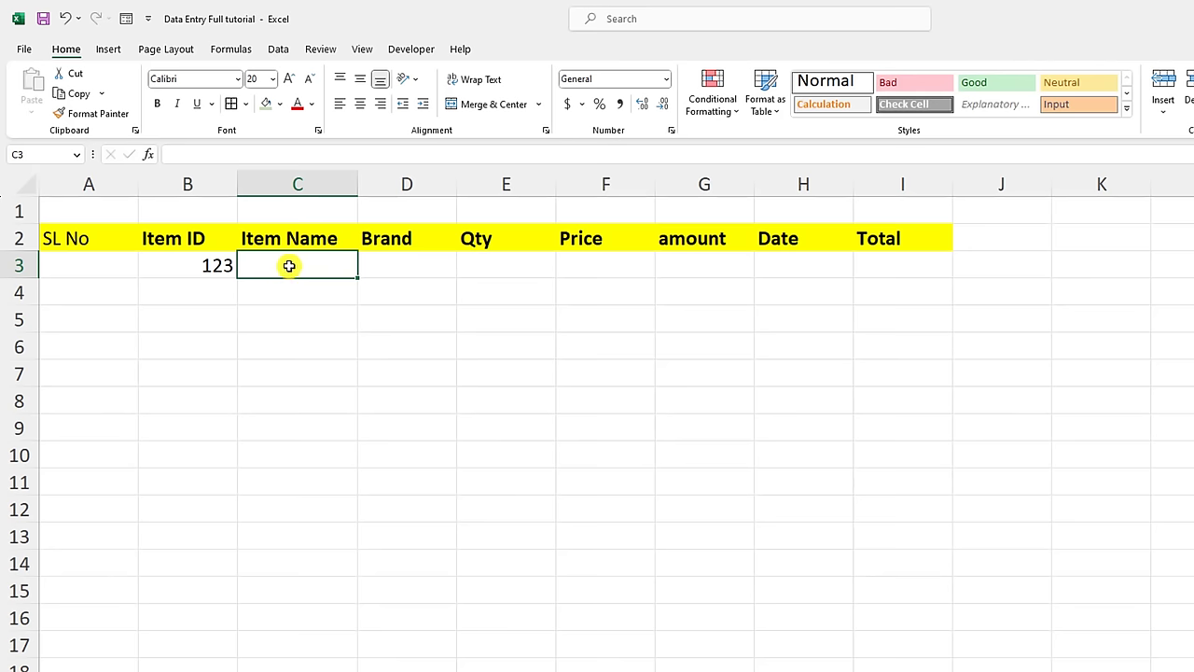
text(PC)
key(Tab)
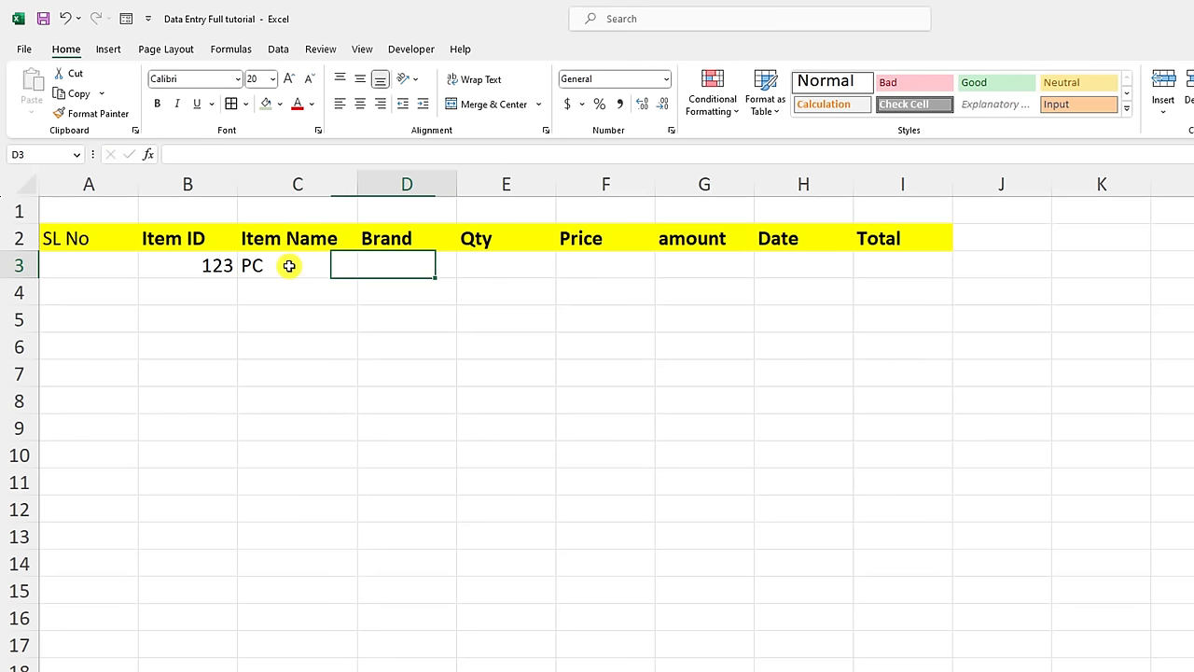
text(ACER)
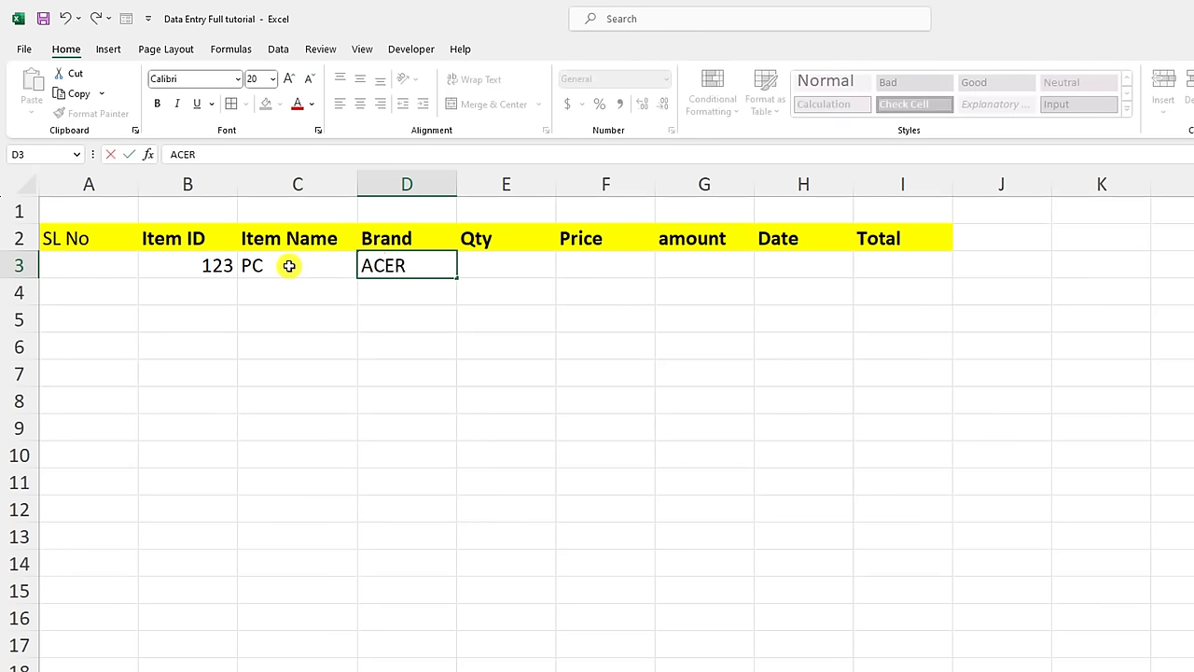
key(Tab)
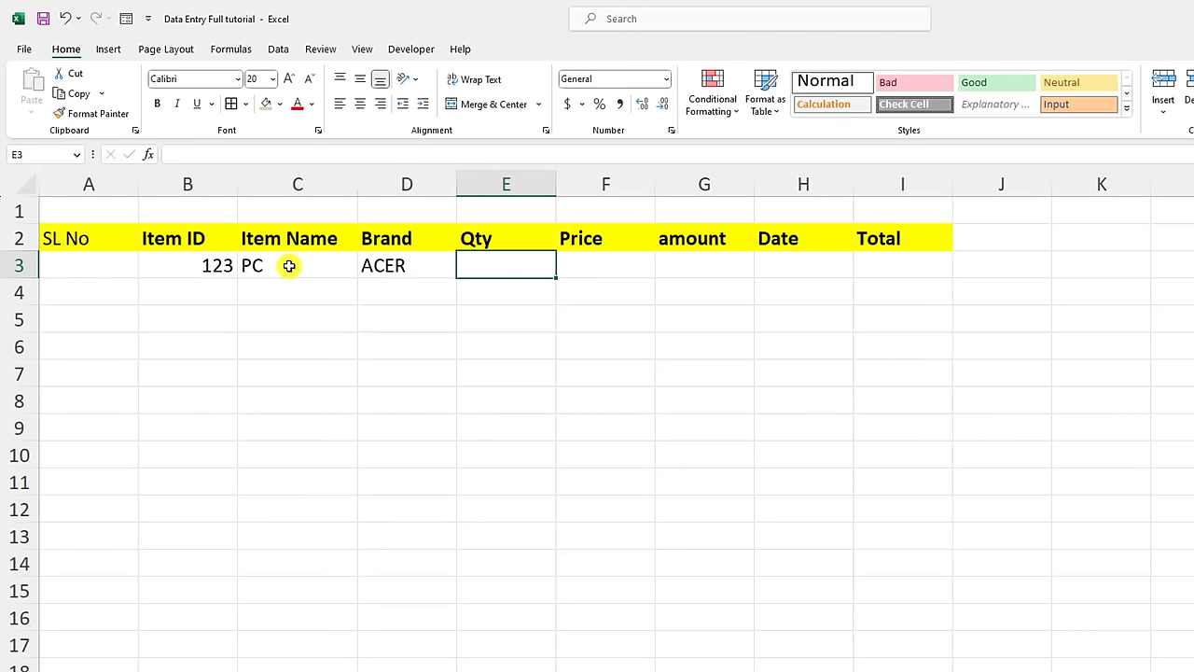
- Enter Qty 1, Price 65000 and date 01-05-23 in row 3
text(1)
key(Tab)
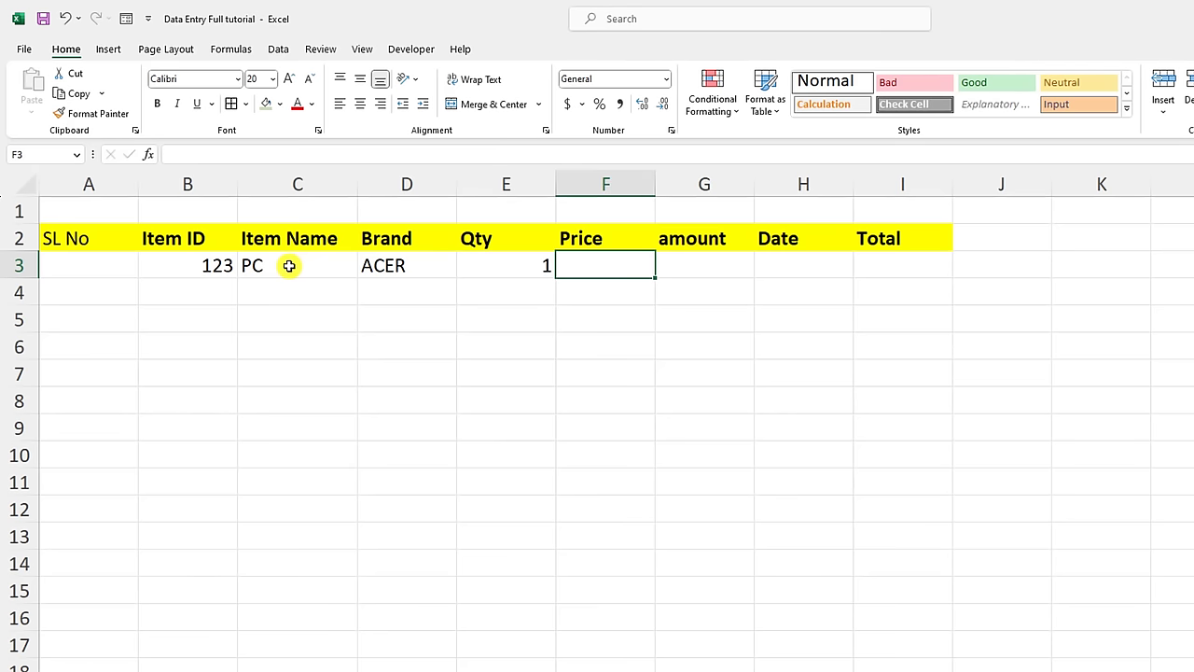
text(65000)
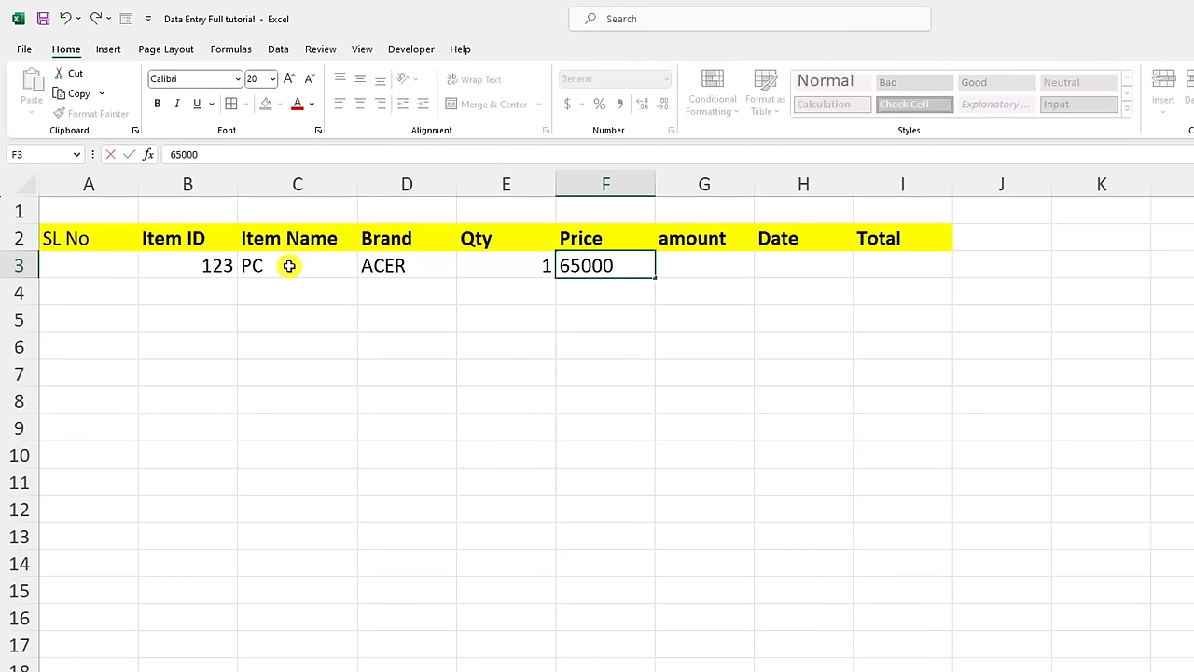
click(815, 264)
text(01/05/2023)
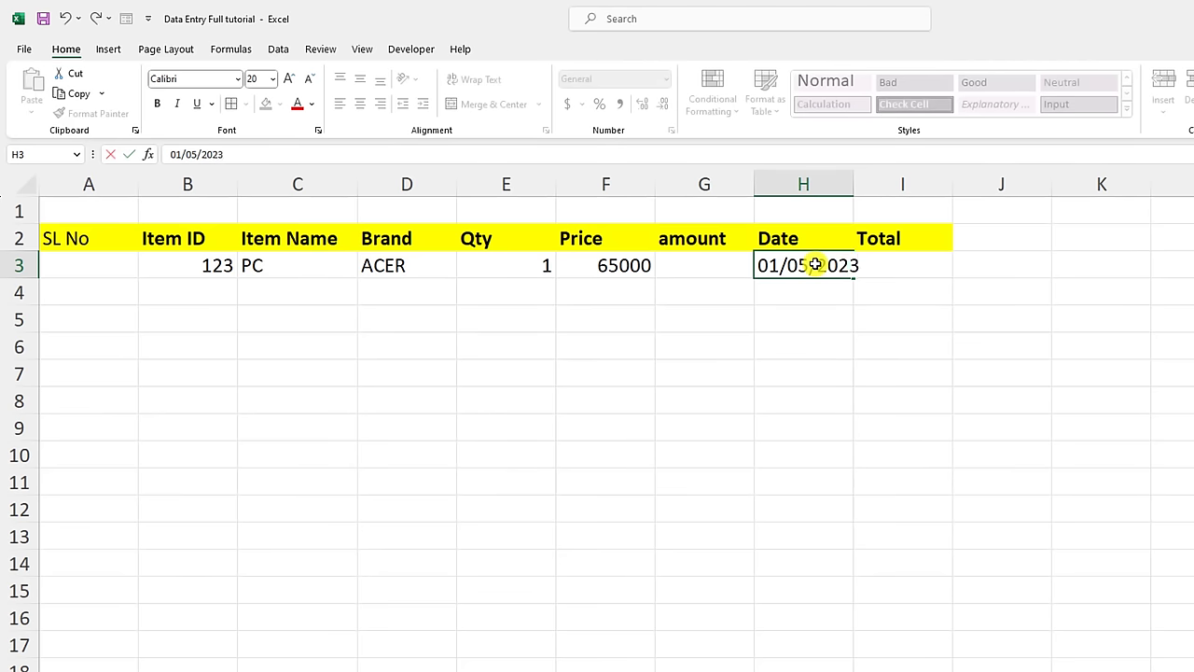
key(Tab)
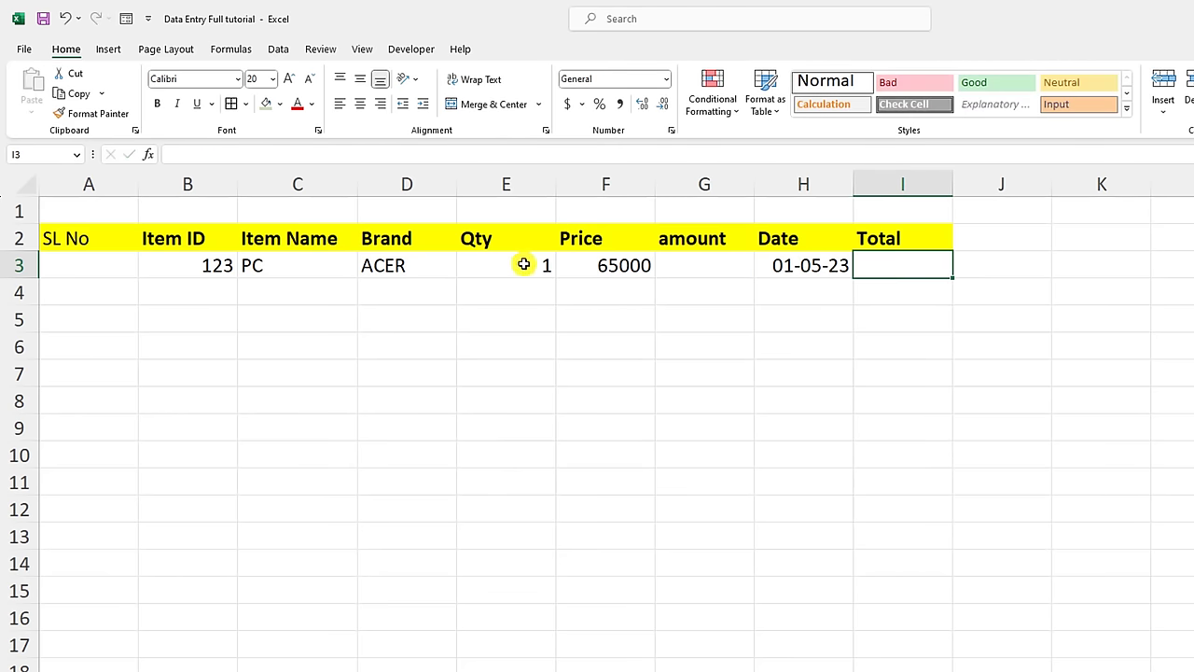
click(523, 264)
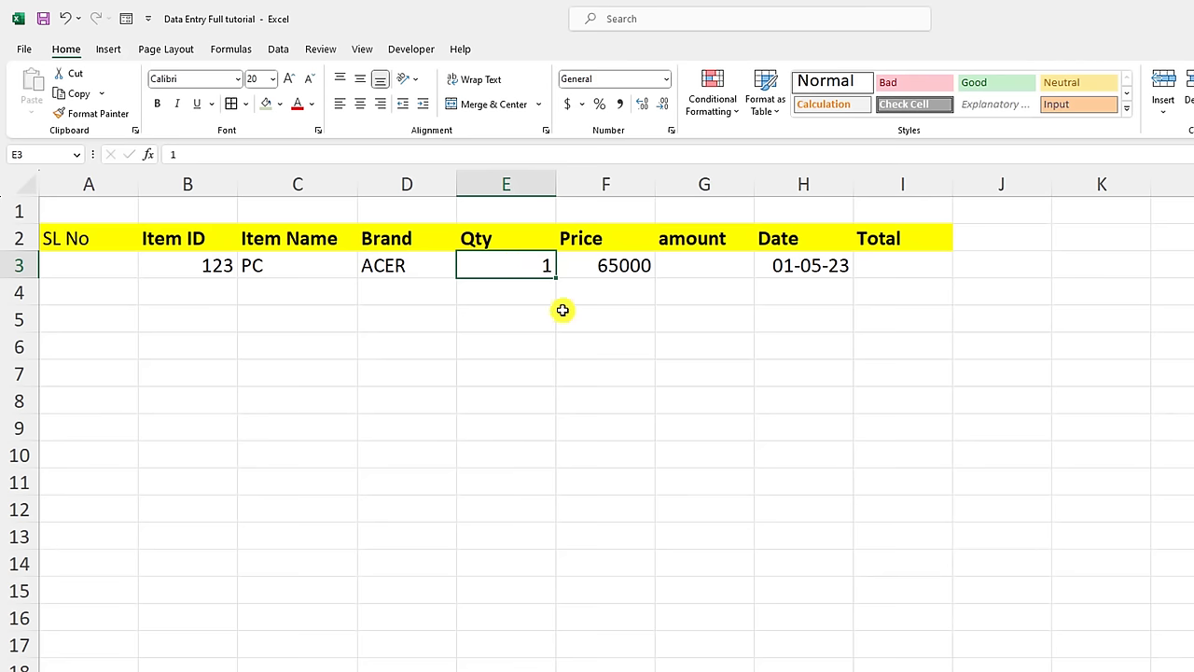
click(610, 263)
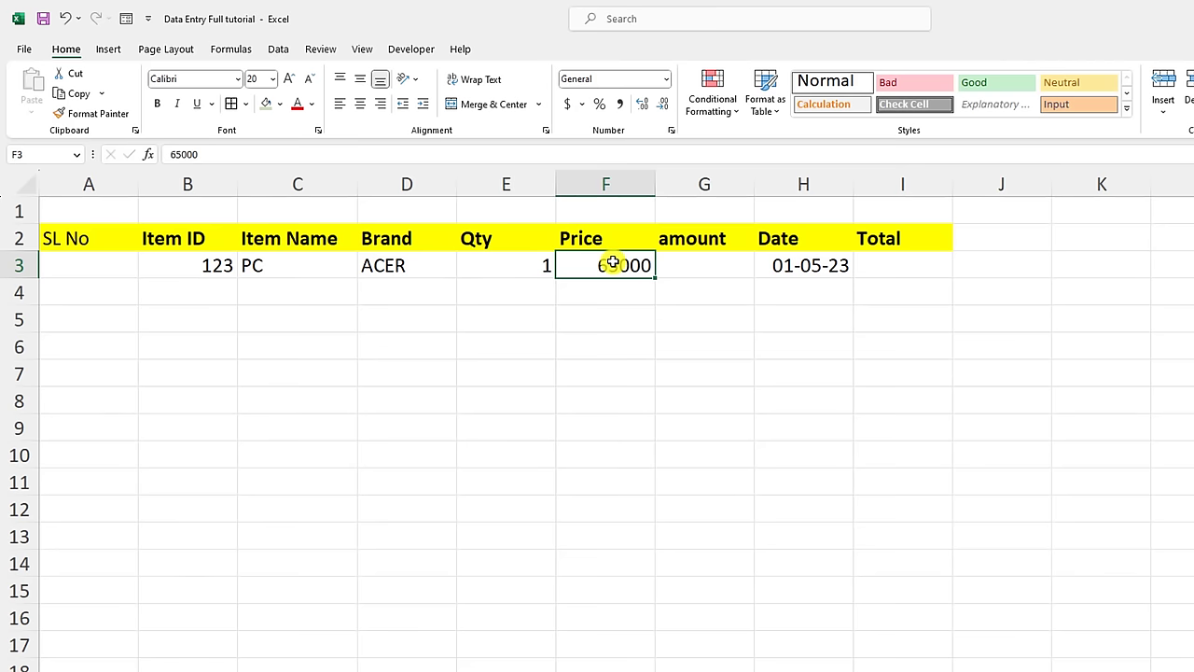
click(529, 266)
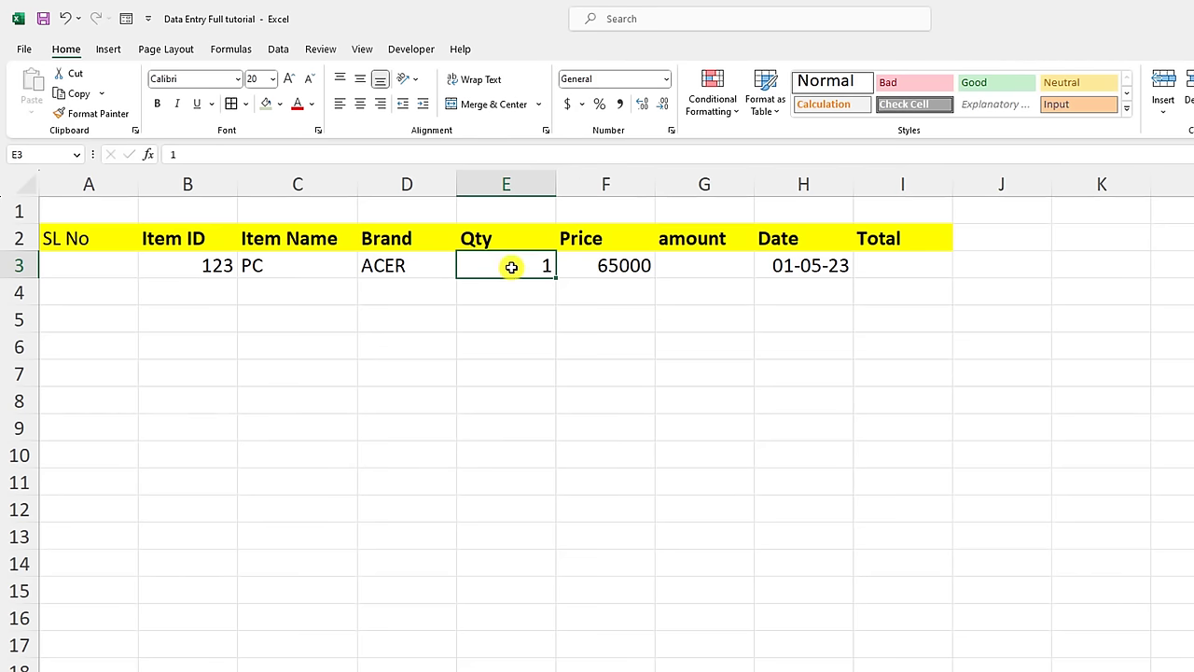
- Give Qty cells E3:E19 the custom number format # "Pcs"
drag(509, 265, 530, 620)
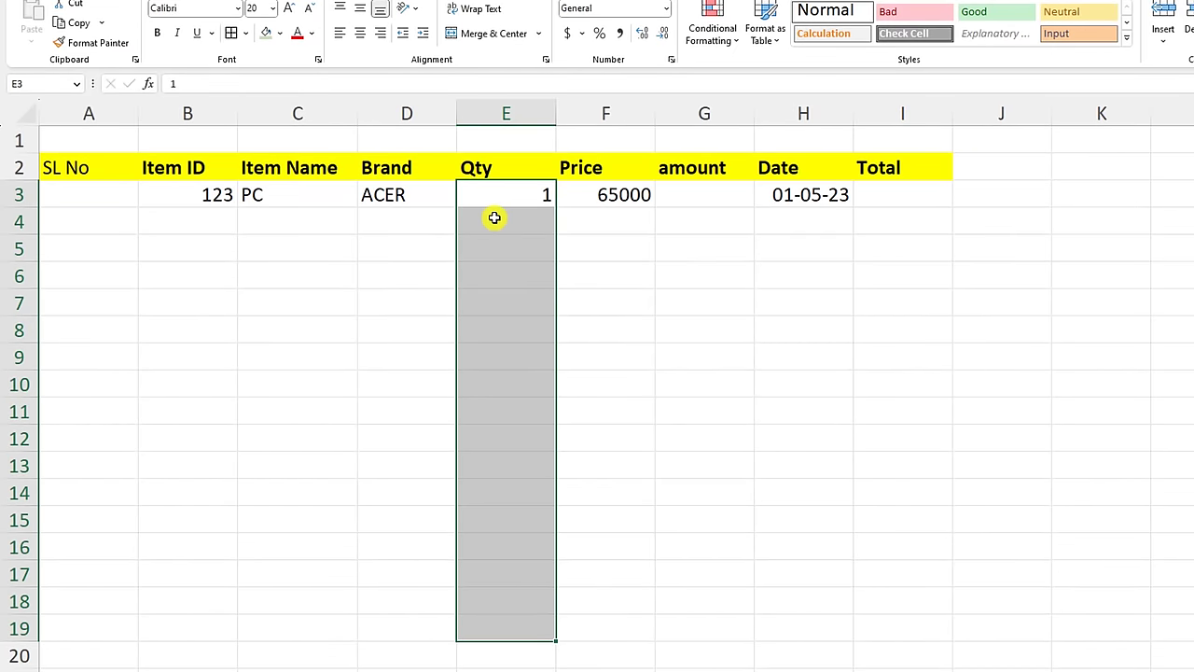
right_click(494, 218)
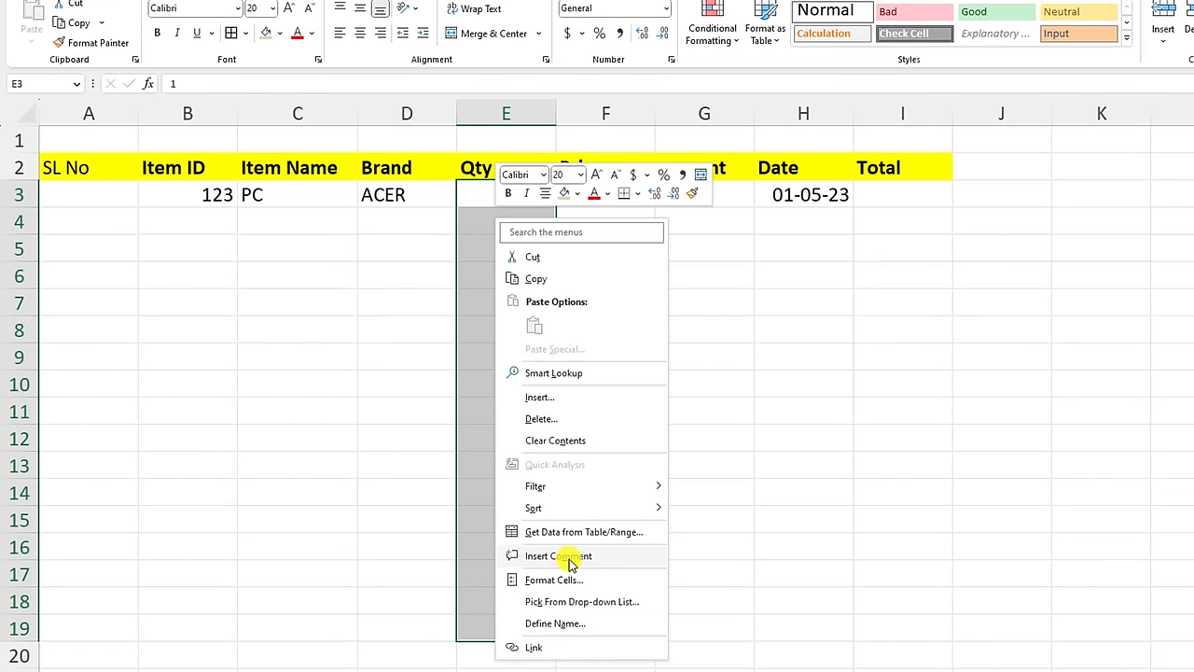
click(556, 578)
click(390, 539)
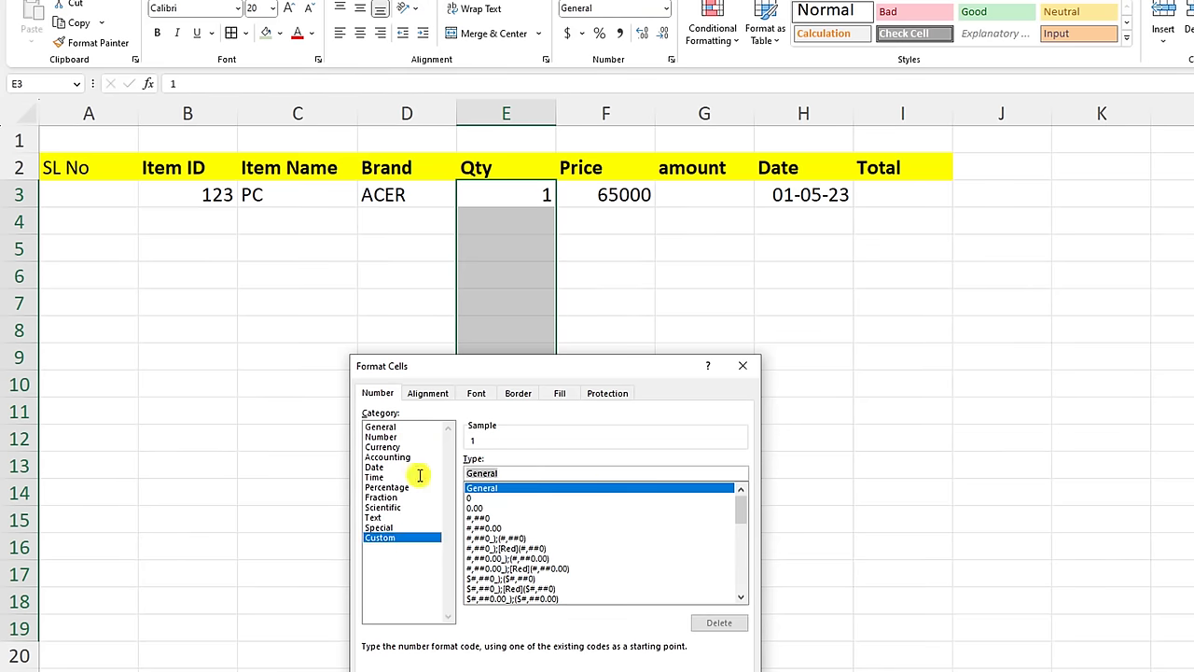
key(BackSpace)
text(# "Pcs")
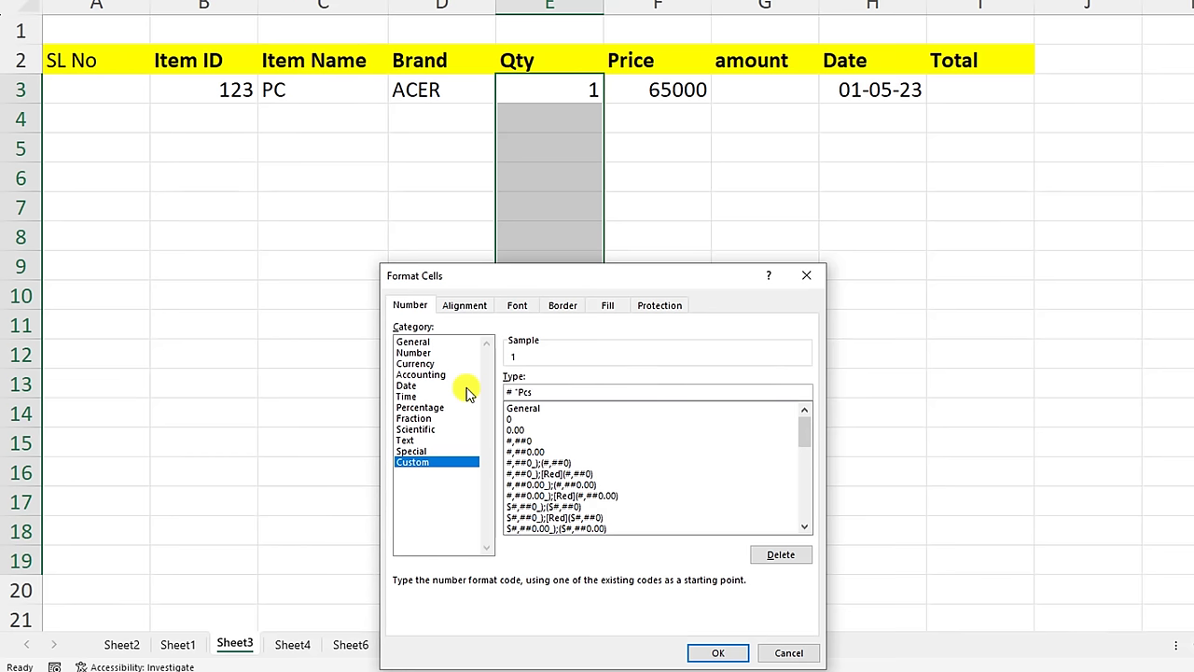
click(521, 391)
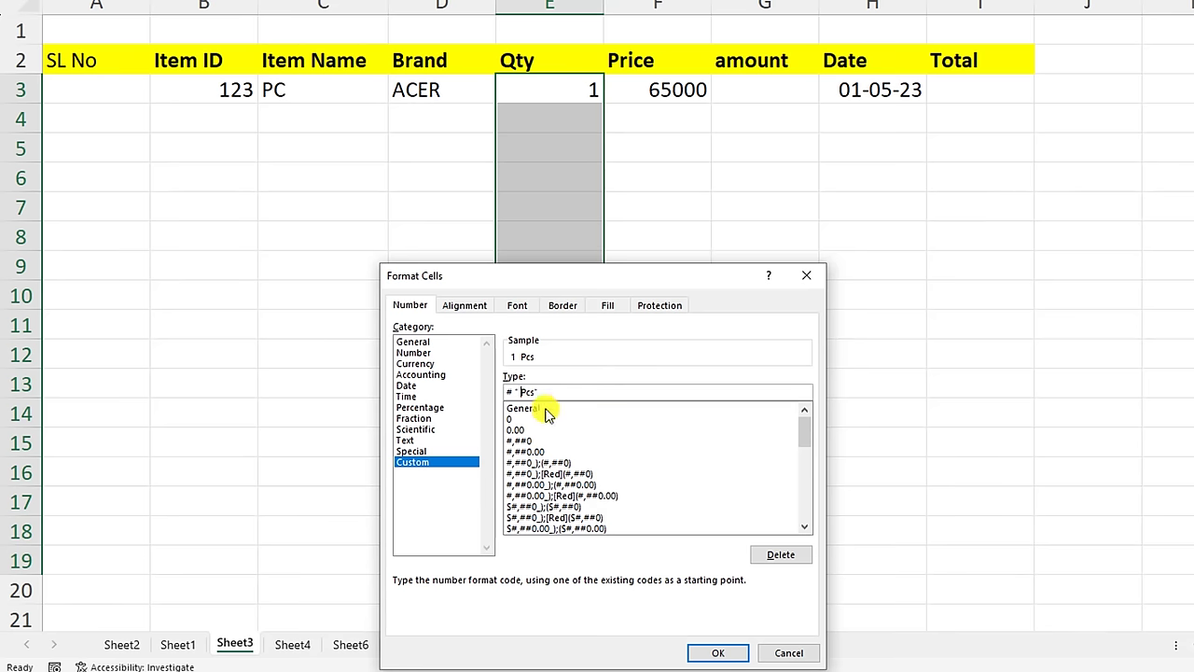
click(709, 651)
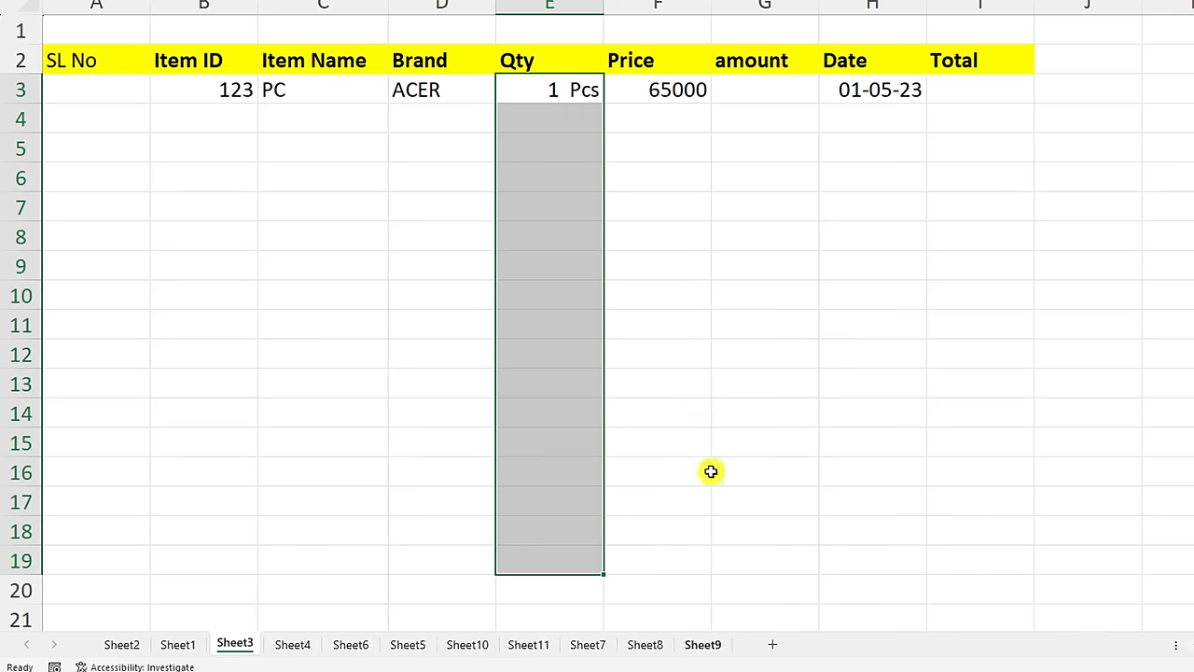
- Enter quantities 2 and 3 in cells E4 and E5
click(583, 123)
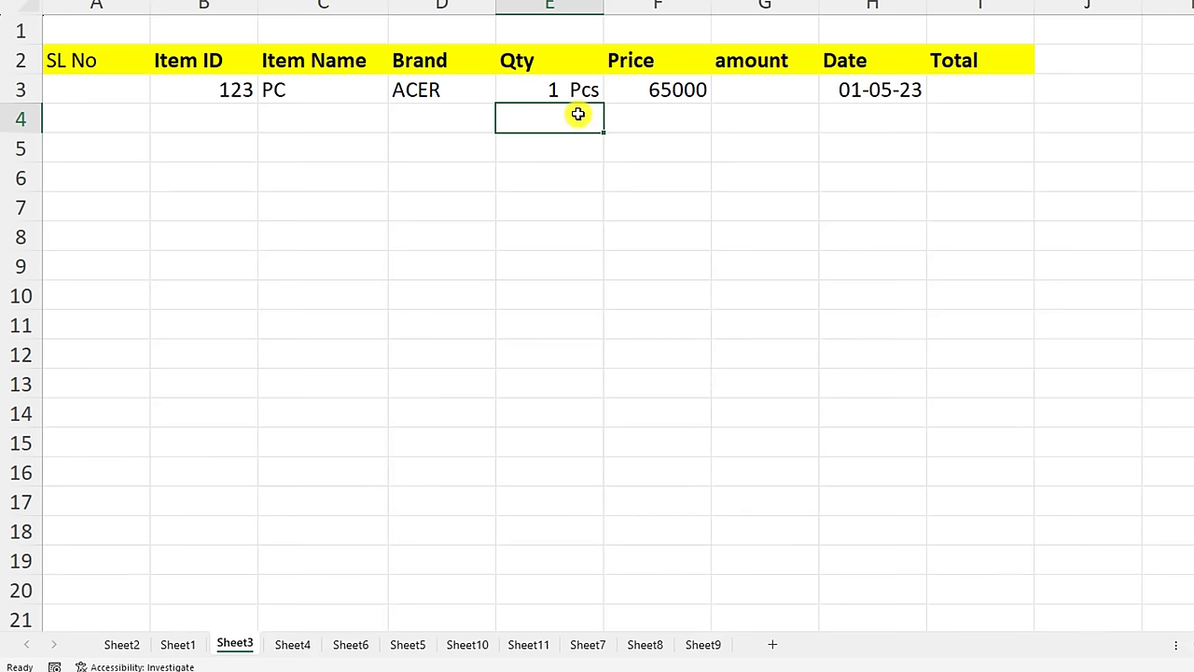
text(2)
key(Return)
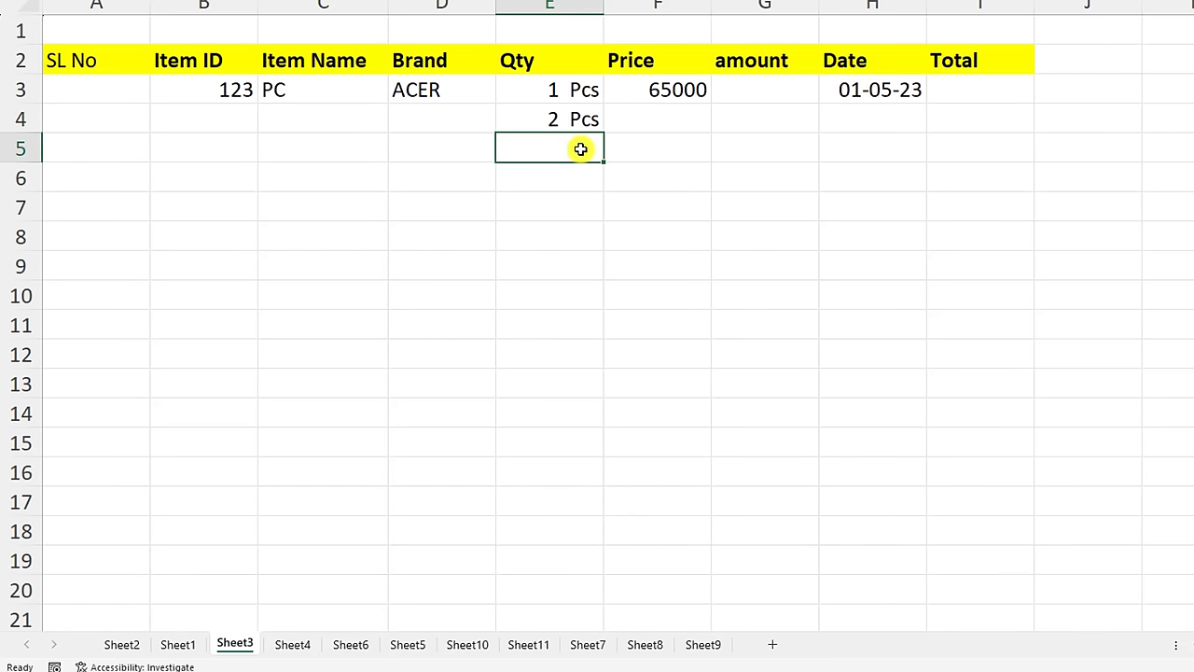
text(3)
key(Return)
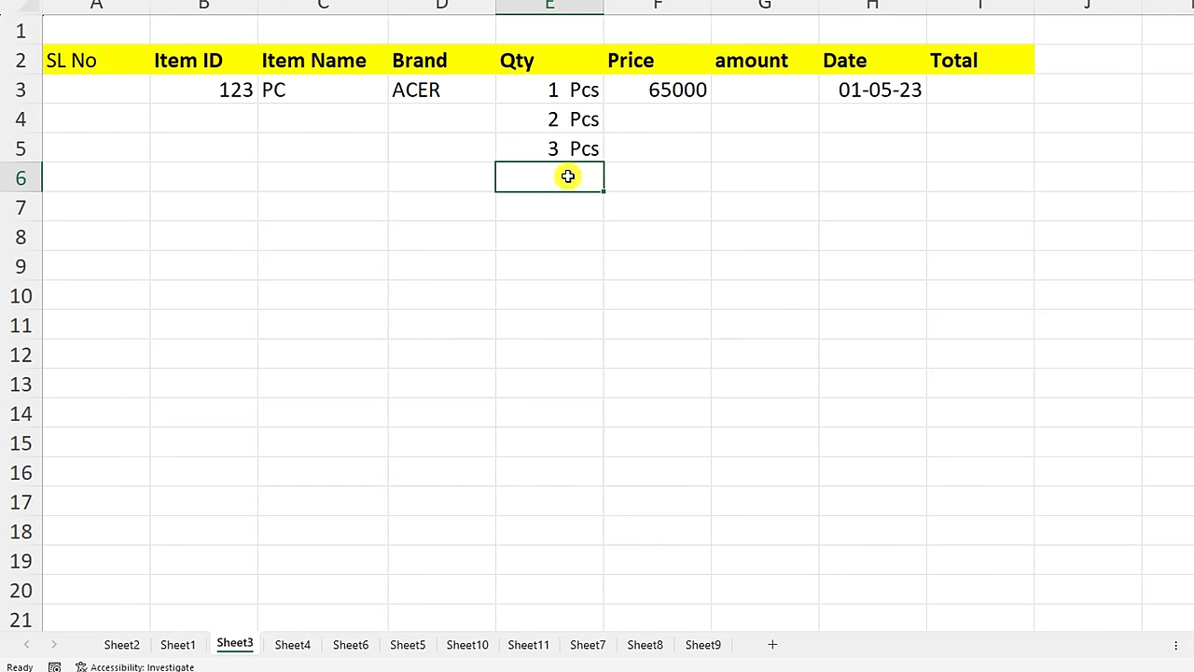
click(567, 155)
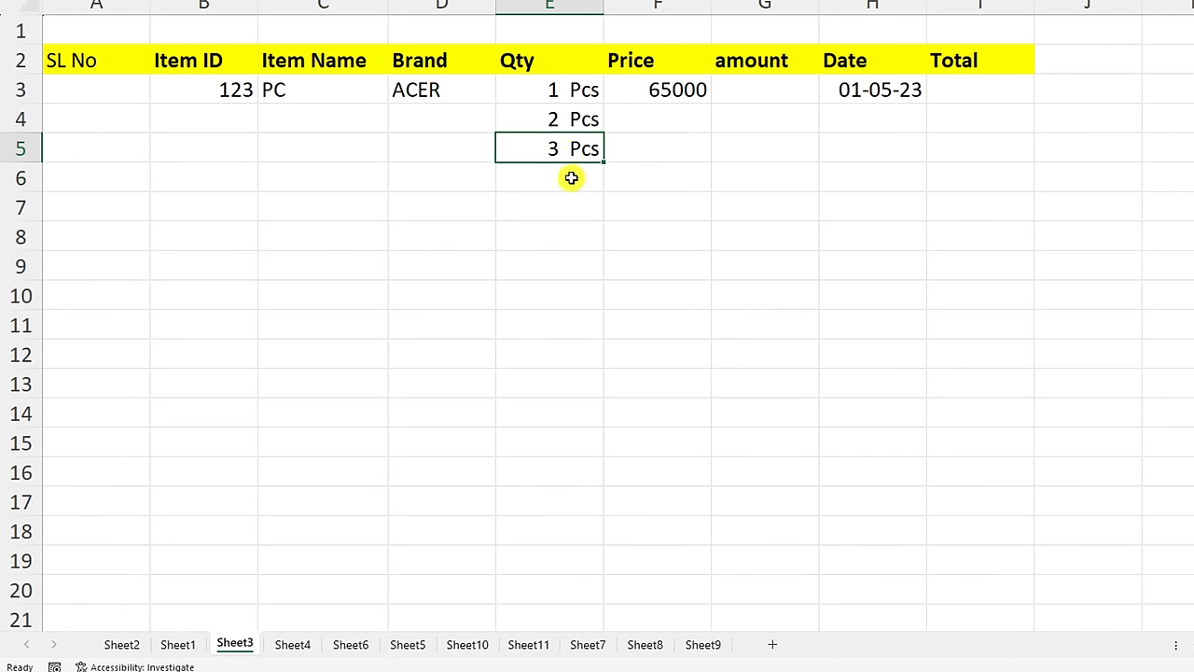
click(667, 90)
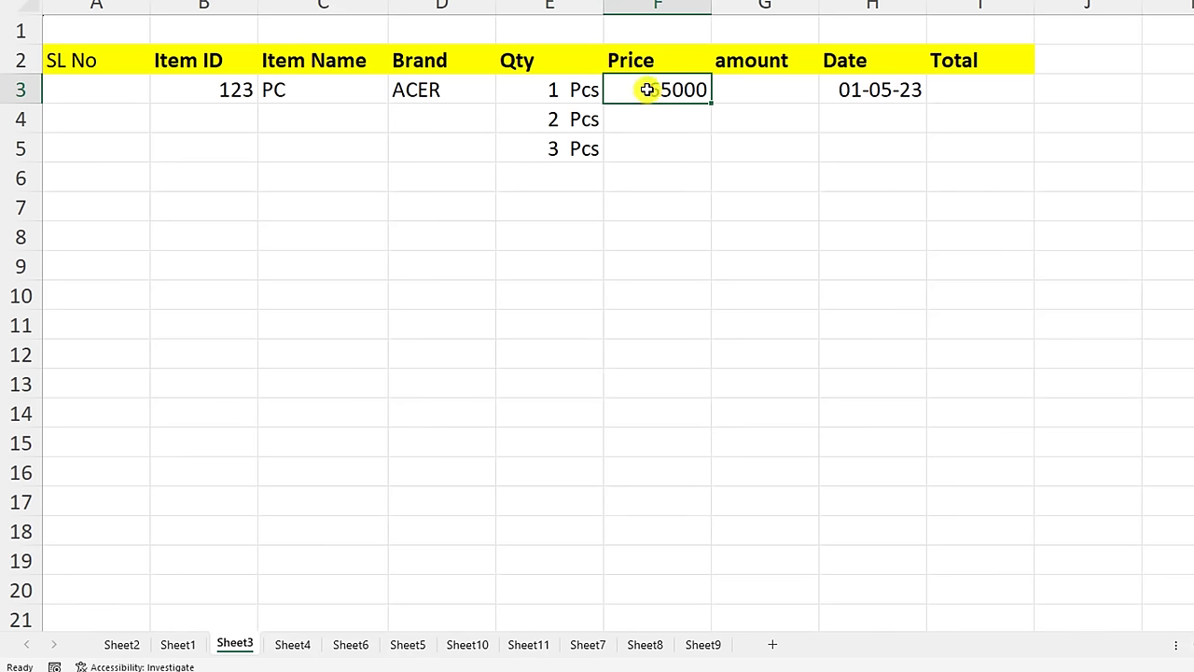
drag(650, 89, 656, 443)
right_click(656, 237)
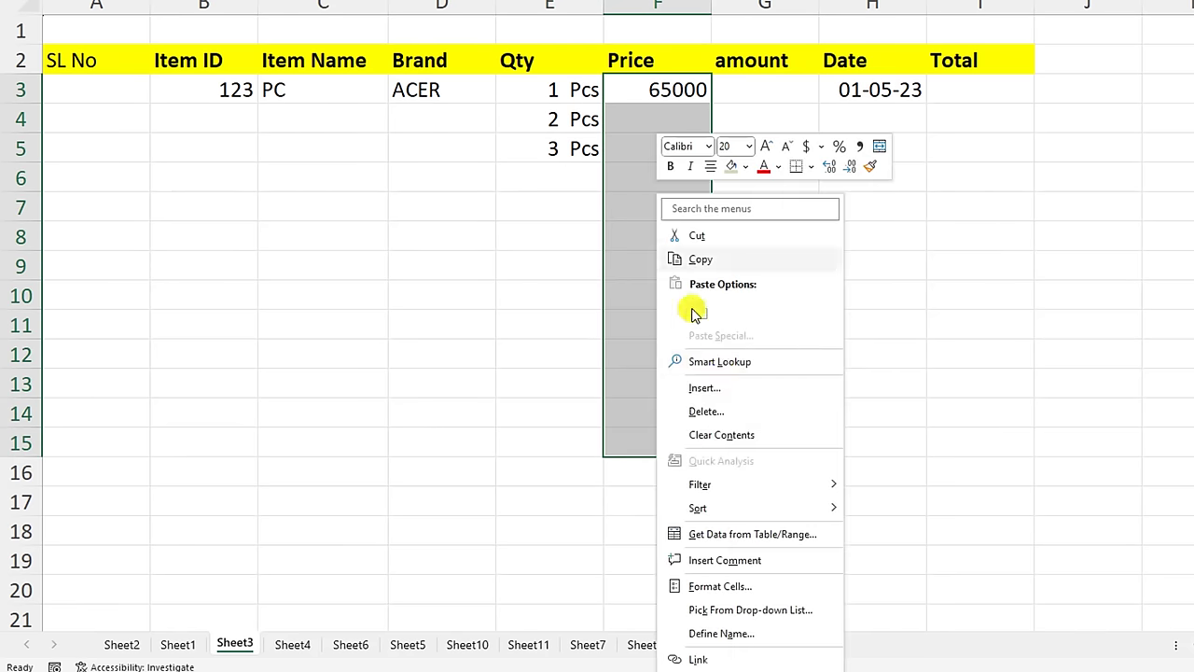
click(715, 586)
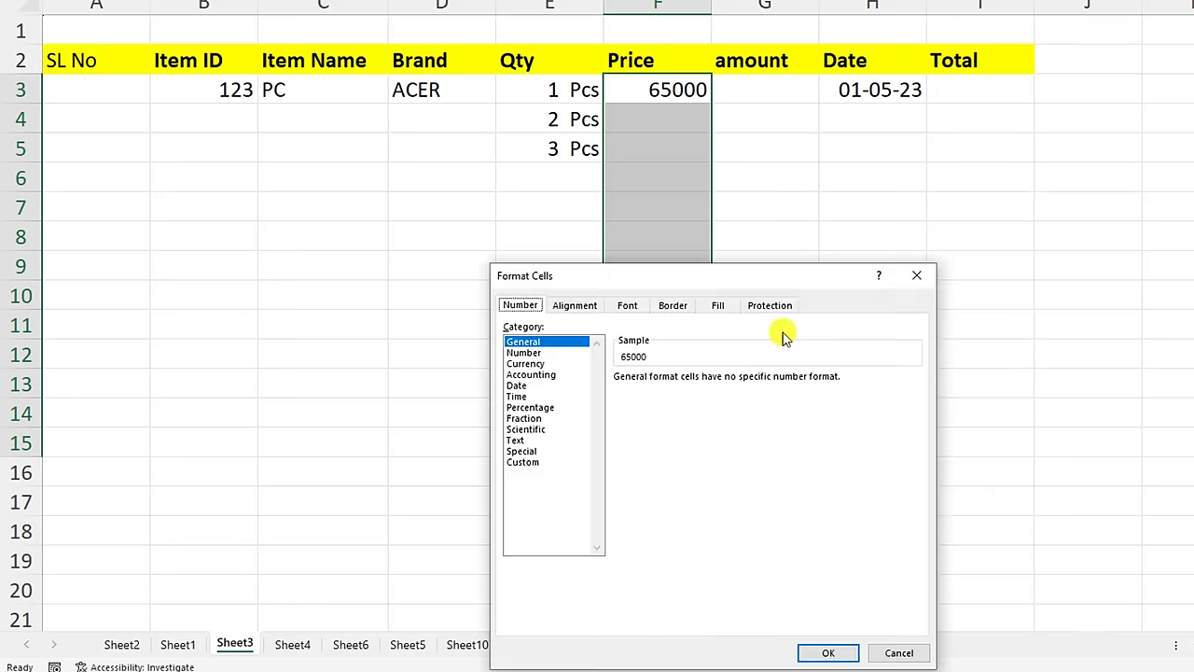
click(534, 363)
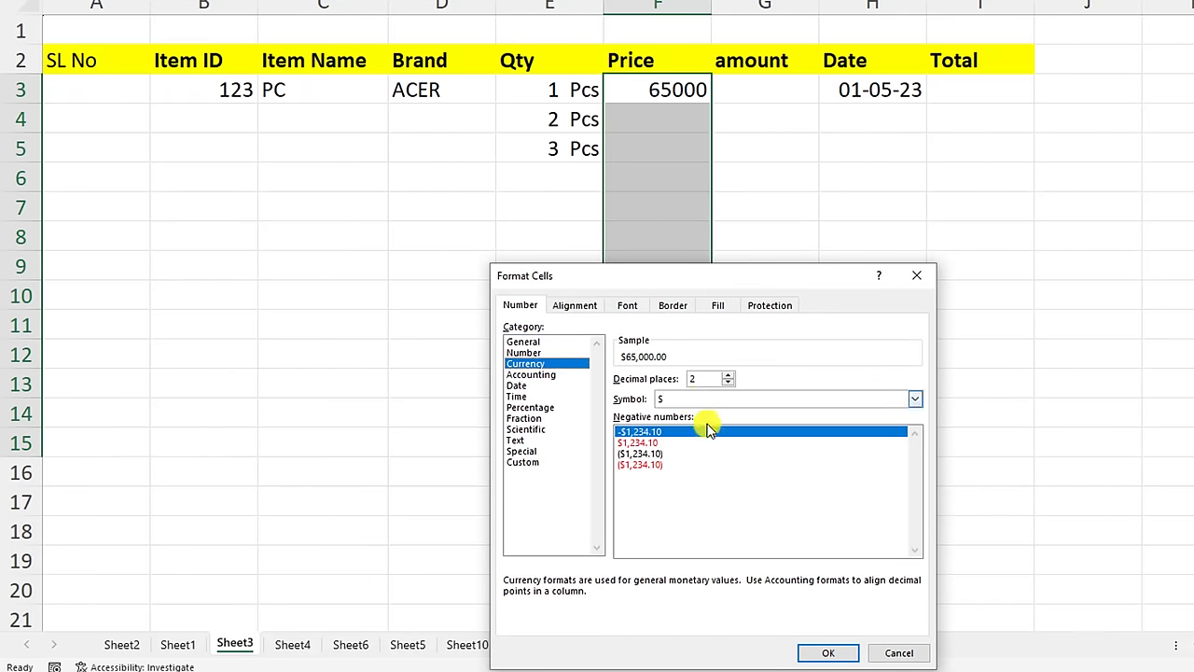
click(707, 398)
scroll(735, 513, down, 3)
scroll(735, 512, down, 3)
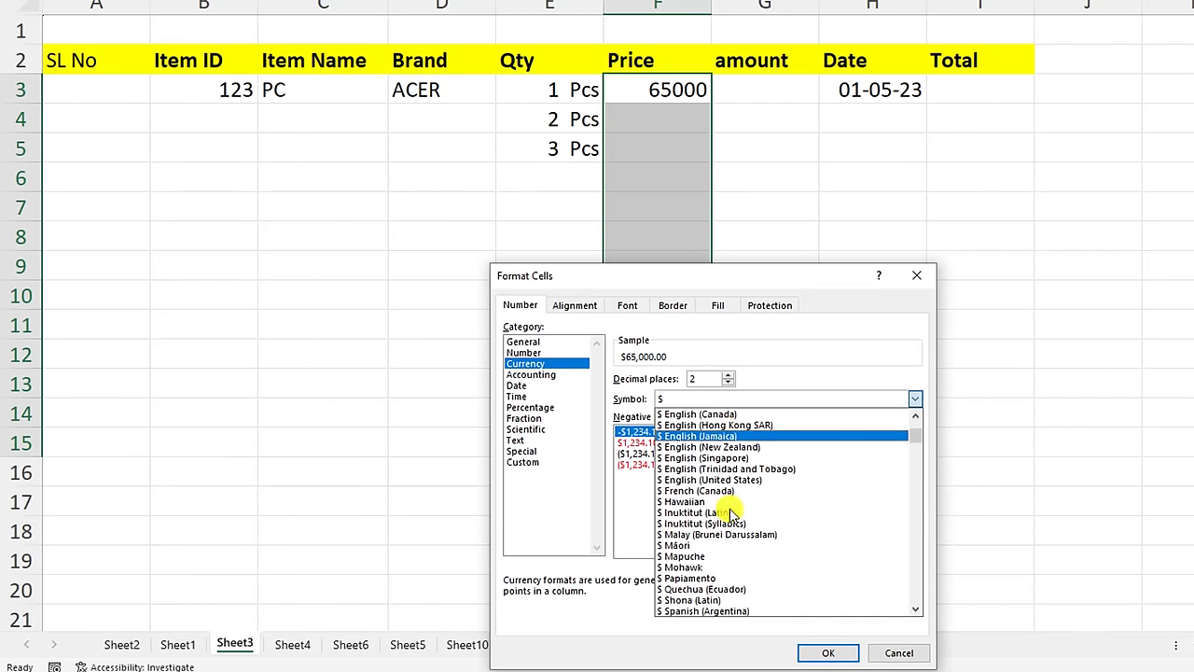
scroll(734, 509, down, 2)
scroll(731, 505, down, 2)
scroll(728, 501, down, 2)
scroll(723, 513, down, 3)
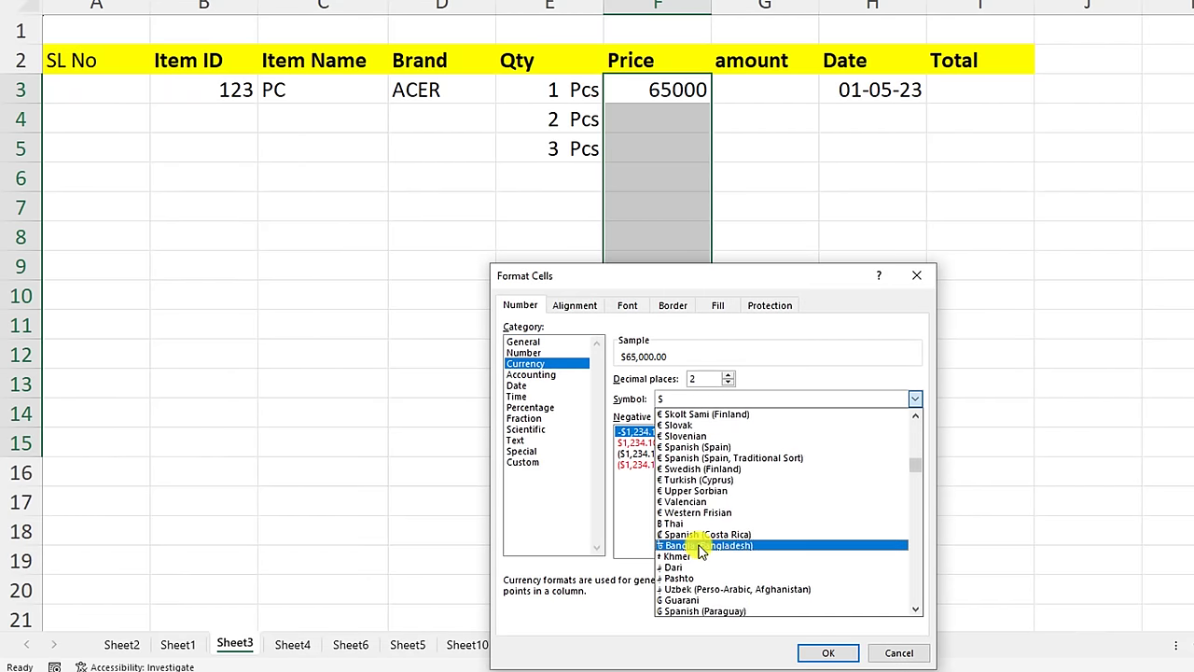
click(701, 540)
click(827, 652)
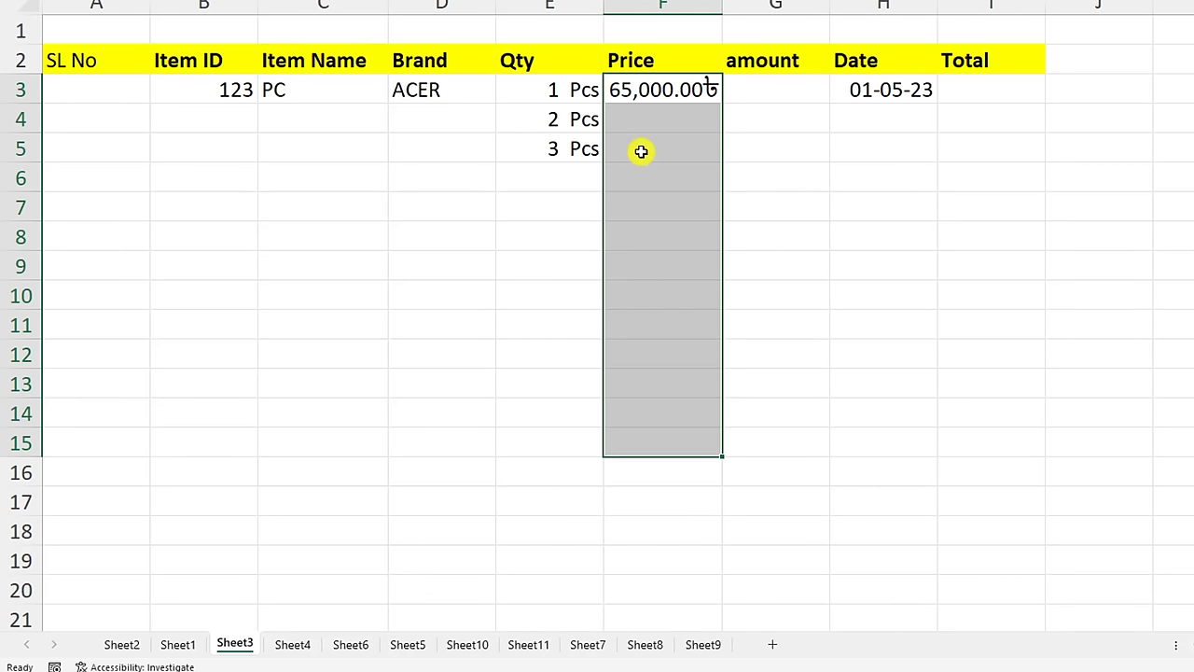
key(ctrl+z)
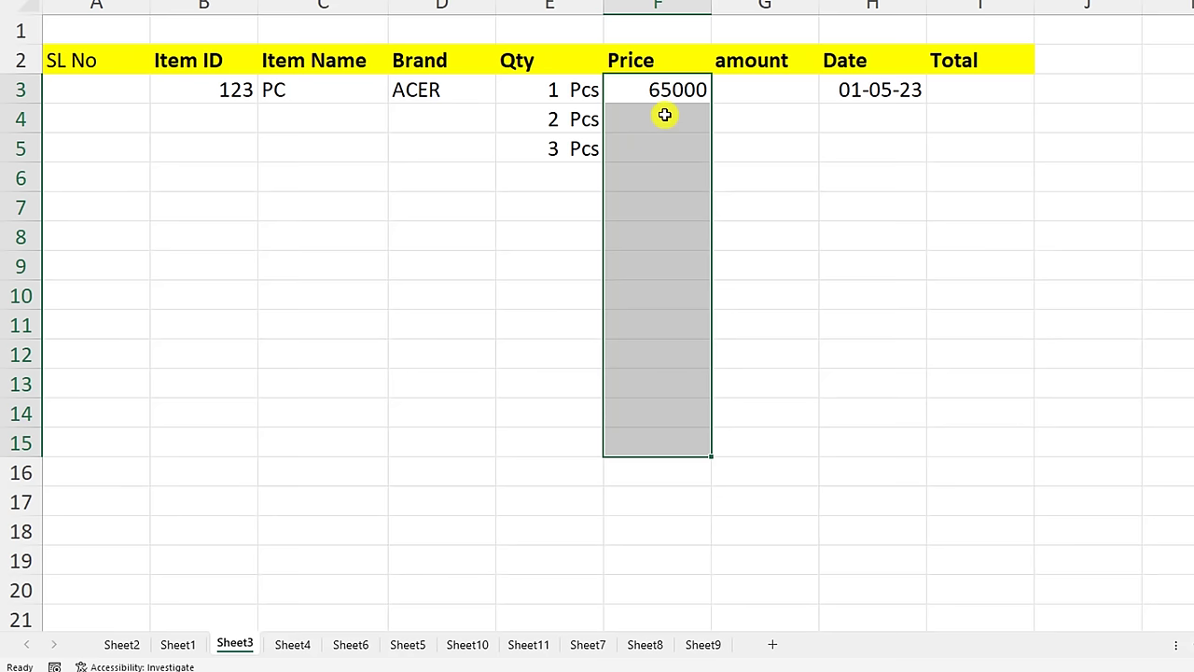
- Replace the General code with a custom 'Tk ' number format on Price cells F3:F15
right_click(645, 120)
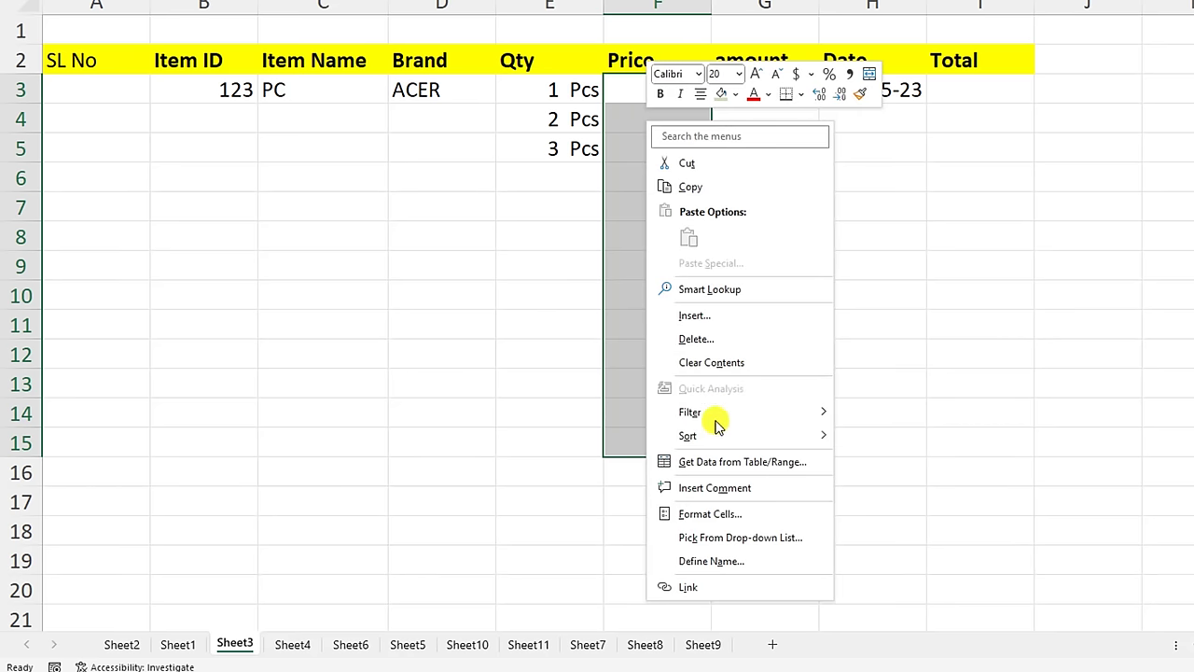
click(682, 514)
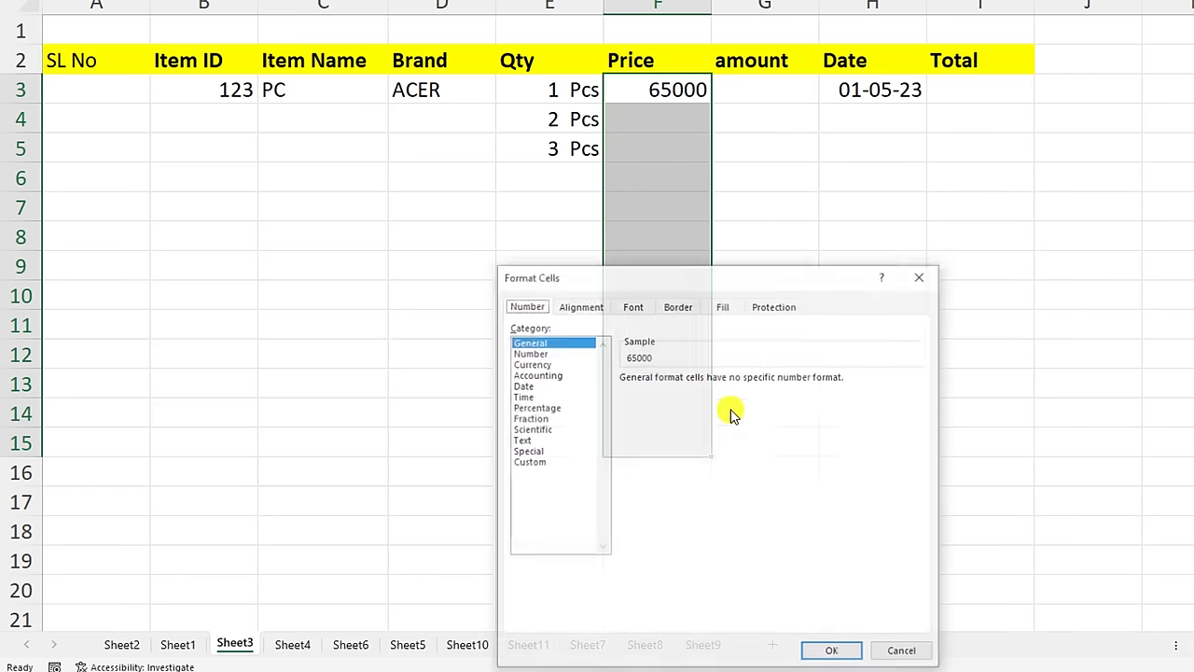
click(528, 462)
double_click(667, 391)
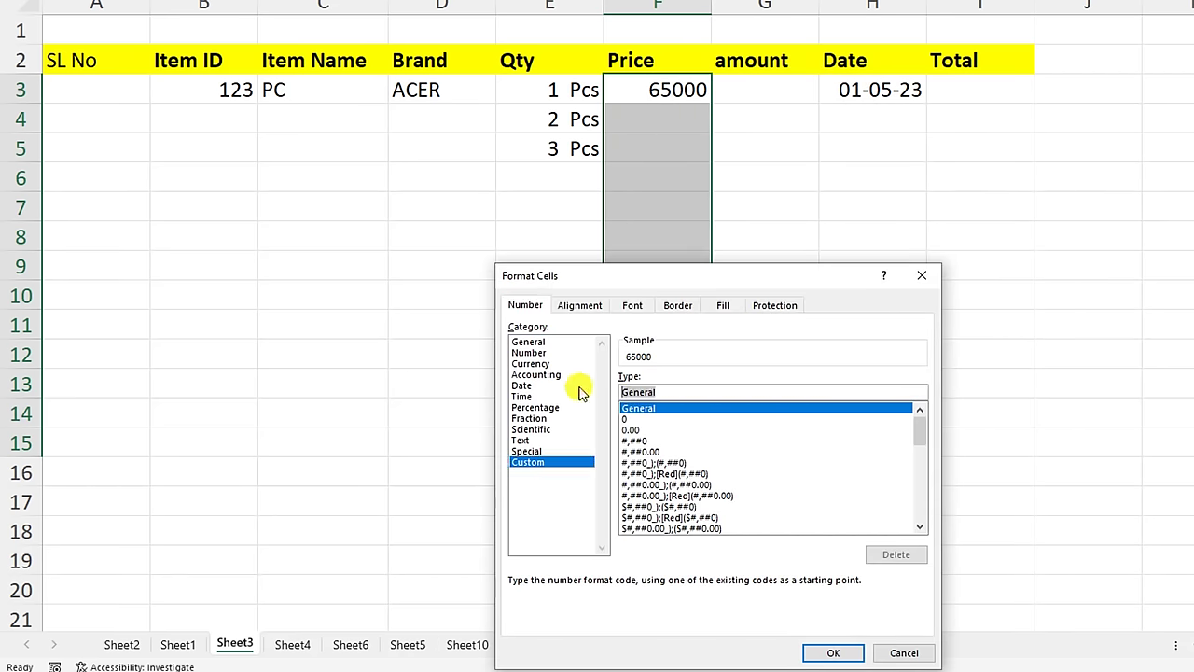
key(BackSpace)
text("Tk " #)
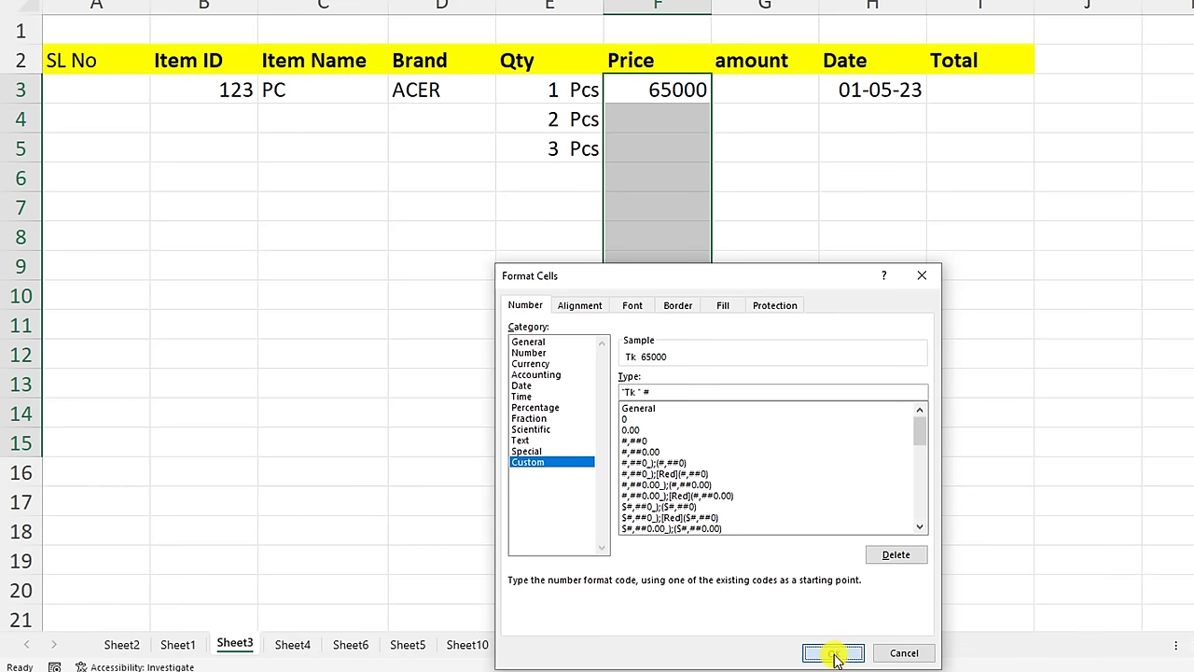
click(833, 652)
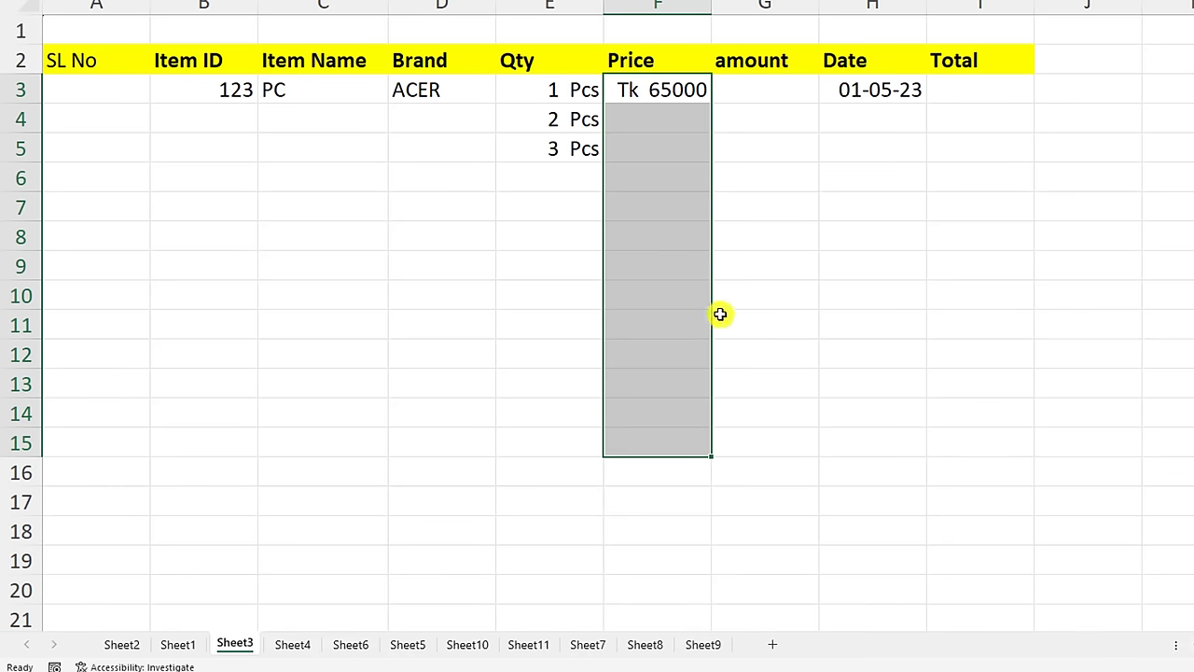
- Enter a price of 5 in F4 and 2 in F5
click(659, 116)
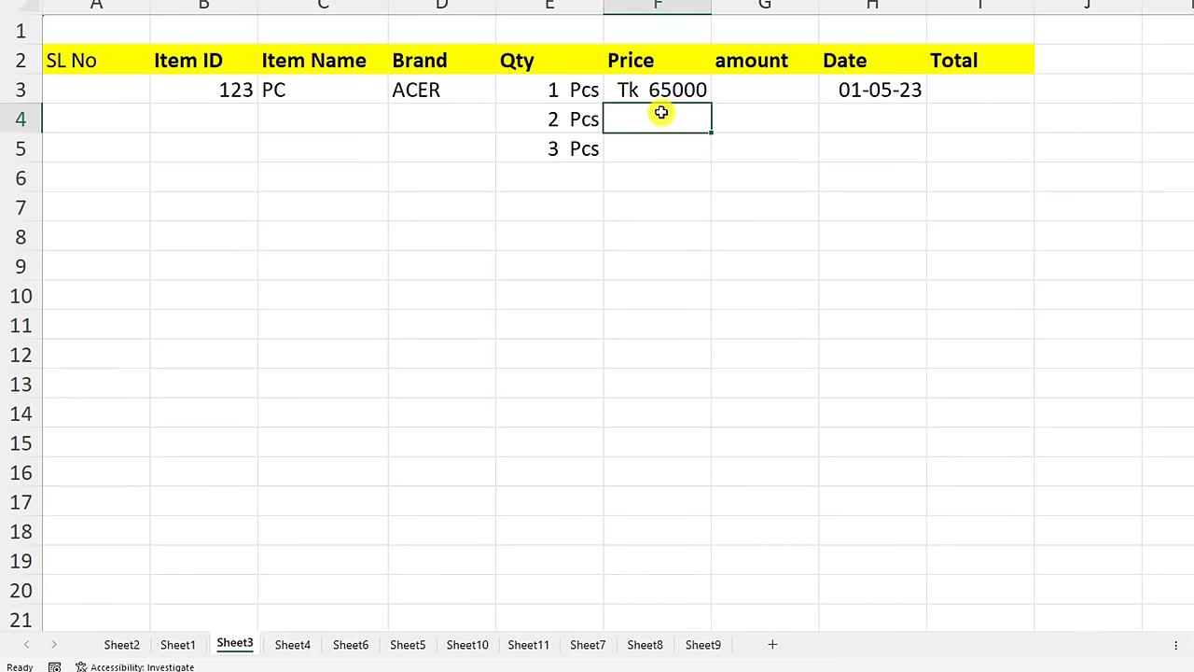
text(5)
click(662, 149)
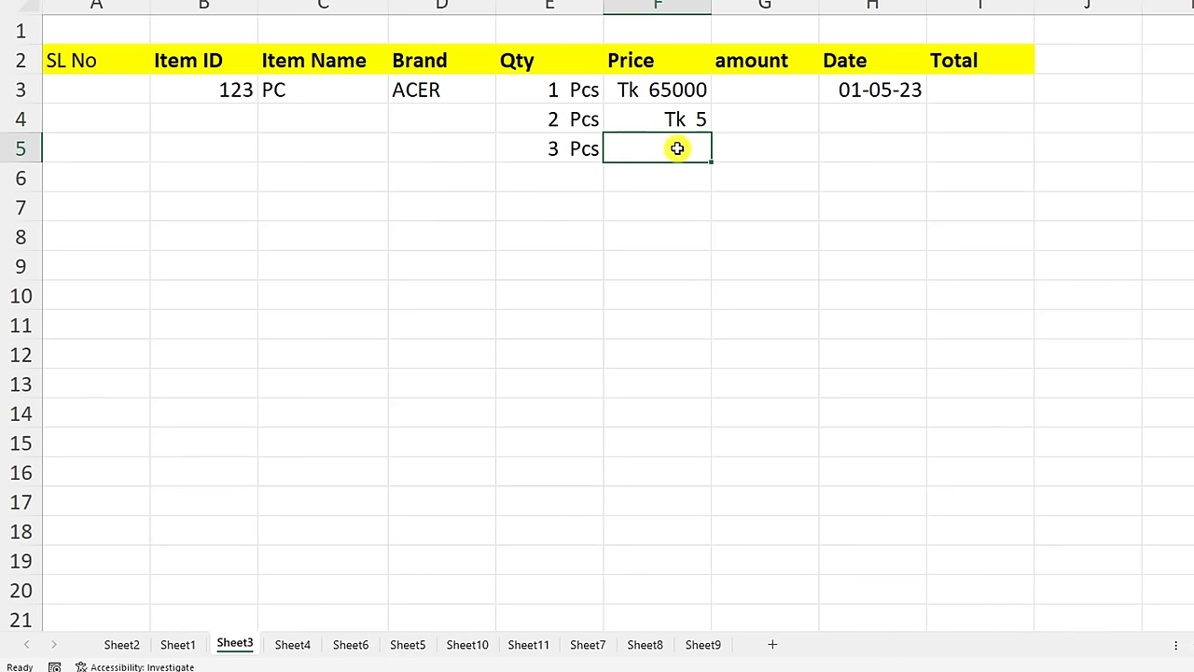
text(2)
key(Return)
click(674, 149)
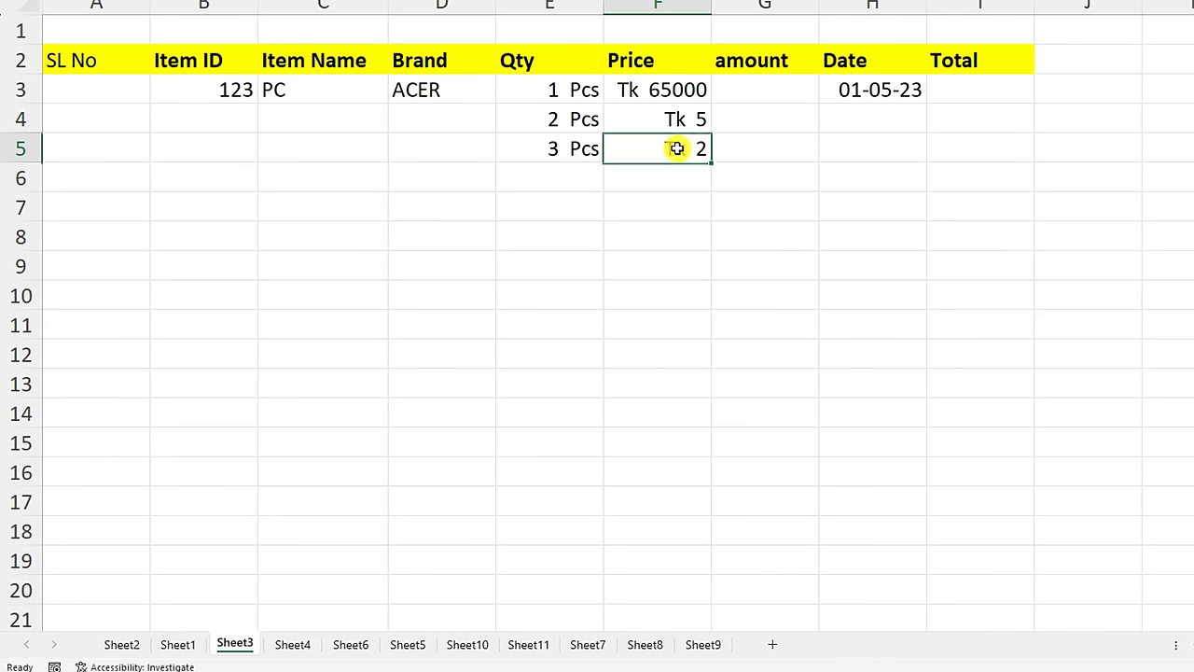
click(756, 153)
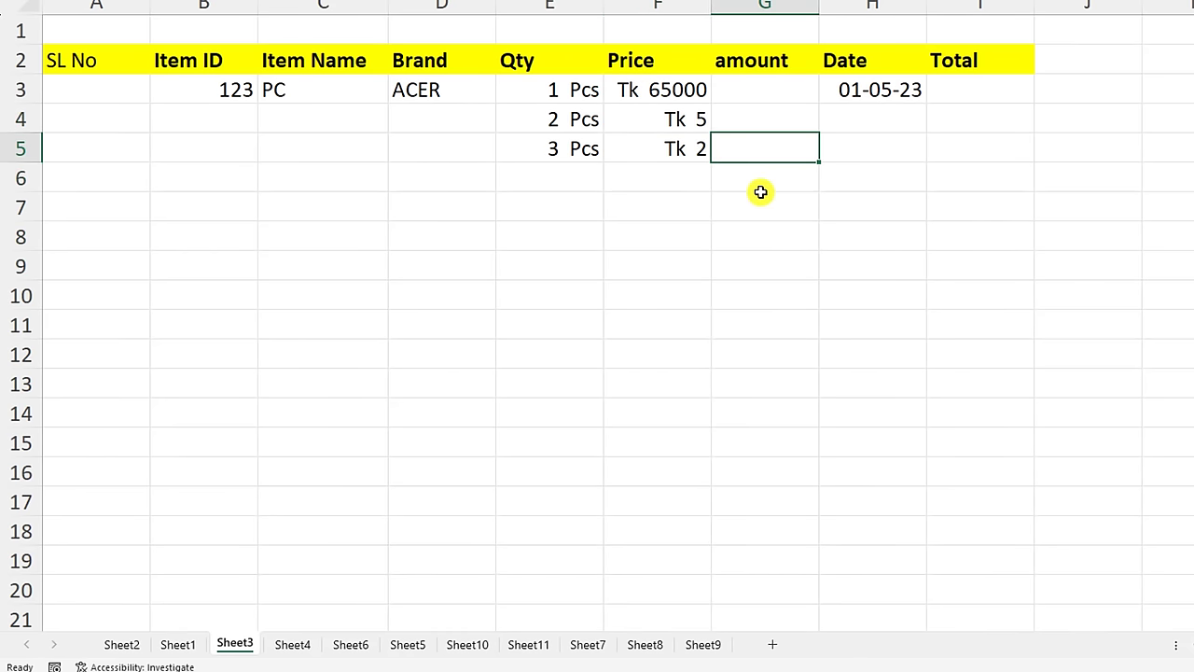
click(778, 92)
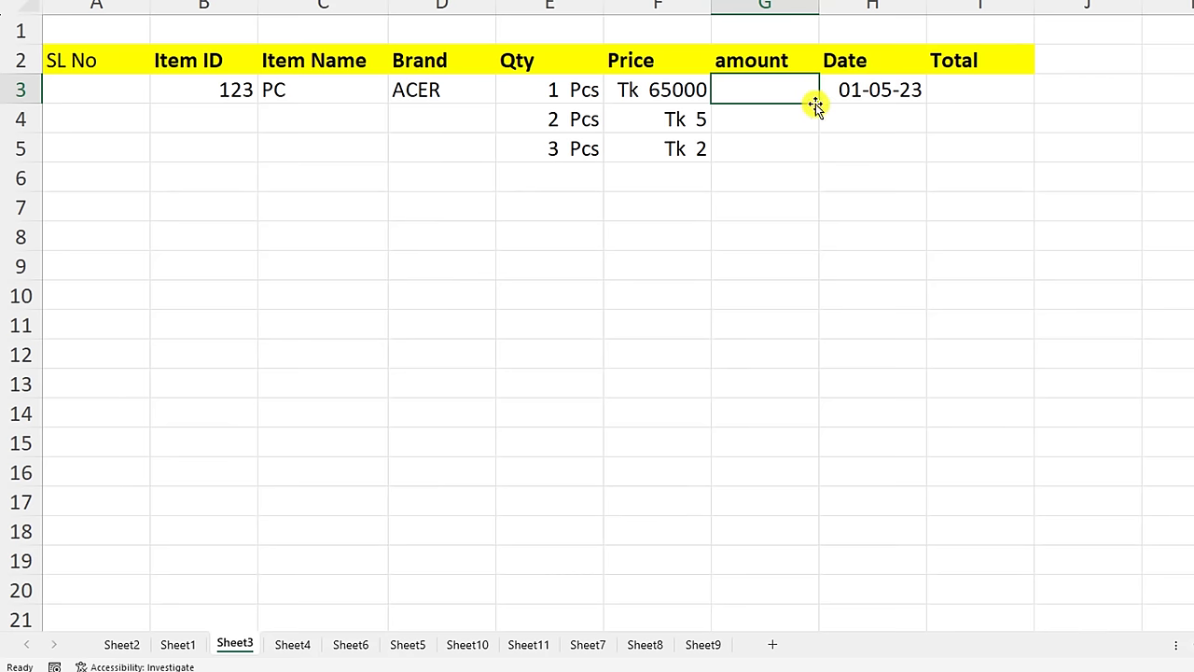
click(1002, 86)
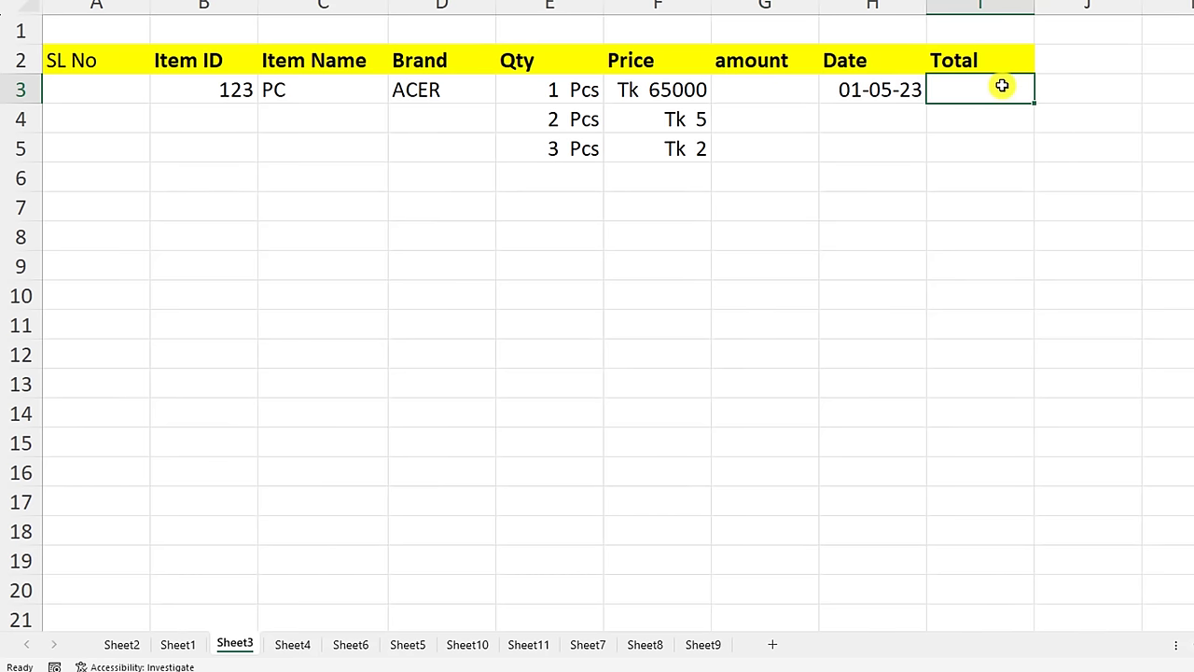
text(=)
- Enter =E3*F3 in I3 and fill the Total formula down to I5
click(570, 90)
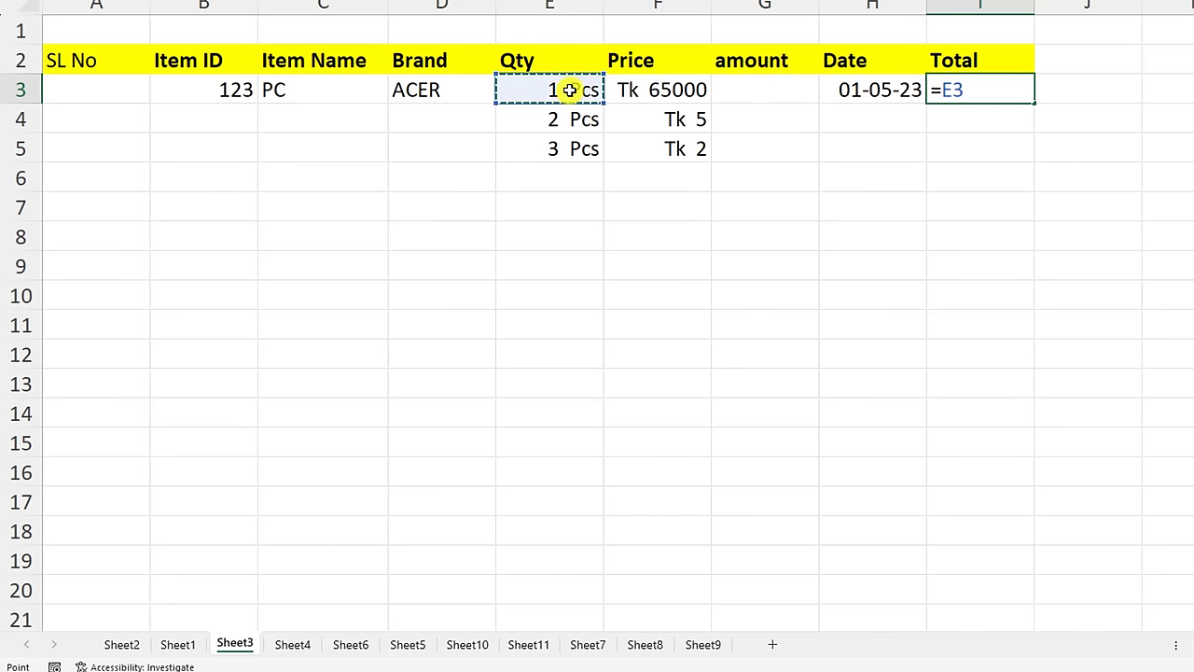
text(*)
click(659, 89)
key(Return)
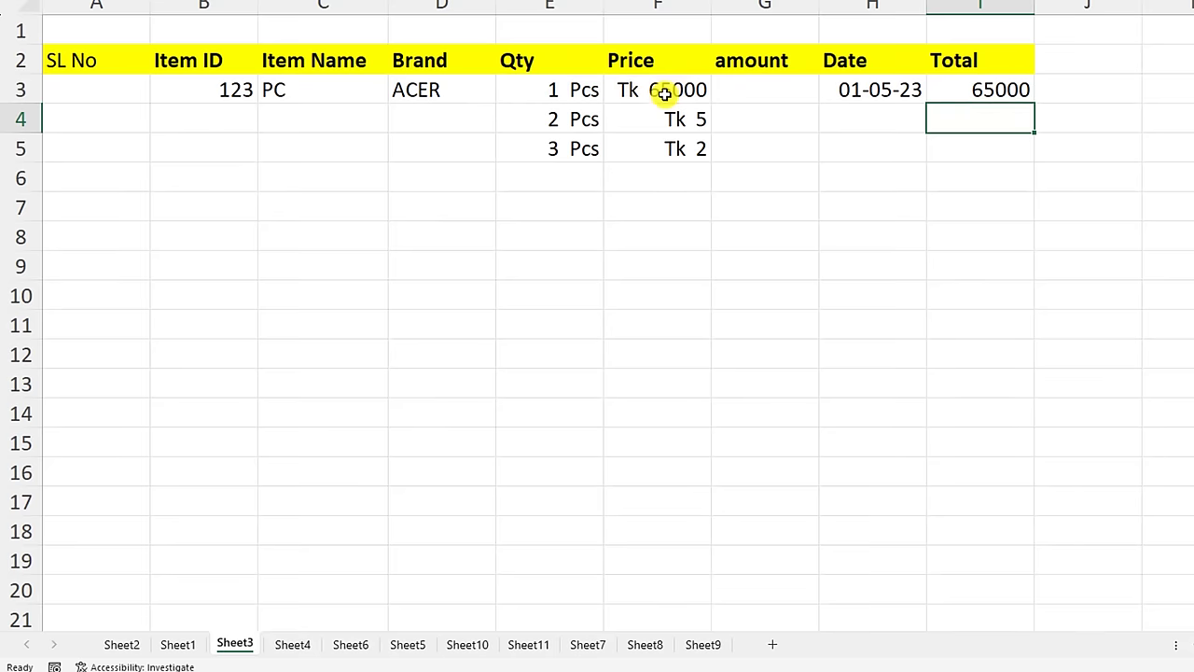
click(993, 97)
drag(1033, 105, 1022, 173)
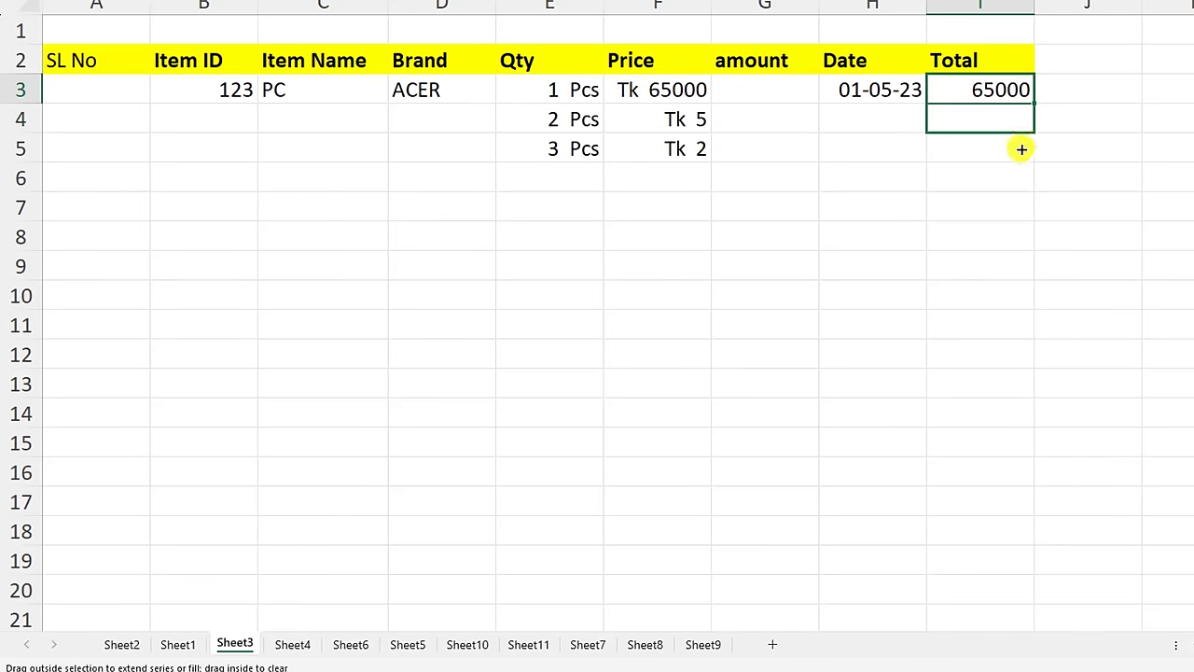
- Change the first item's quantity in E3 to 3
click(546, 91)
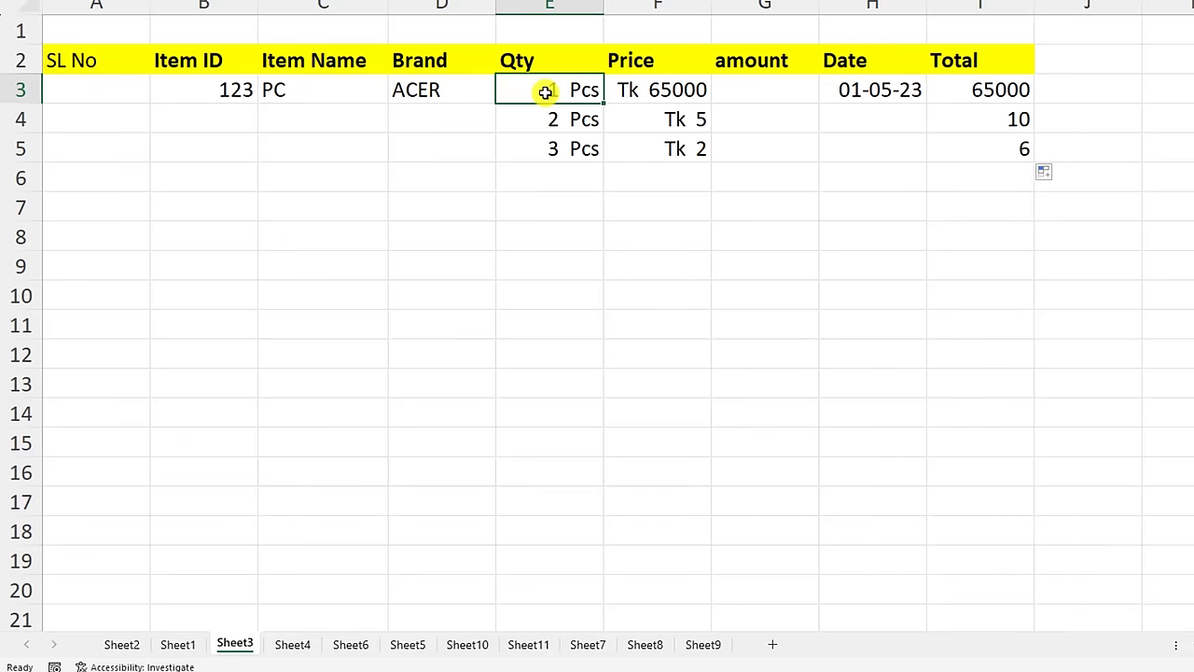
text(3)
key(Return)
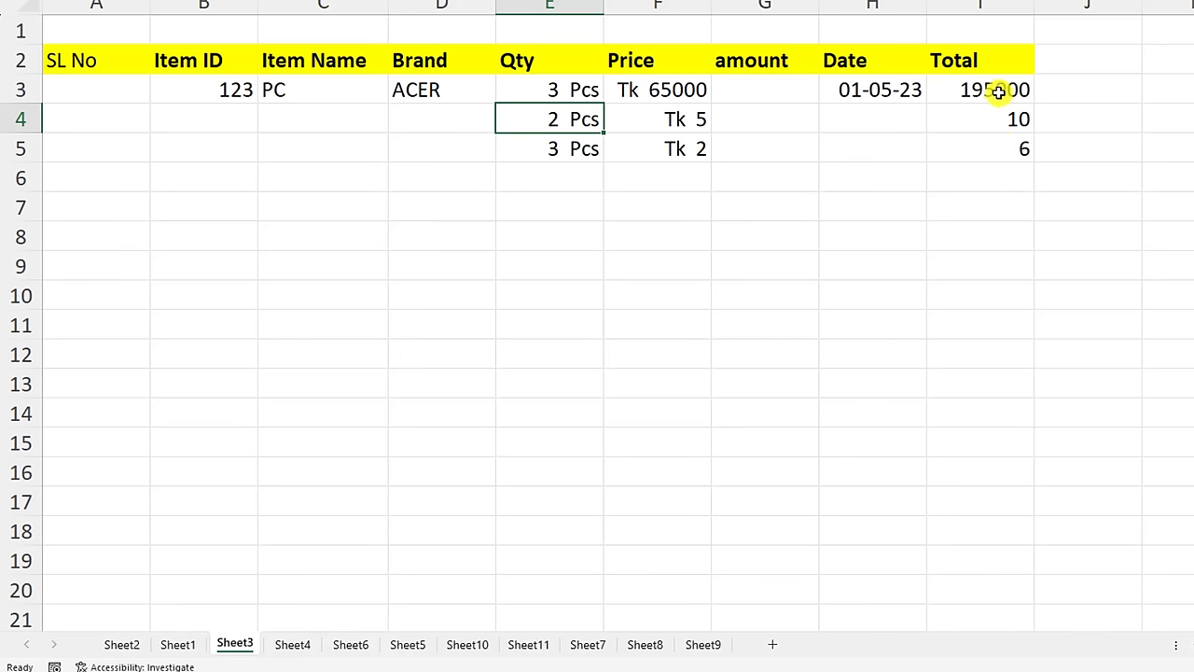
- Copy F5's Tk format onto totals I3:I5 and widen column I to fit Tk 195000
click(672, 149)
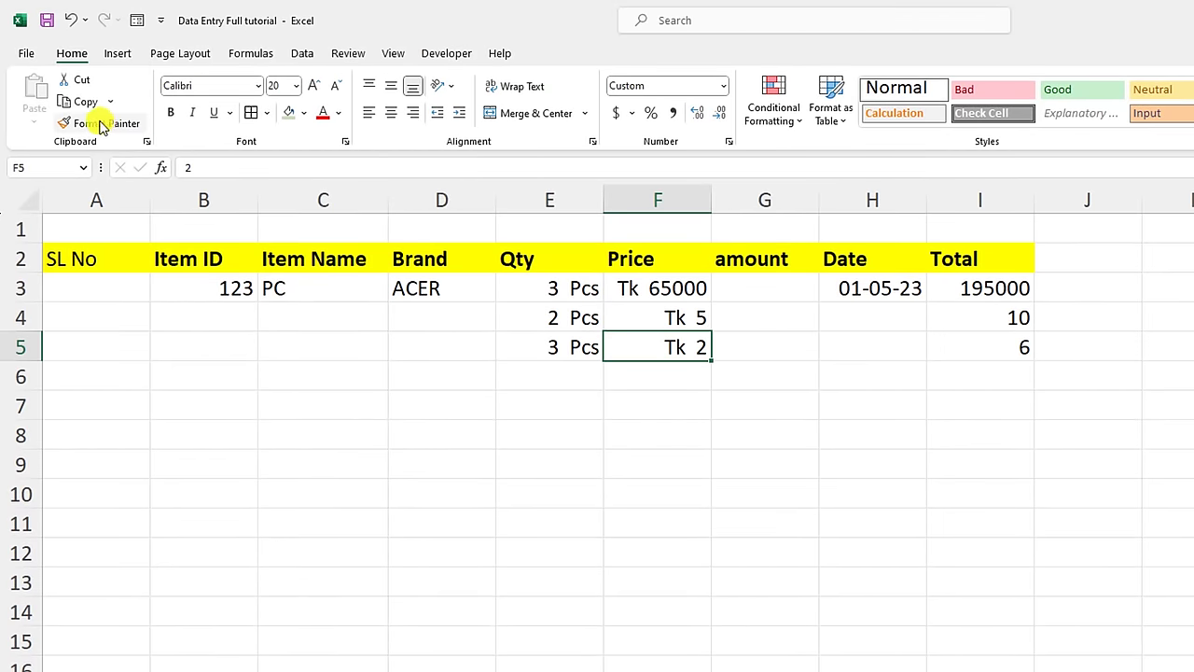
click(101, 124)
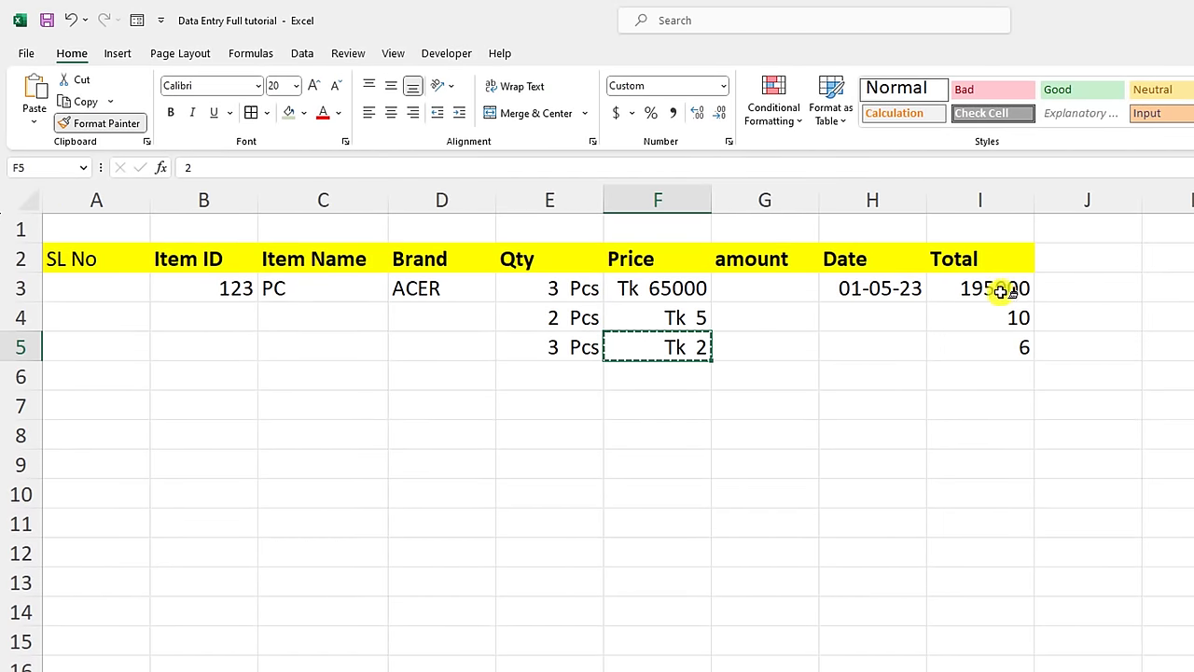
drag(1001, 291, 999, 347)
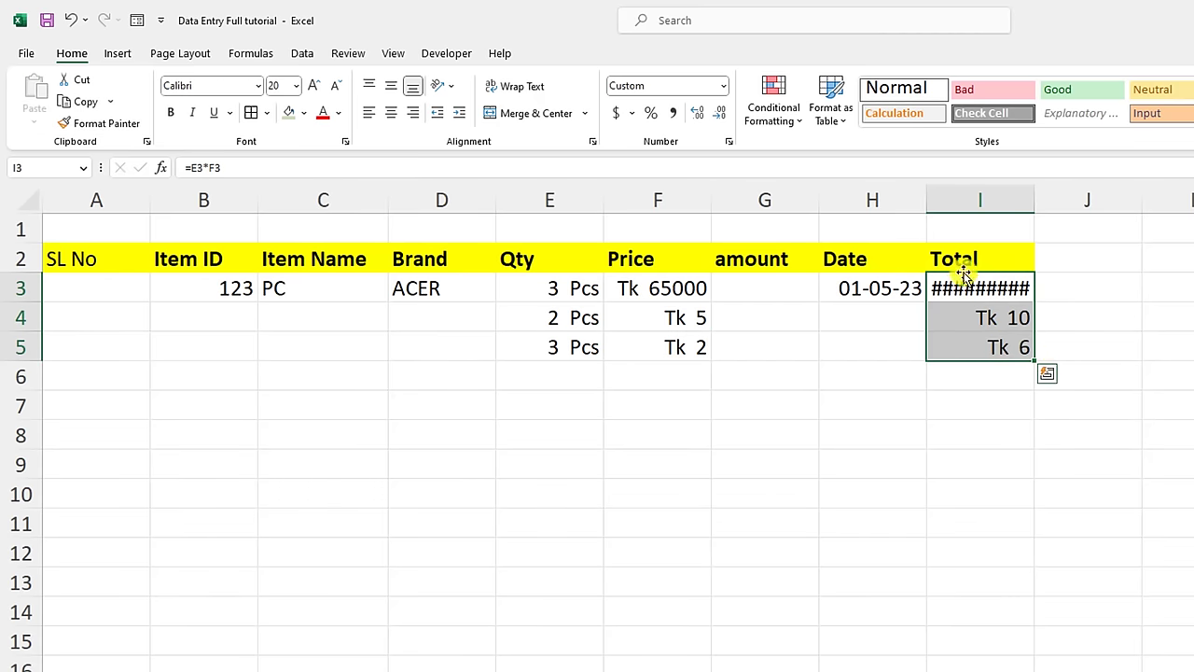
drag(1034, 200, 1062, 200)
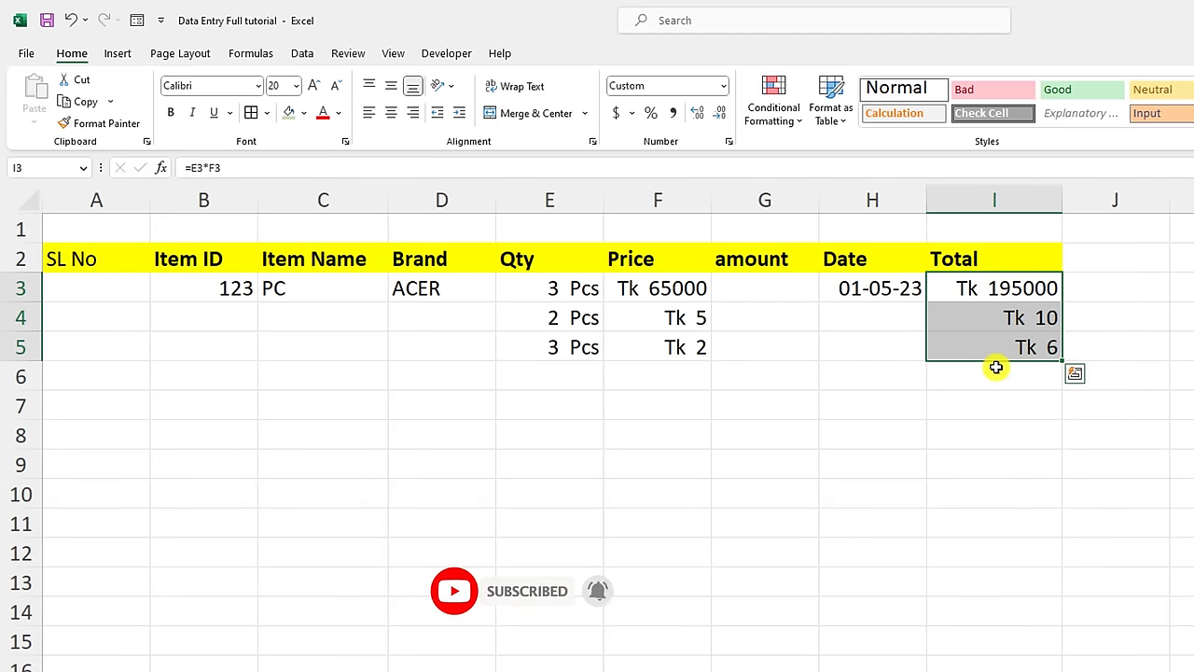
click(980, 465)
click(868, 293)
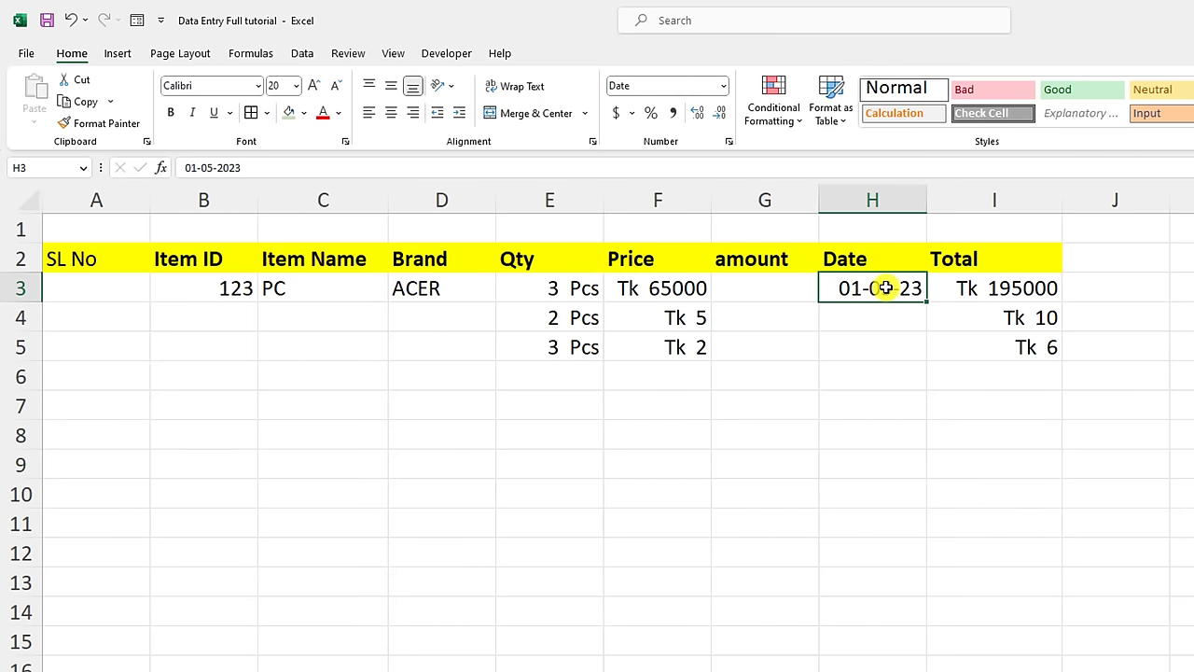
- Format the dates in H3:H13 with the long weekday, month, day, year style
drag(885, 287, 888, 588)
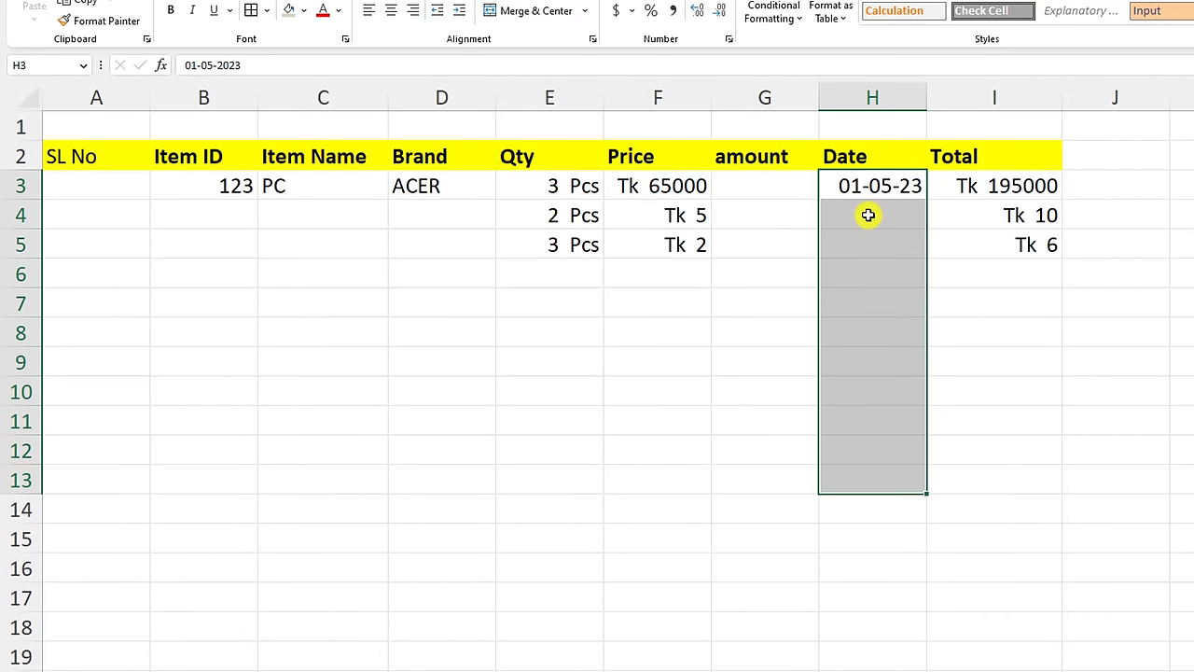
right_click(868, 248)
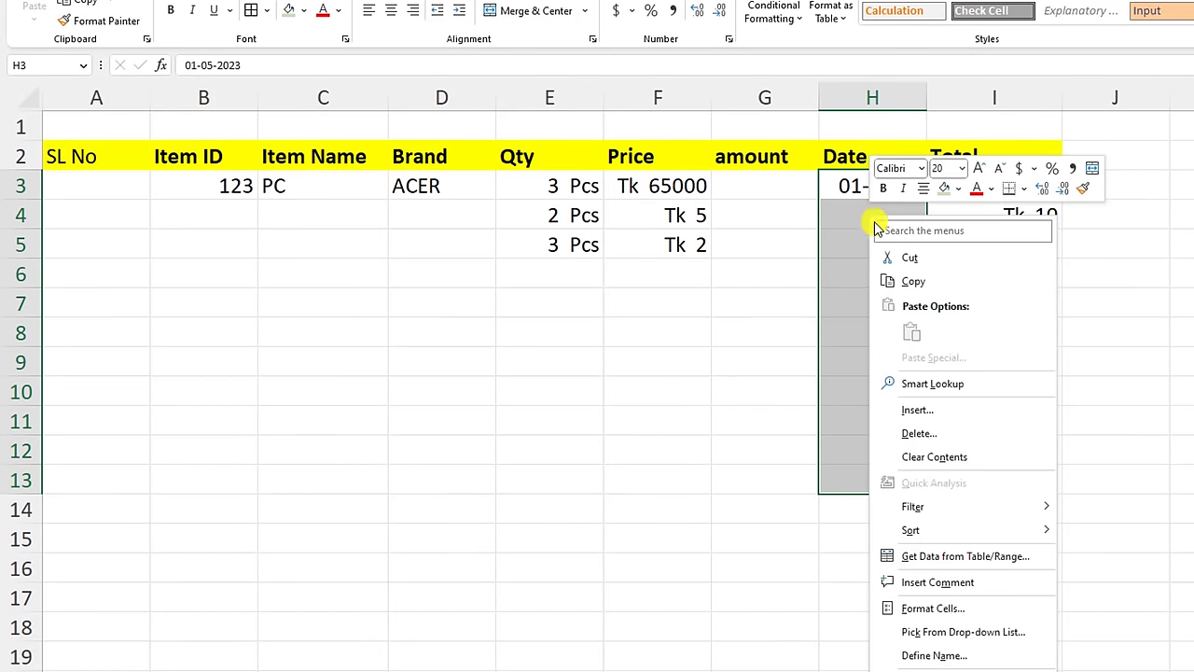
click(934, 609)
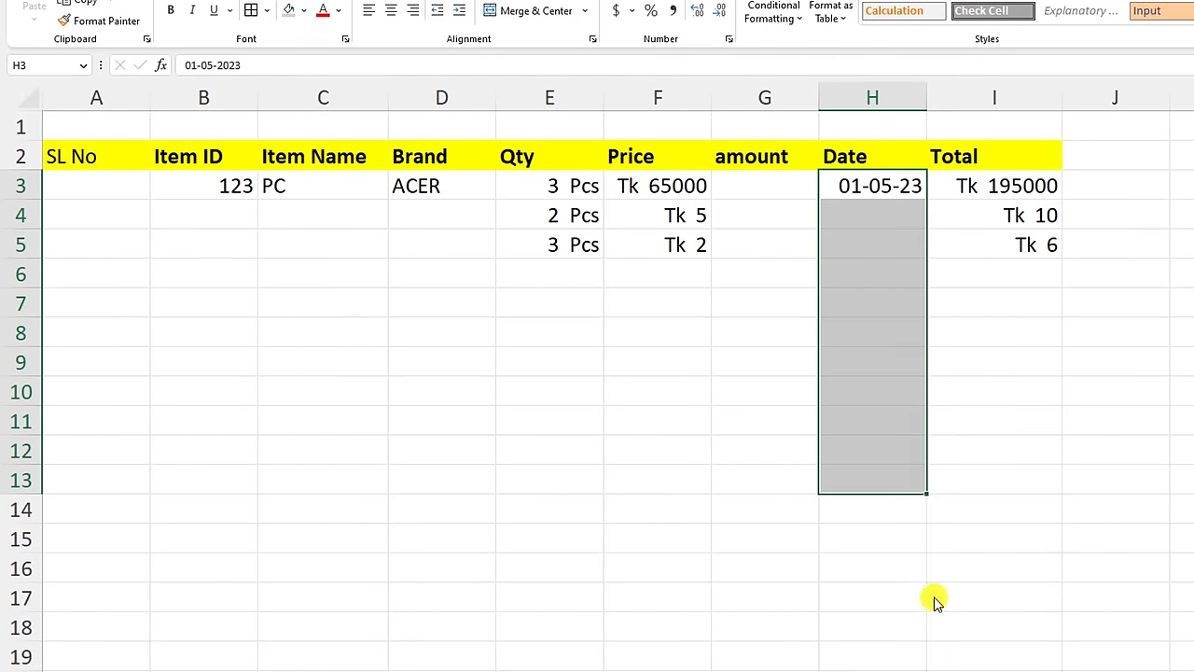
click(739, 482)
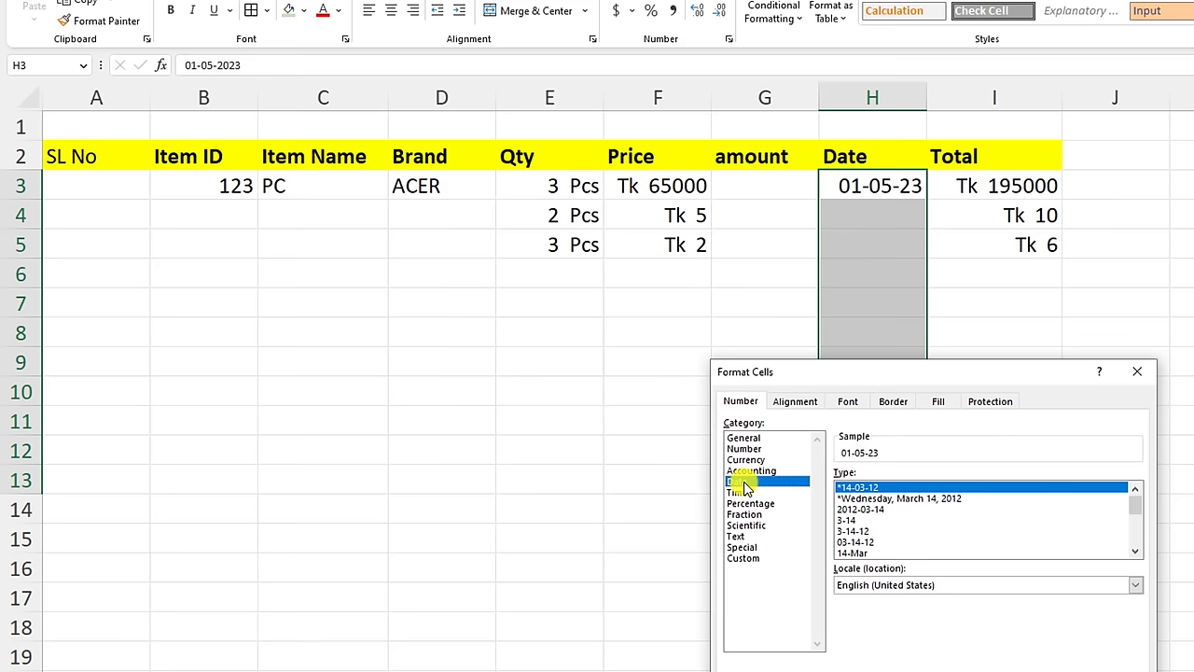
click(885, 500)
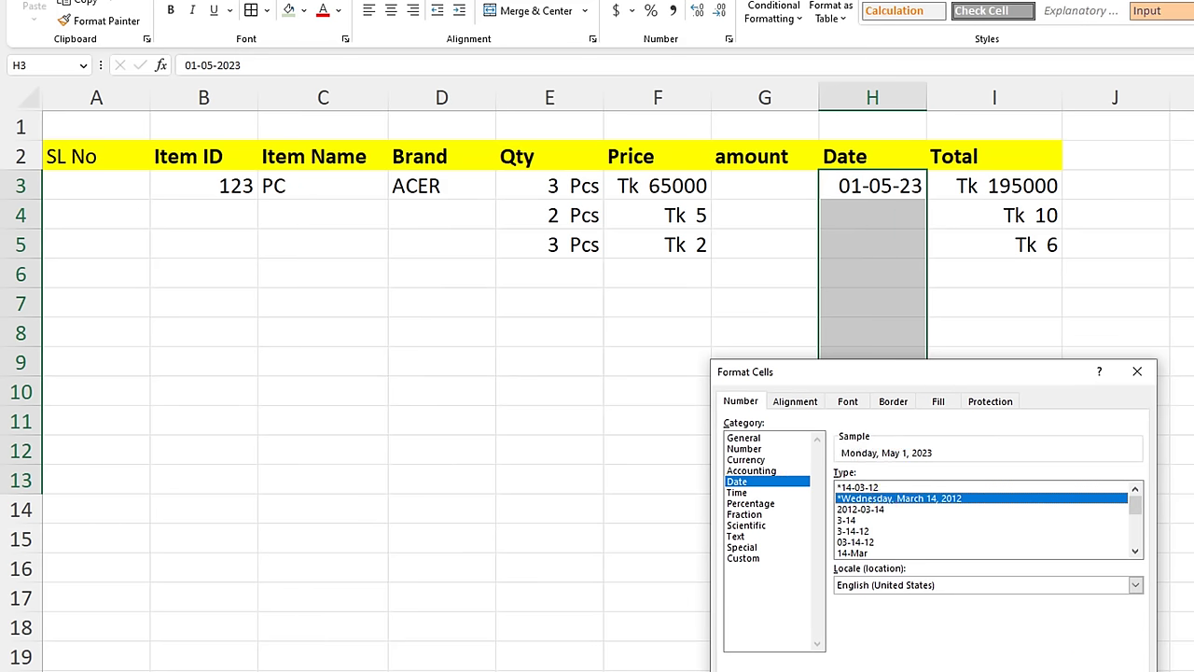
key(Return)
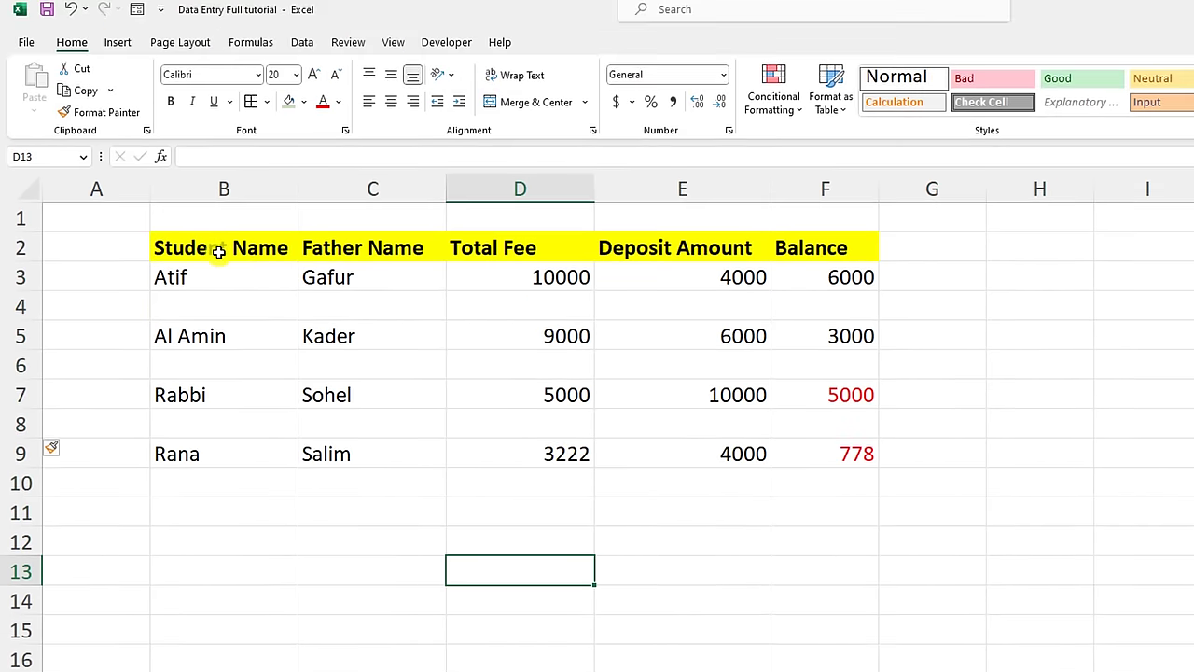
- Apply All Borders to the student fee table B2:F9
mouse_move(181, 253)
mouse_down()
mouse_move(838, 436)
mouse_move(830, 457)
mouse_up()
click(250, 113)
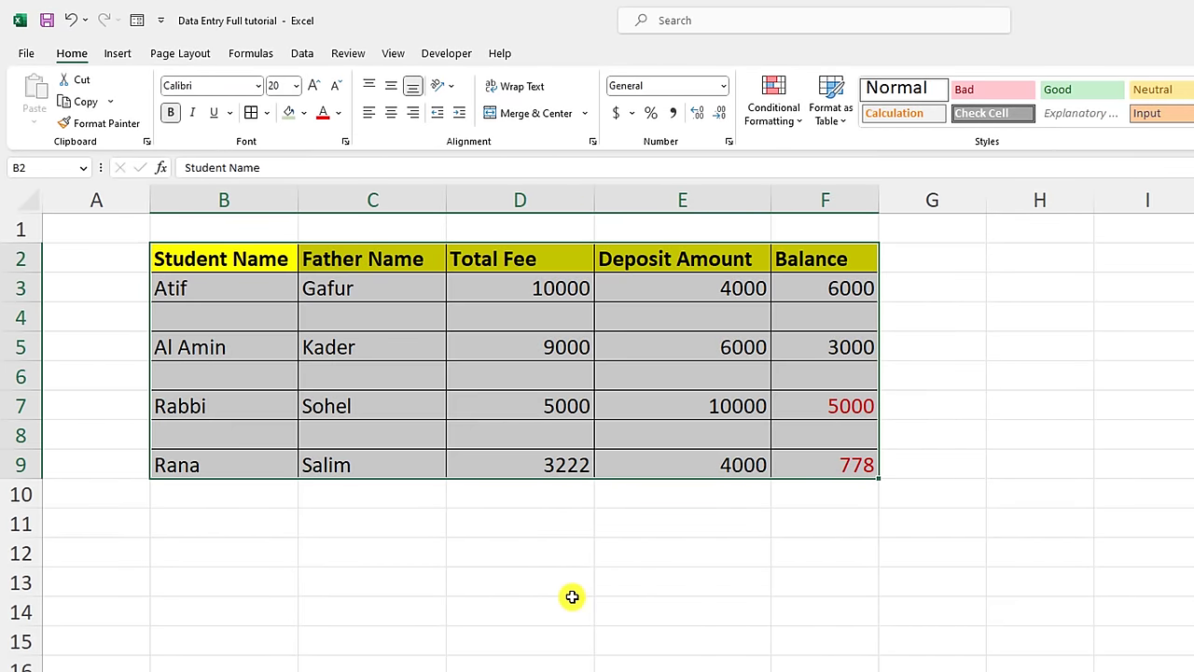
click(572, 599)
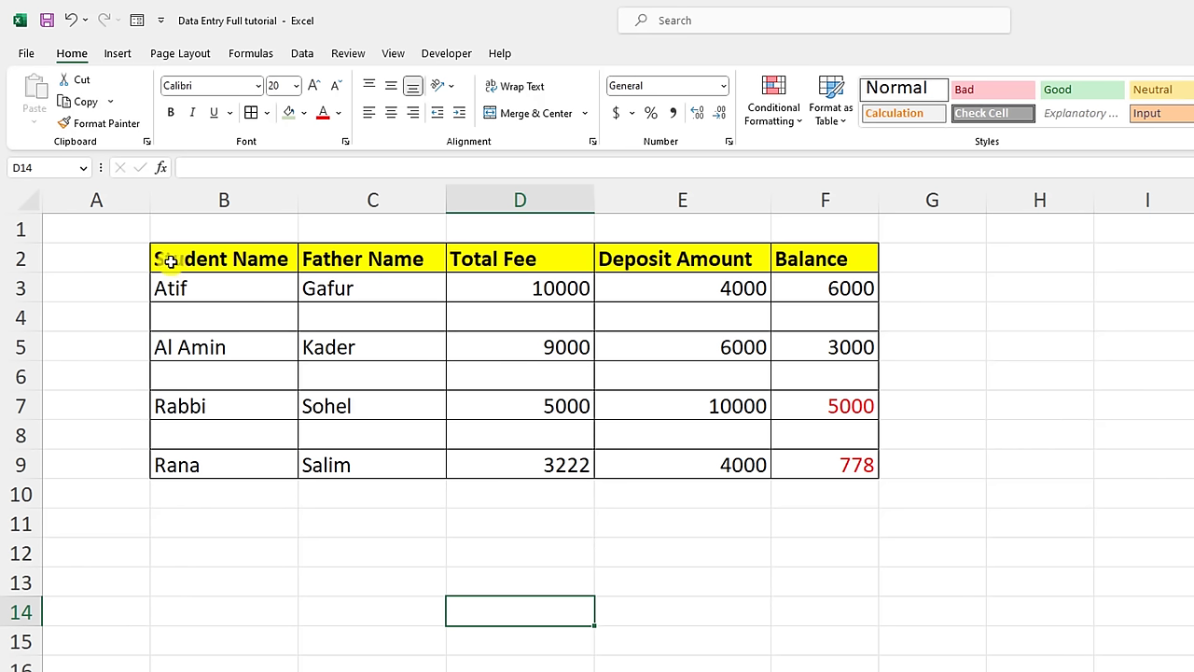
- Delete empty row 4, then undo the deletion with Ctrl+Z
right_click(22, 318)
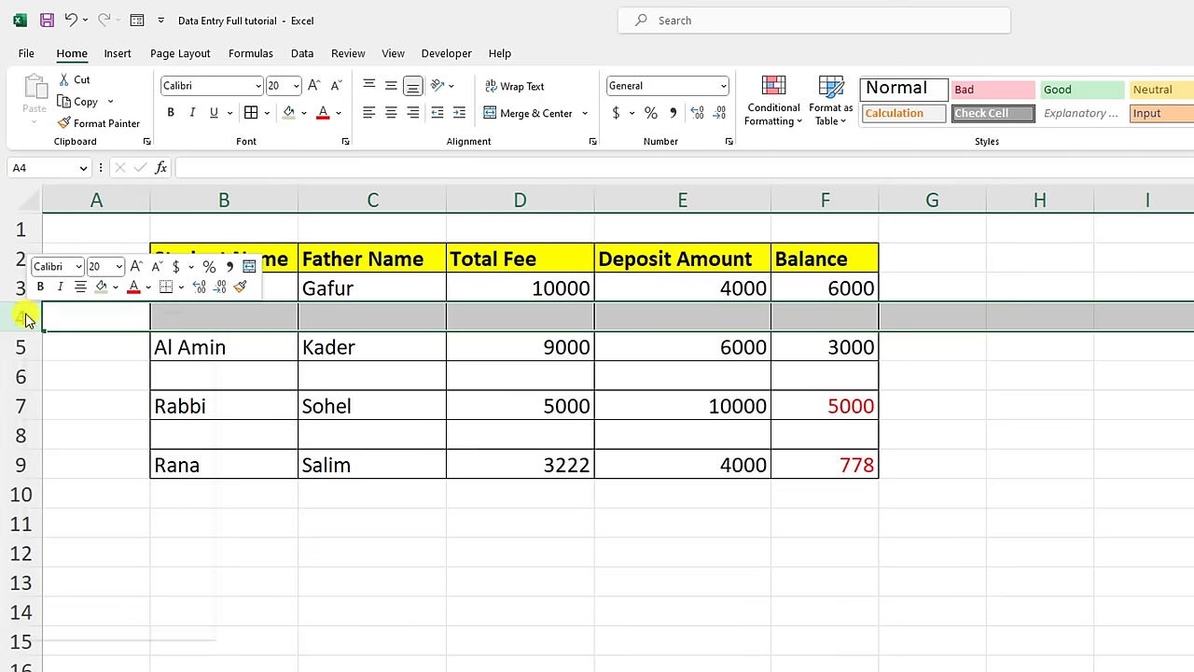
click(60, 502)
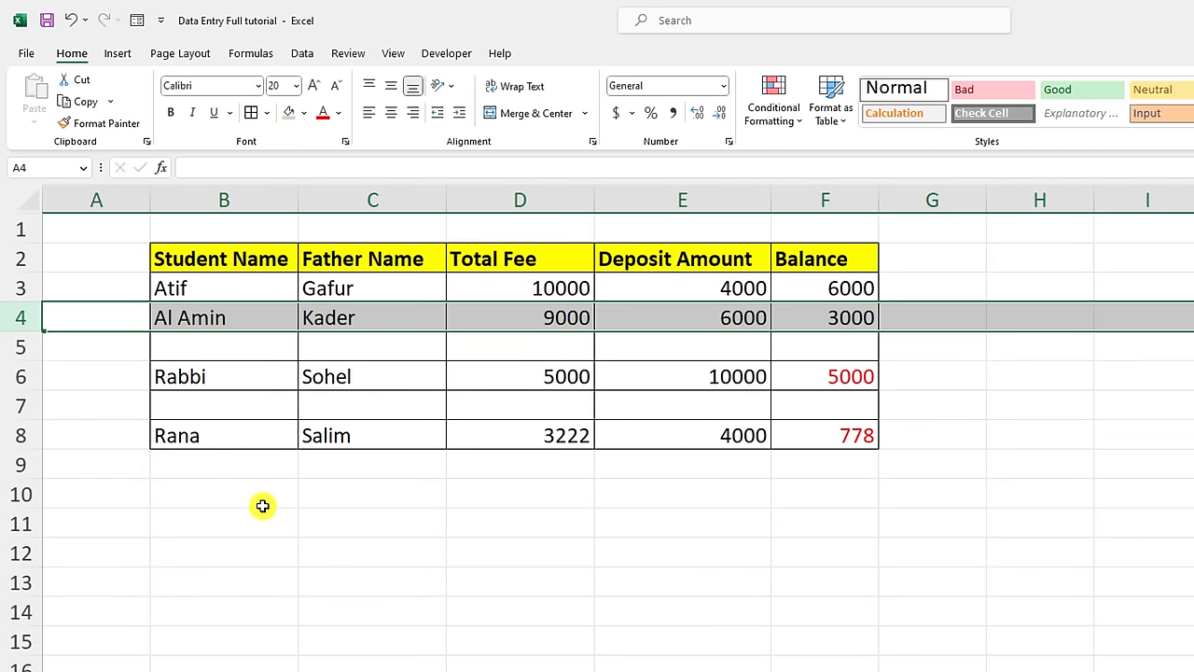
key(ctrl+z)
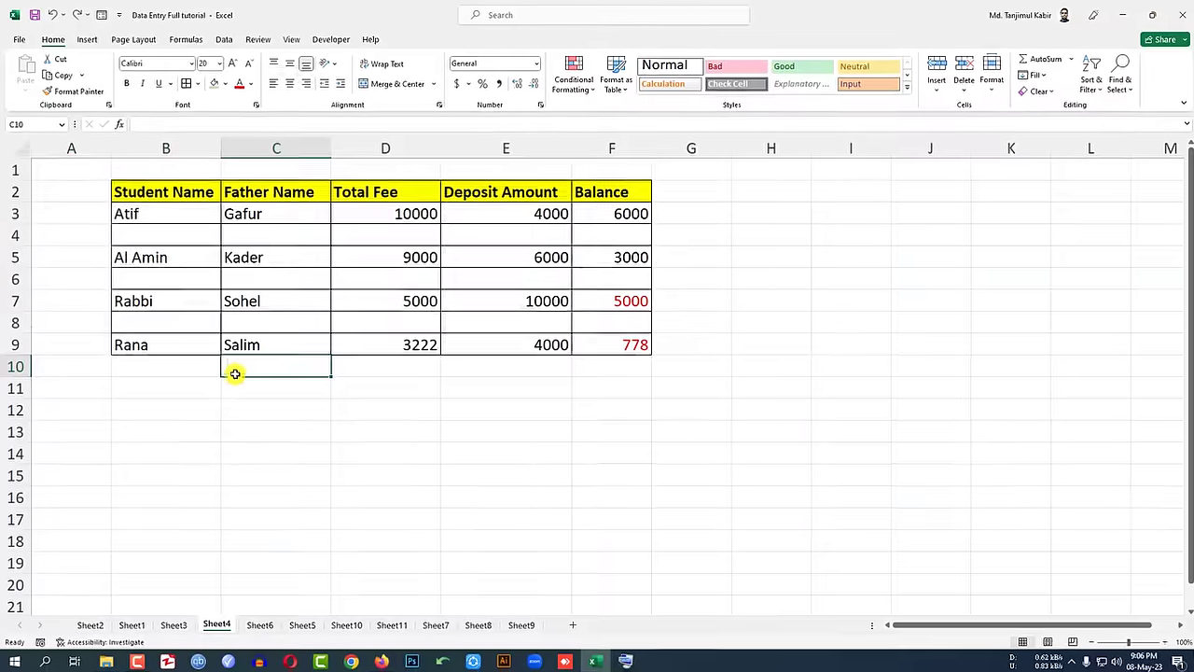
- Select the fee table's blank cells with Go To Special > Blanks and delete their entire rows
drag(133, 192, 617, 336)
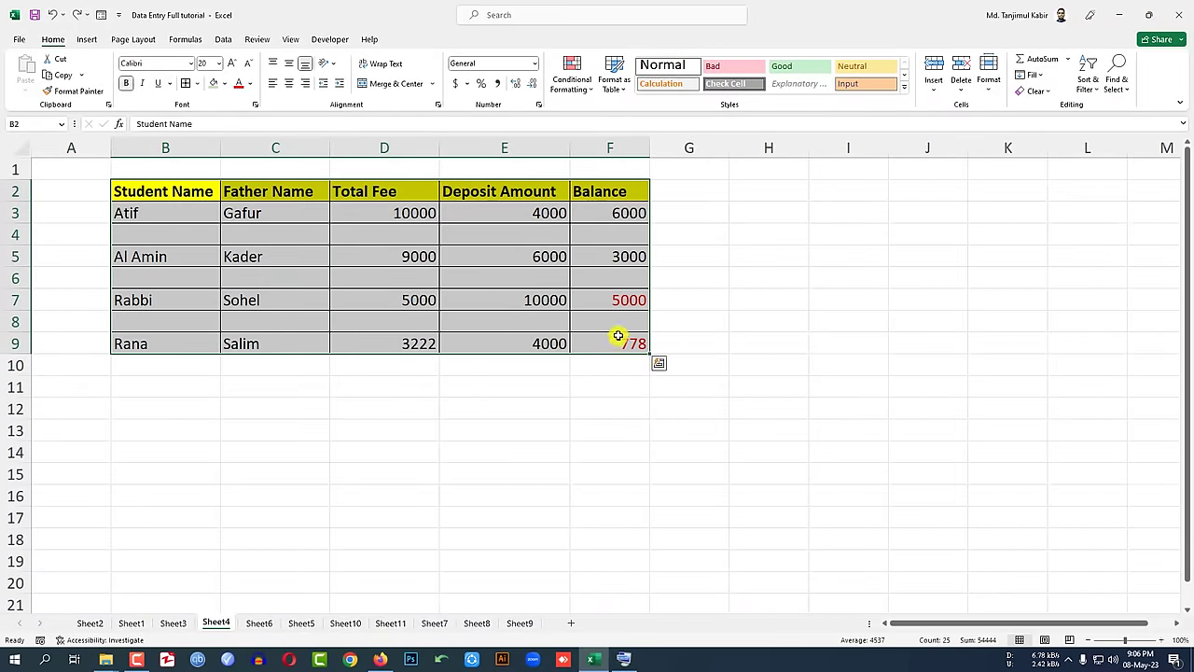
click(1131, 96)
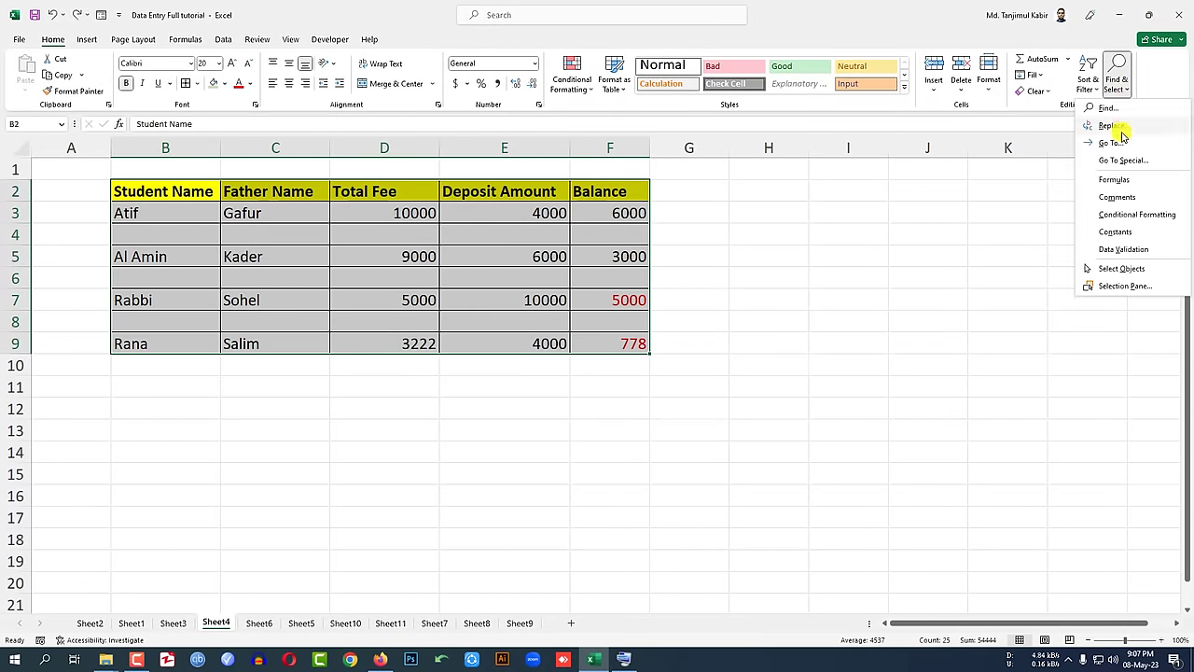
click(1122, 160)
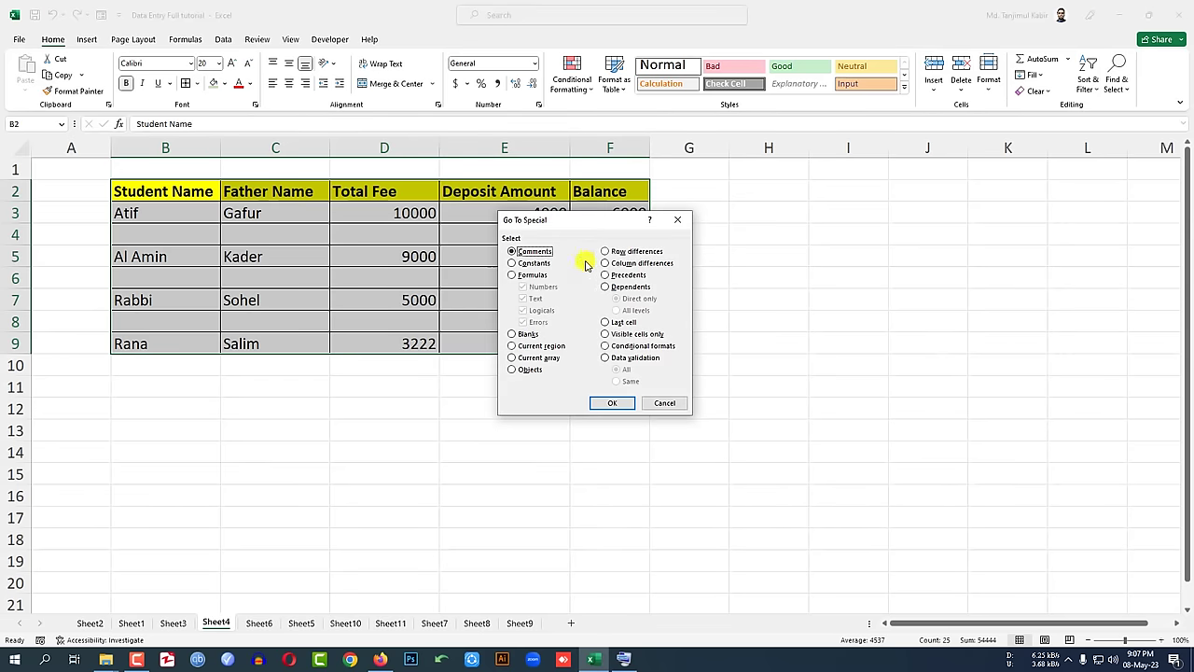
click(612, 403)
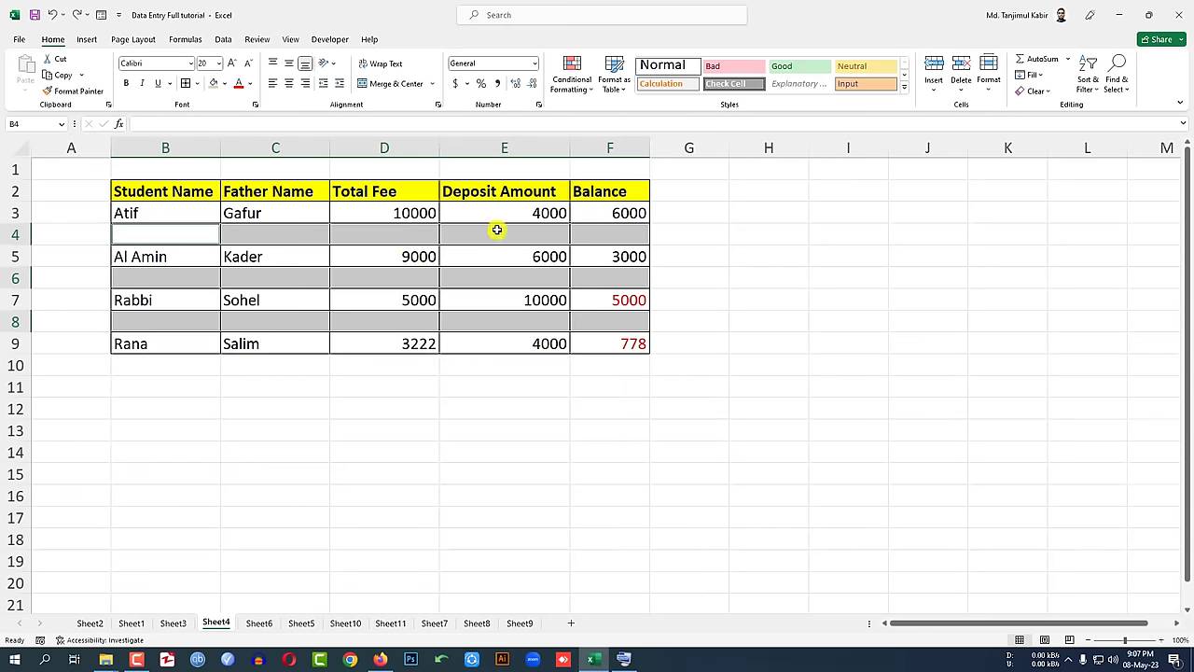
right_click(393, 231)
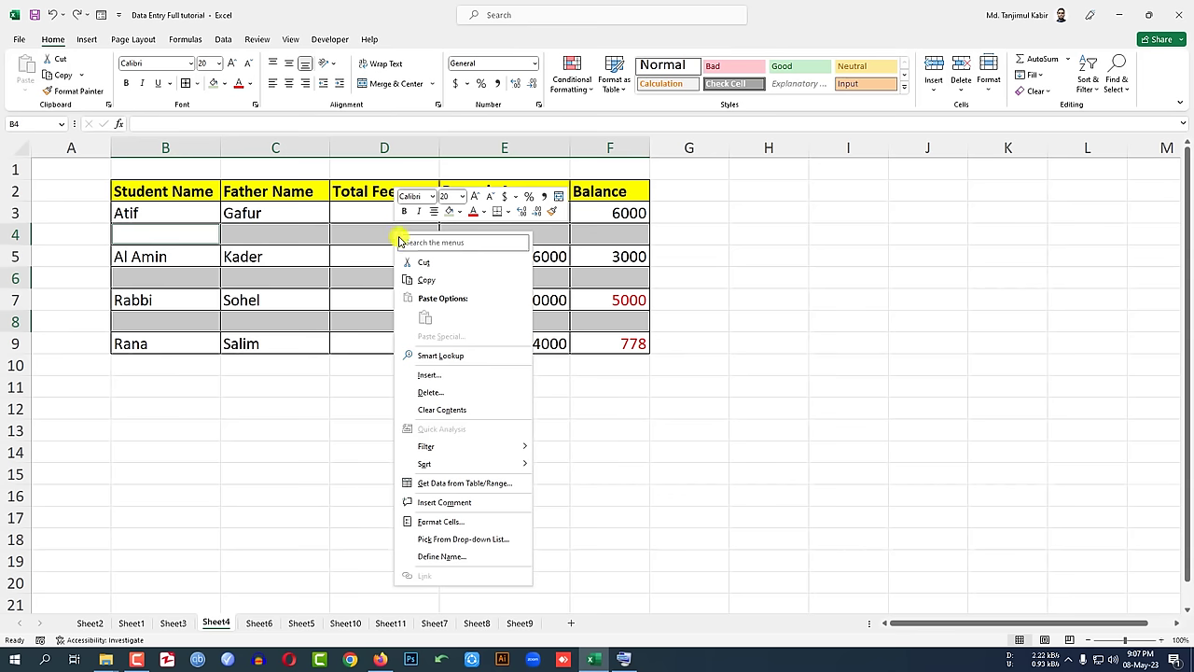
click(434, 395)
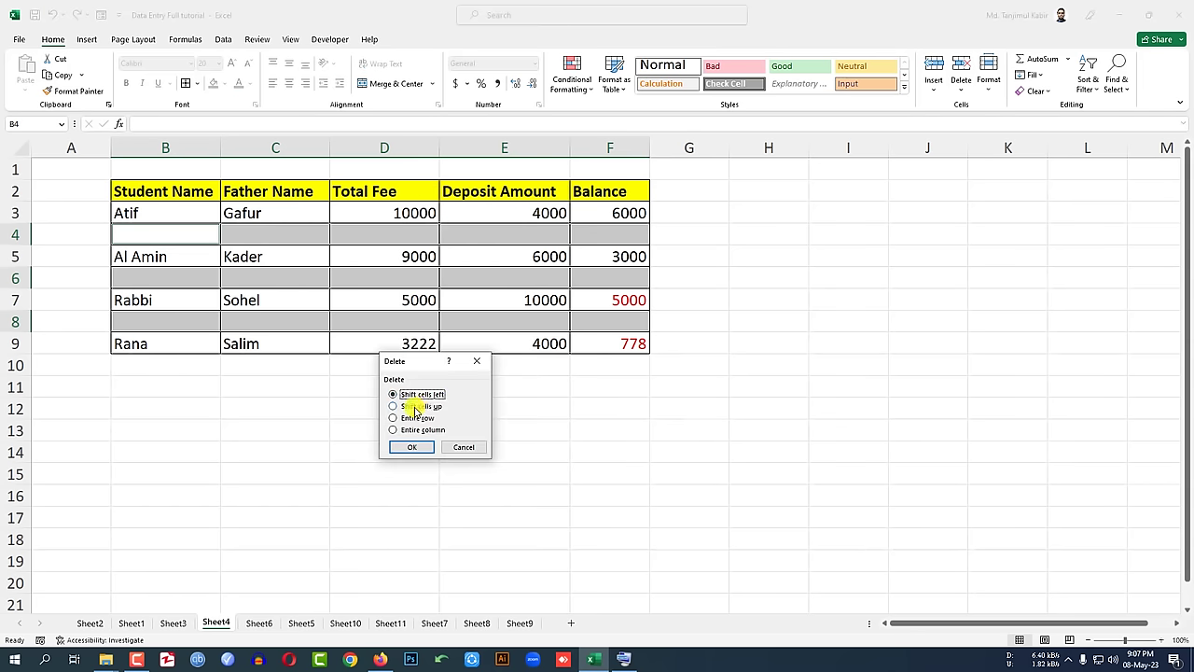
click(393, 418)
click(408, 446)
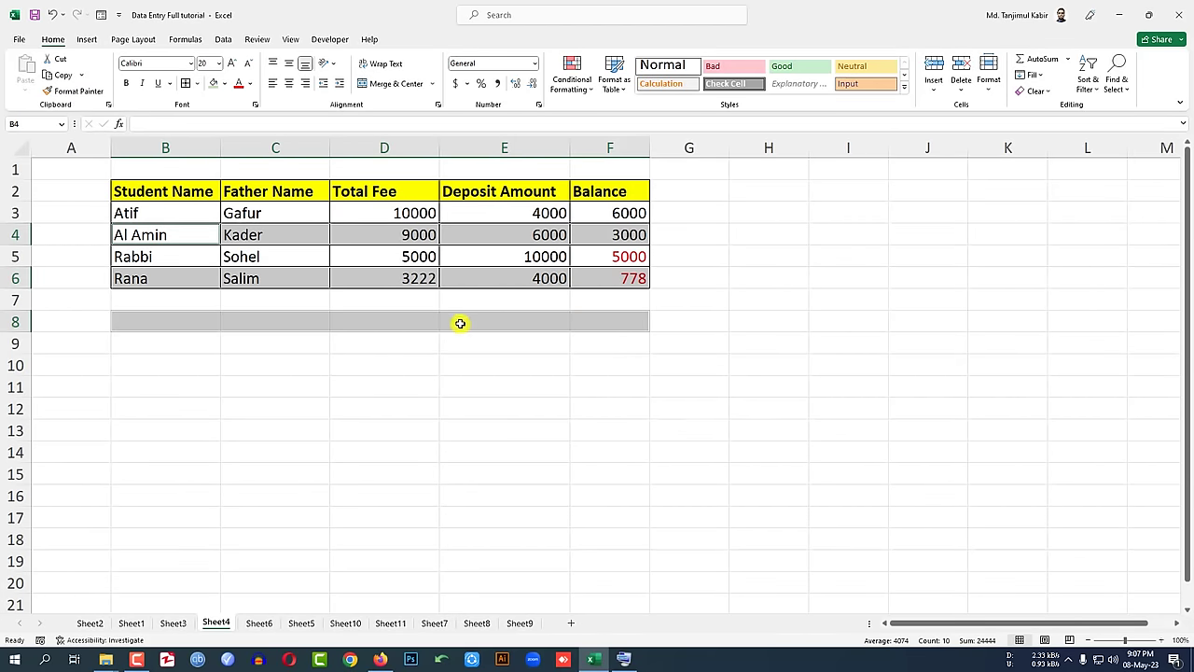
click(402, 300)
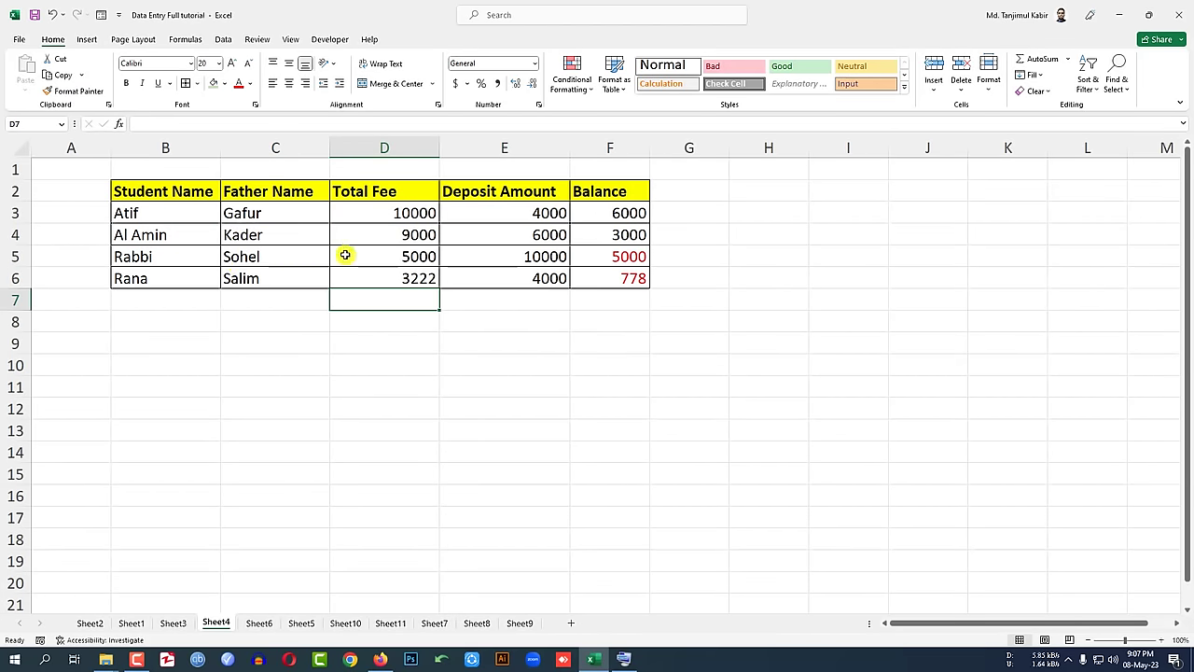
- Clear the existing Balance values in F3:F6
click(423, 215)
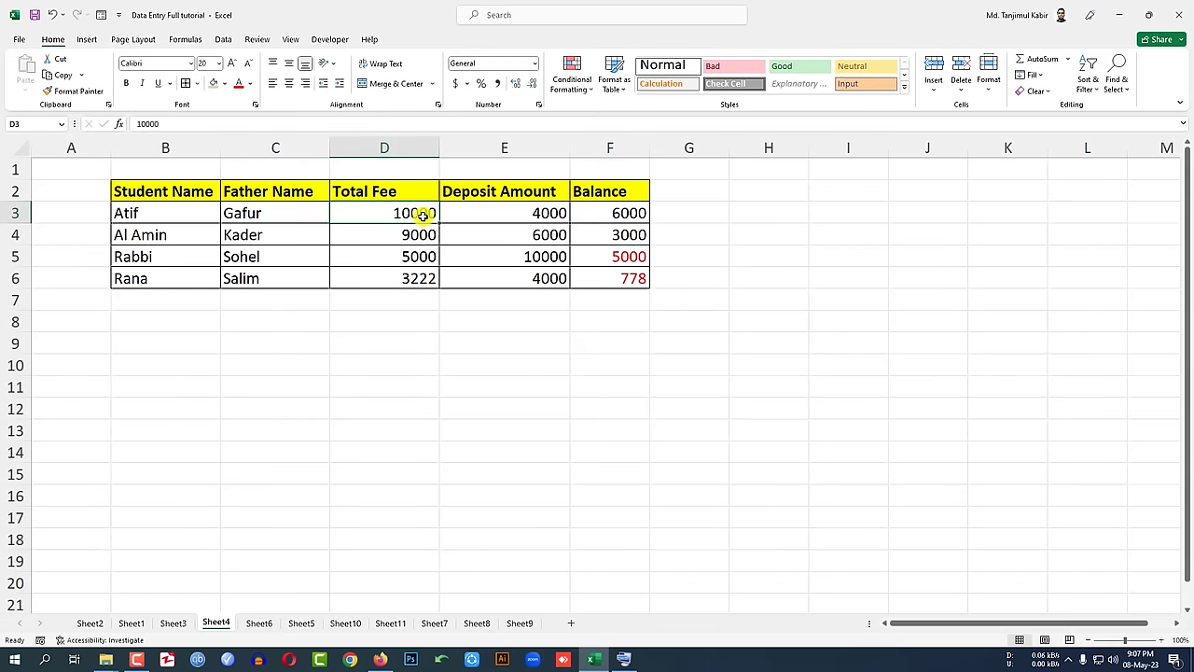
click(535, 217)
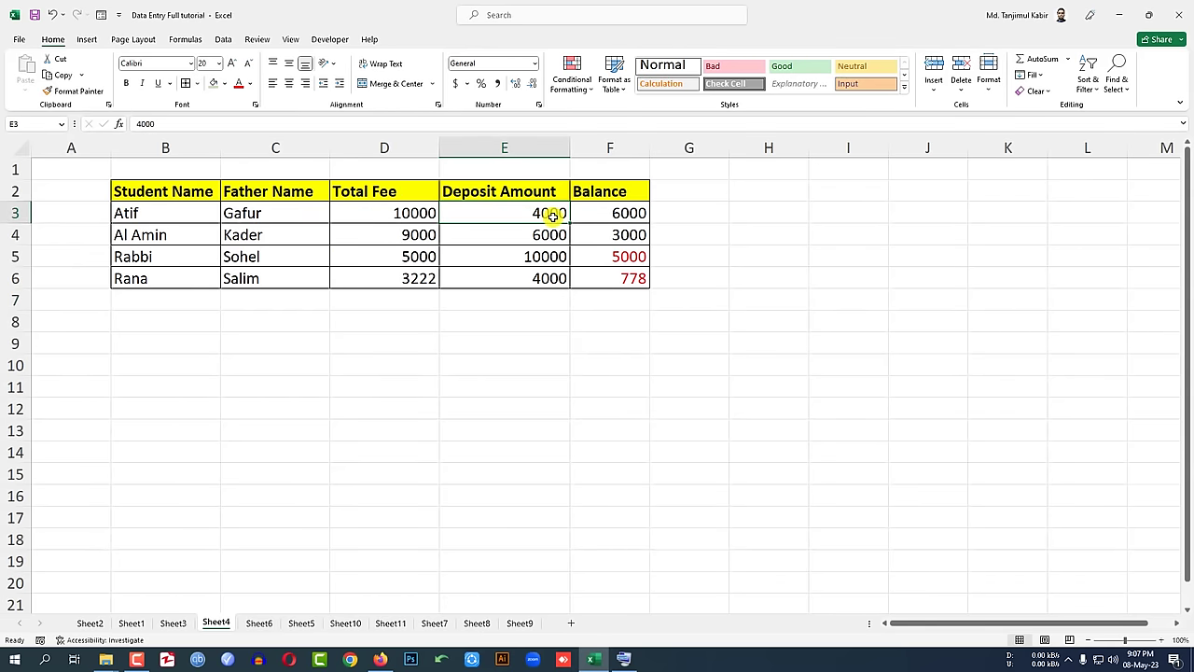
drag(610, 214, 629, 270)
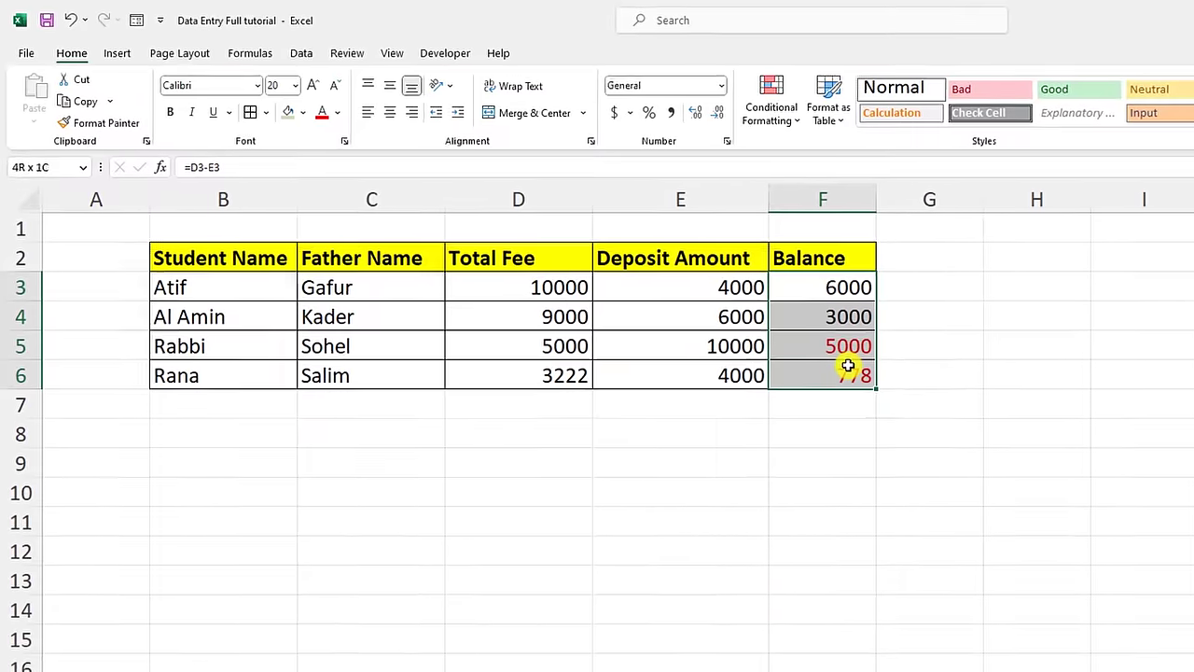
key(Delete)
- Enter =E3-D3 in F3 and fill the Balance formula down to F6
click(827, 292)
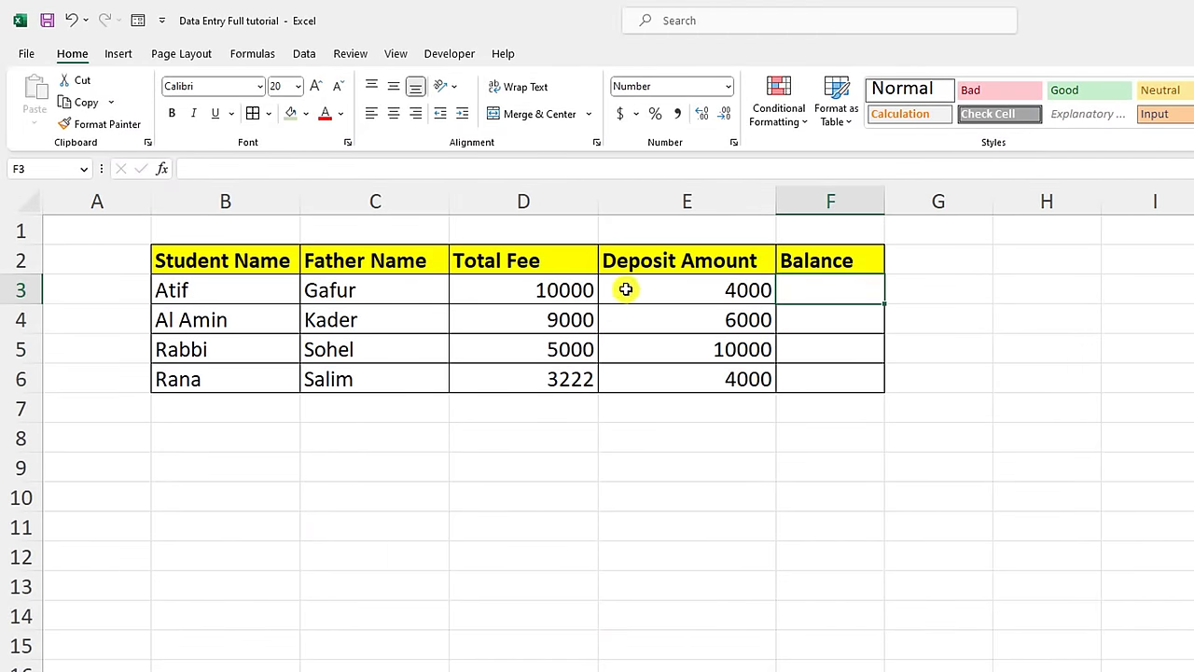
text(=)
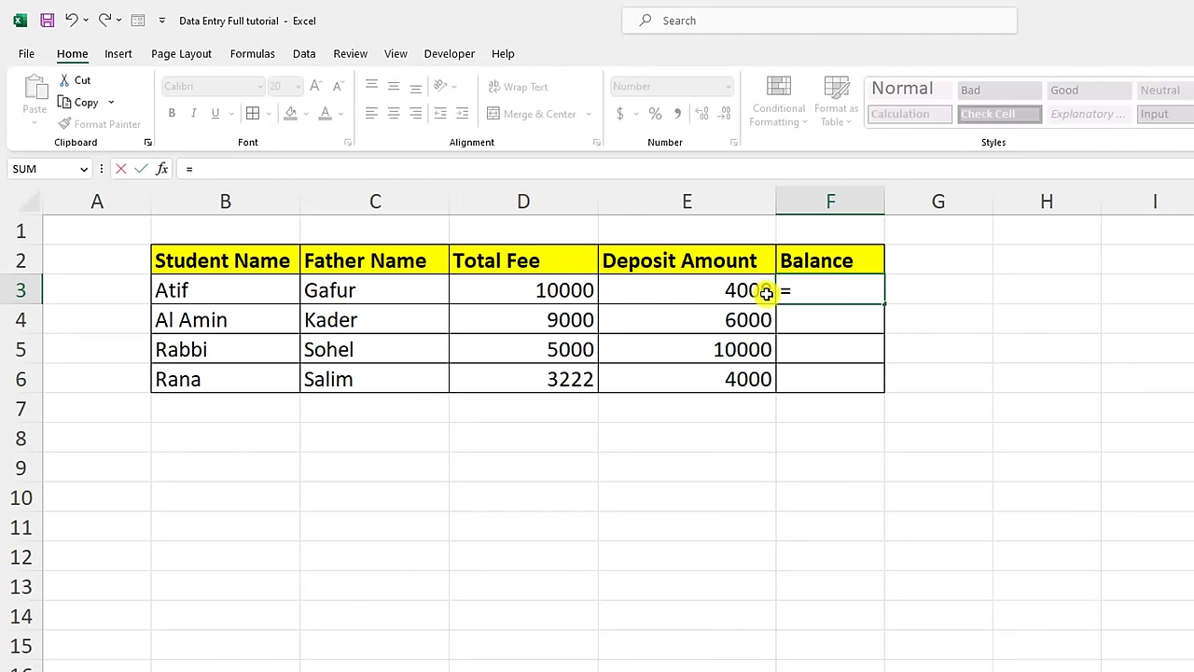
click(762, 292)
text(-)
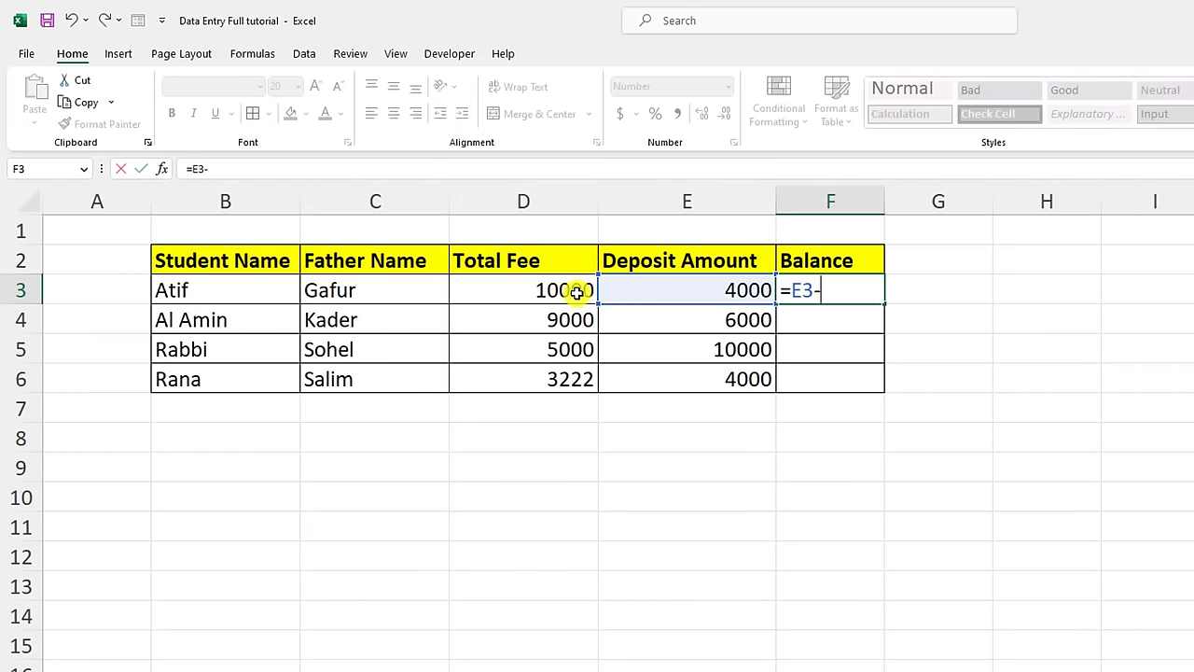
click(573, 292)
key(Return)
click(855, 293)
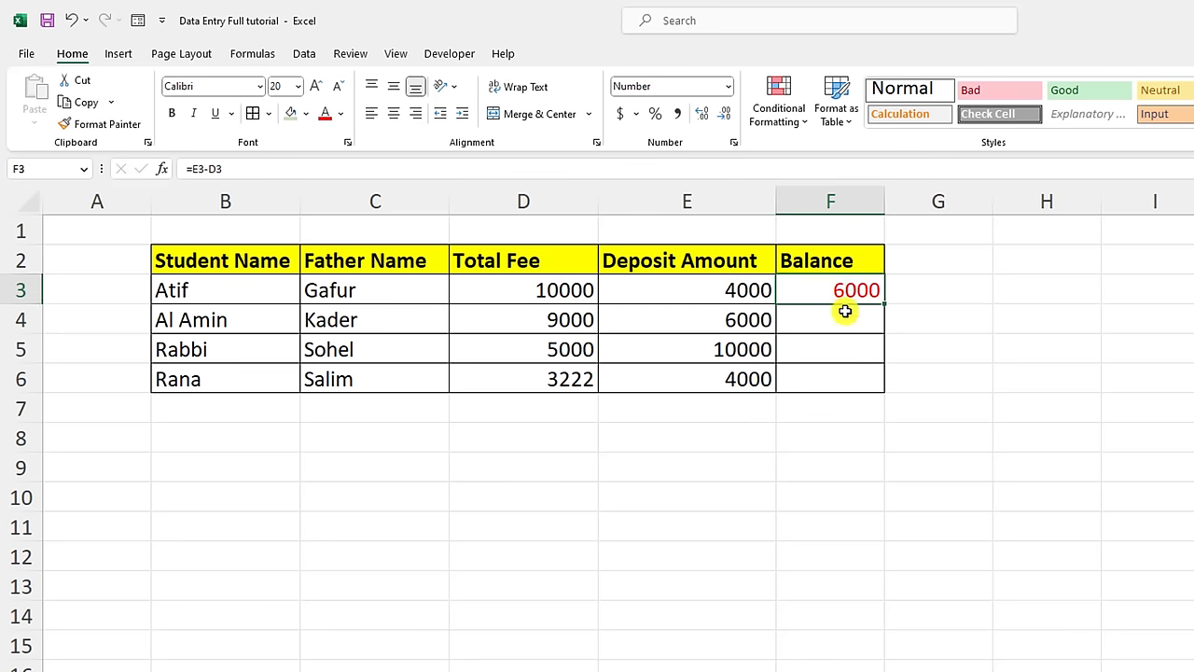
drag(883, 304, 875, 392)
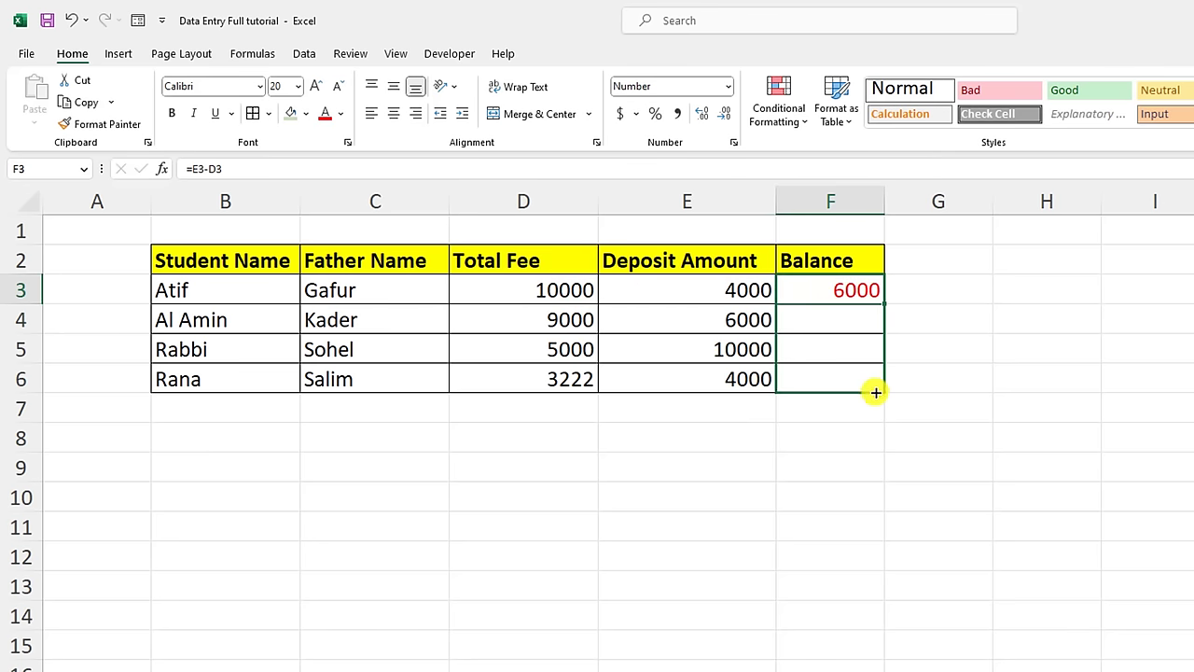
click(859, 317)
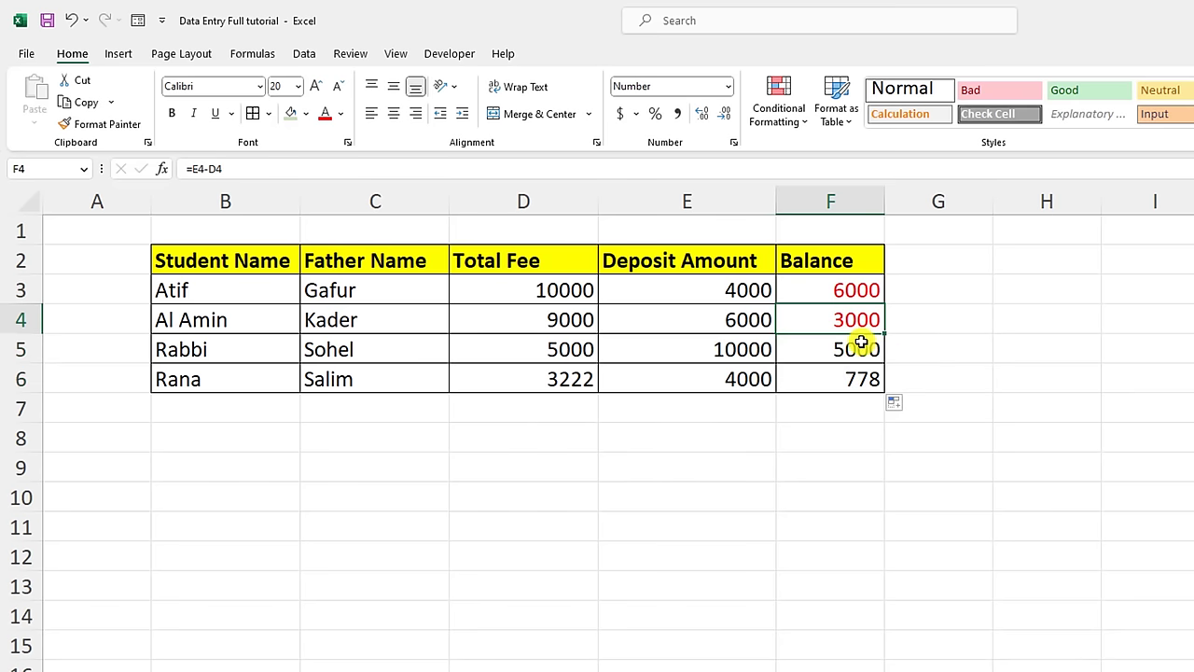
click(851, 350)
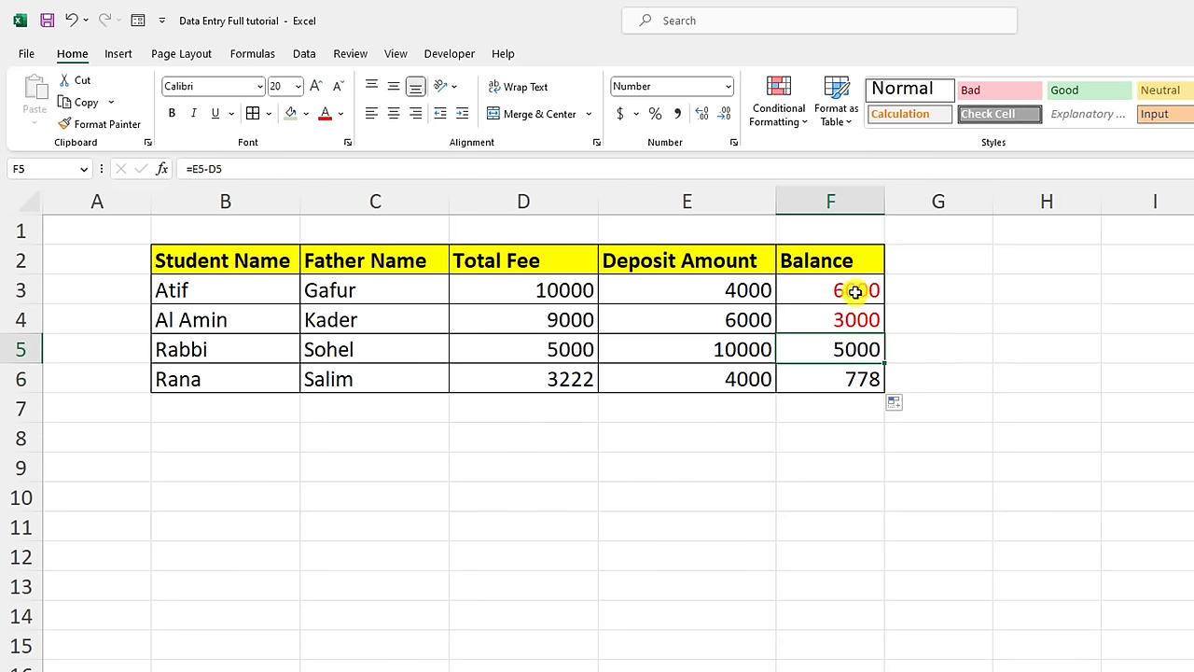
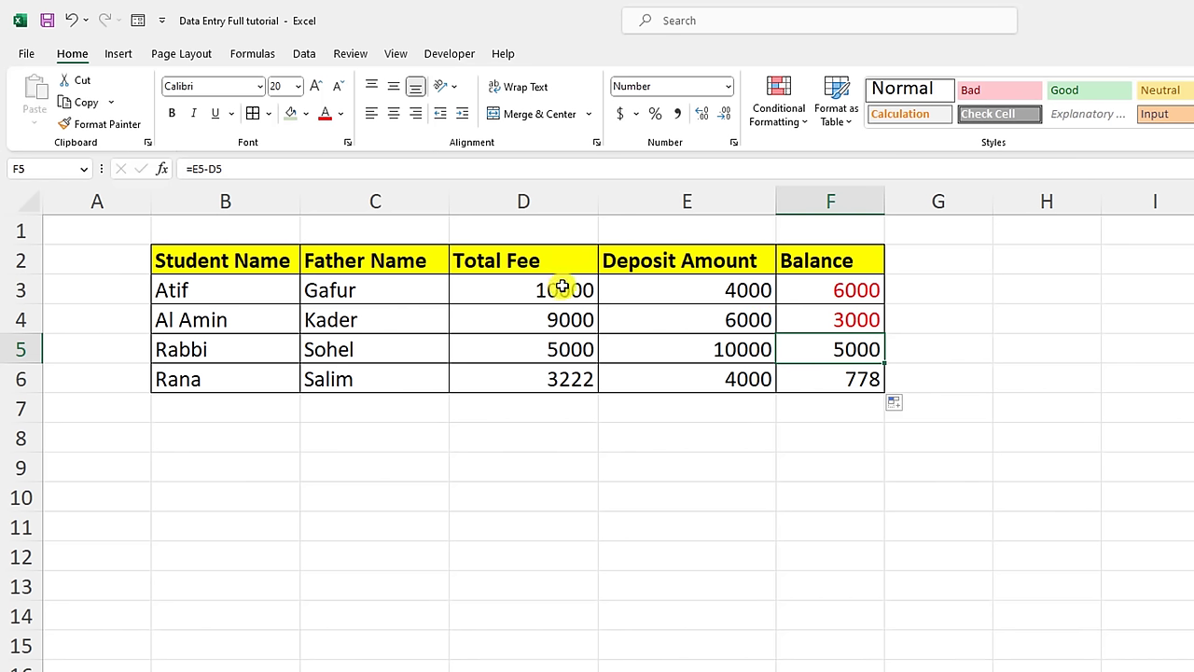
- Select the four Balance values F3:F6 and give them a minus-sign negative number format
click(855, 293)
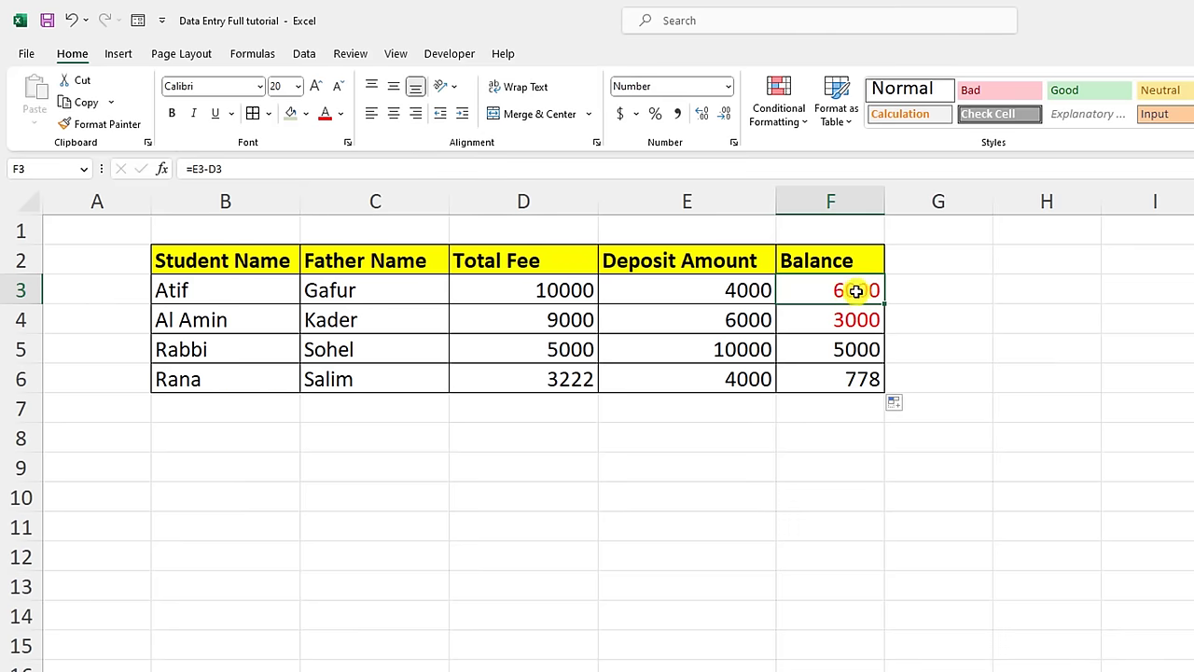
drag(857, 286, 856, 378)
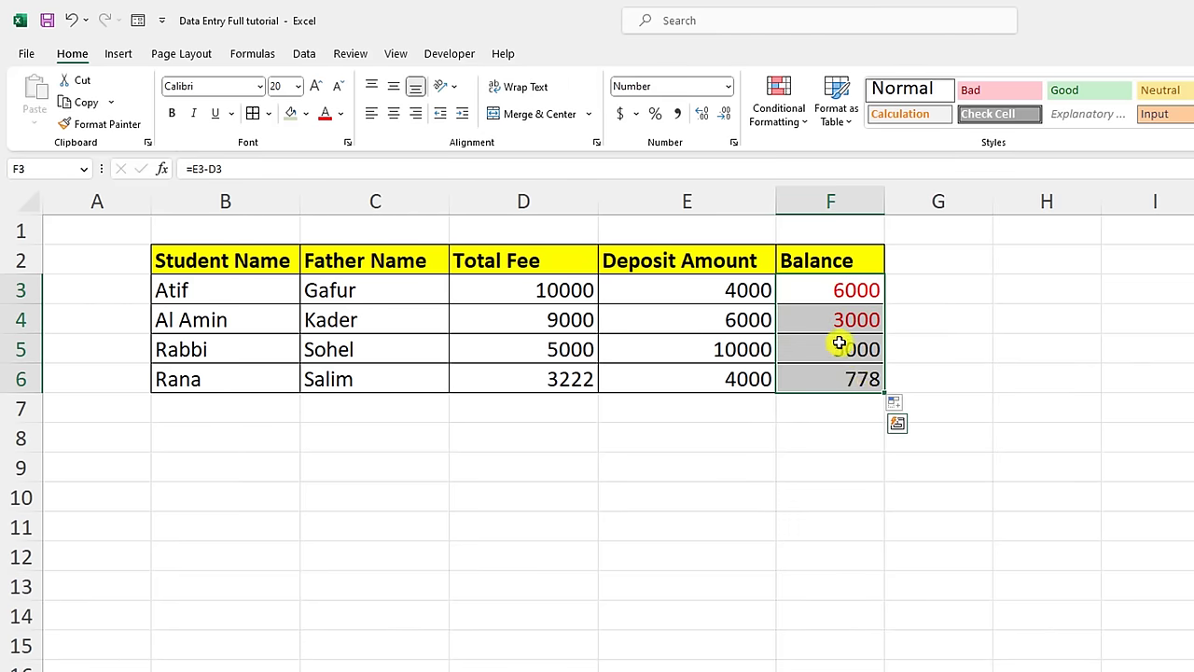
right_click(842, 320)
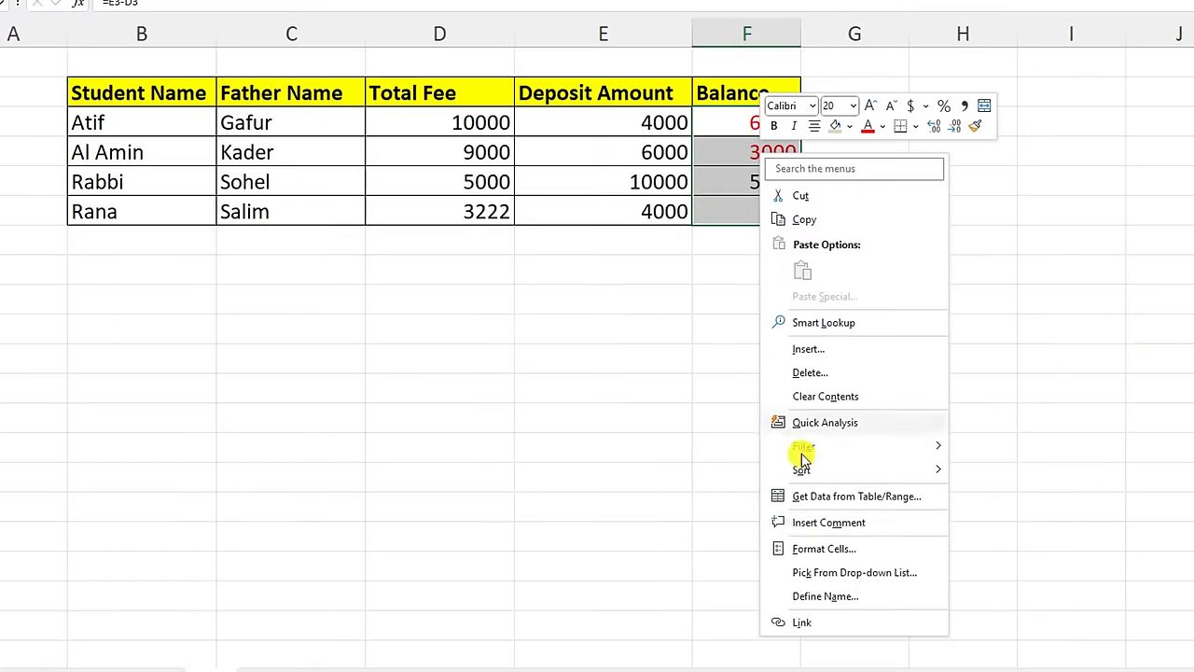
click(825, 549)
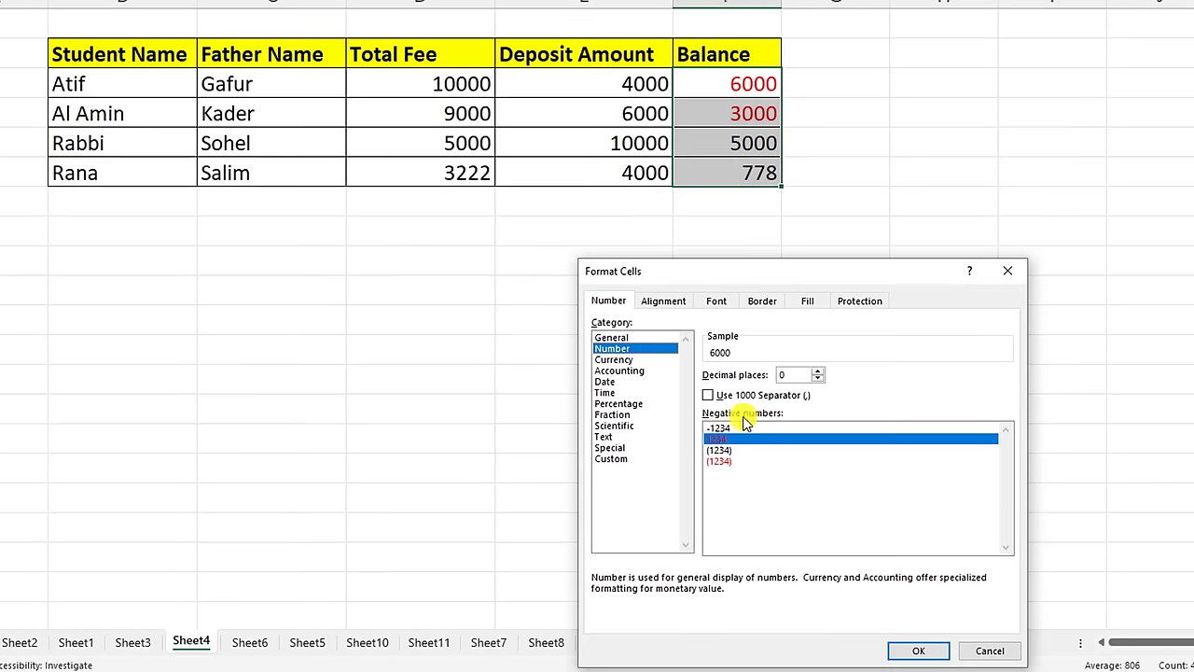
click(718, 428)
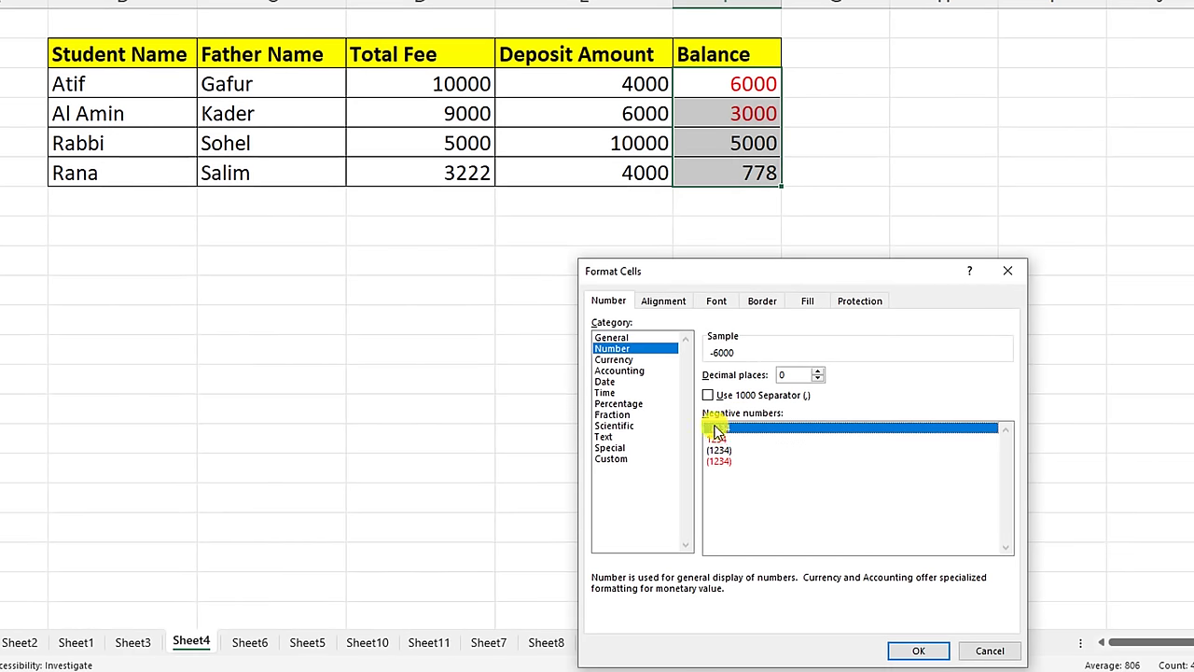
click(919, 651)
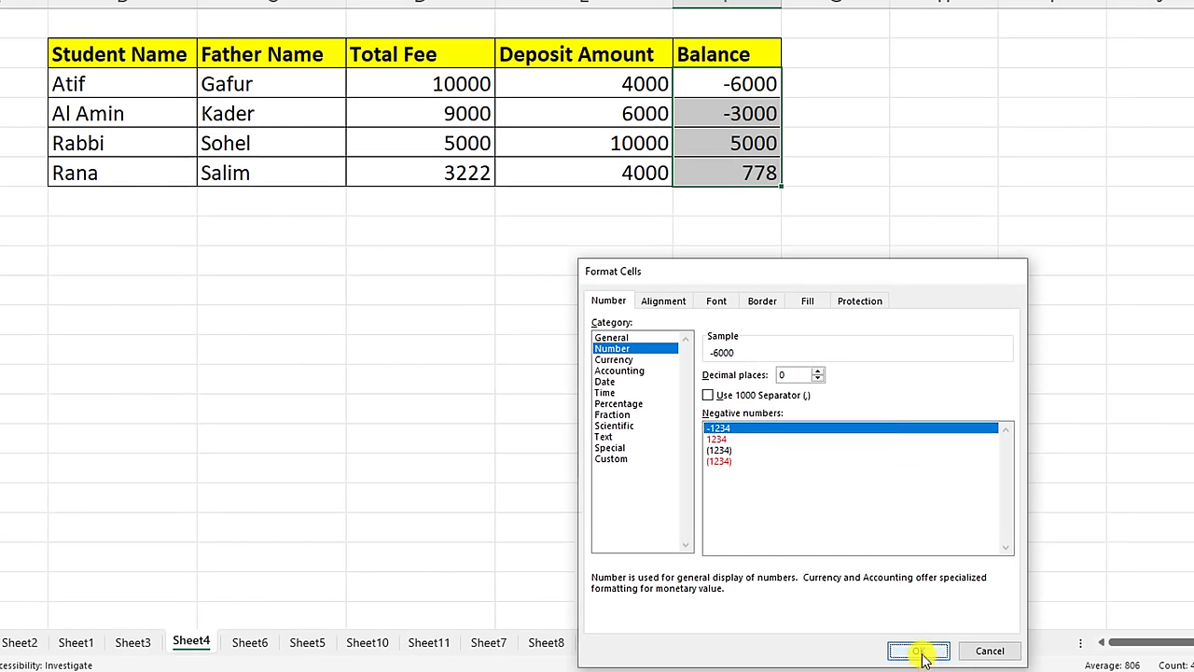
- Change the Balance format to red negatives in parentheses, like (6000)
right_click(727, 83)
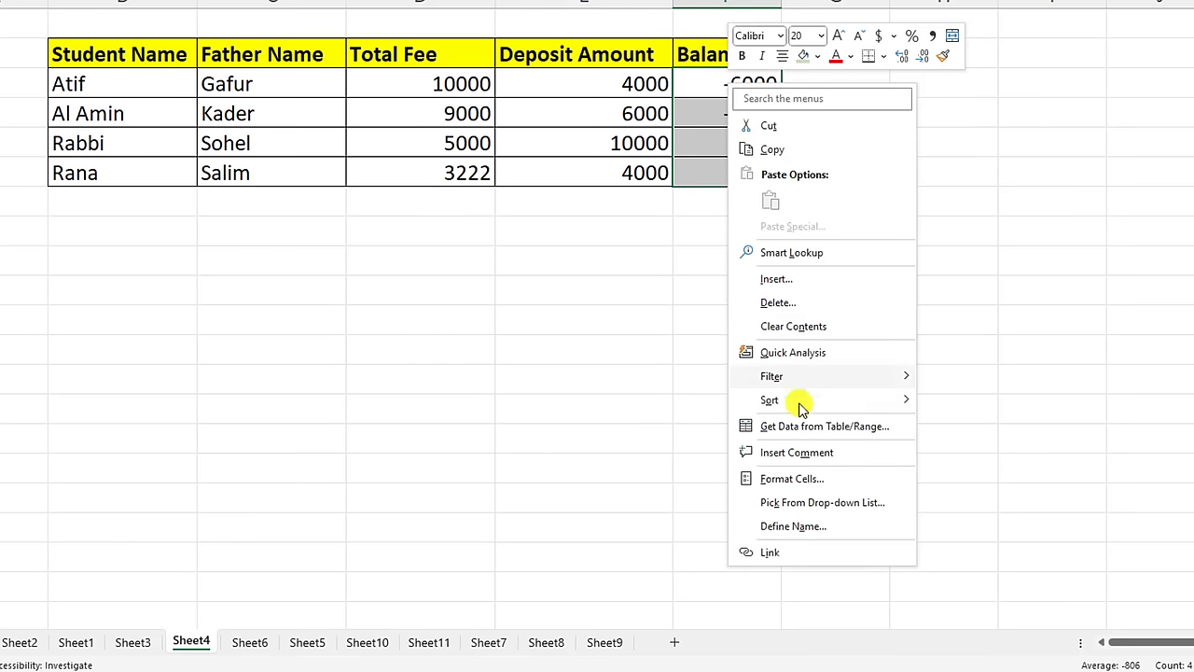
click(810, 468)
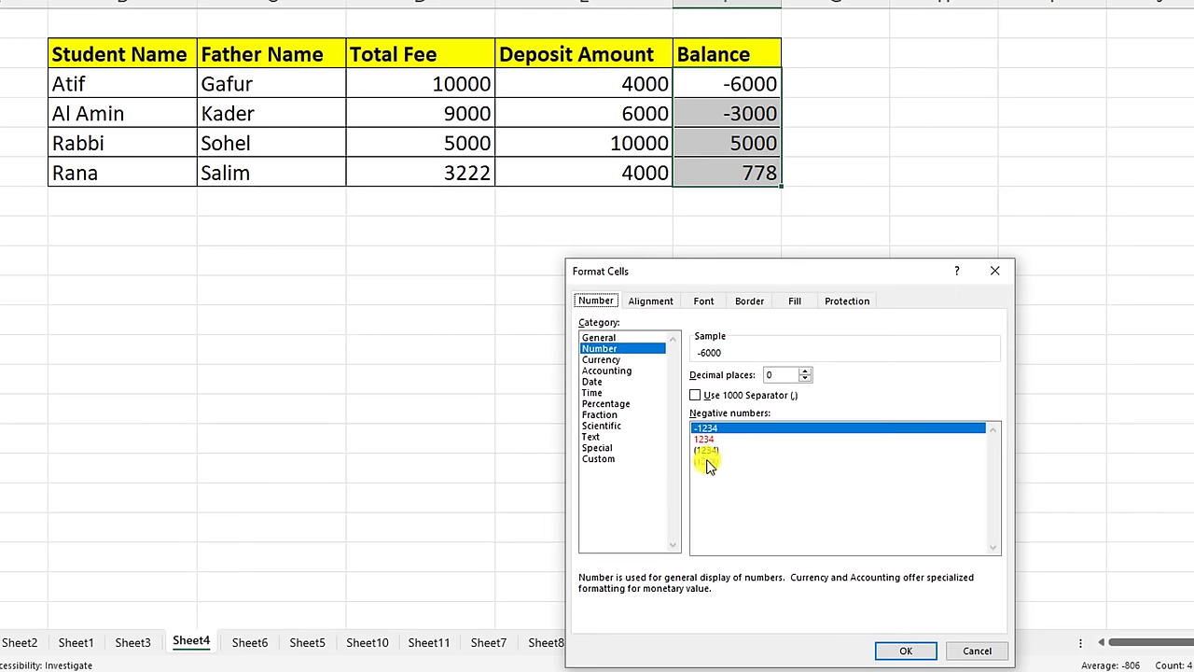
click(707, 460)
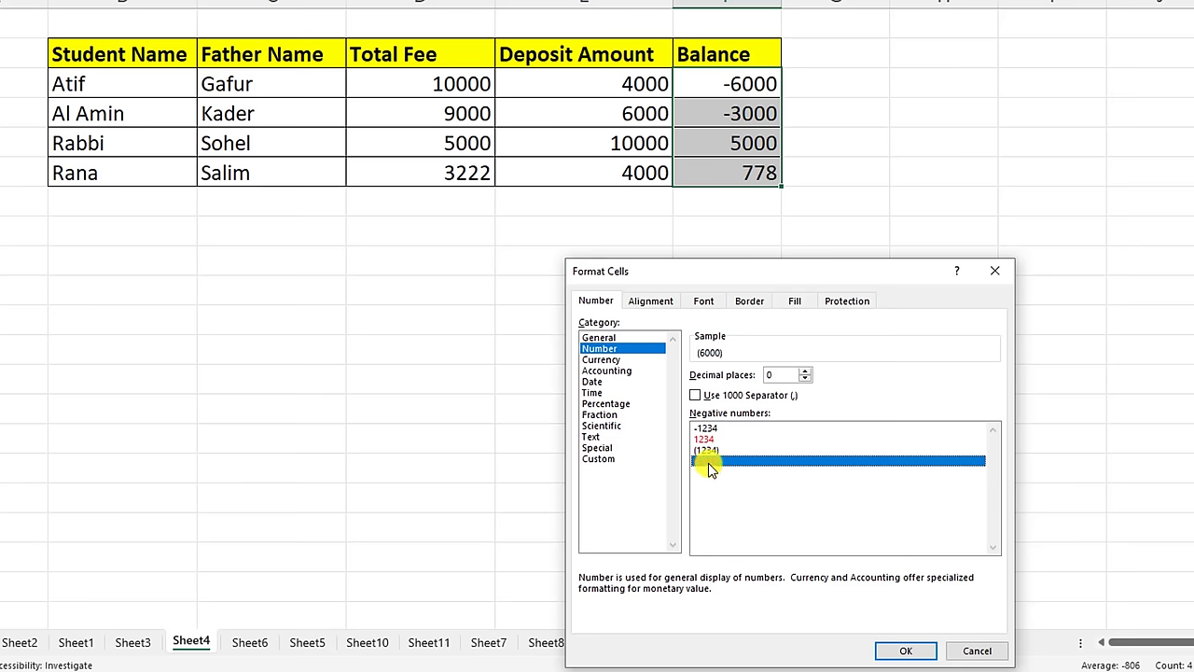
click(905, 651)
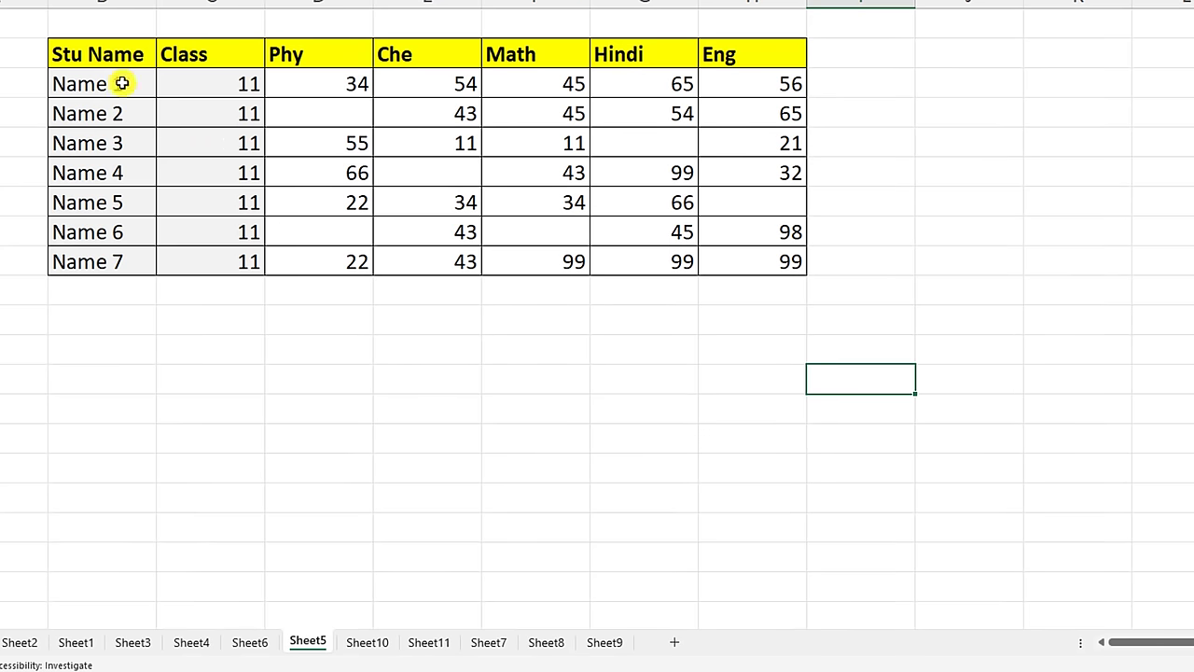
- Point out the empty marks: Phy for Name 2, Che for Name 4, Hindi for Name 3, Eng for Name 5
click(371, 120)
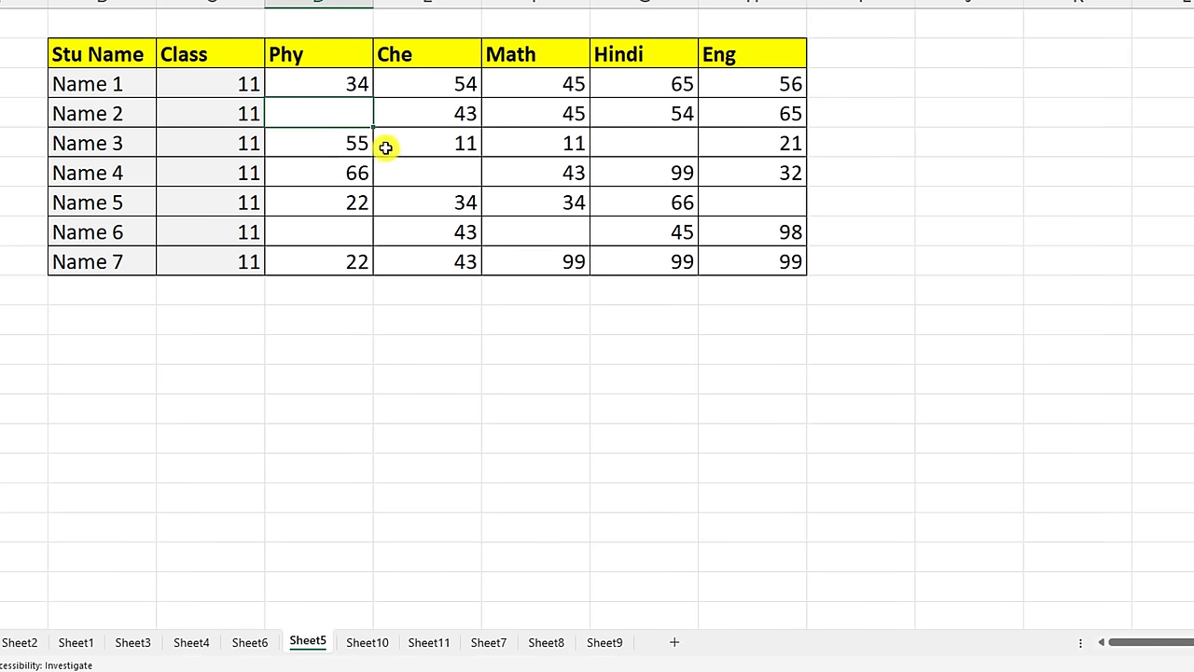
click(431, 174)
click(658, 149)
click(760, 210)
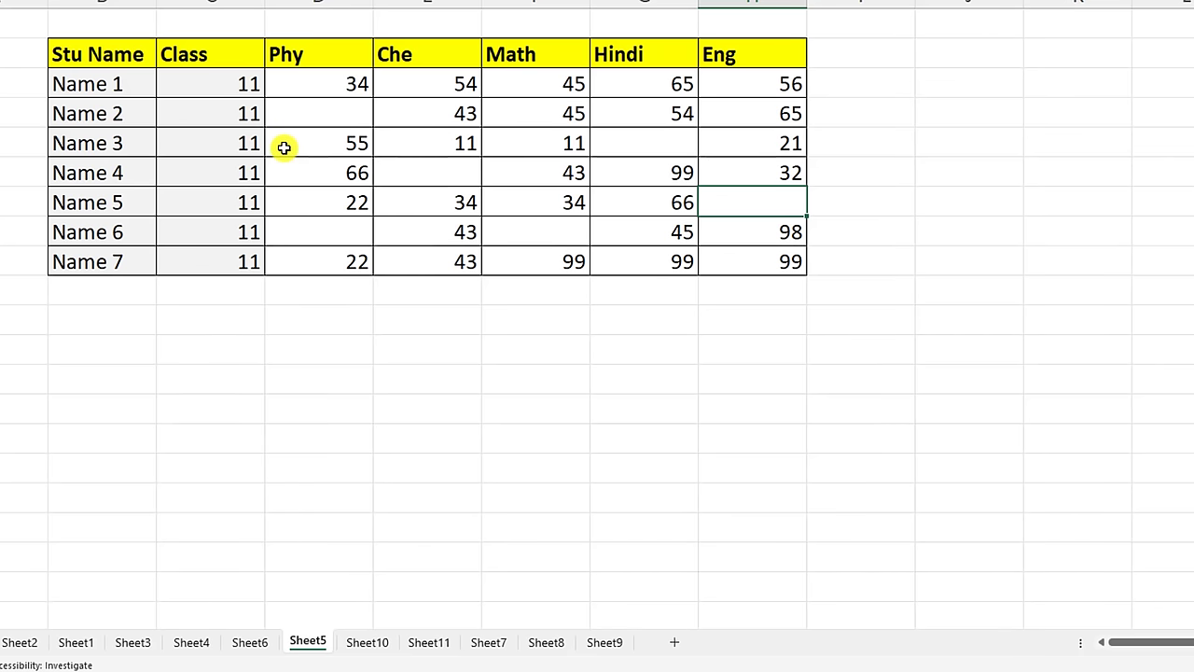
- Enter a test 1 in the empty Phy and Che cells, delete it, then select the whole marks table
click(339, 113)
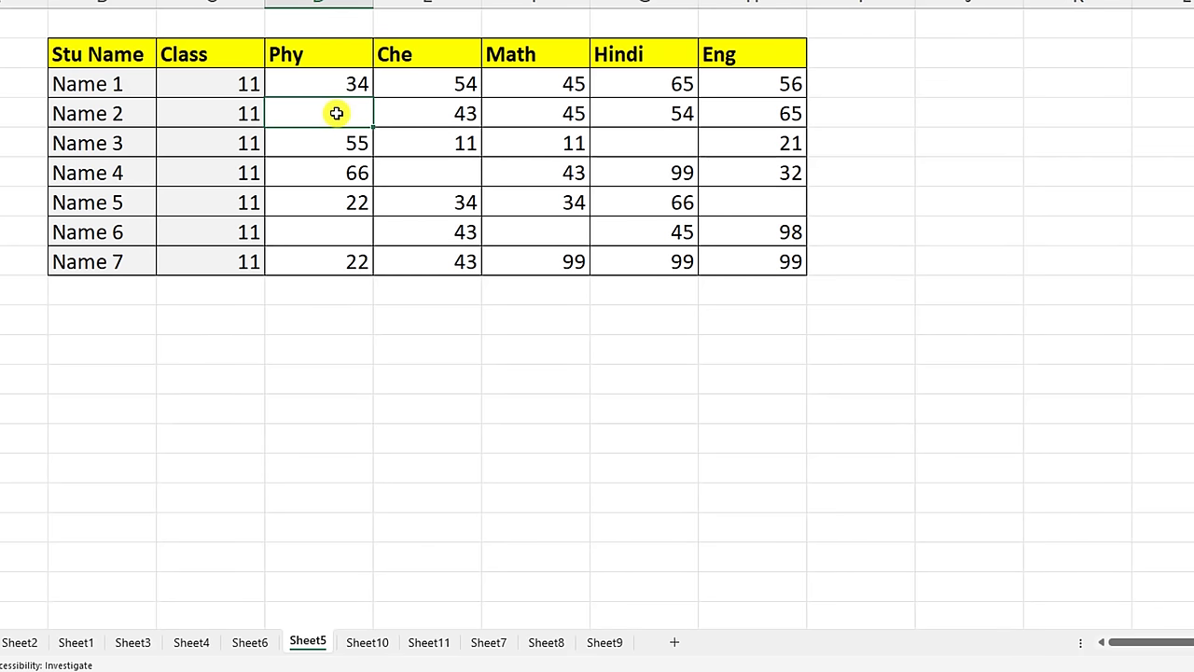
text(1)
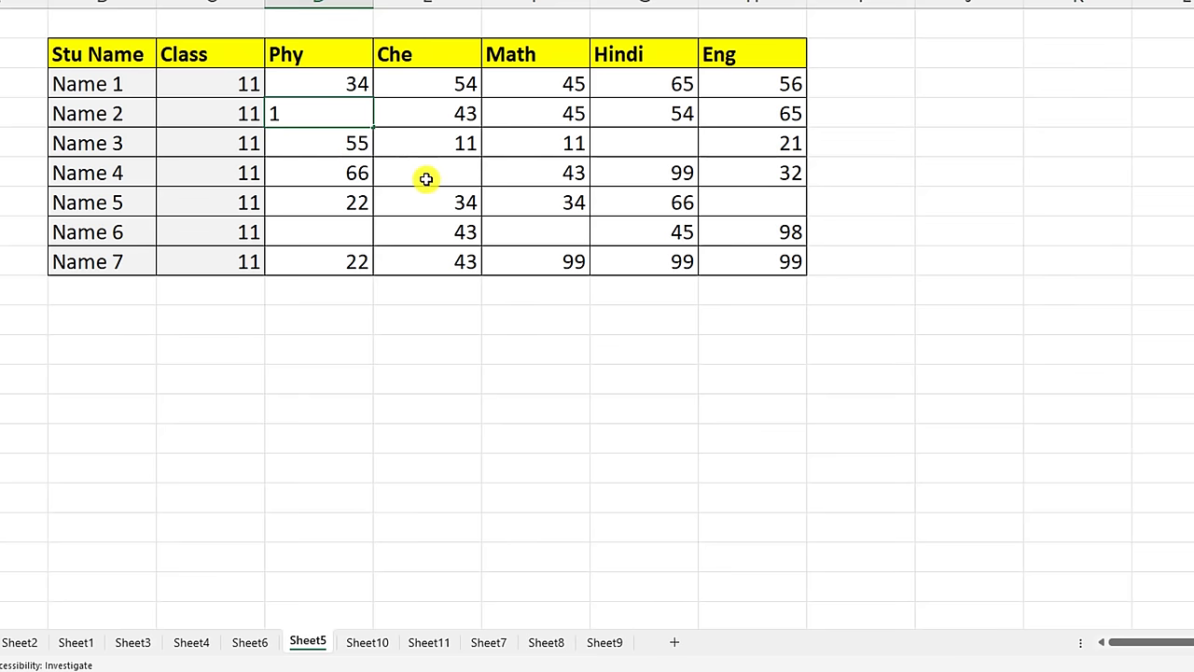
click(426, 178)
text(1)
click(340, 118)
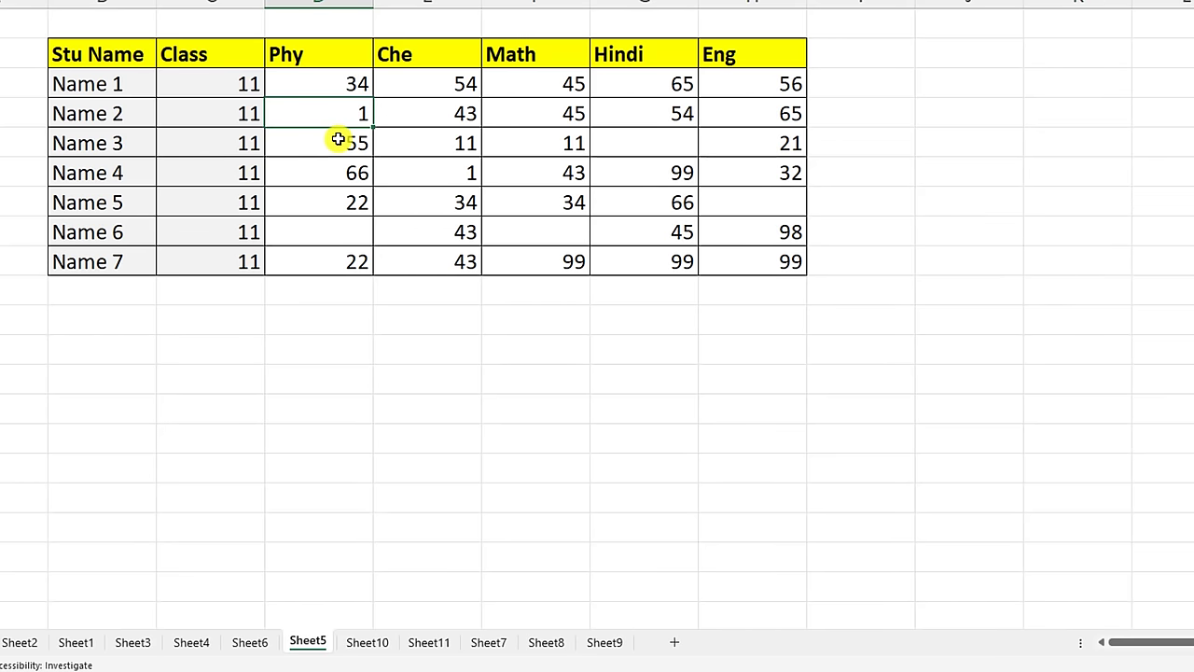
click(453, 170)
key(Delete)
click(453, 204)
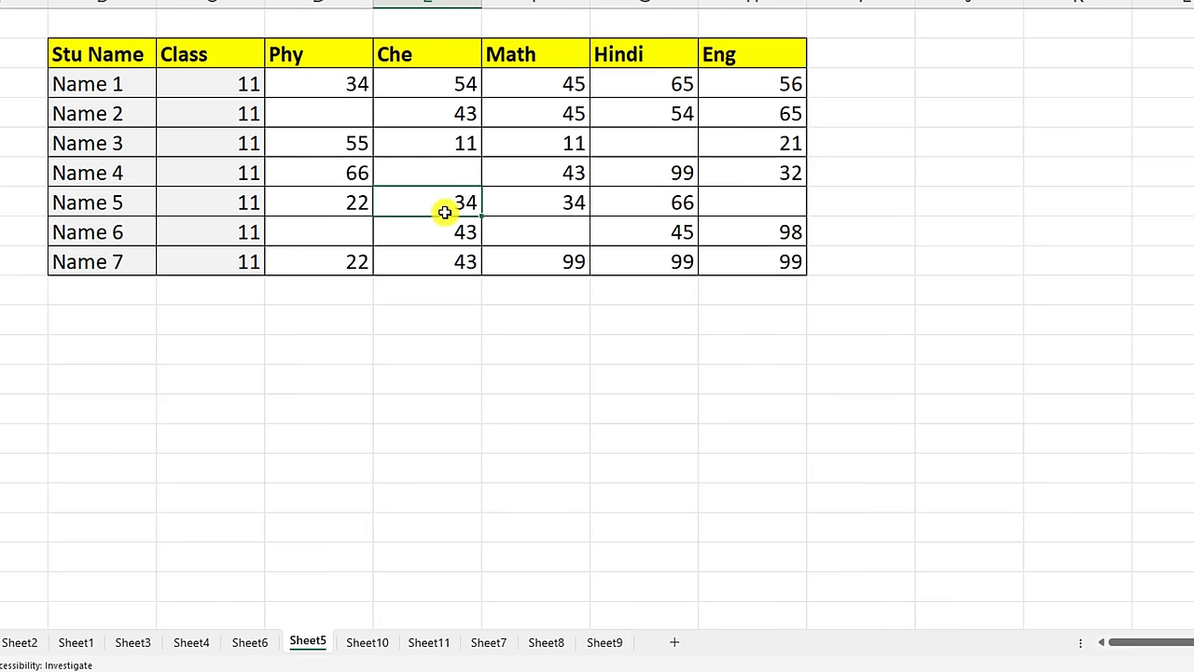
drag(101, 54, 747, 263)
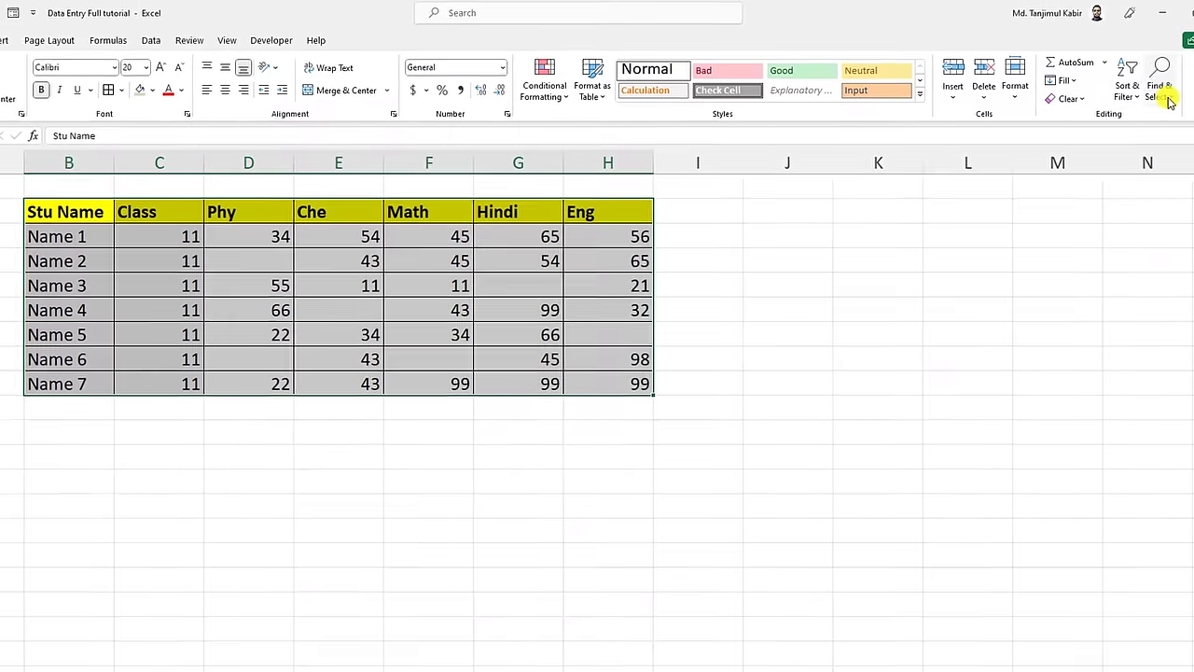
- Select only the blank cells via Go To Special and fill them all with 65 using Ctrl+Enter
click(1157, 93)
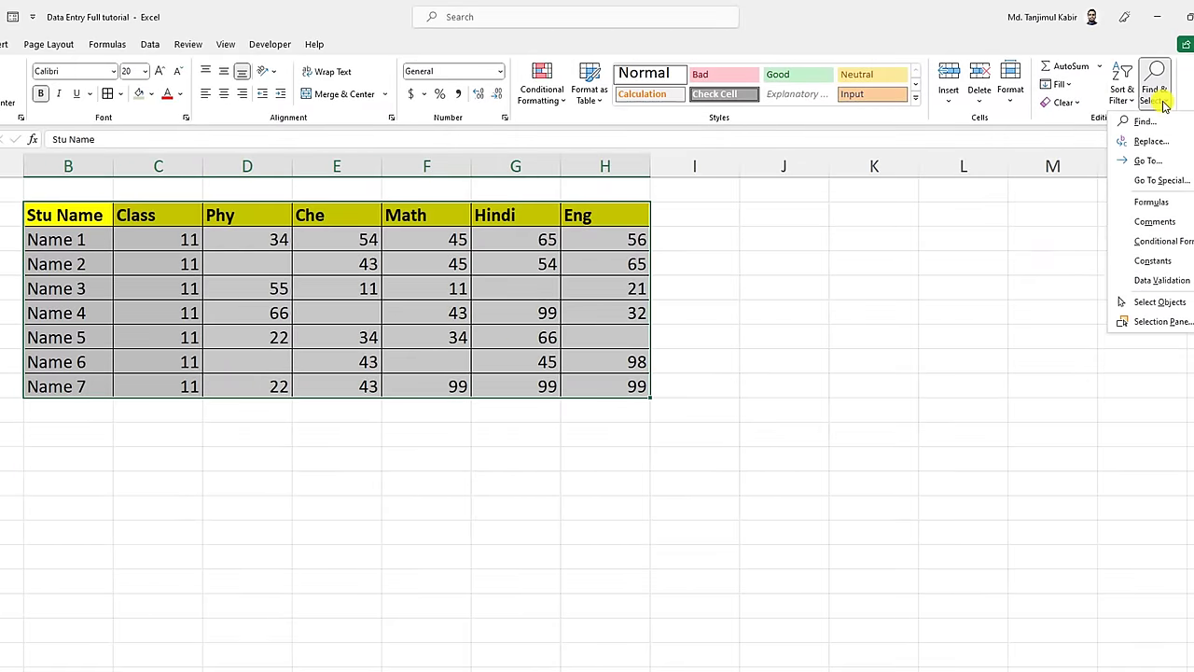
click(1157, 182)
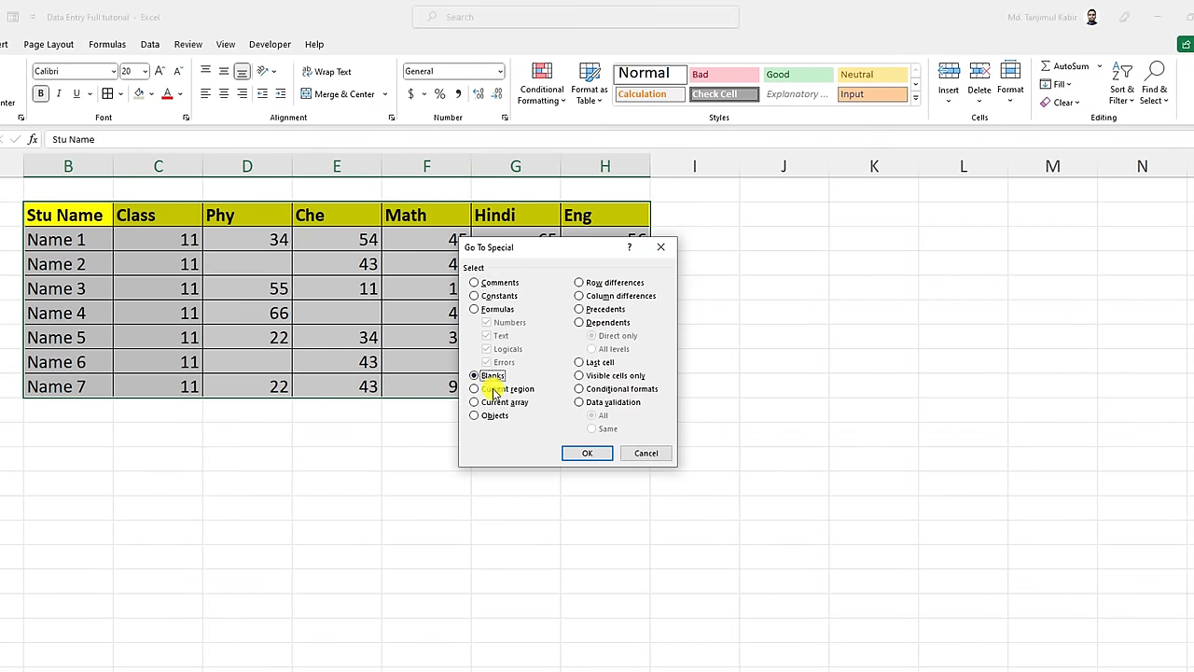
click(583, 453)
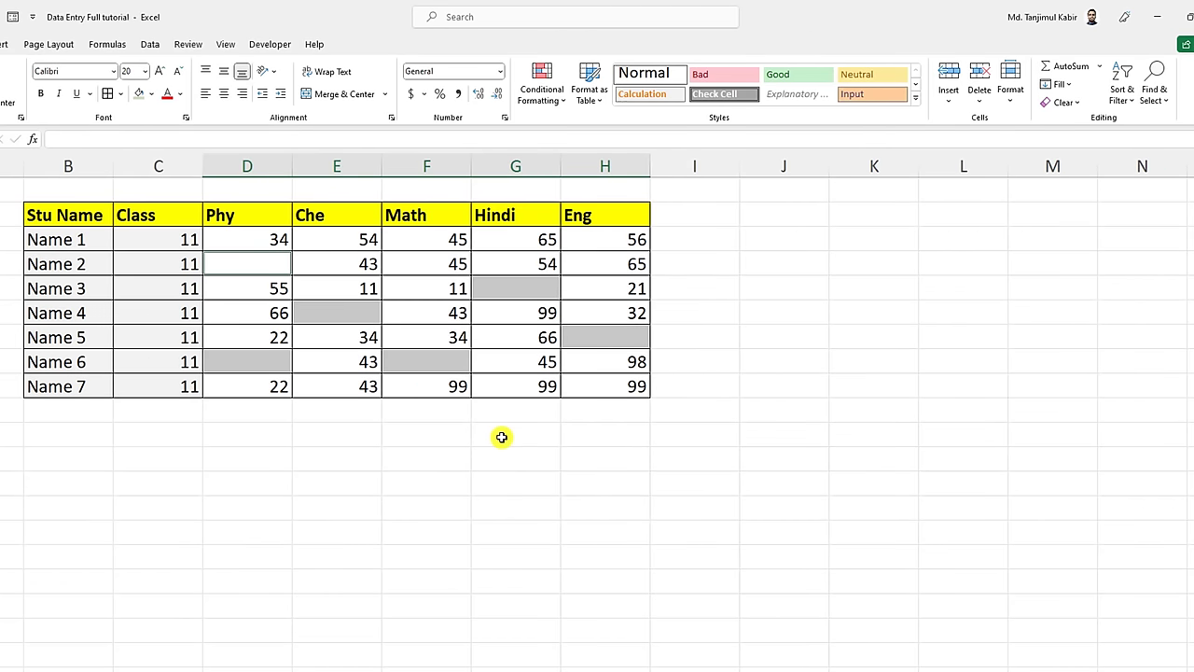
text(65)
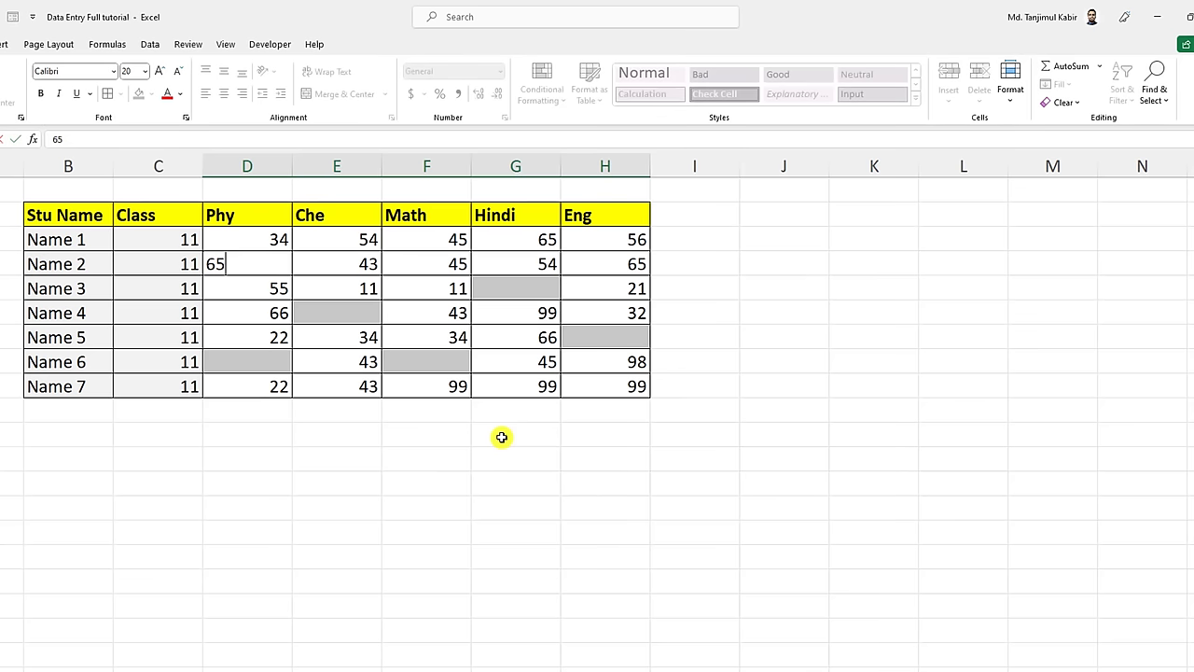
key(ctrl+Return)
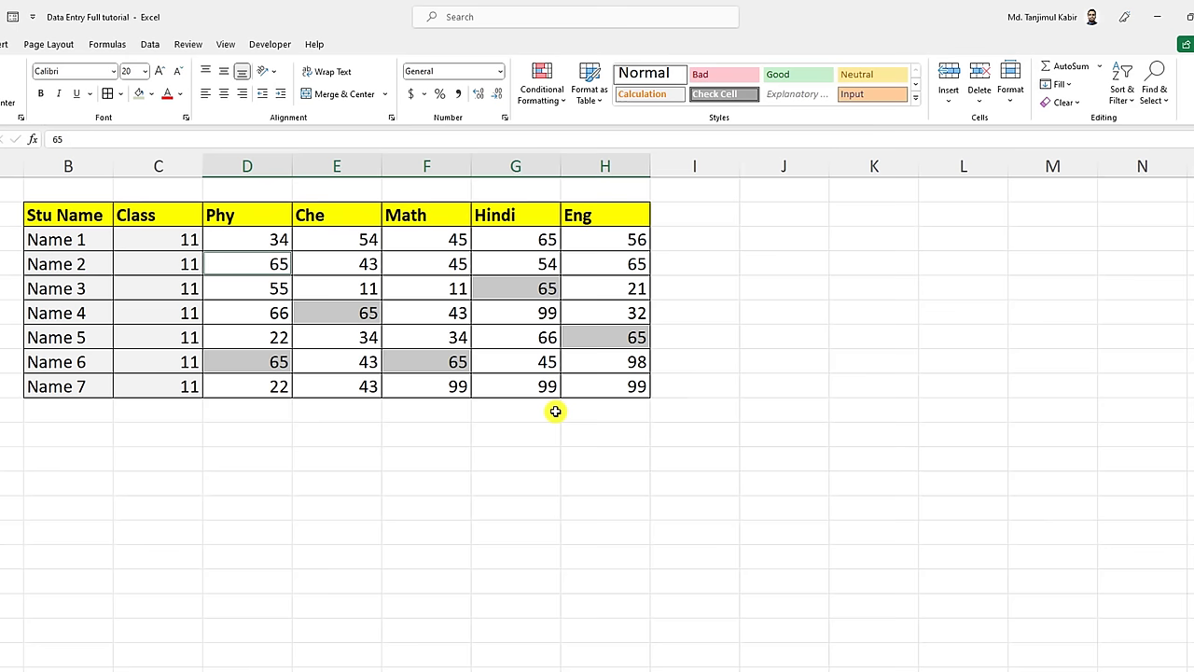
click(672, 313)
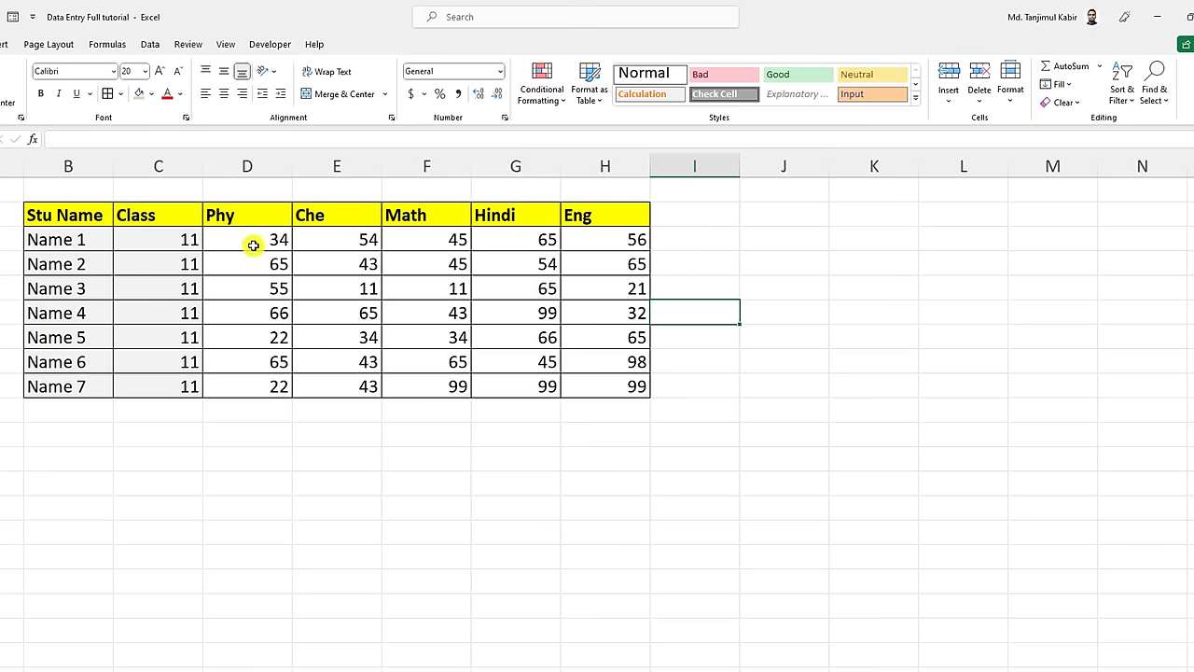
drag(266, 240, 597, 240)
drag(280, 240, 597, 240)
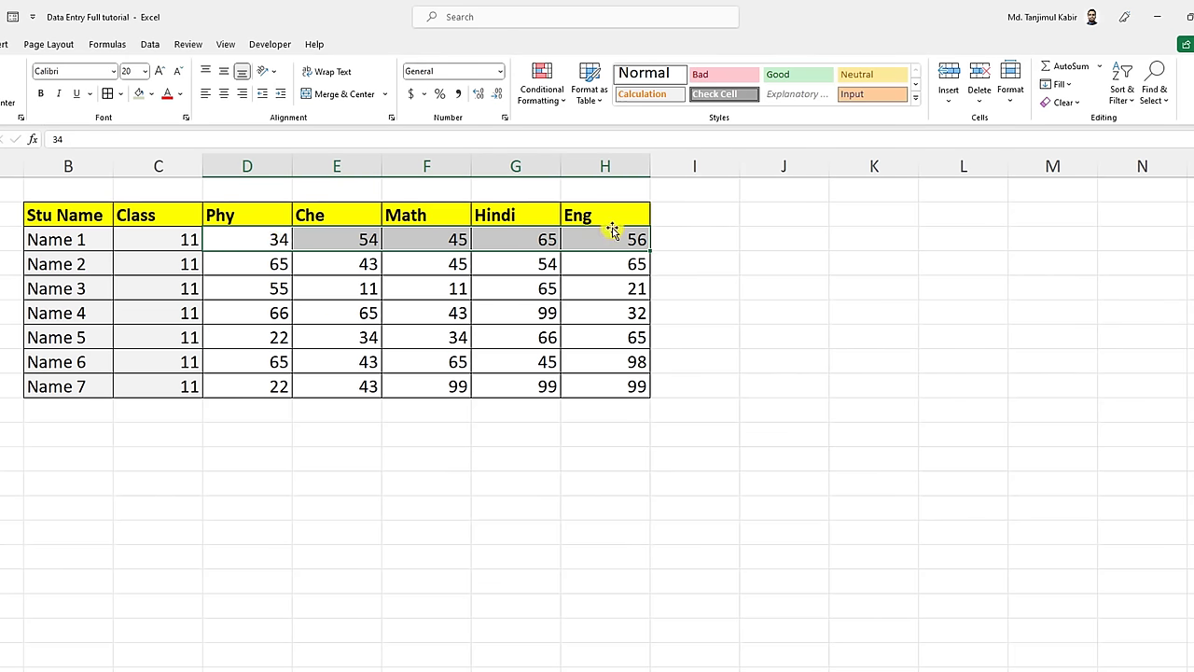
- Add a Total header and enter =SUM(D3:H3) for Name 1's total
click(706, 216)
text(Total)
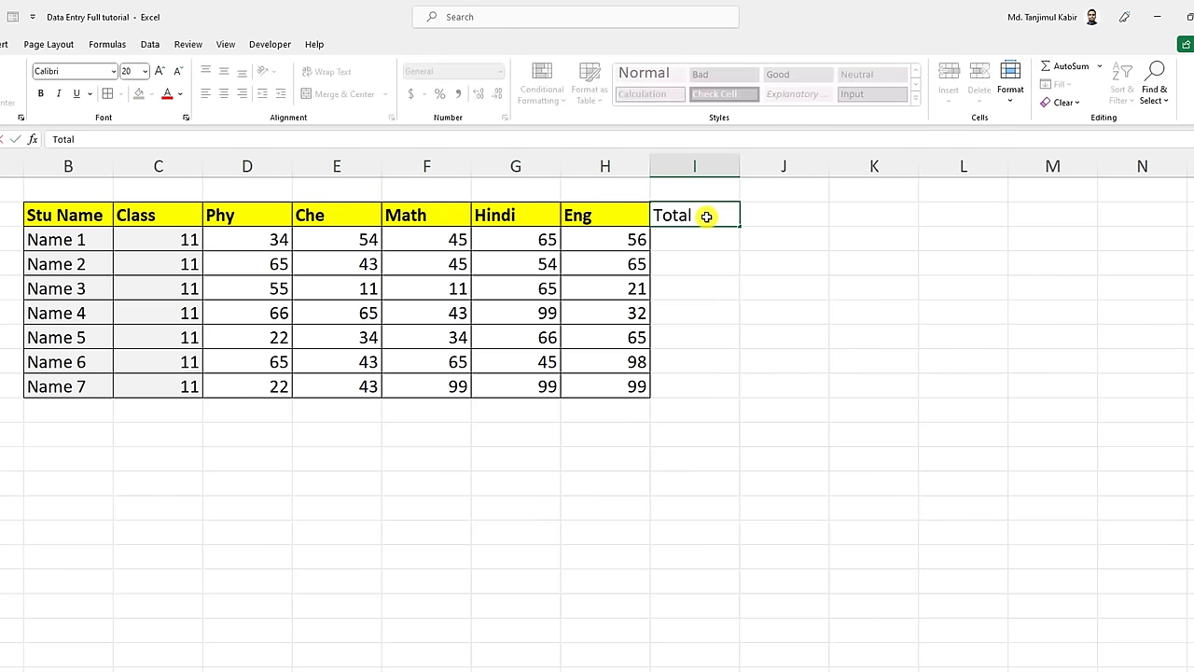
key(Return)
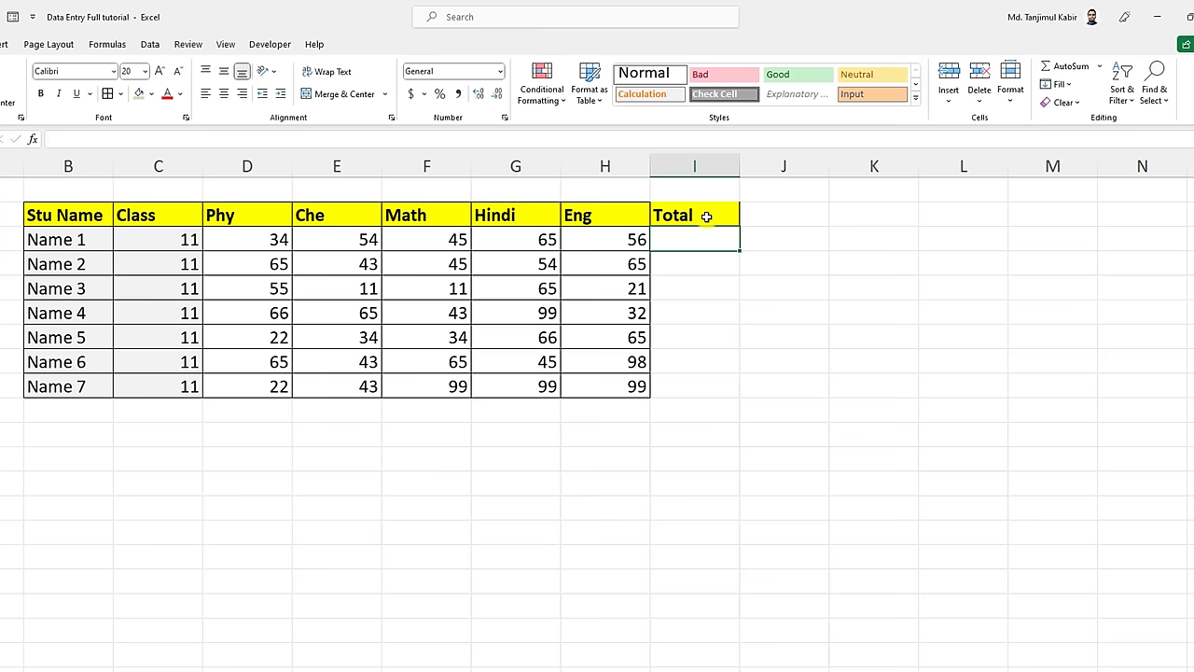
text(=)
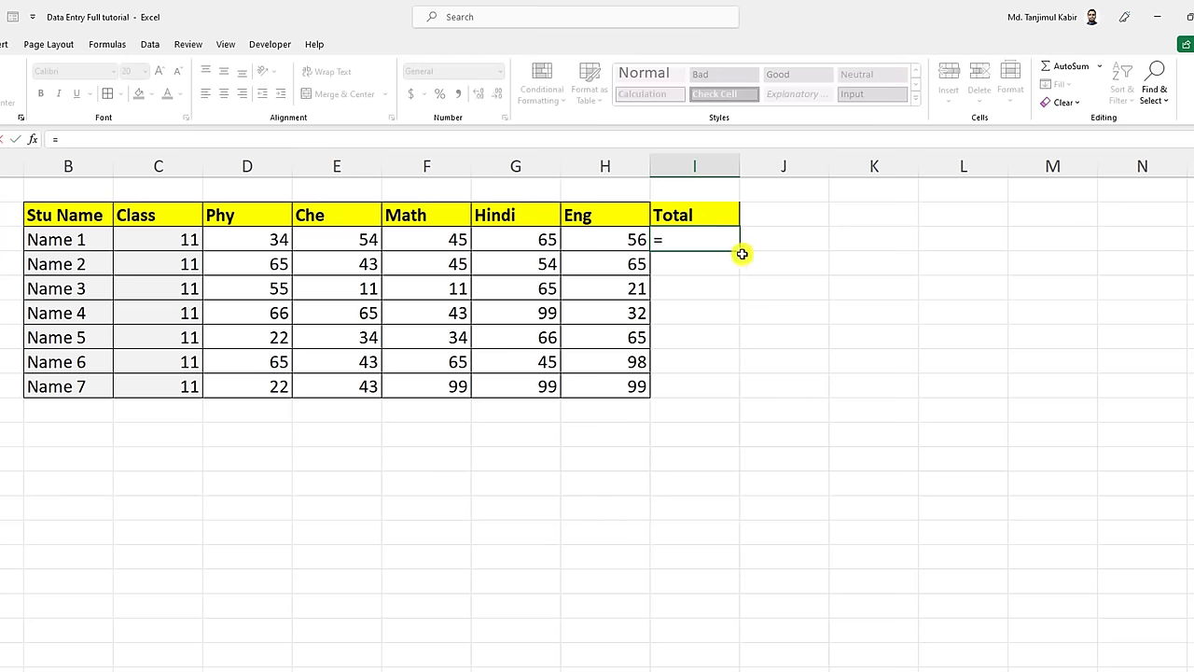
text(sum)
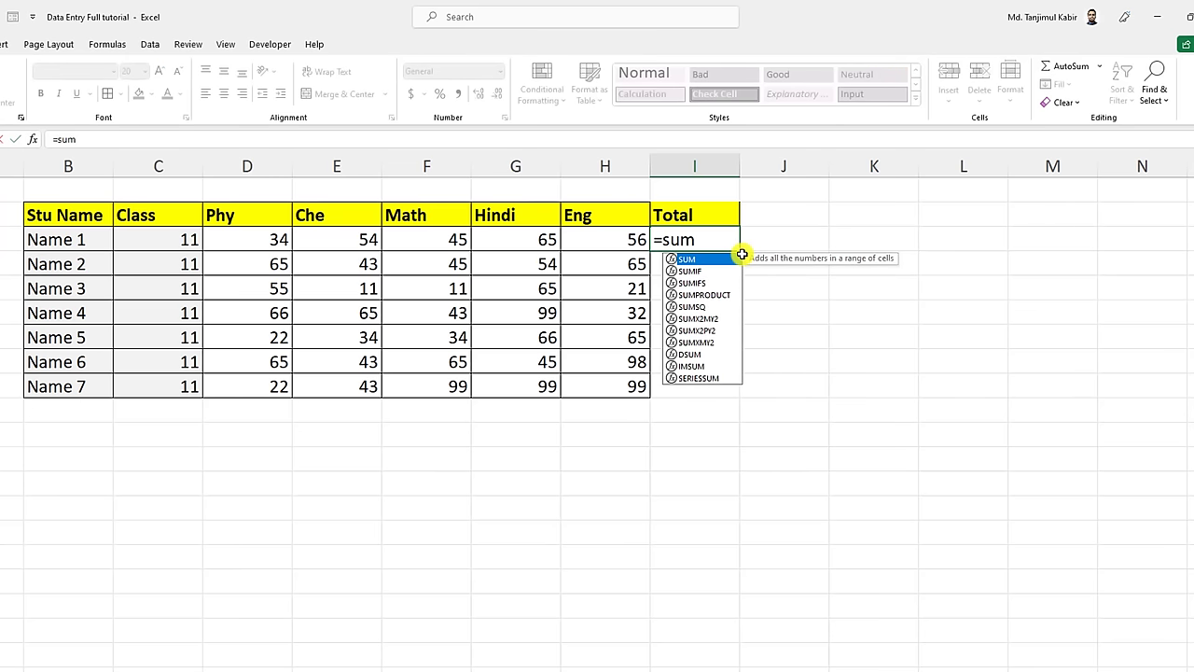
text(()
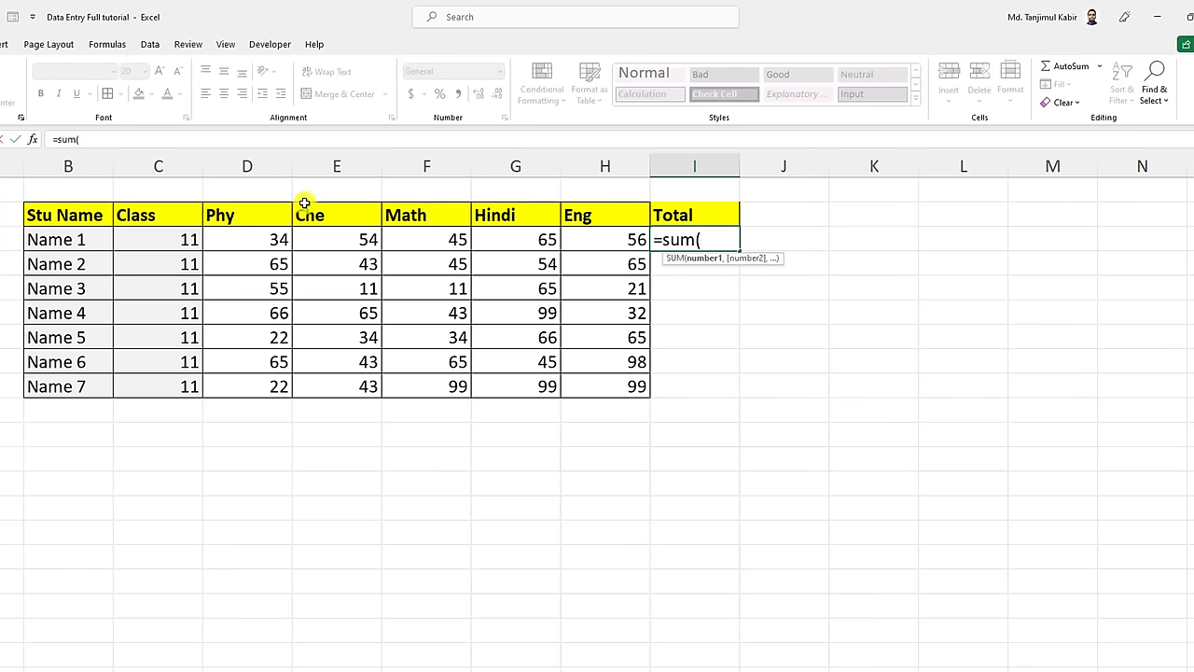
drag(262, 239, 613, 244)
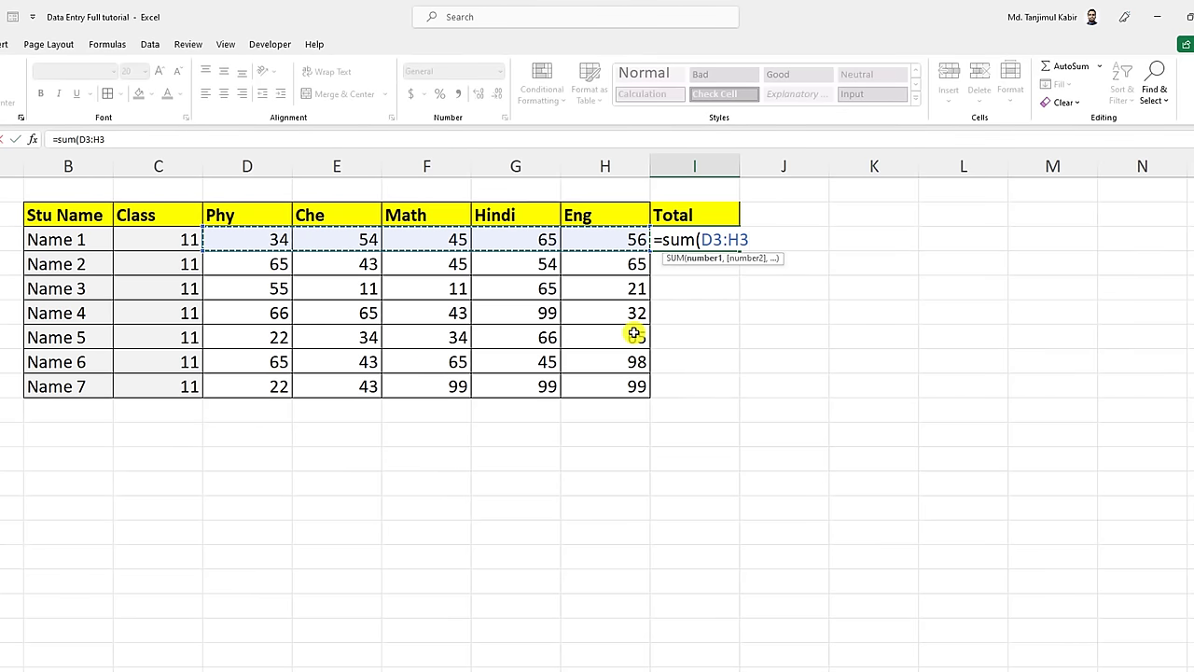
text())
key(Return)
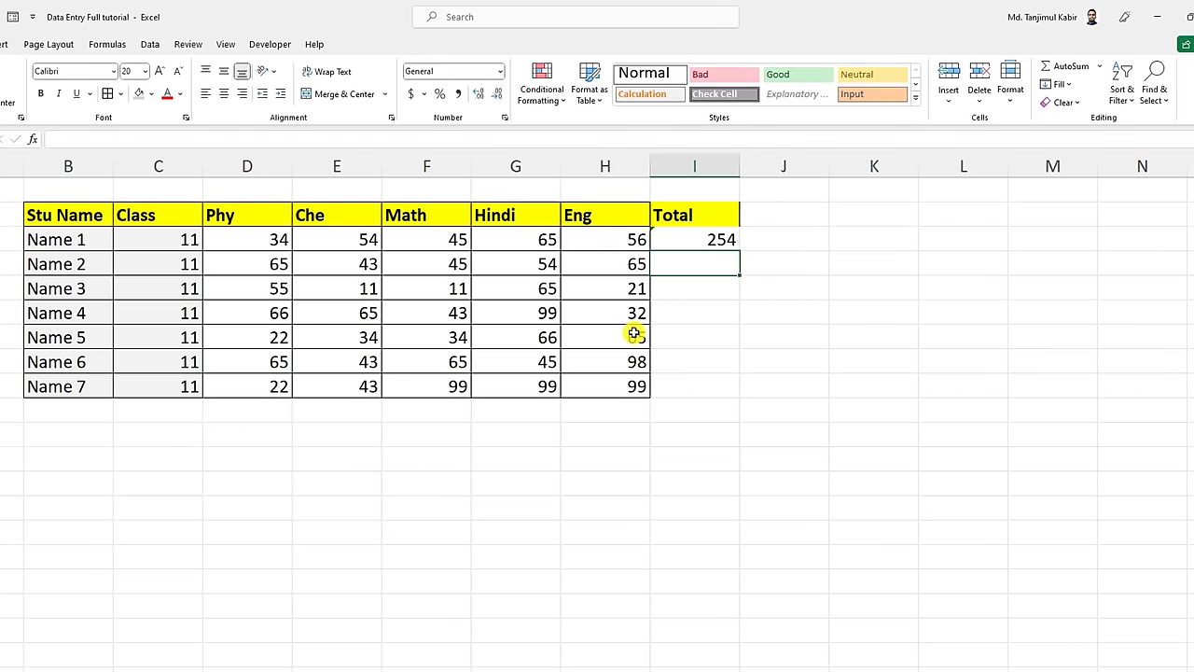
- Copy the sum down to Name 7 and give the Total column all borders
click(715, 240)
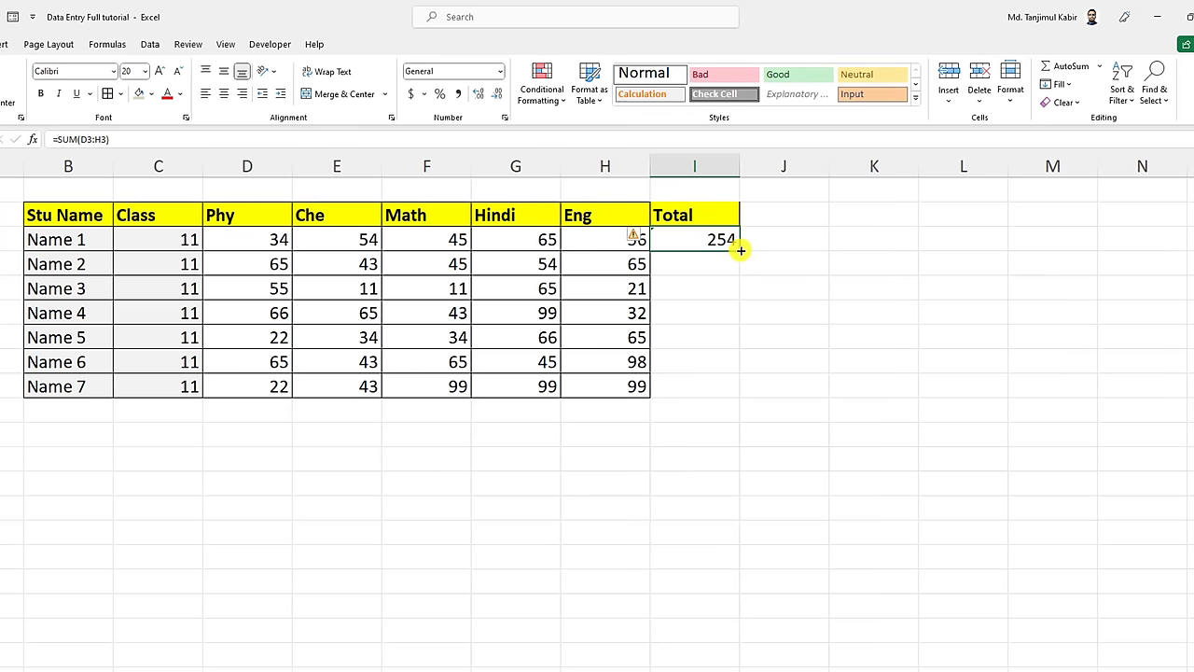
drag(741, 250, 723, 385)
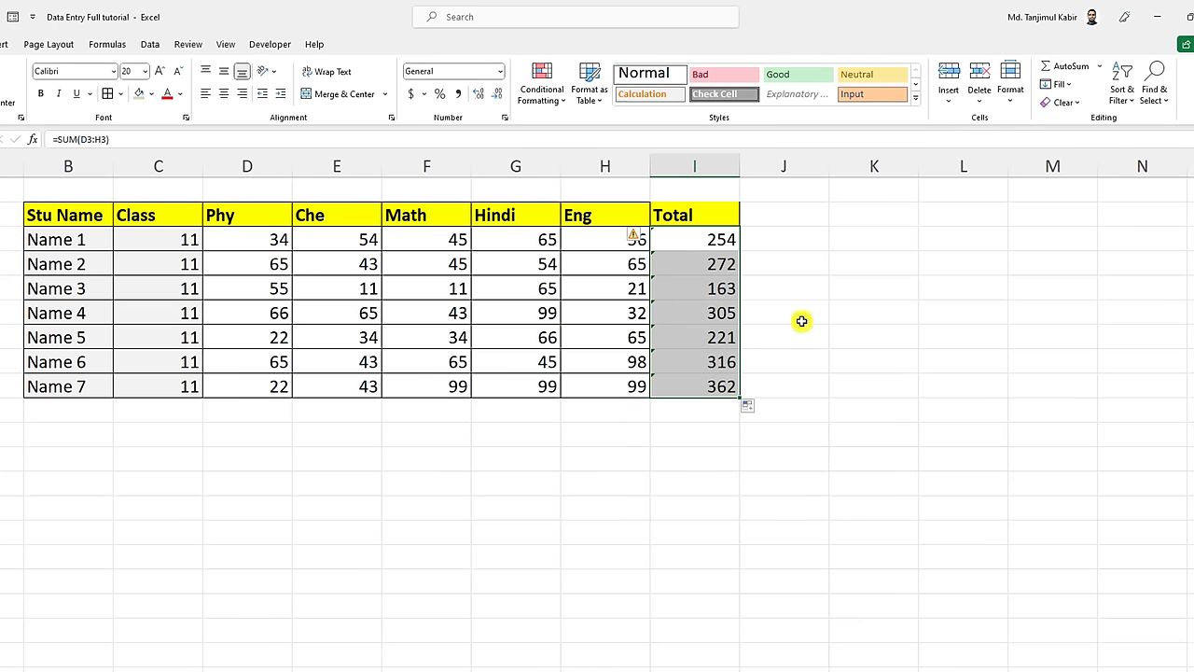
click(789, 292)
drag(679, 223, 691, 387)
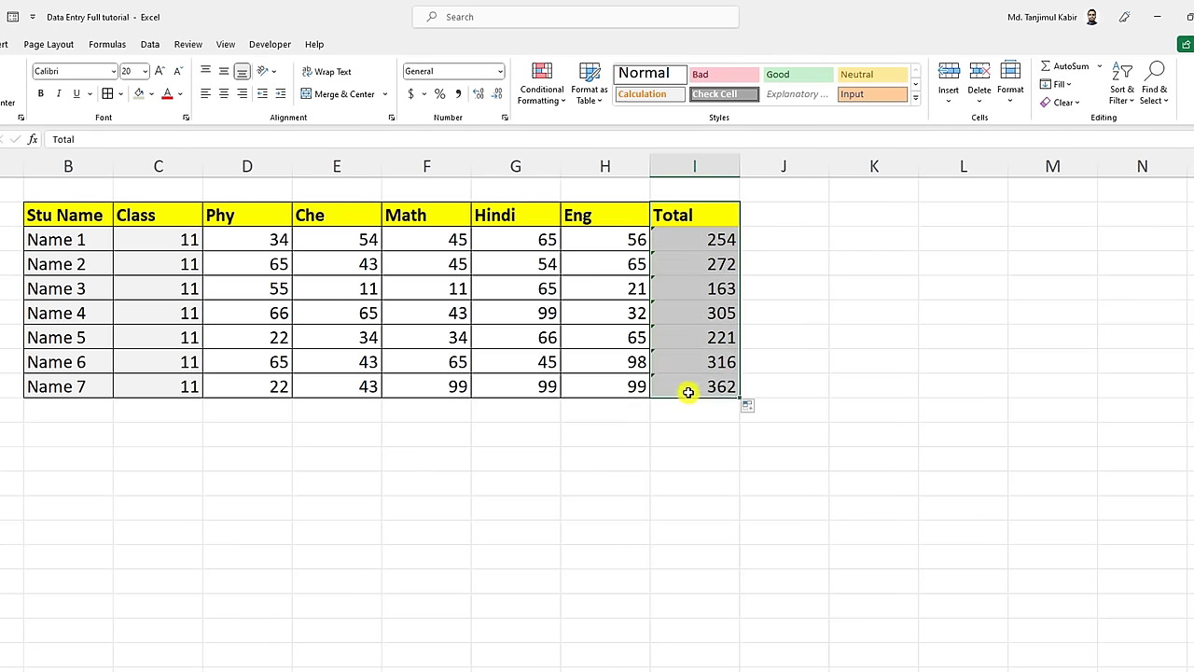
click(109, 94)
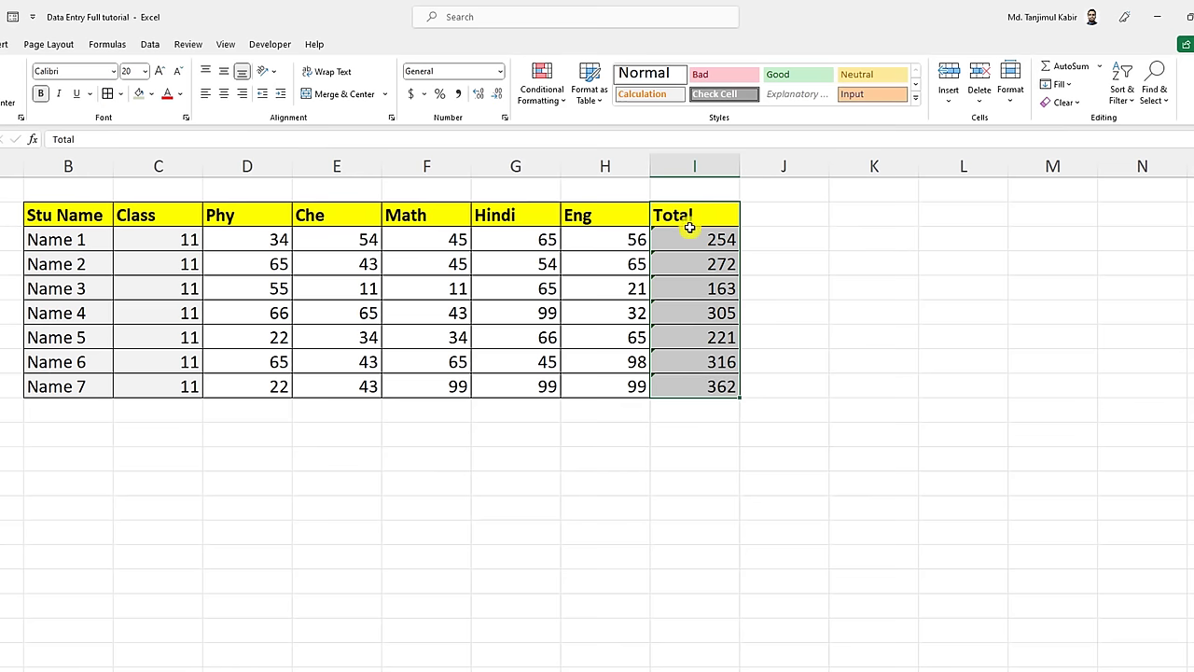
- Enter =AVERAGE(D3:H3) in the cell beside Name 1's total
click(779, 244)
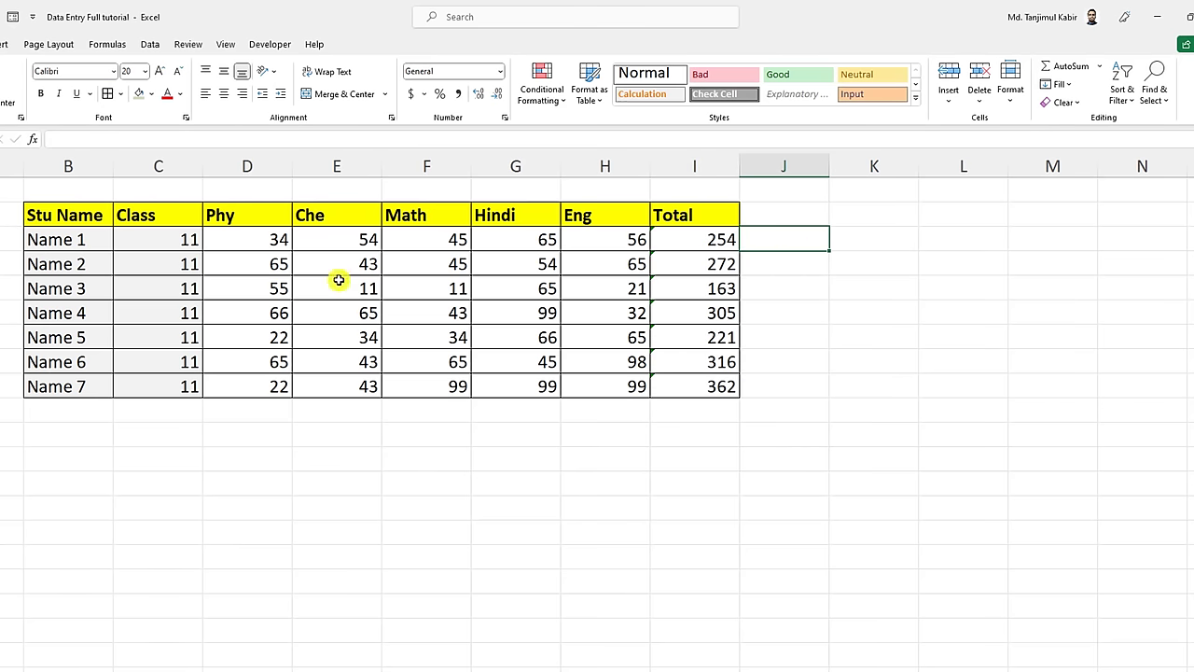
drag(270, 239, 598, 241)
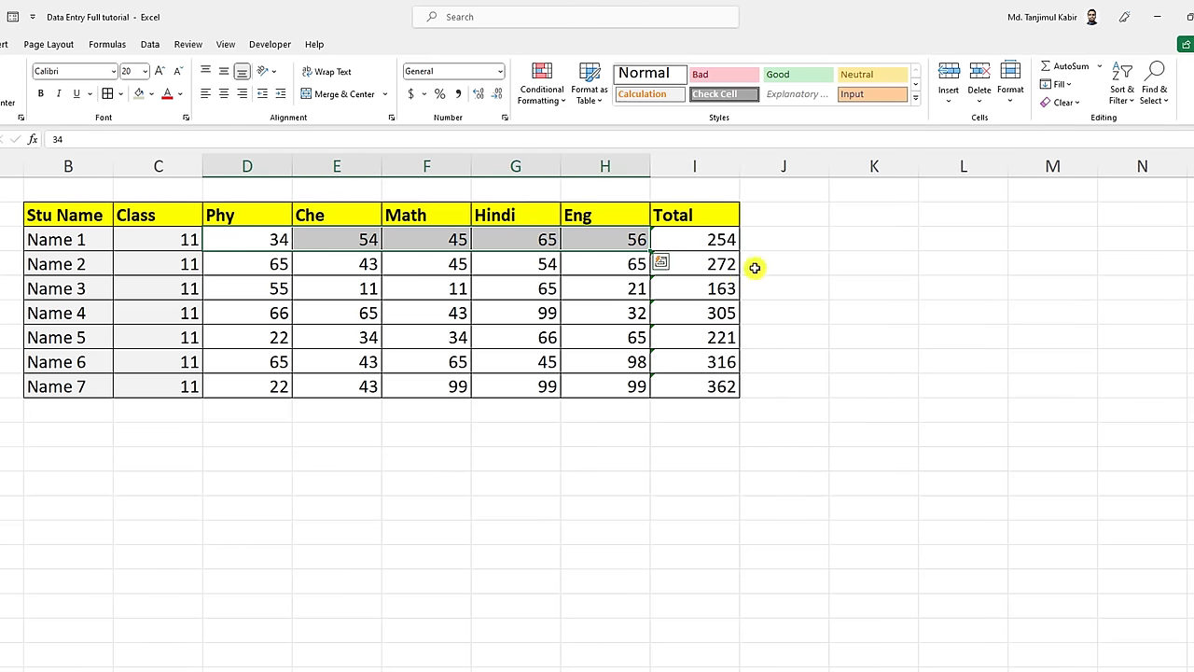
click(779, 243)
text(=)
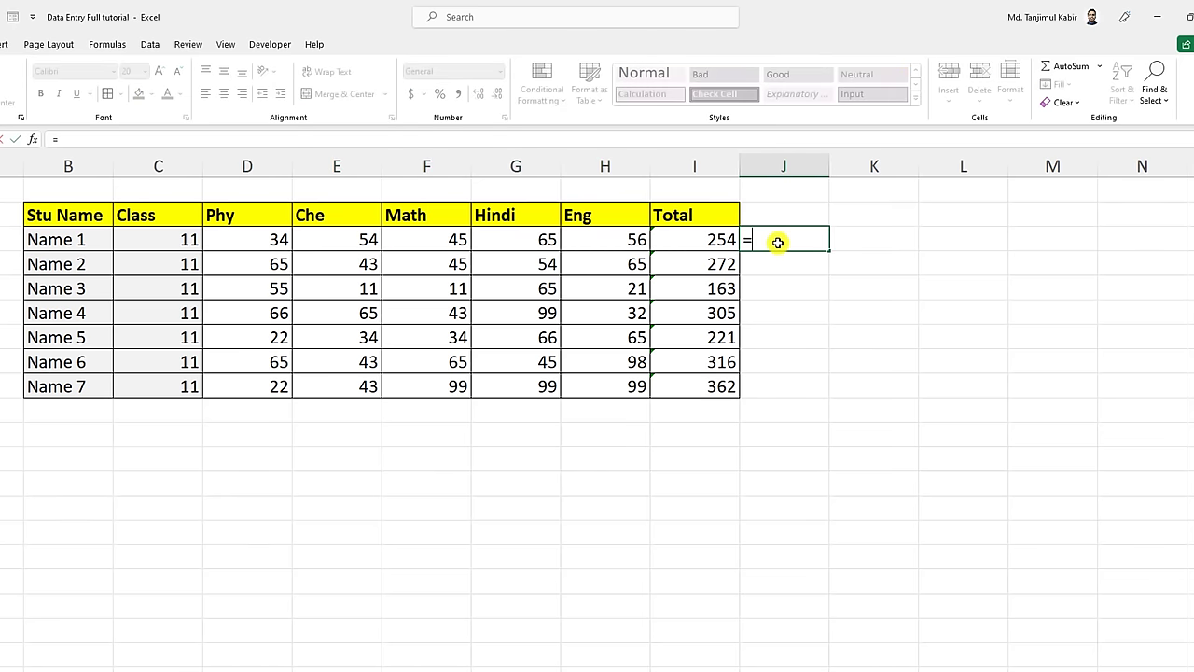
text(aver)
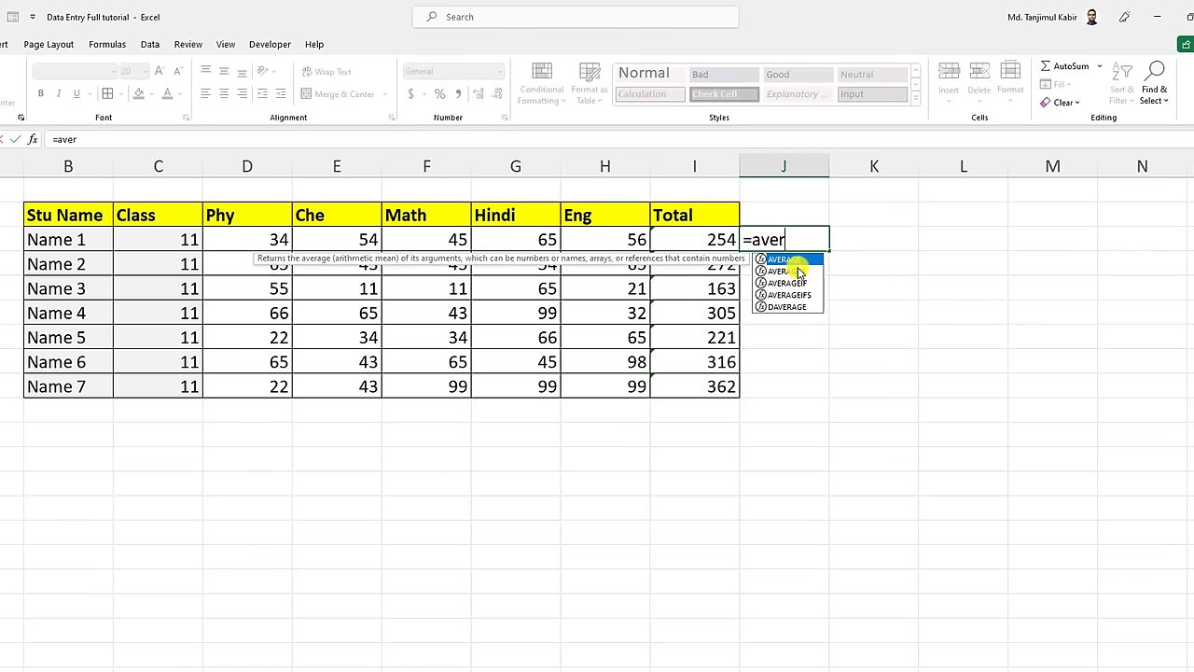
double_click(788, 260)
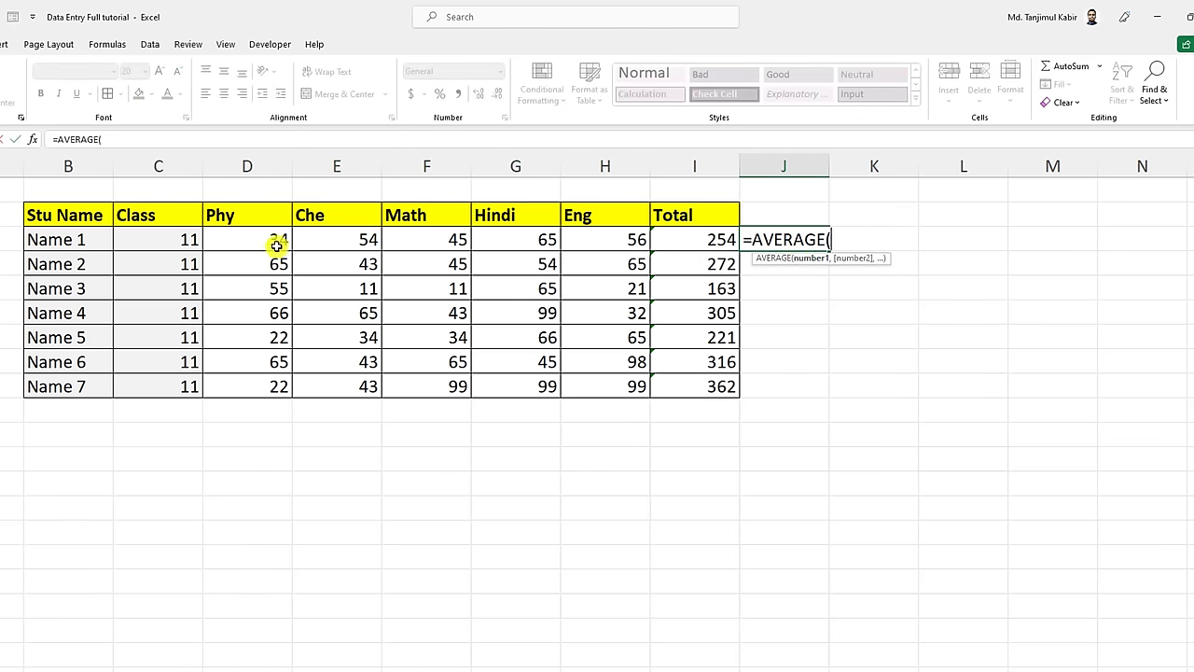
drag(278, 240, 619, 234)
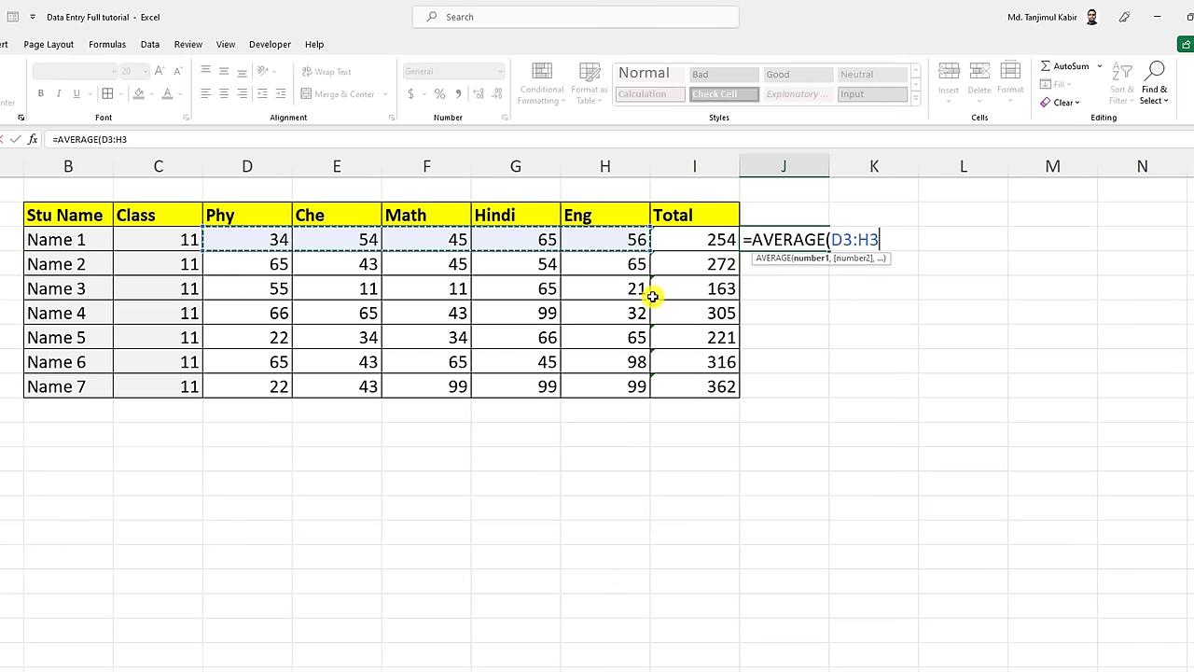
text())
key(Return)
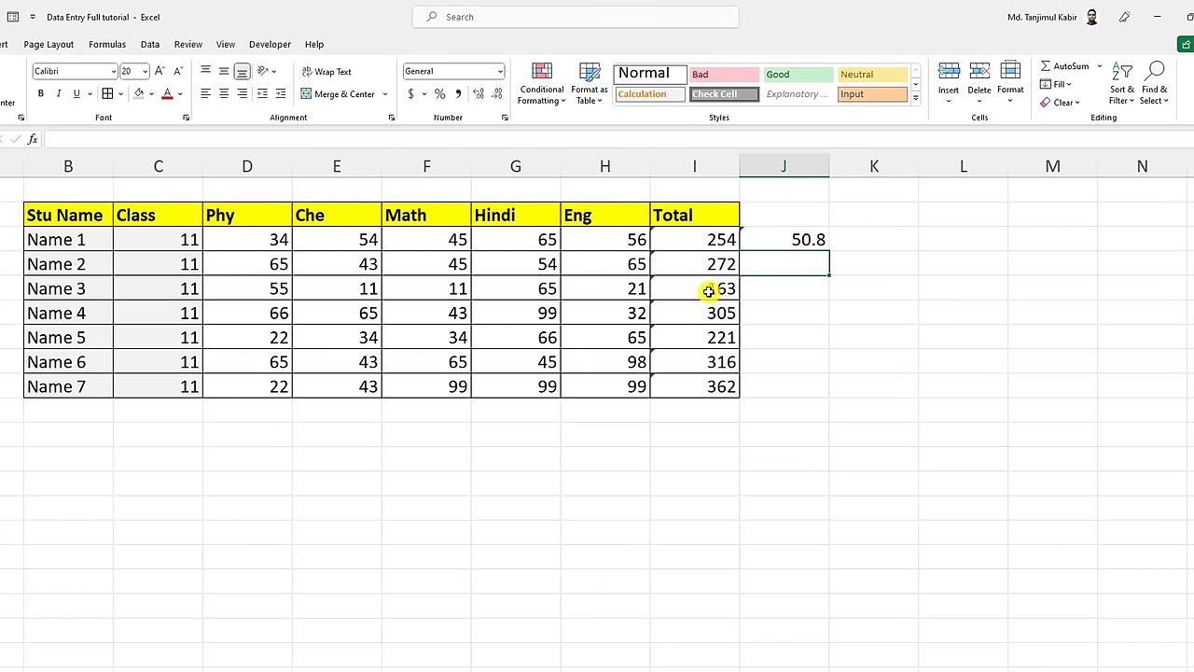
- Fill the average formula down to Name 7, giving 50.8 through 72.4, and check it
click(813, 244)
drag(827, 251, 801, 392)
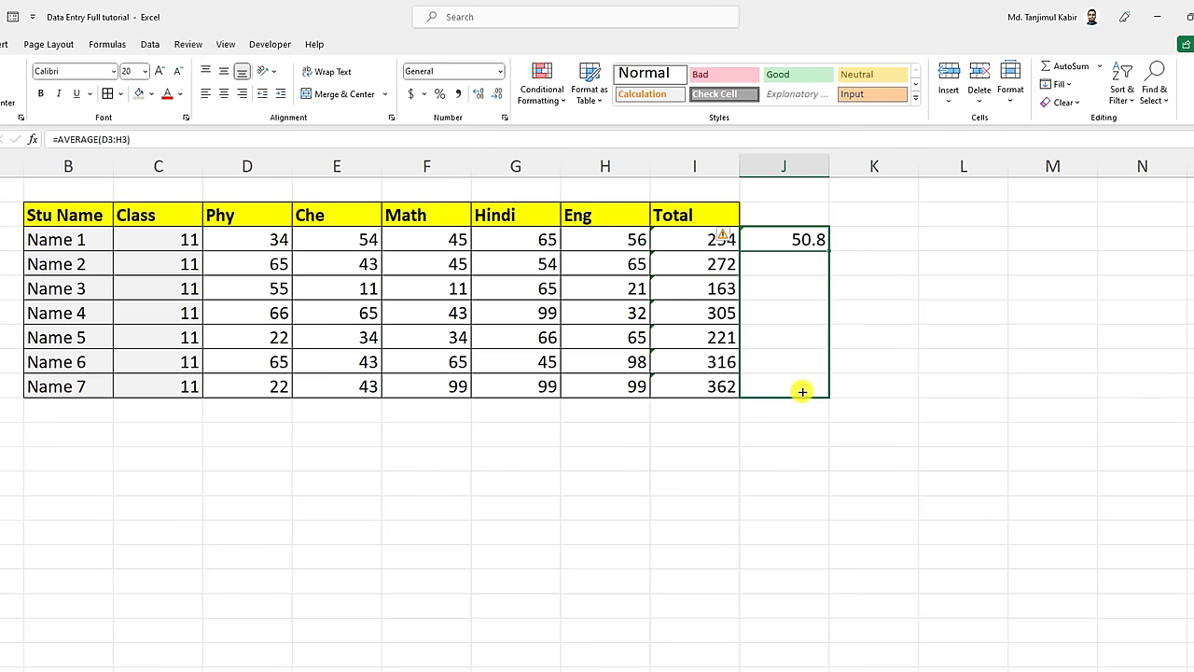
click(792, 240)
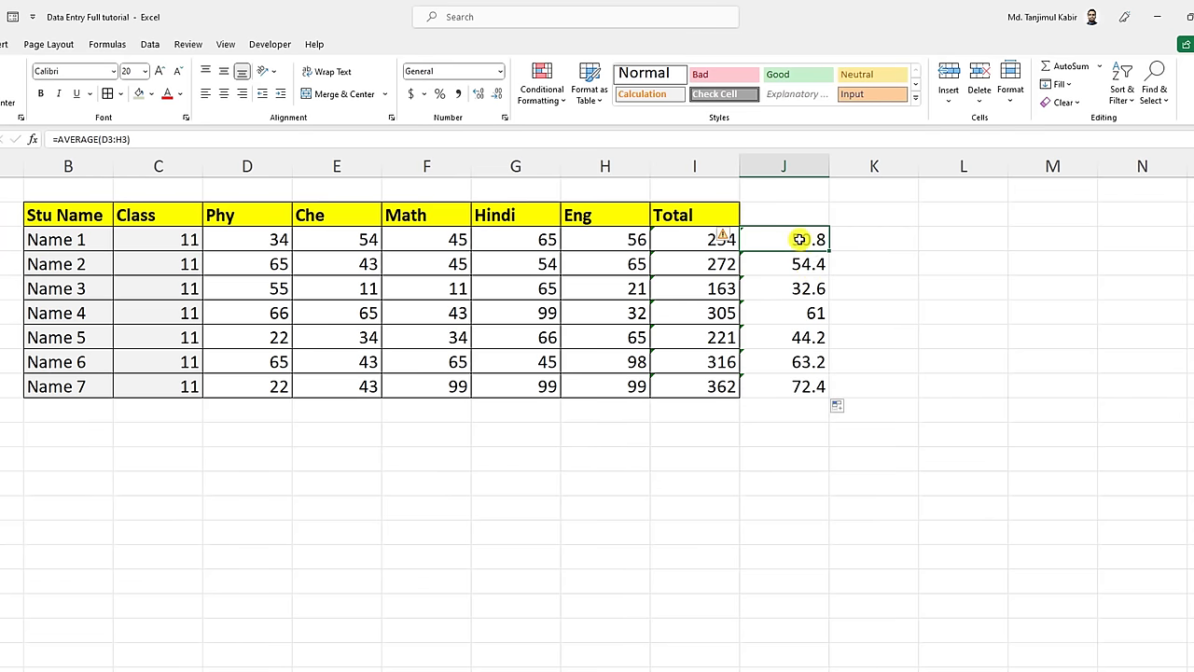
click(808, 265)
click(808, 288)
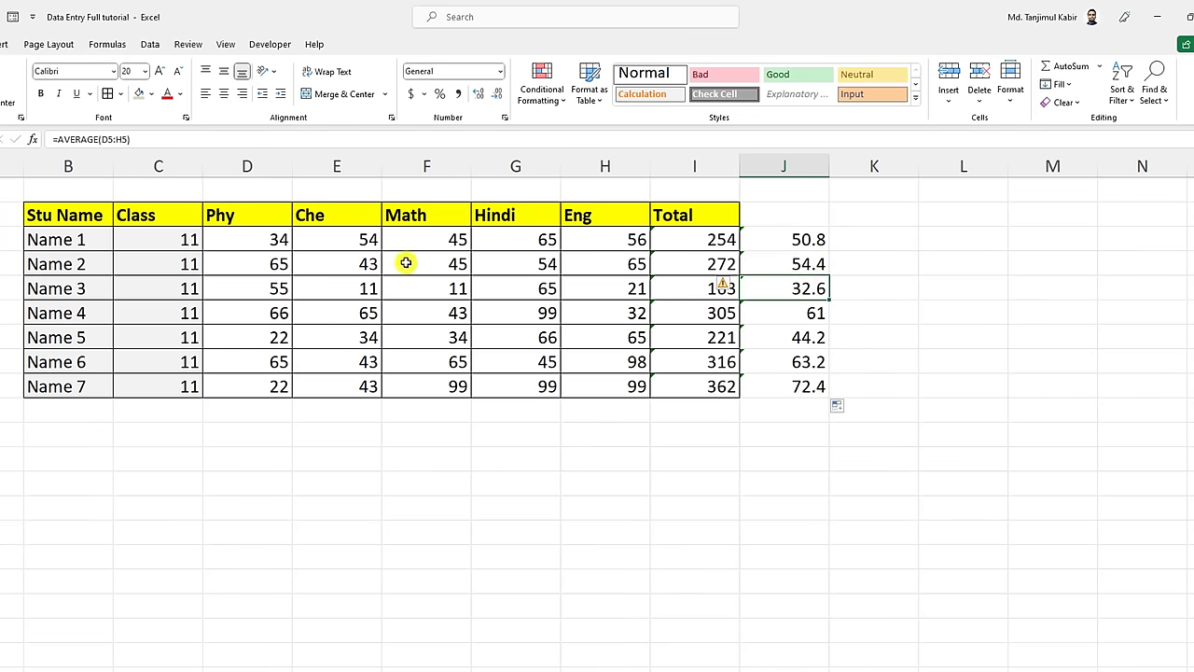
- Change Name 1's Phy mark to 150
click(284, 240)
text(150)
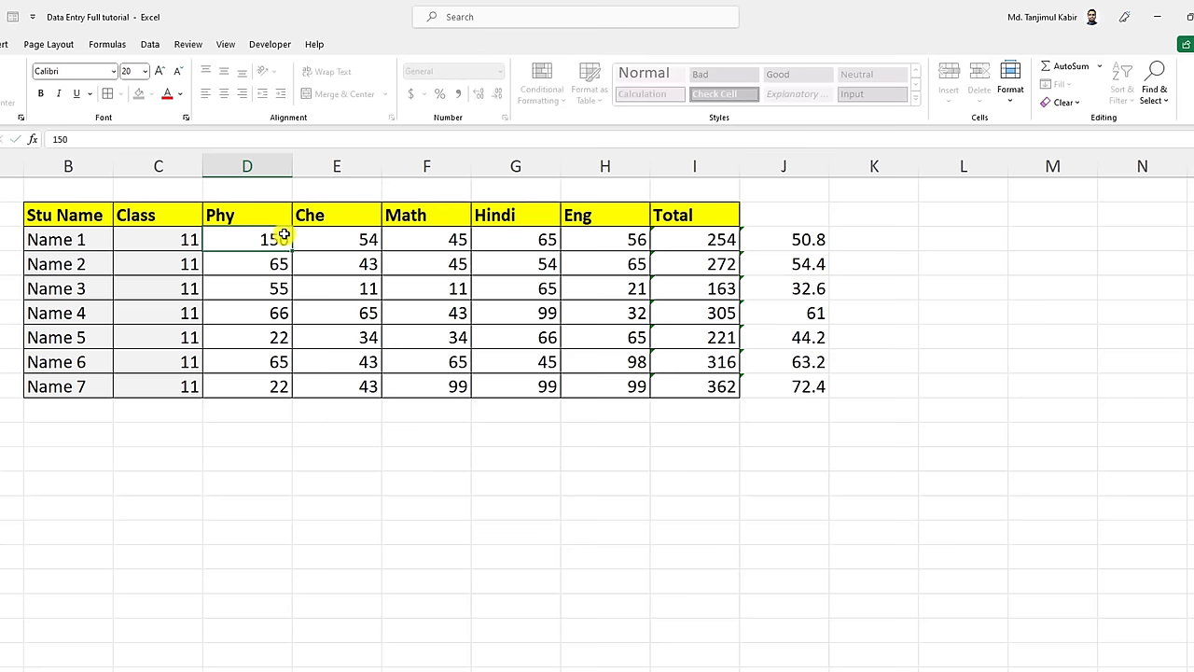
key(Return)
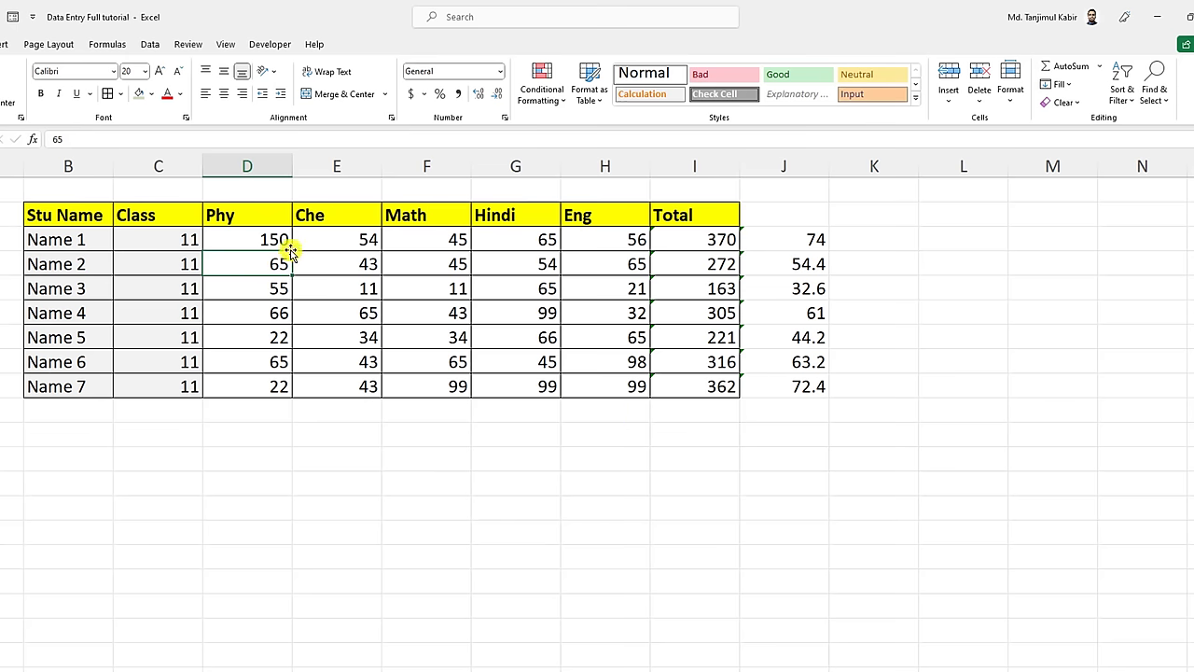
mouse_move(268, 238)
mouse_down()
mouse_move(602, 359)
mouse_move(602, 383)
mouse_up()
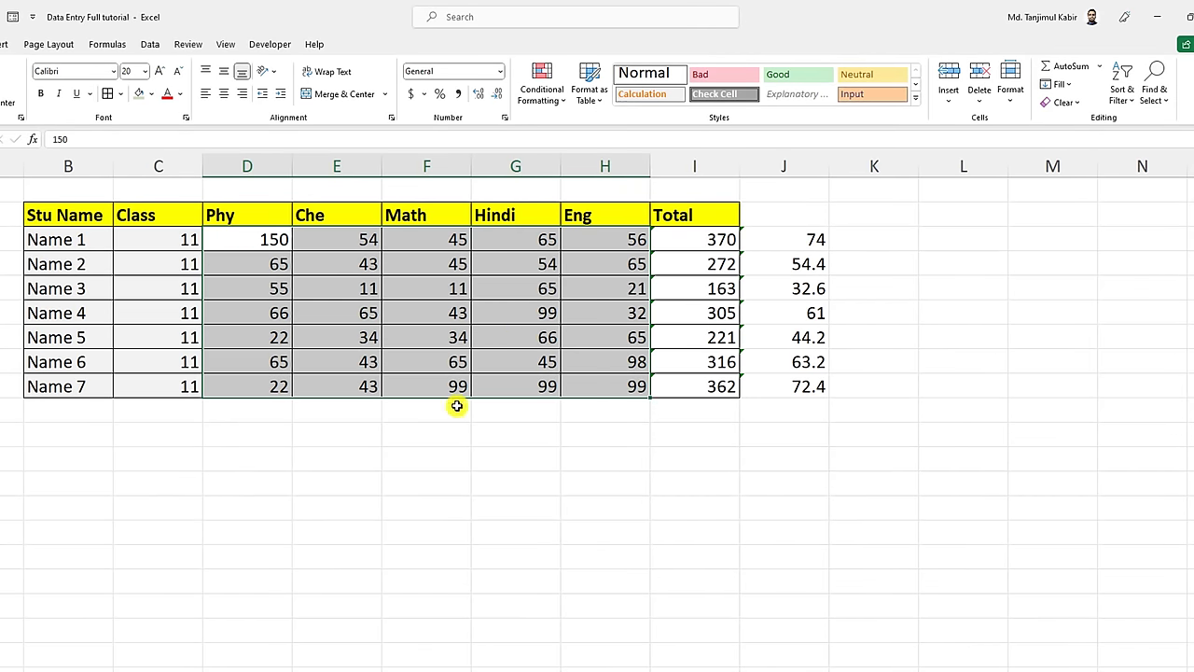
click(509, 451)
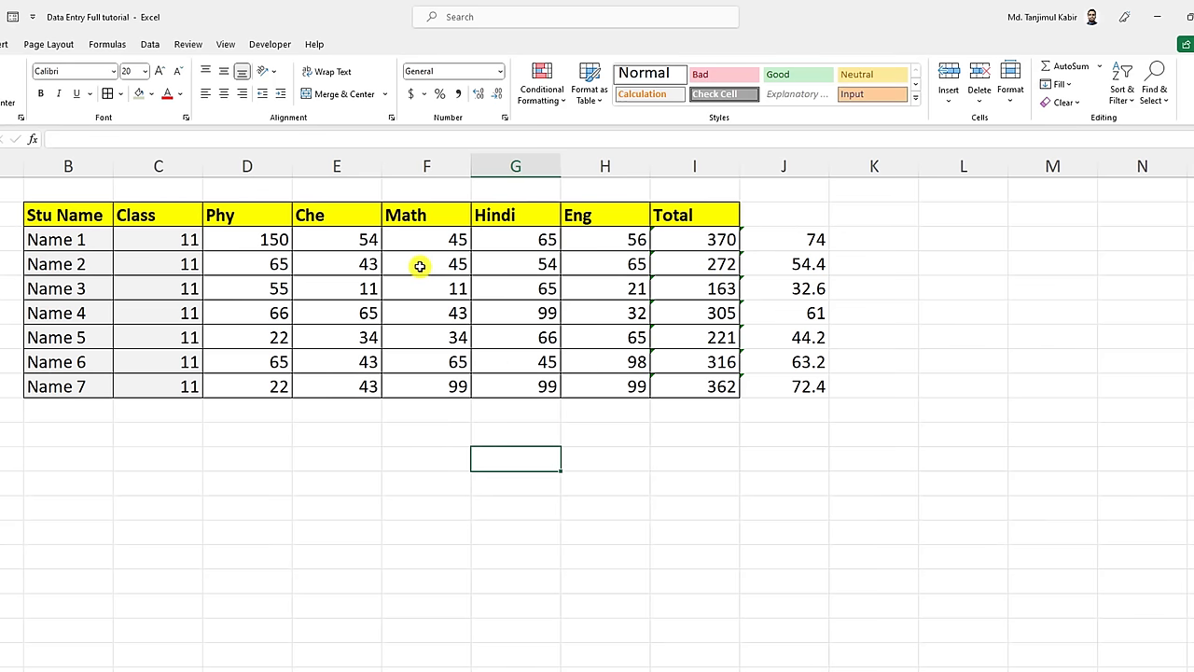
- Fill a few low marks red, such as Name 3's Che of 11, then undo the red fills
click(419, 264)
click(363, 290)
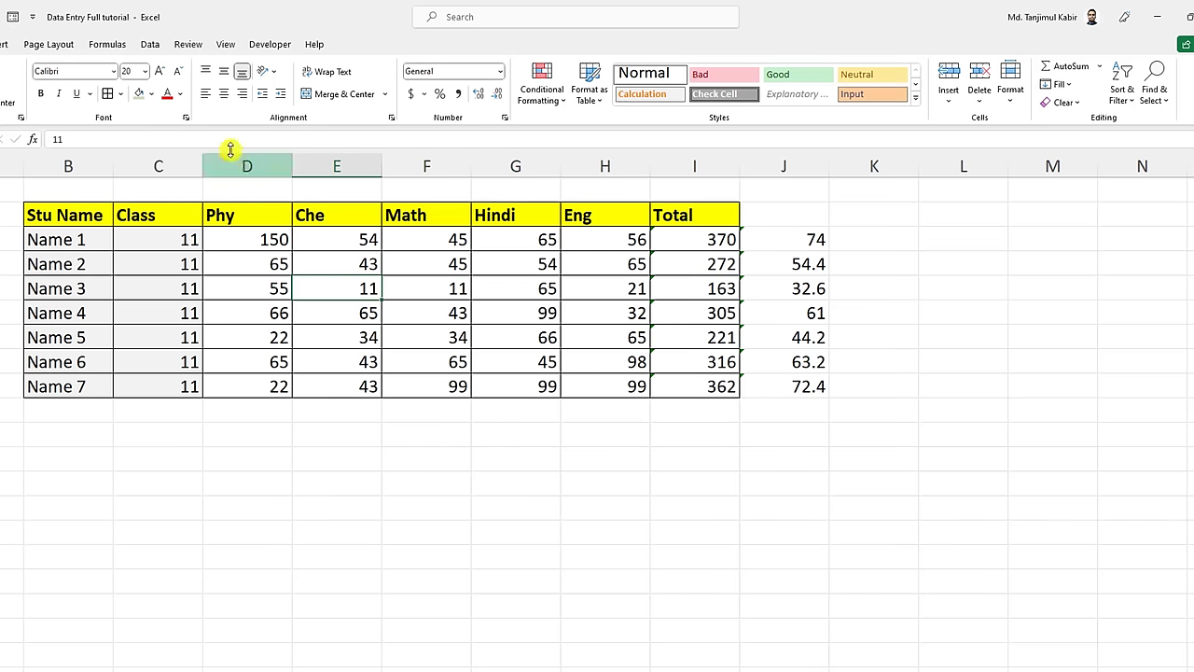
click(151, 94)
click(149, 225)
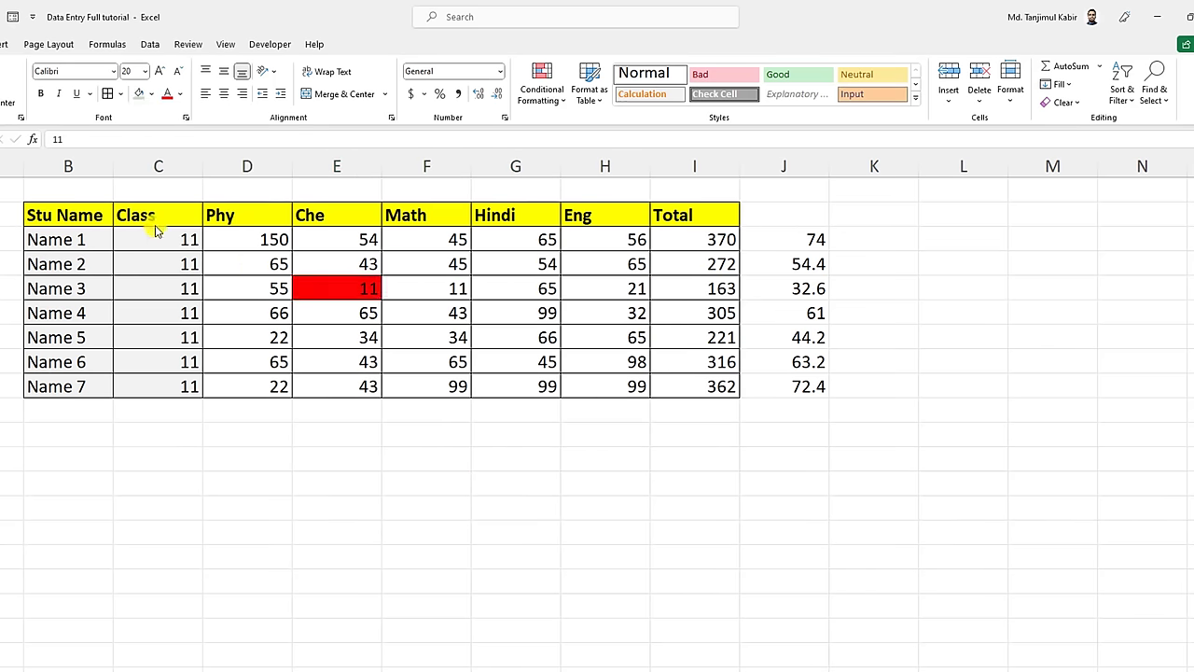
click(453, 293)
click(138, 93)
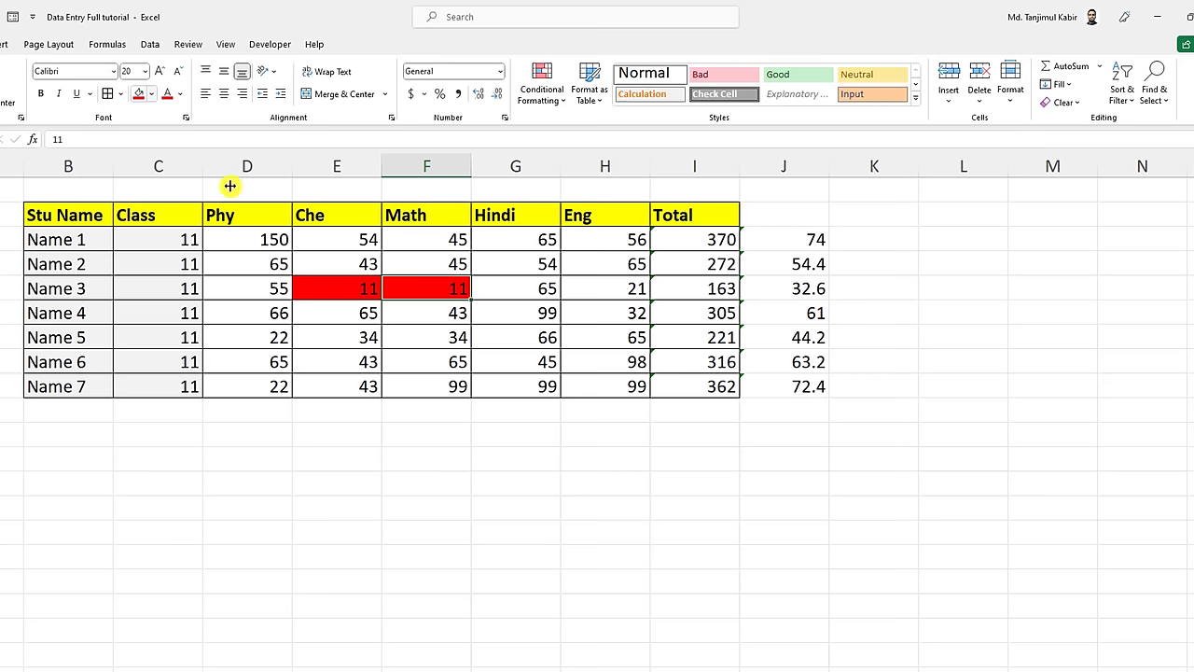
click(359, 341)
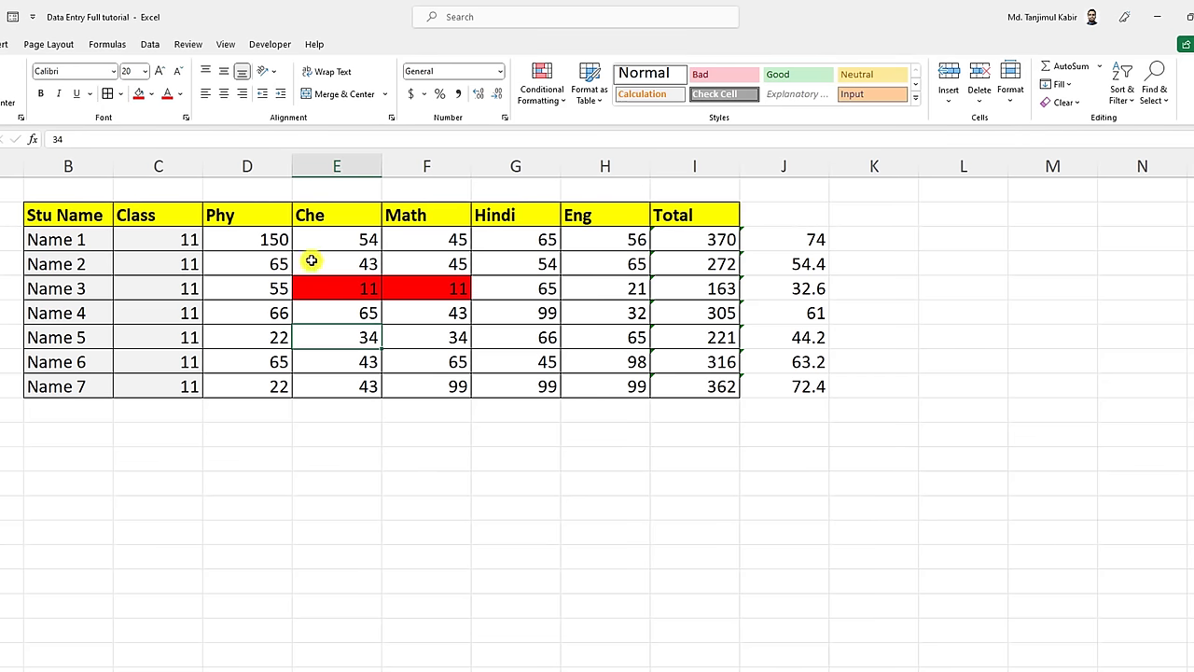
click(140, 93)
click(472, 457)
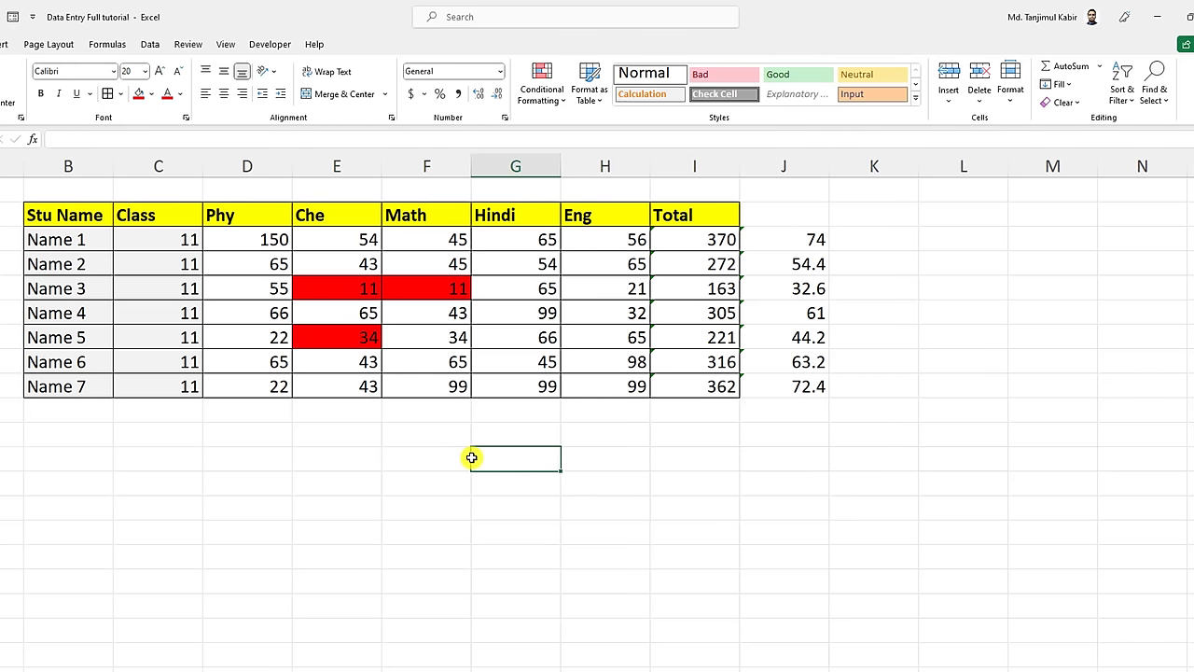
key(ctrl+z)
key(ctrl+z)
key(ctrl+z)
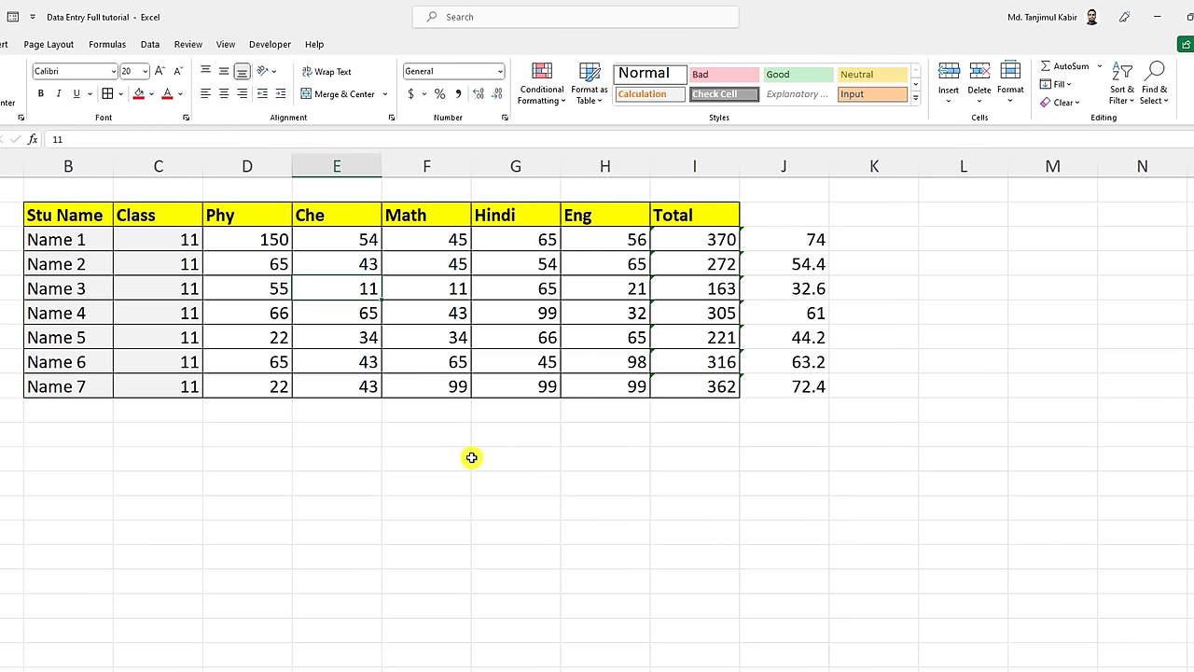
click(532, 442)
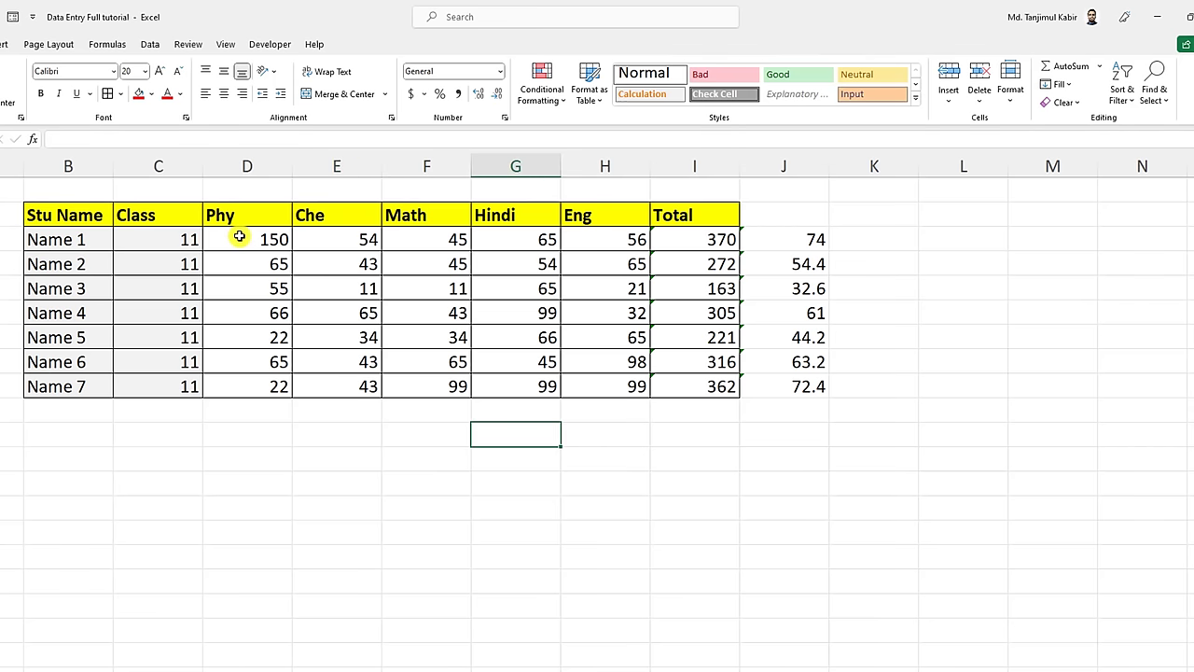
- Select the Phy to Eng marks and start a Less Than highlight rule with threshold 40
mouse_move(243, 239)
mouse_down()
mouse_move(573, 342)
mouse_move(582, 381)
mouse_up()
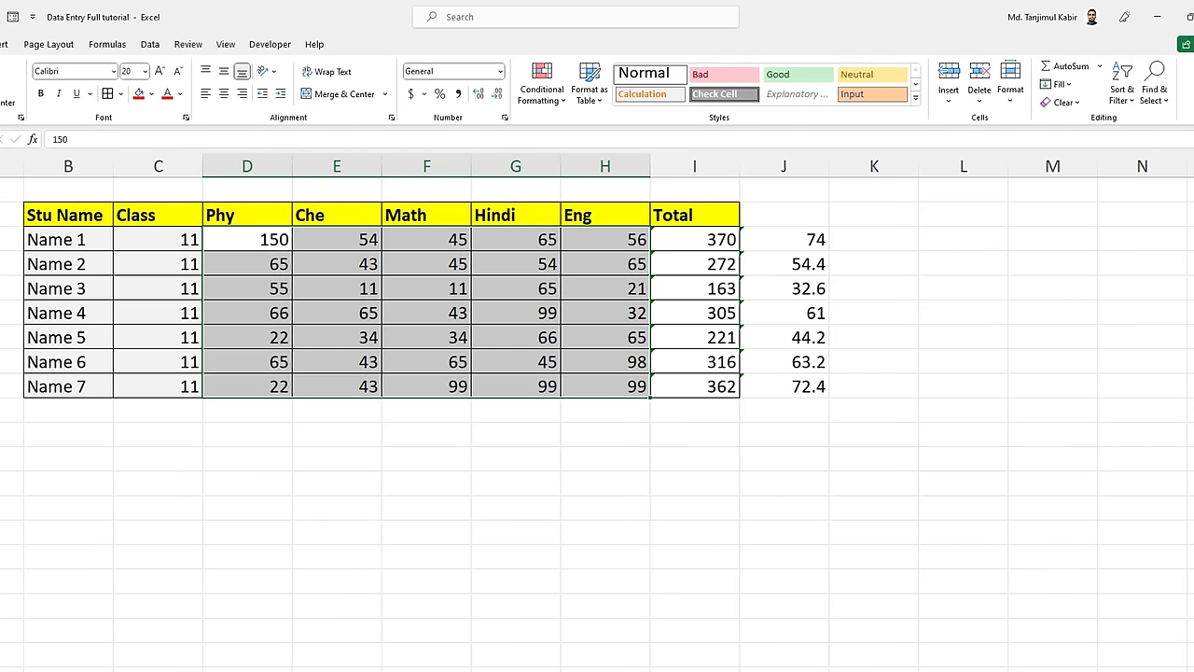
click(551, 97)
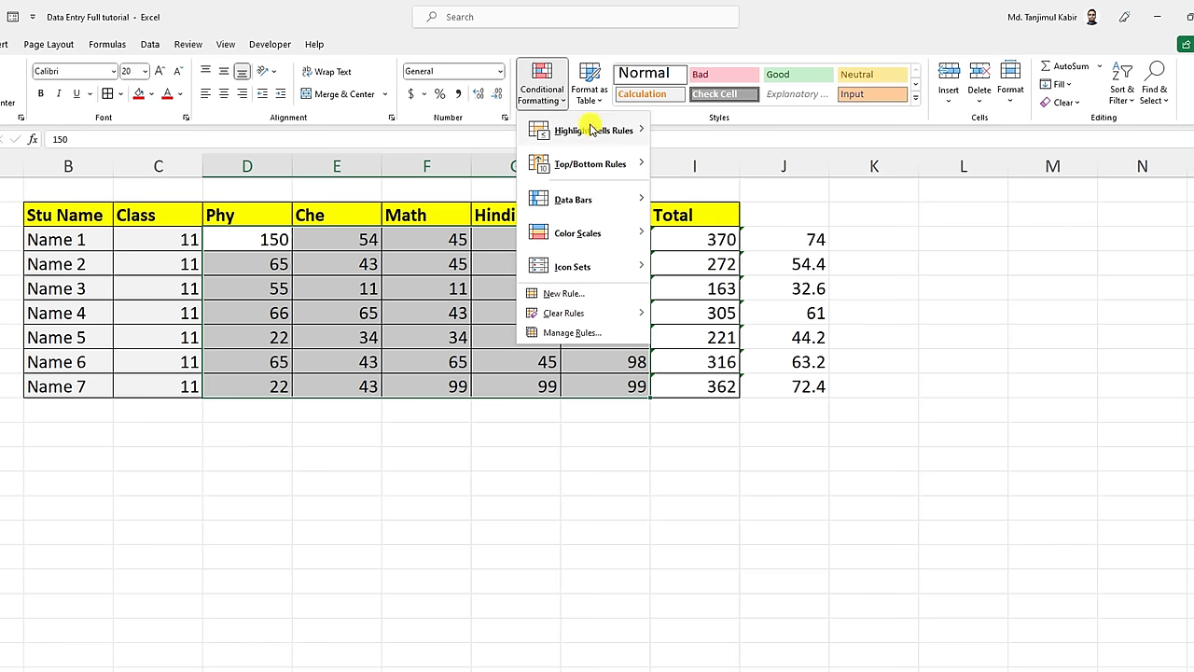
mouse_move(593, 131)
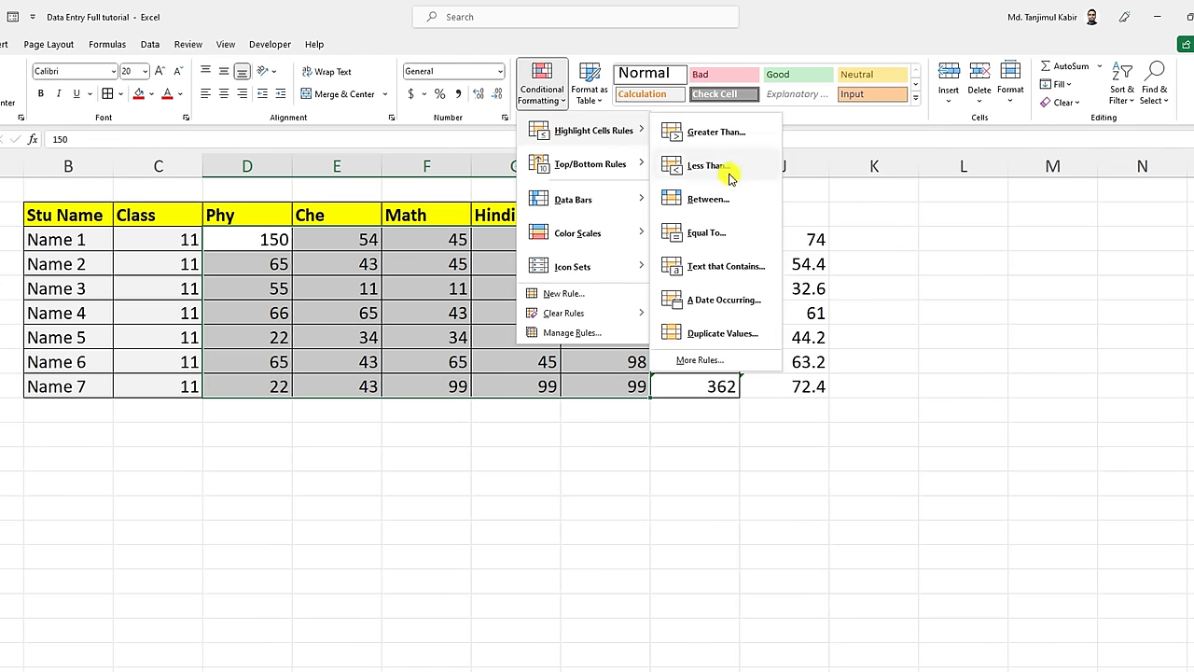
click(709, 166)
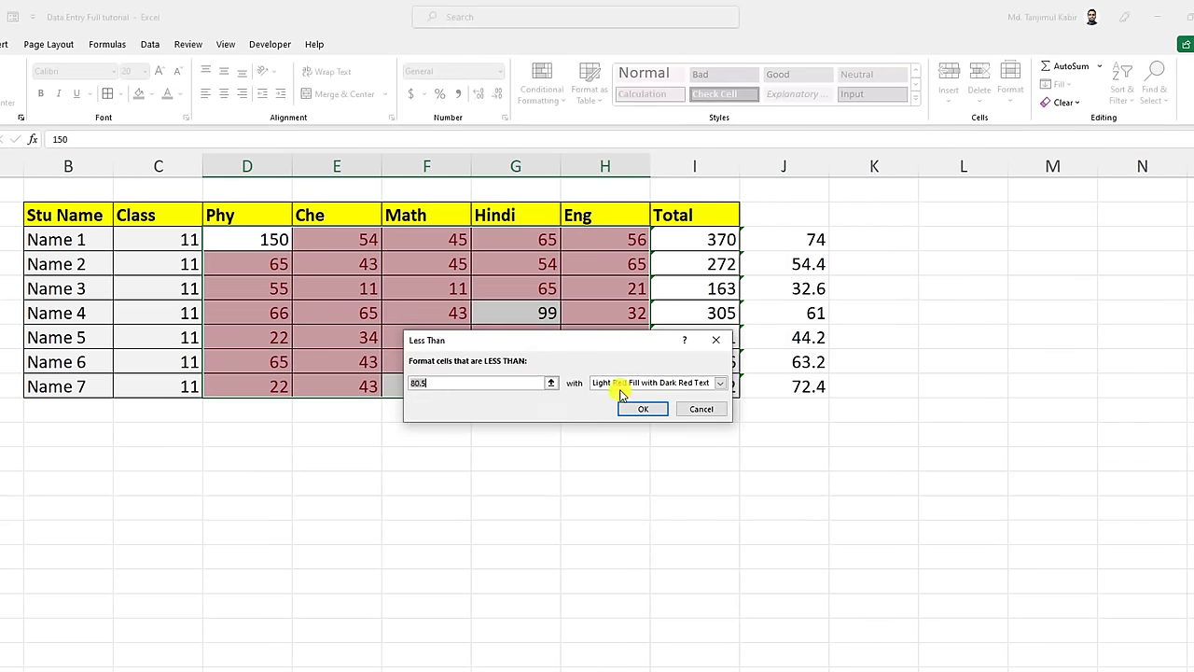
key(BackSpace)
key(BackSpace)
key(BackSpace)
text(40)
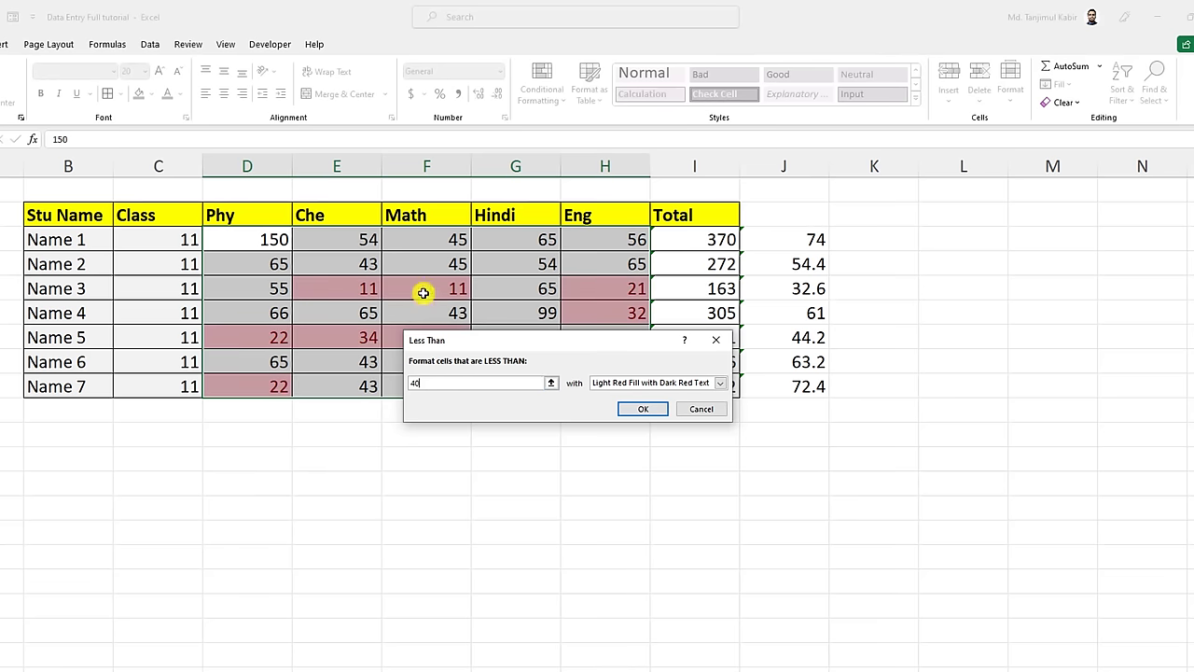
- Give the less-than-40 rule a custom red fill and apply it
click(719, 384)
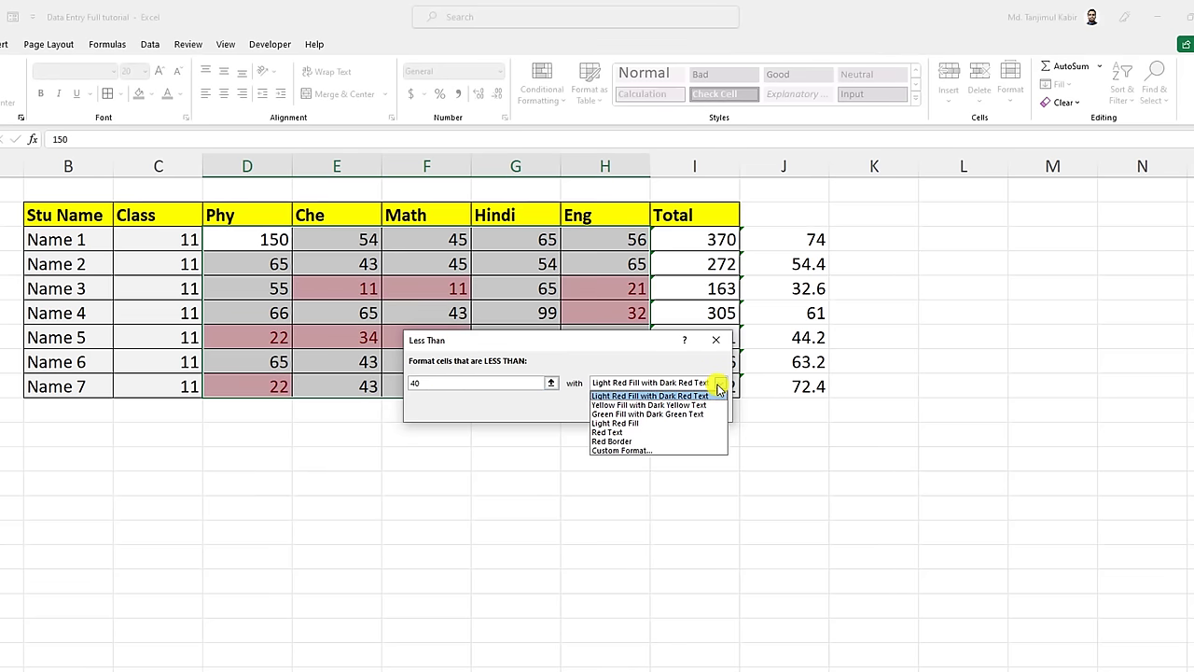
click(626, 454)
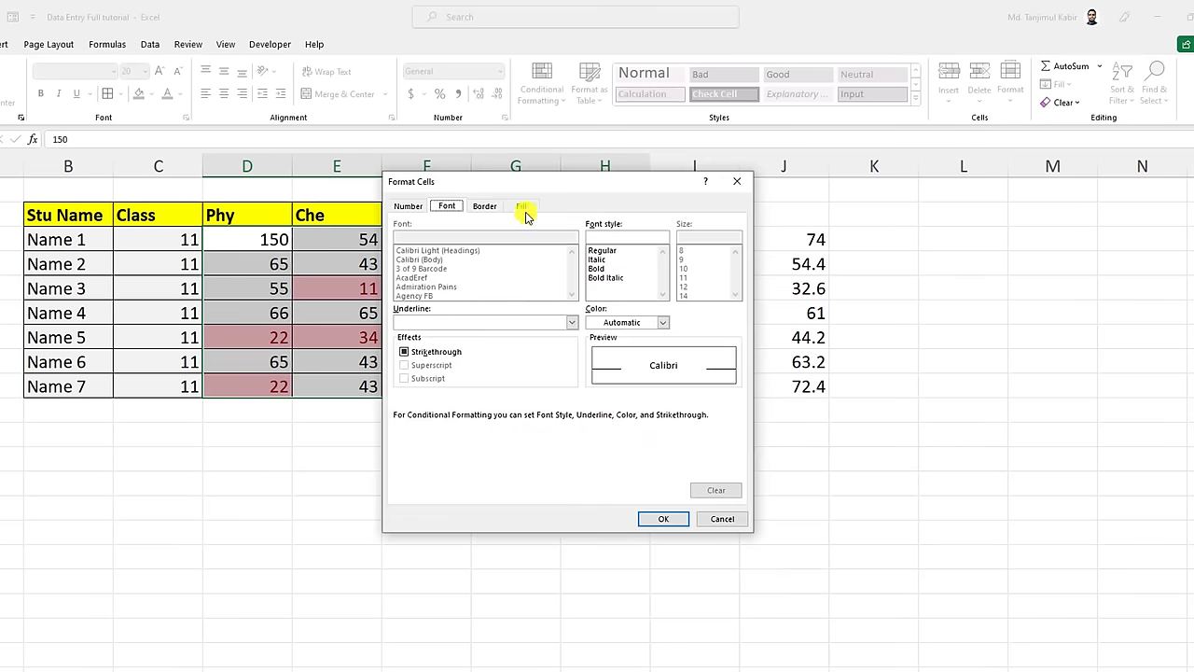
click(523, 206)
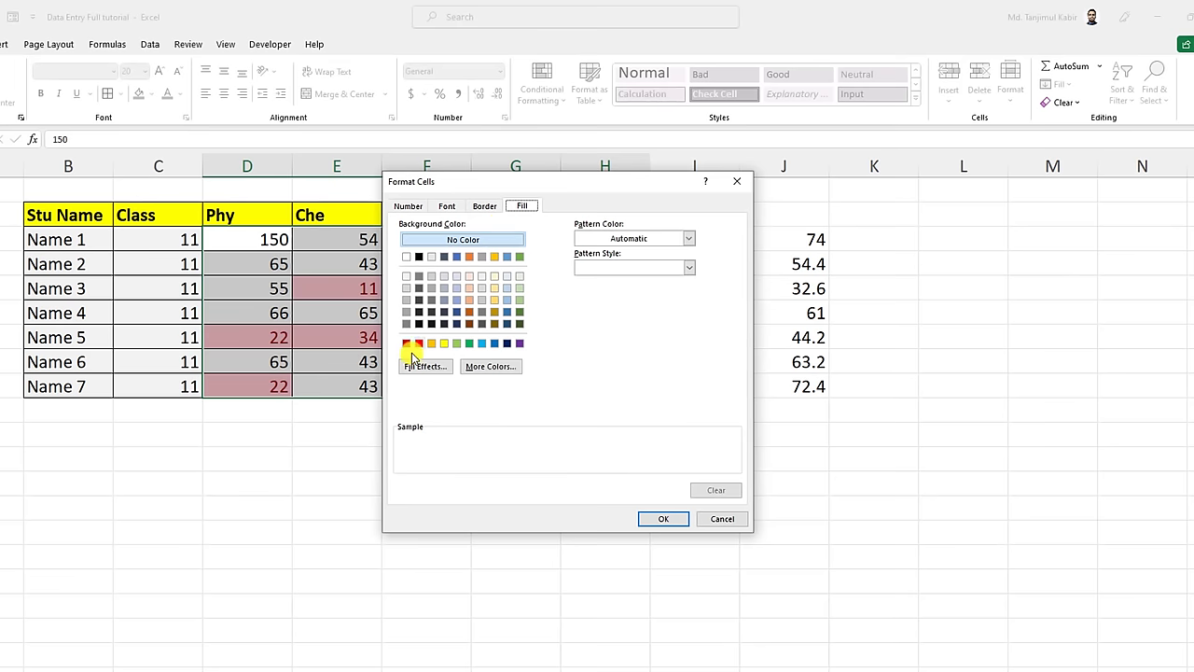
click(419, 343)
click(662, 518)
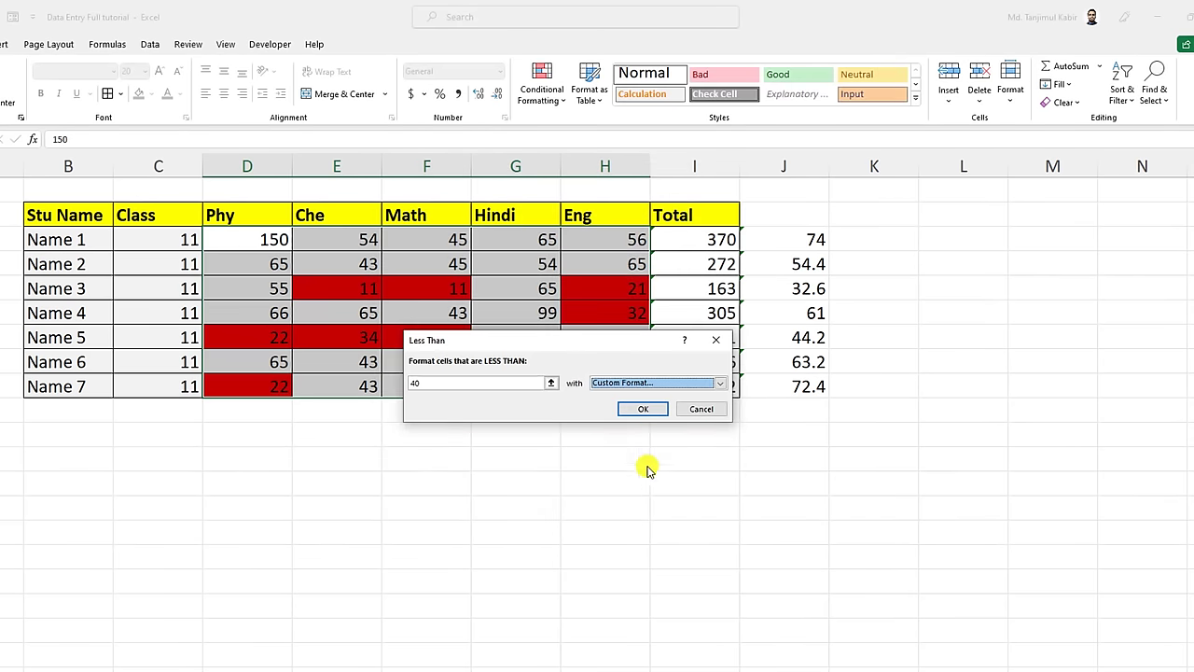
click(642, 411)
click(656, 453)
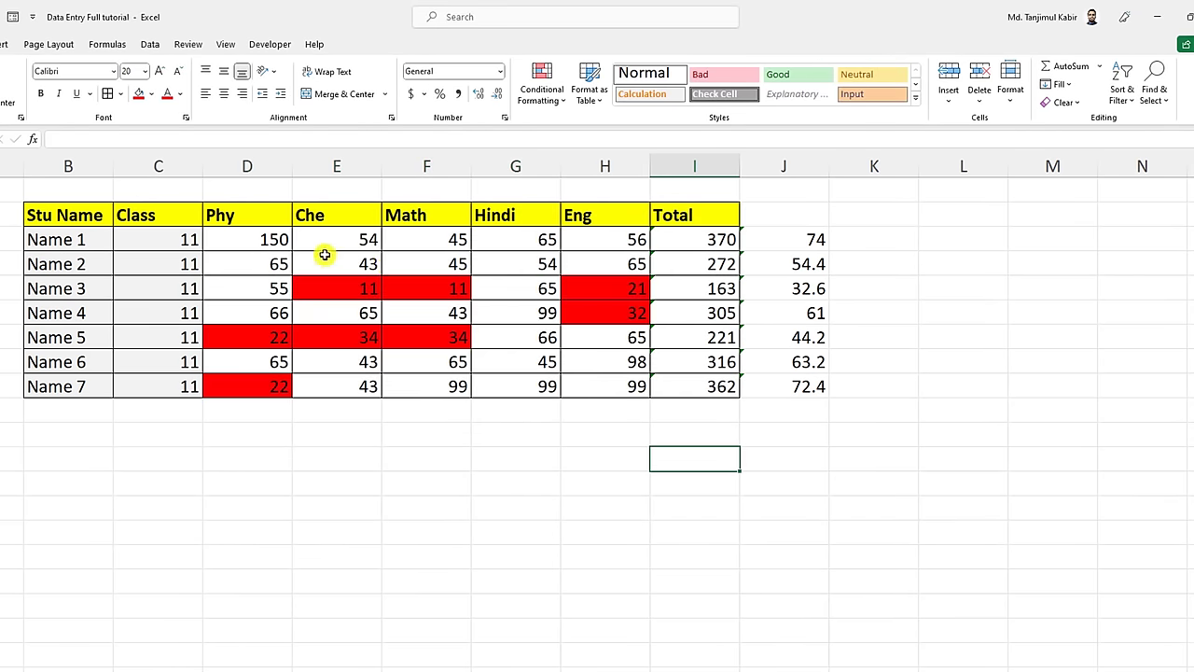
drag(271, 240, 637, 392)
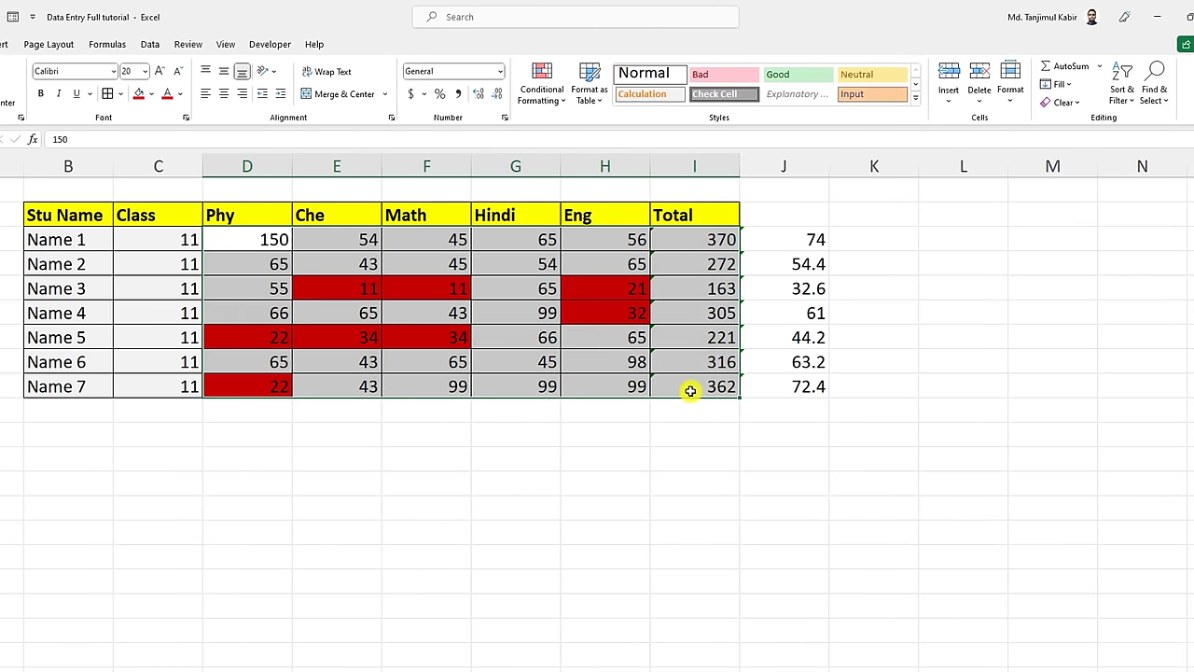
- Add a Greater Than 80 conditional rule to the marks with a custom green fill
click(542, 84)
mouse_move(588, 130)
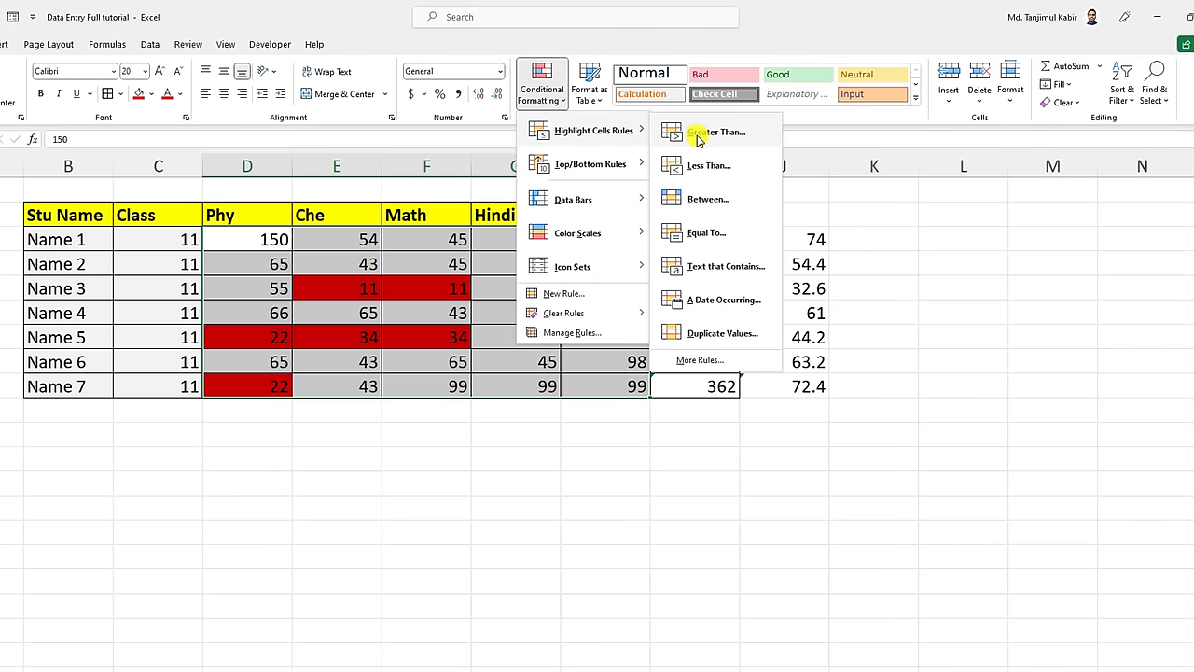
click(698, 136)
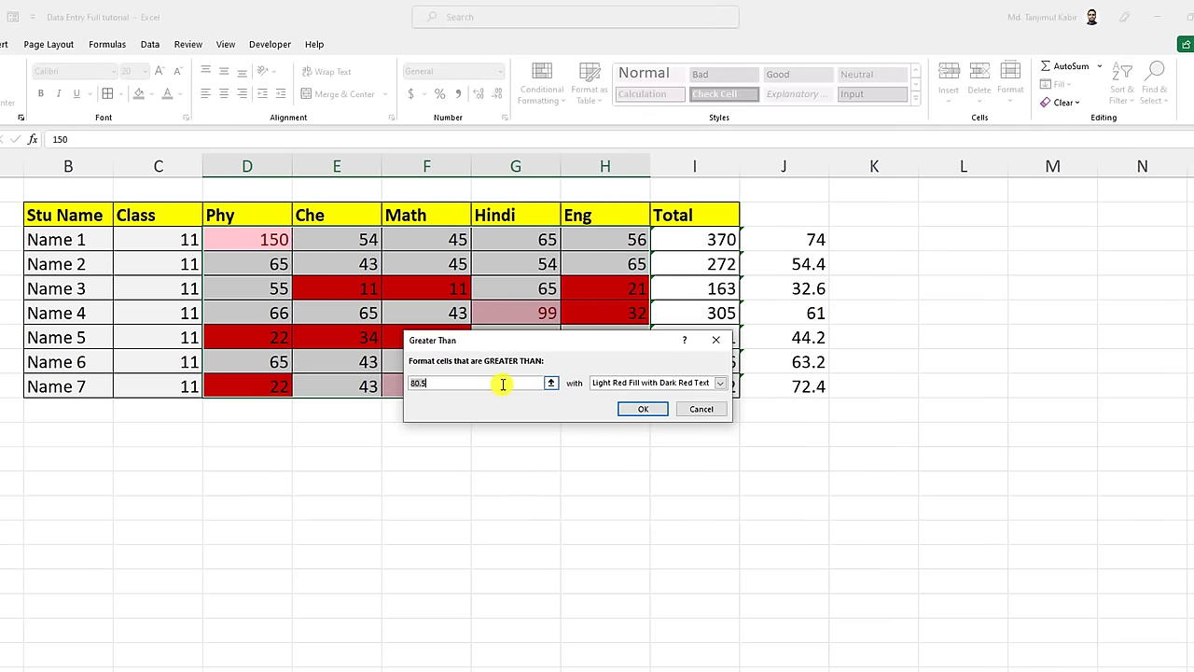
text(60)
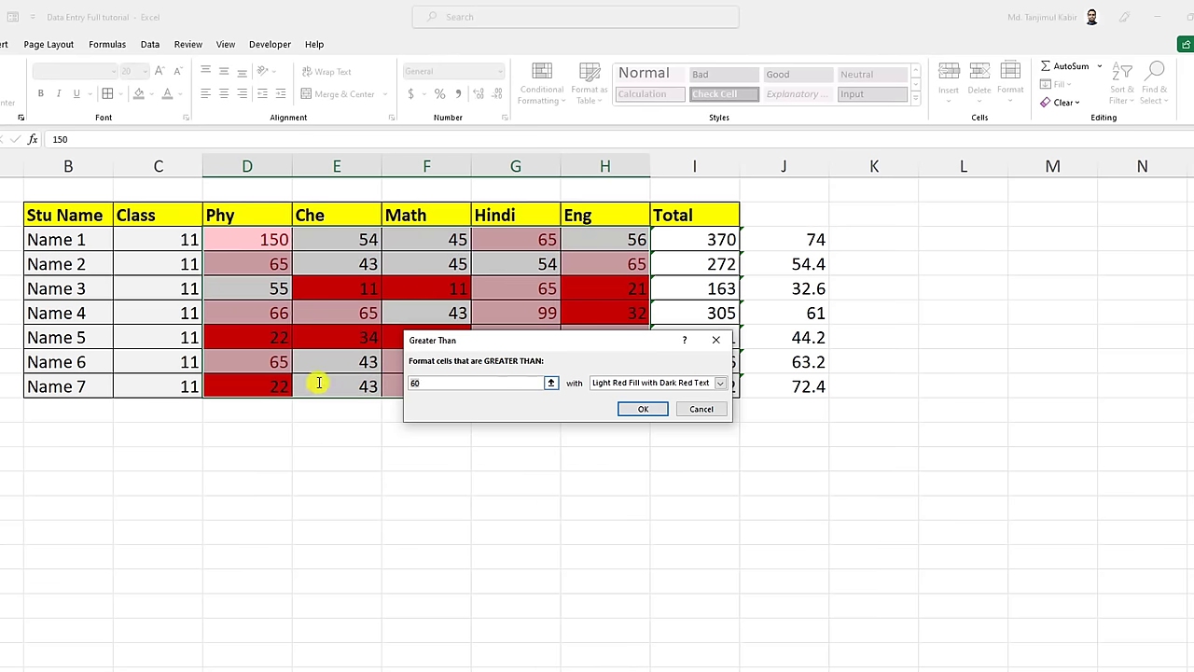
key(BackSpace)
key(BackSpace)
text(80)
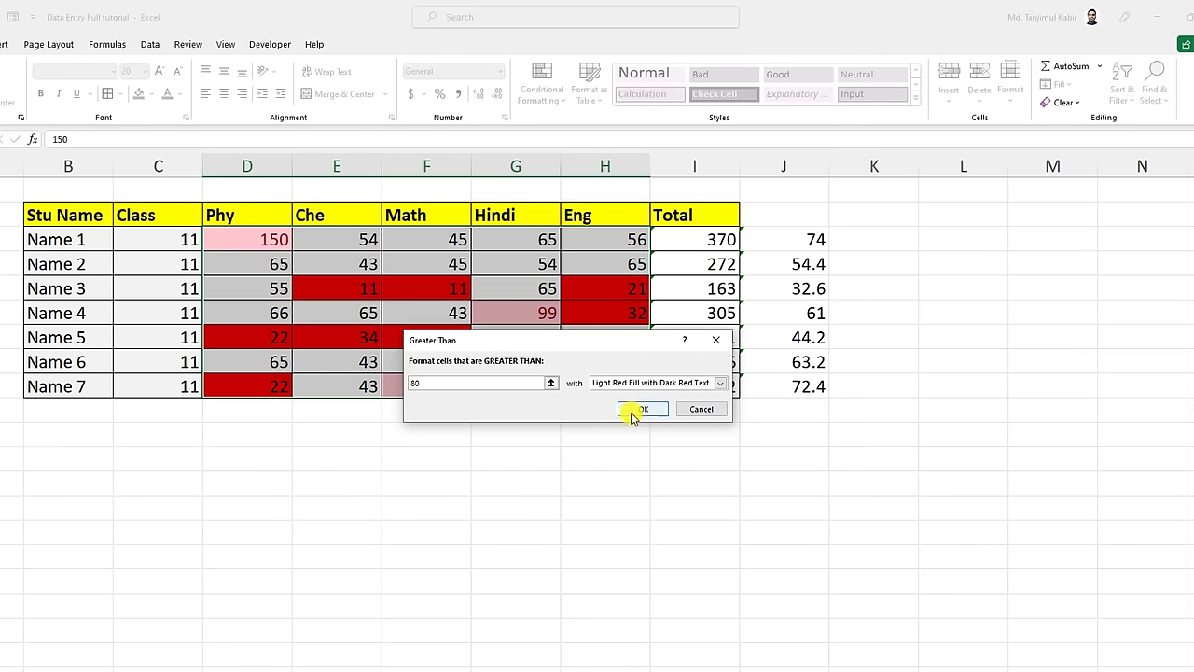
click(720, 383)
click(629, 449)
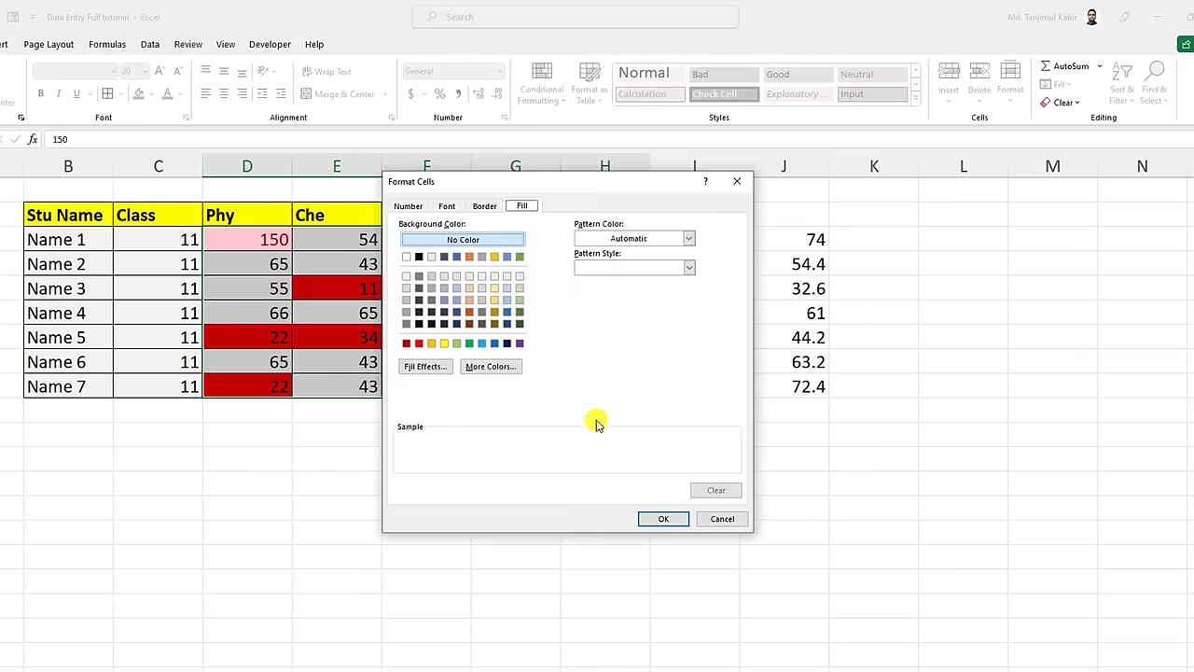
click(457, 343)
click(658, 517)
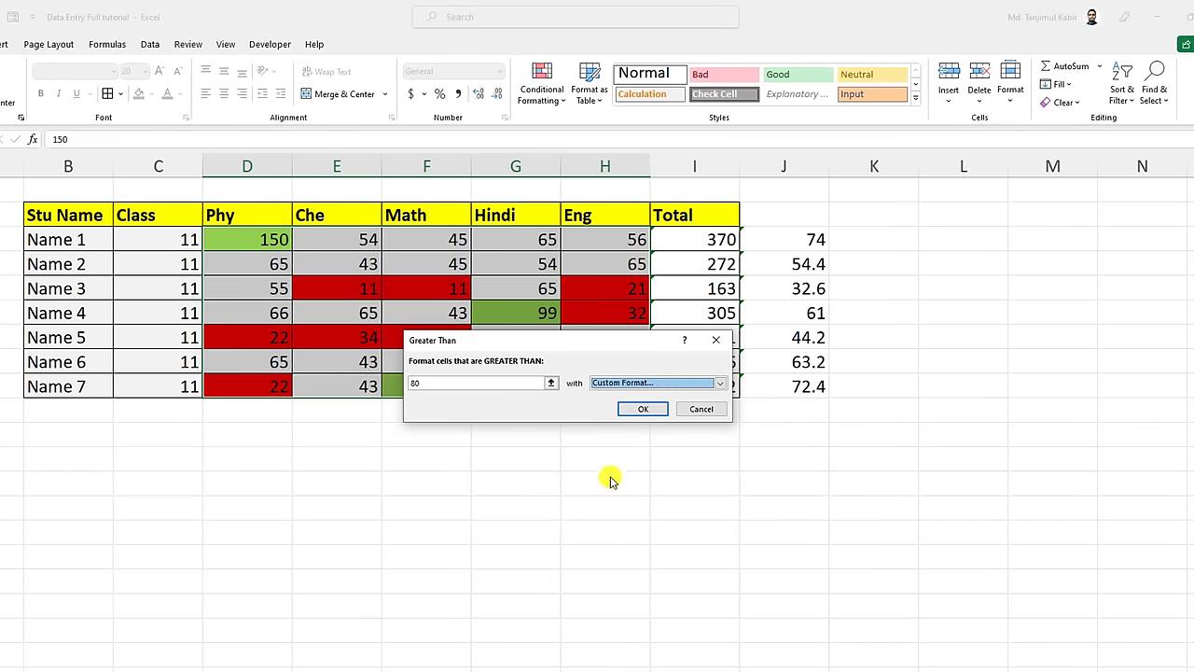
click(634, 410)
click(518, 432)
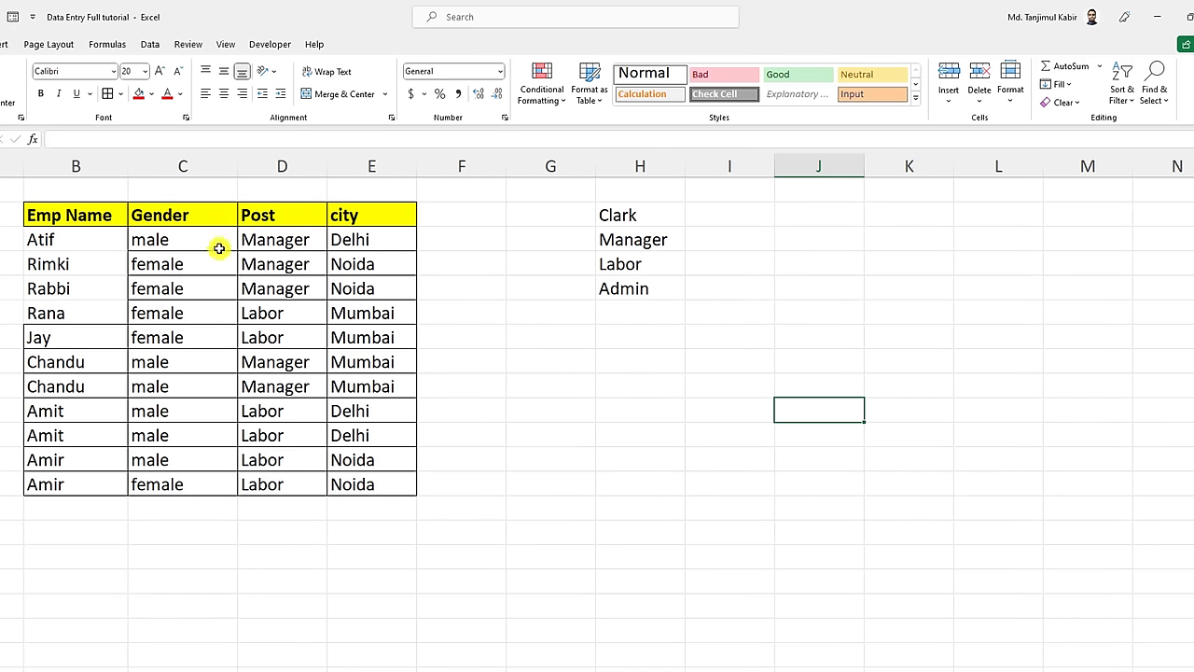
- Turn on AutoFilter for the employee table and filter Gender to male only
click(169, 262)
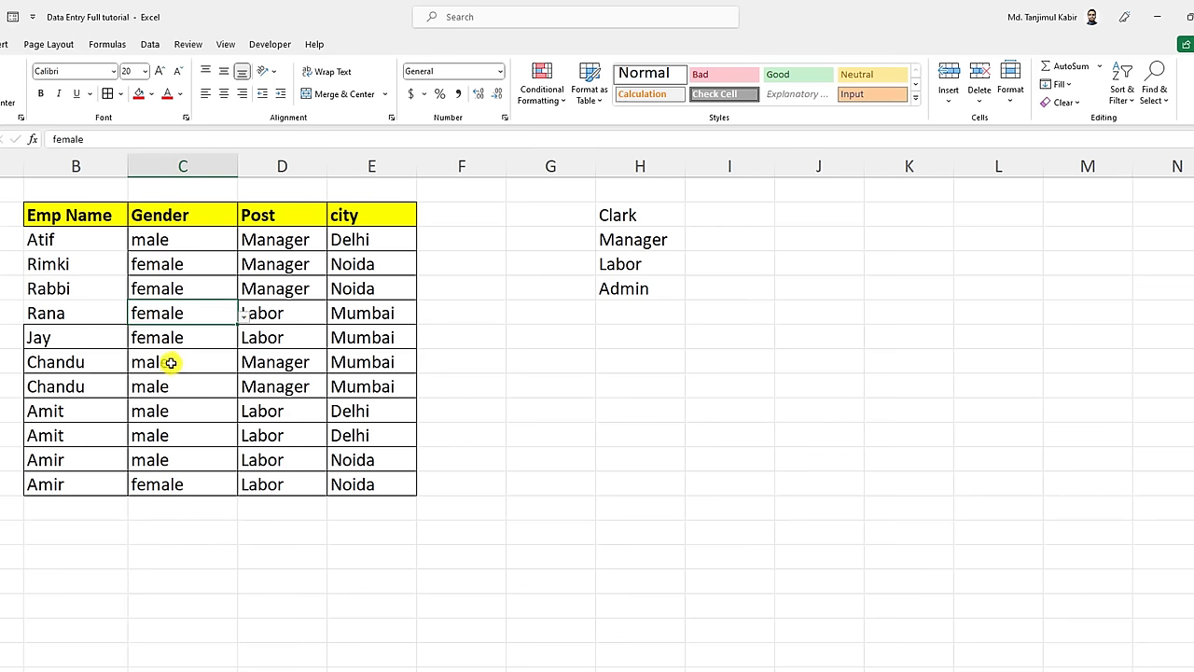
click(164, 516)
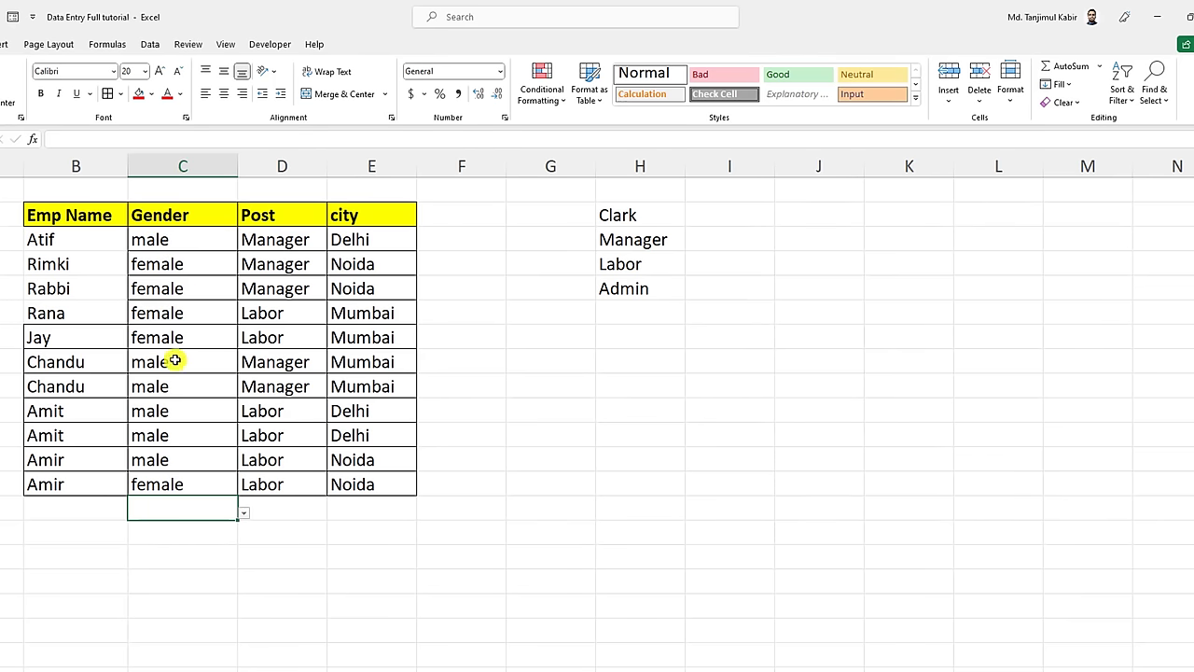
click(169, 216)
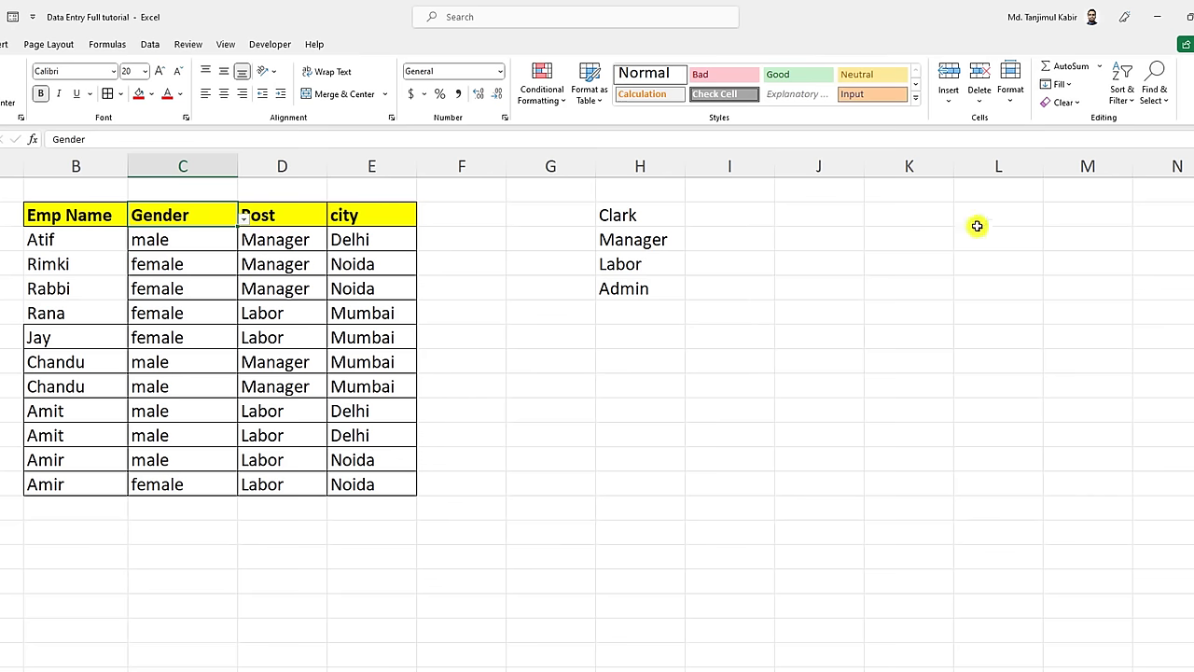
click(1127, 93)
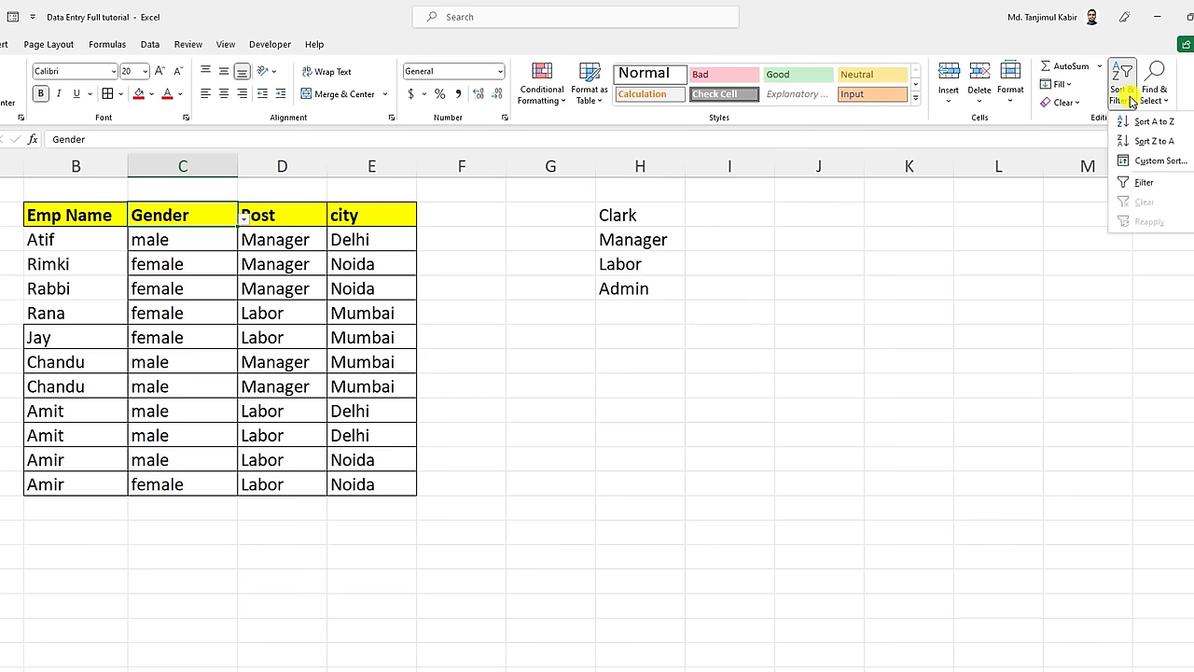
click(1144, 182)
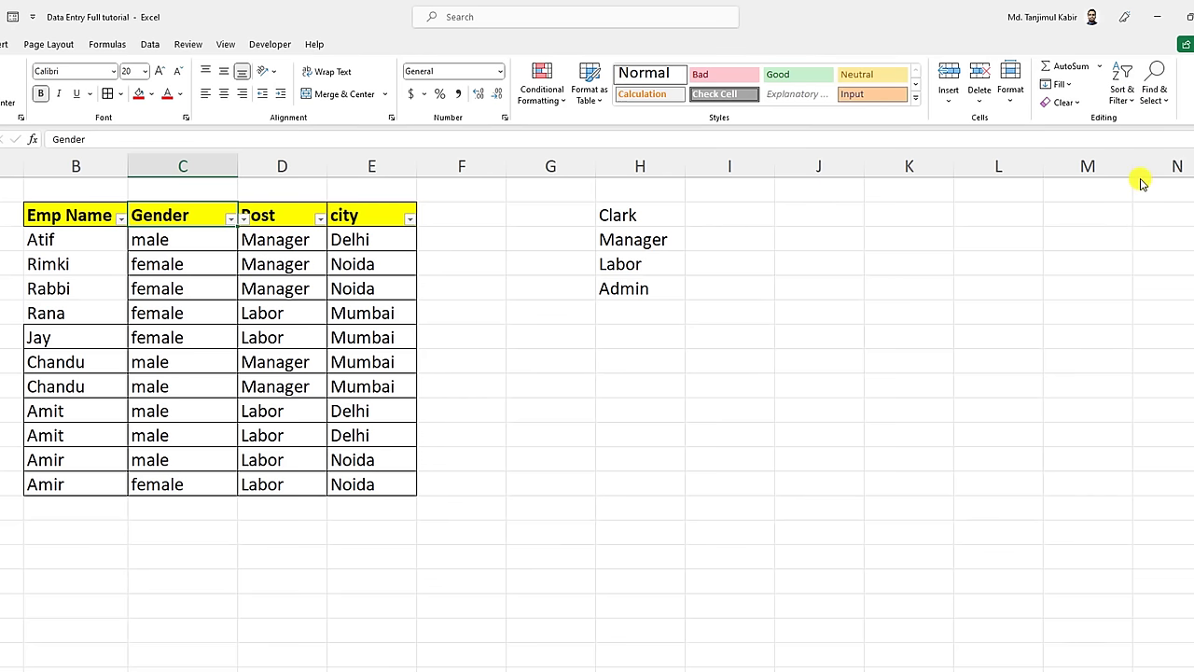
click(231, 219)
click(266, 385)
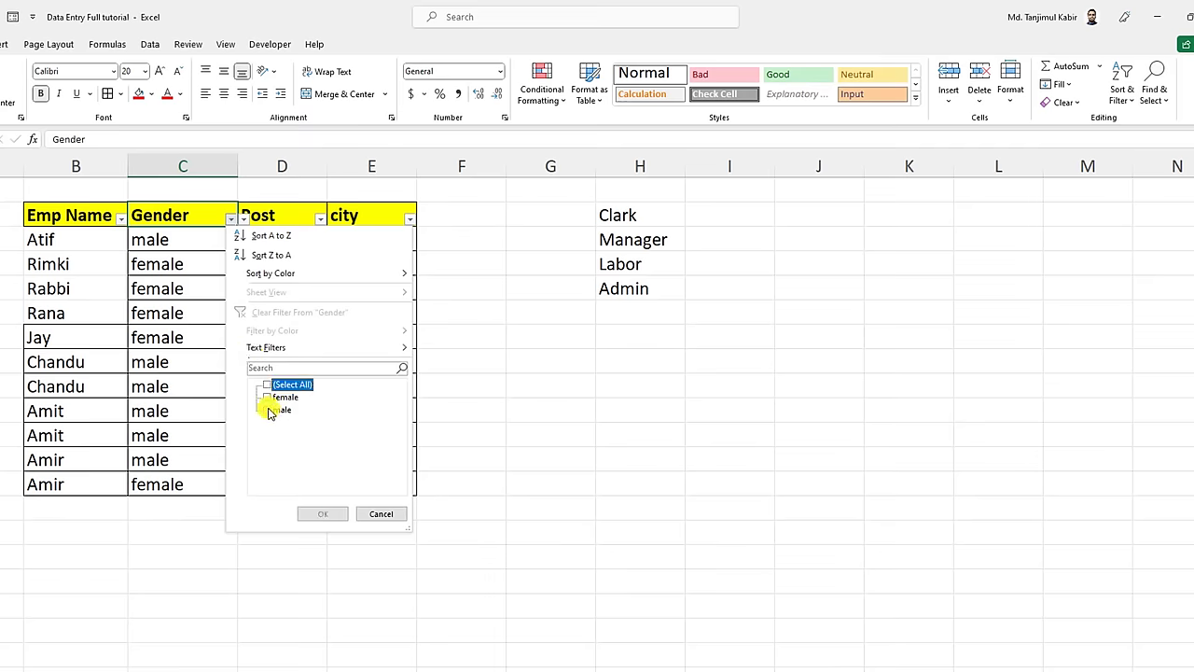
click(269, 410)
click(323, 514)
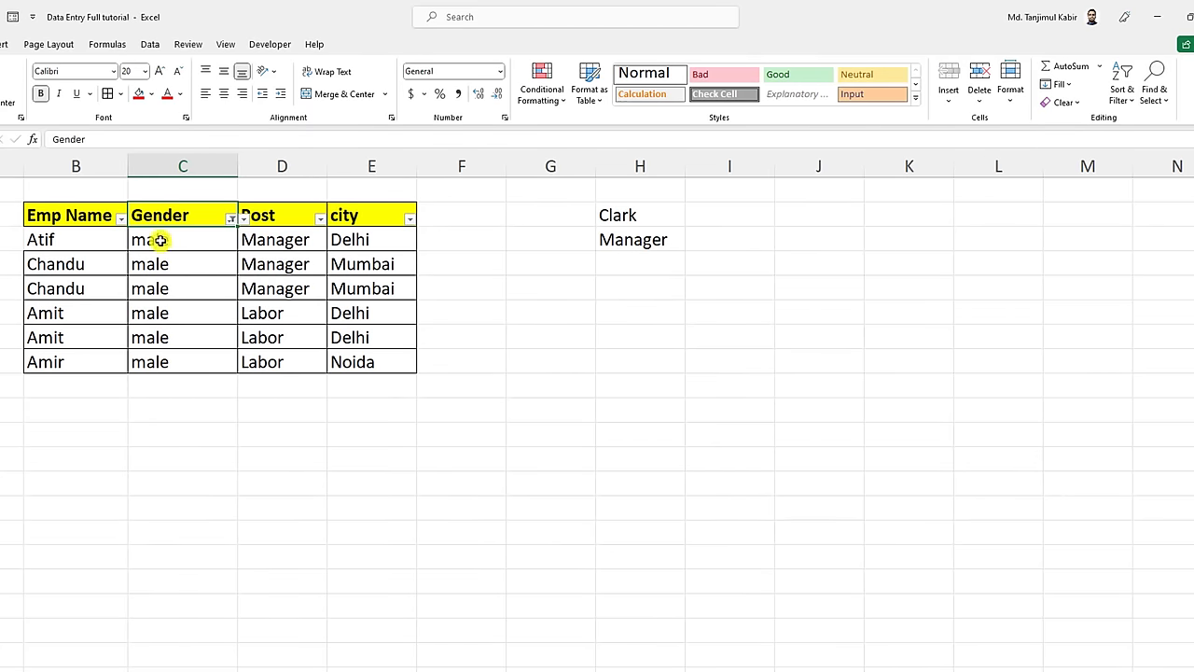
drag(162, 235, 164, 362)
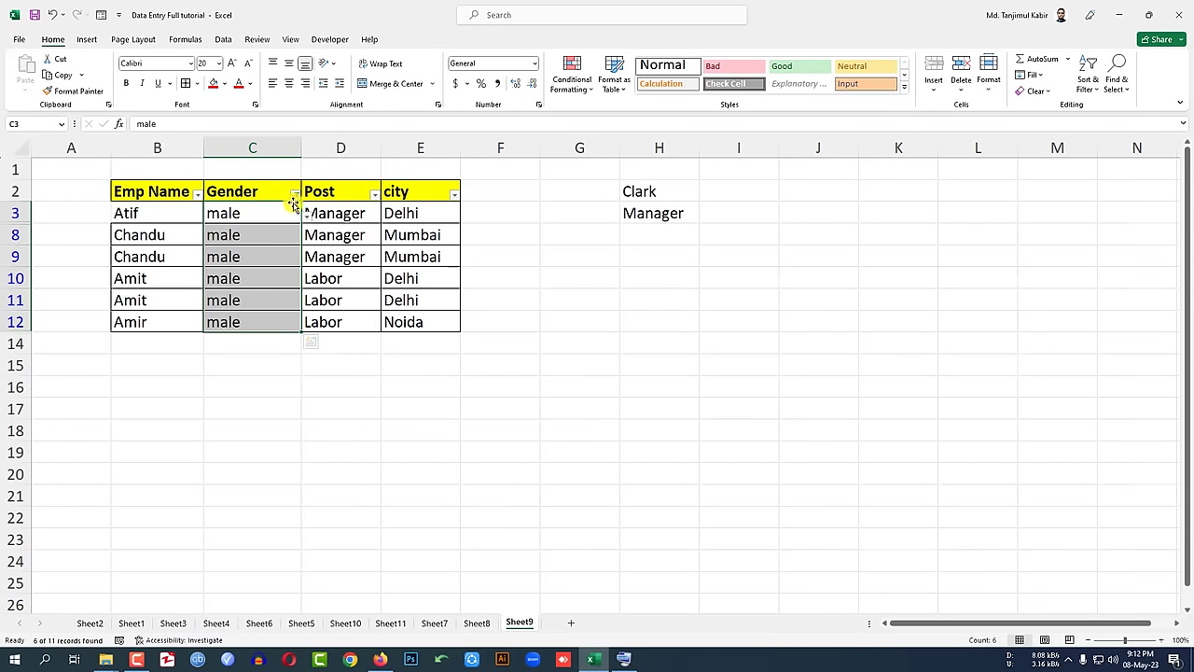
- Switch the Gender filter to female only, then turn the table's filter off
click(295, 196)
click(327, 364)
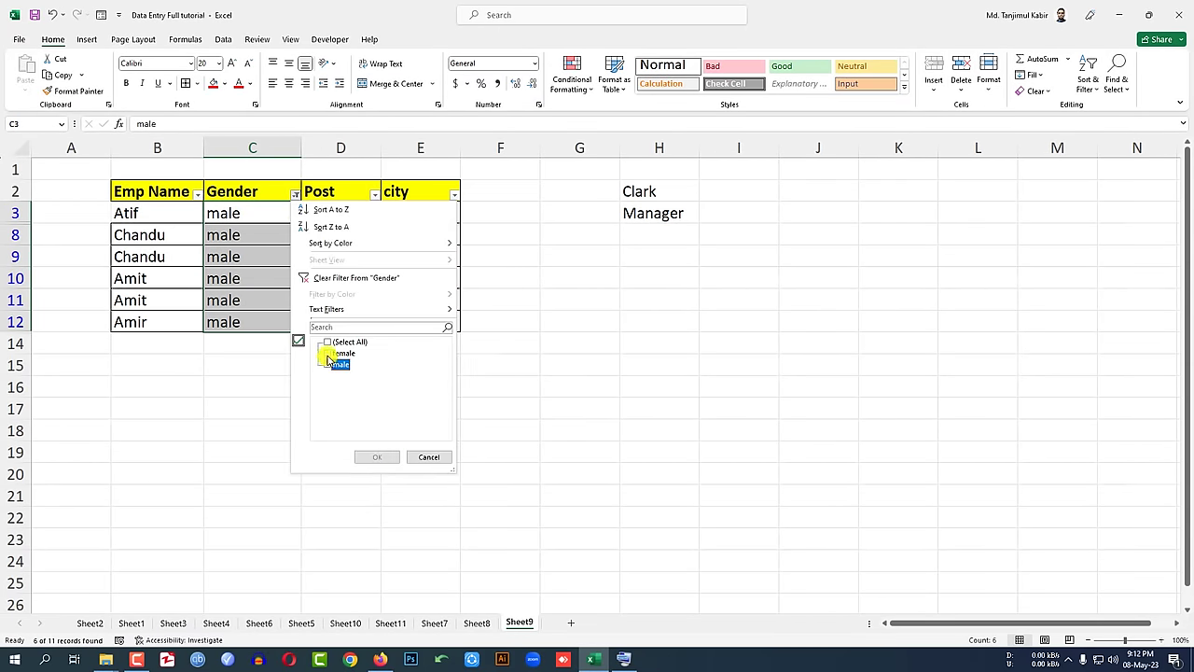
click(327, 353)
click(377, 456)
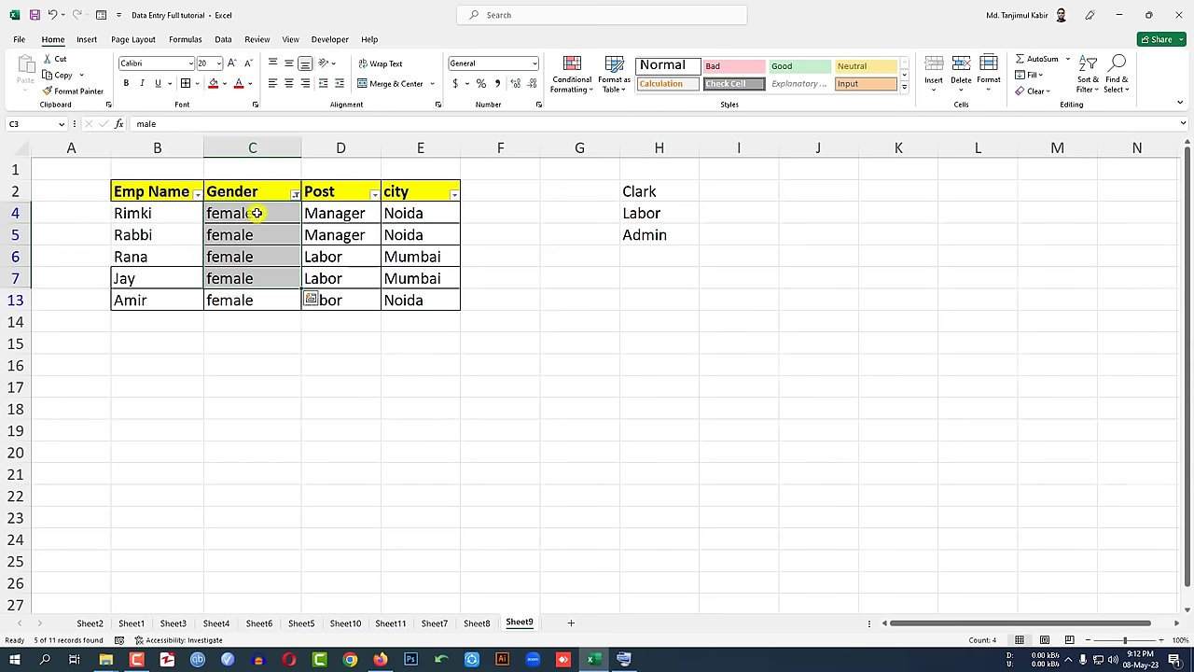
drag(256, 214, 245, 300)
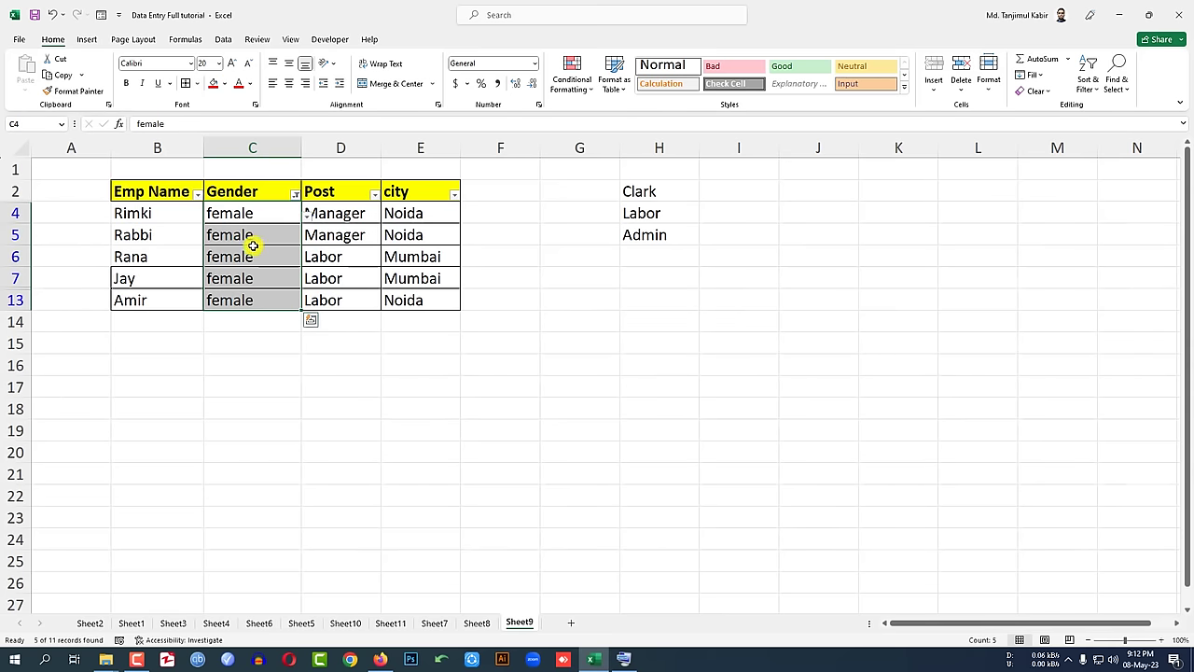
click(1088, 77)
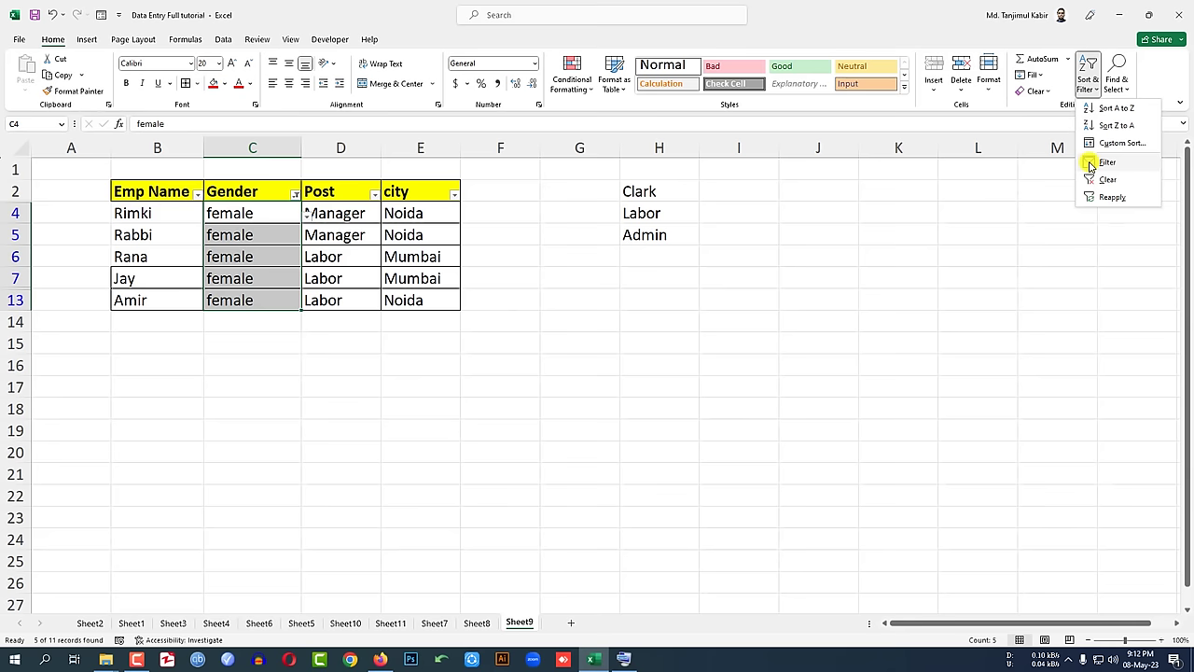
click(1091, 165)
- Clear the city values in E3:E13
click(422, 210)
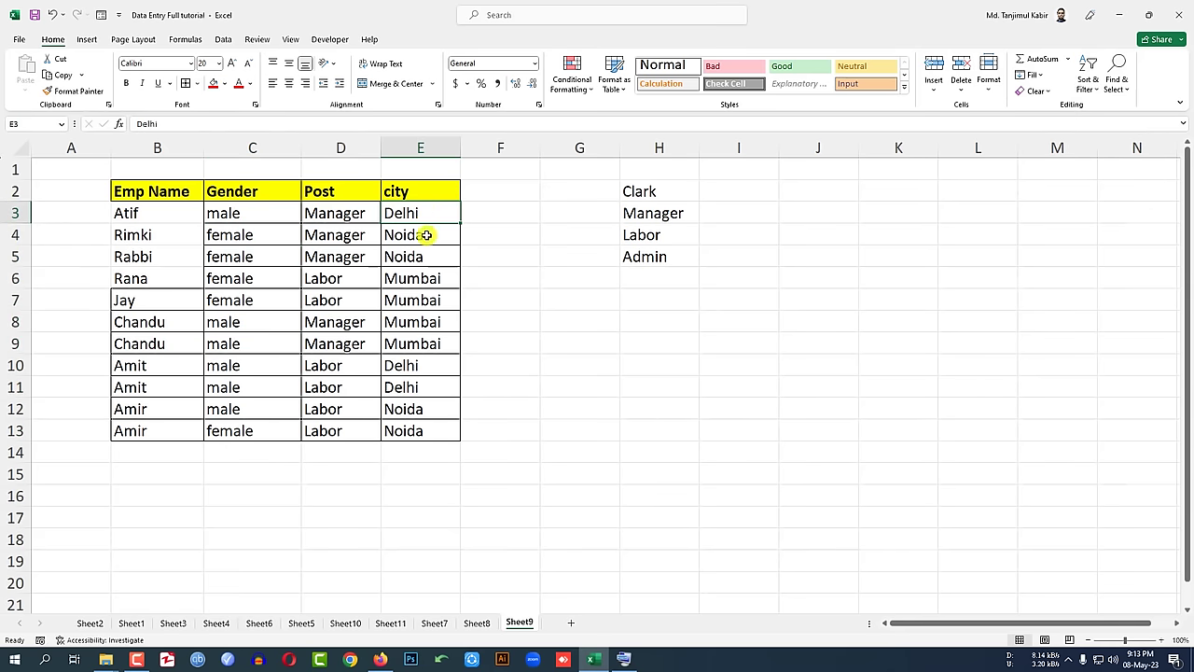
drag(413, 435, 432, 211)
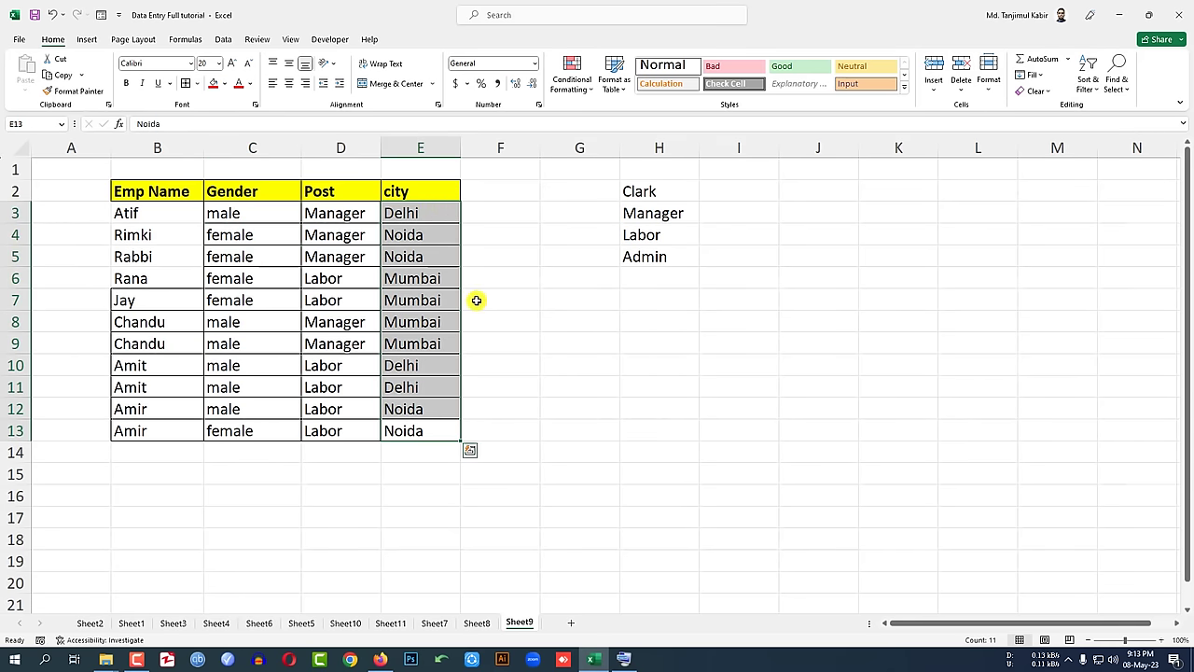
key(Delete)
click(427, 214)
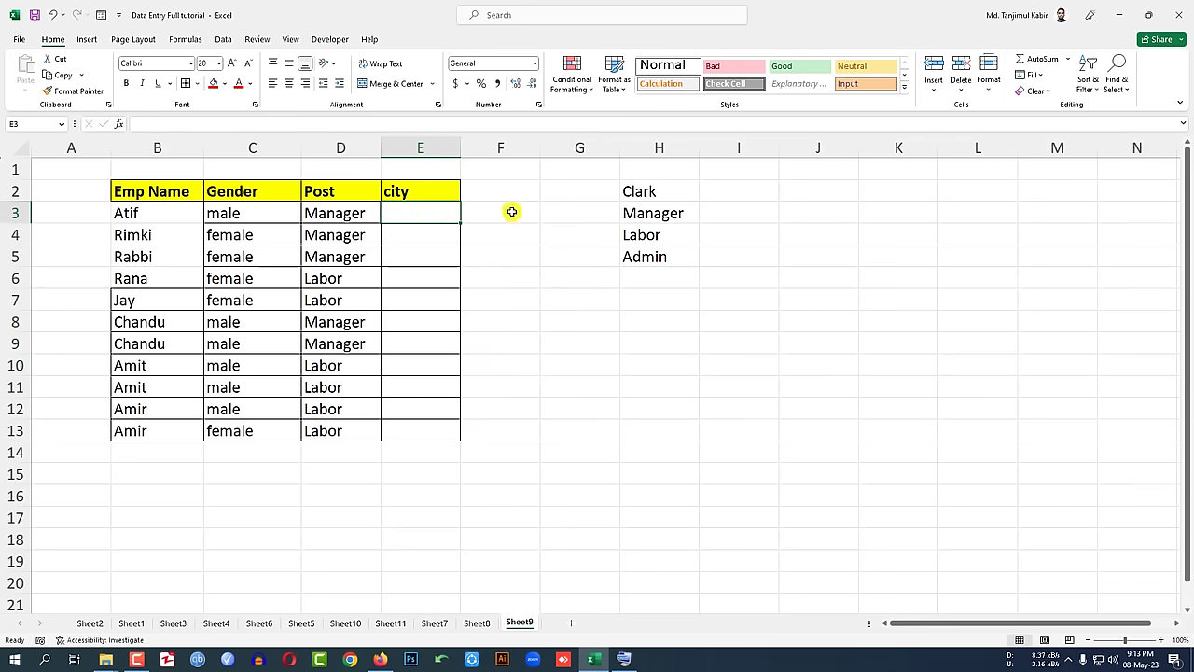
- List the cities Dhaka, Khulna and Jashore in F3:F5, then select the empty E3:E13
click(512, 211)
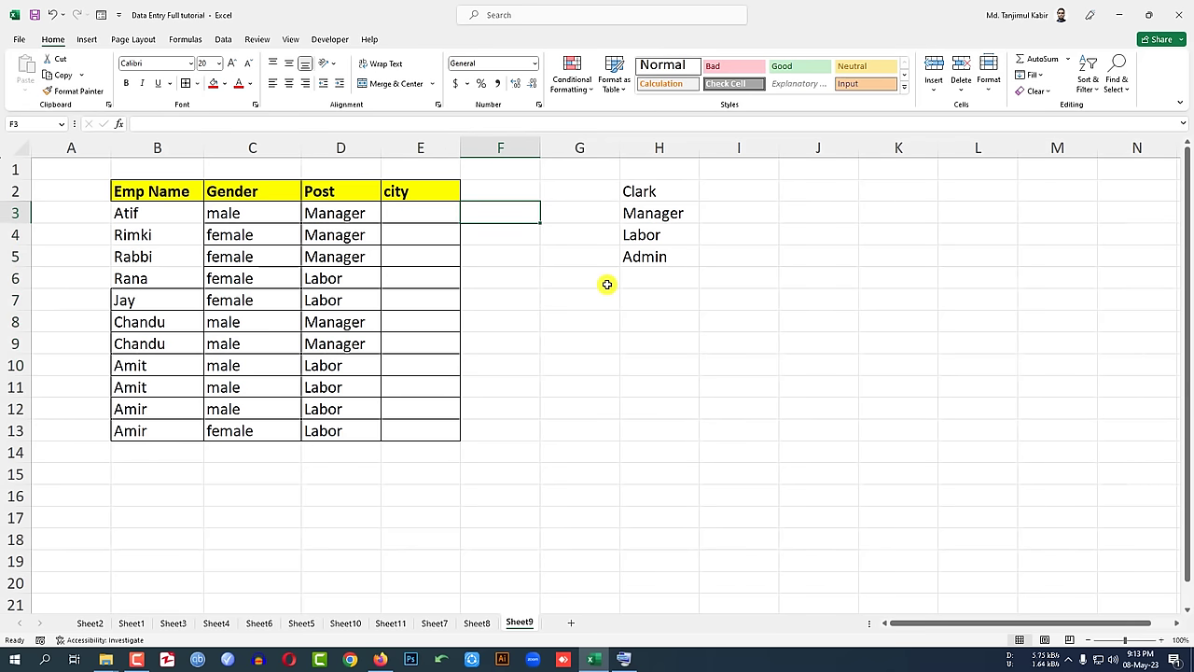
text(Dhaka)
key(Return)
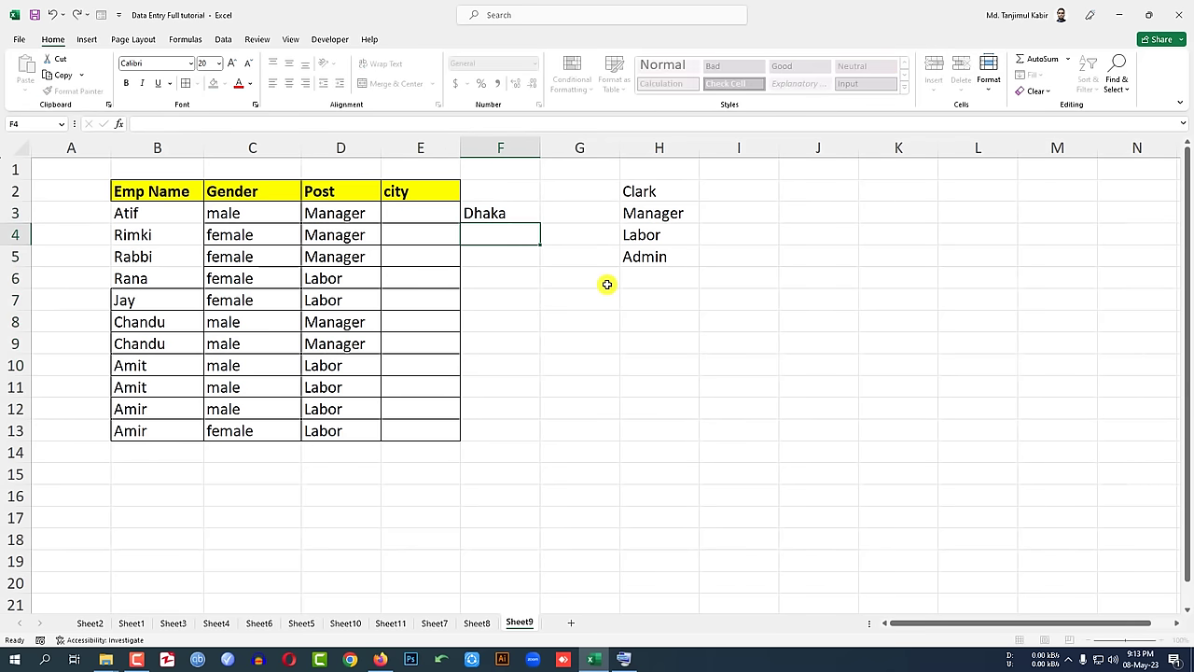
text(Khulna)
key(Return)
text(Jash)
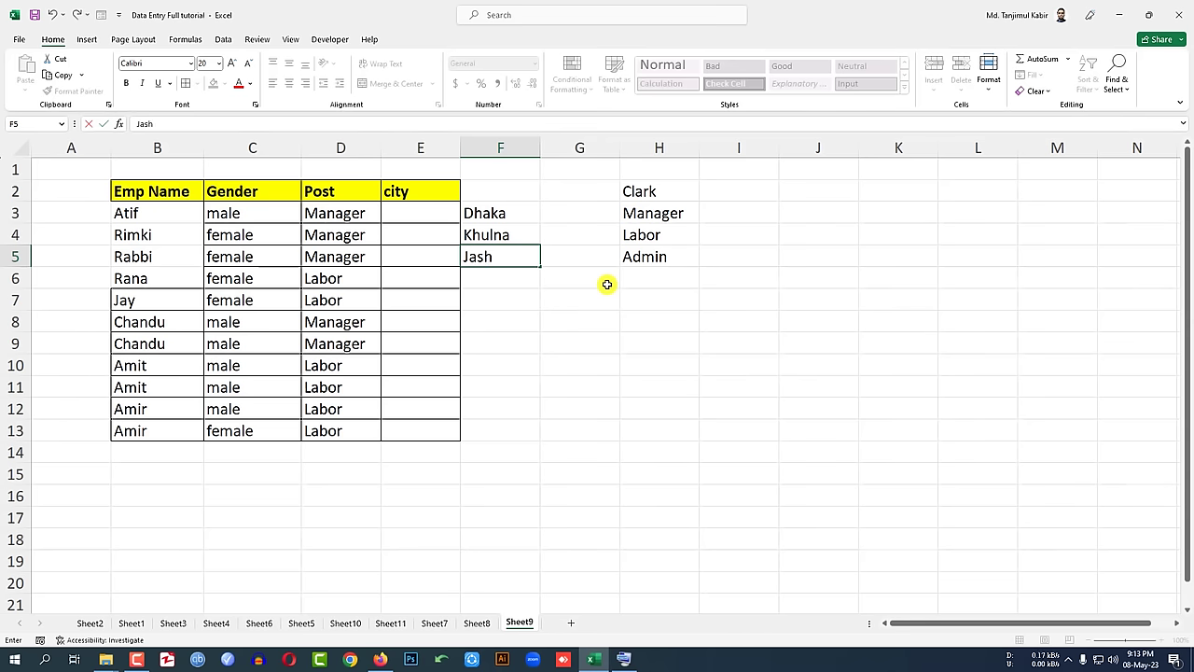
text(ore)
key(Return)
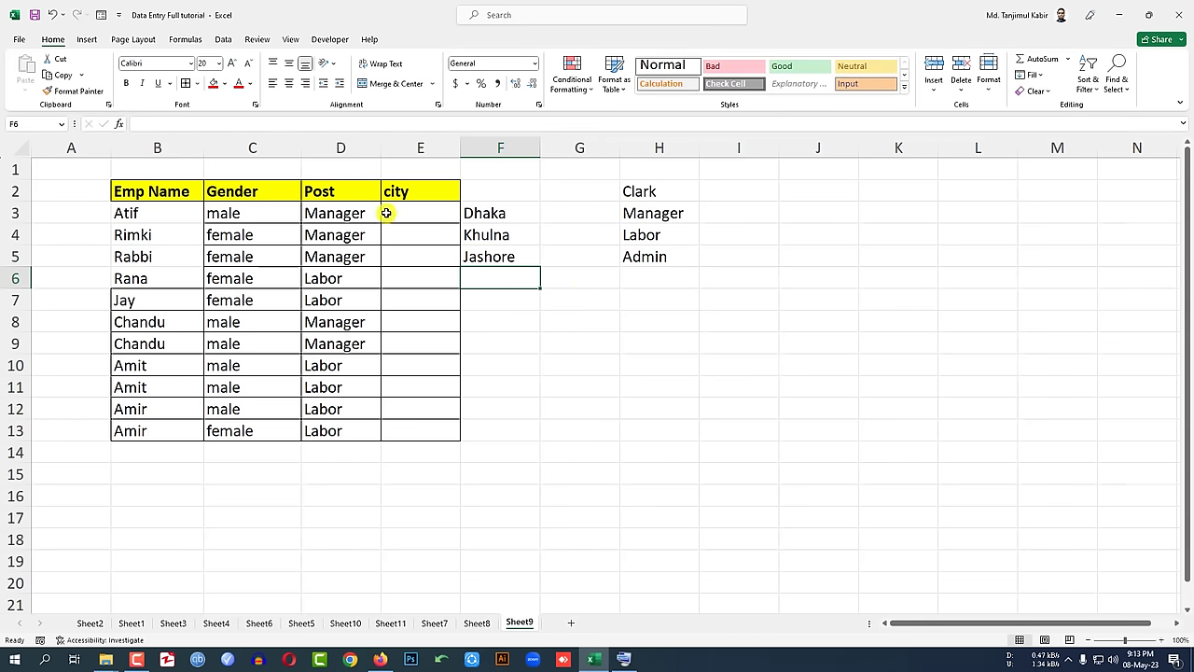
drag(409, 210, 424, 421)
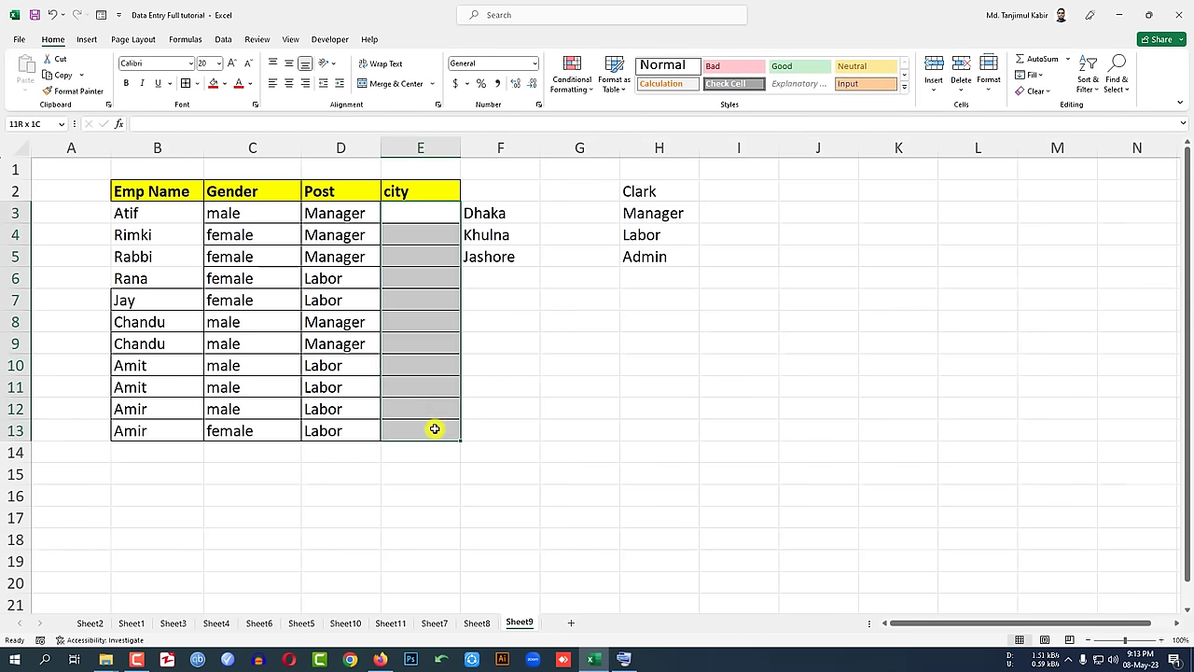
- Add List data validation to E3:E13 with source =$F$3:$F$5 for Dhaka, Khulna, Jashore
click(225, 40)
click(633, 88)
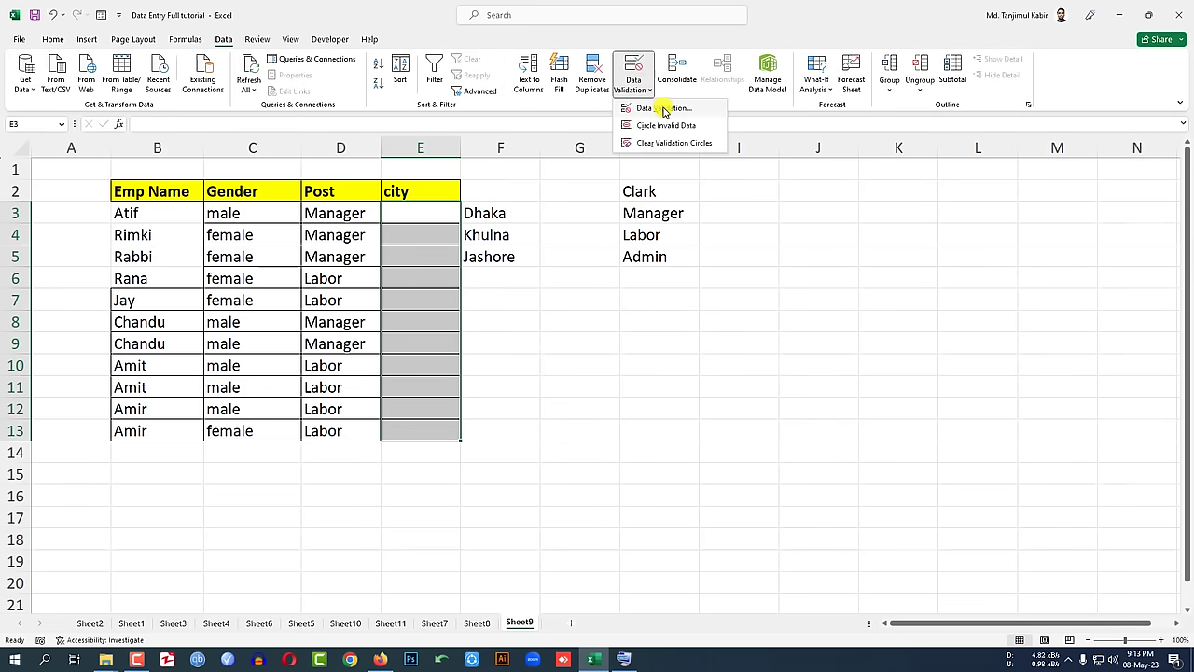
click(666, 110)
click(579, 286)
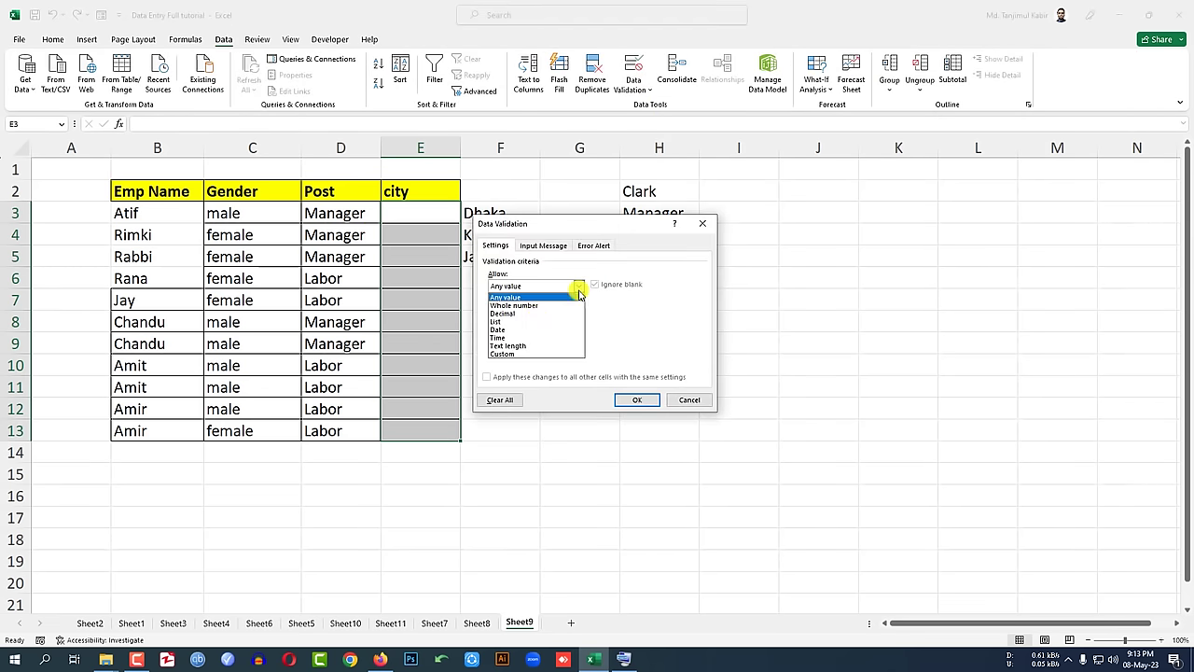
click(529, 322)
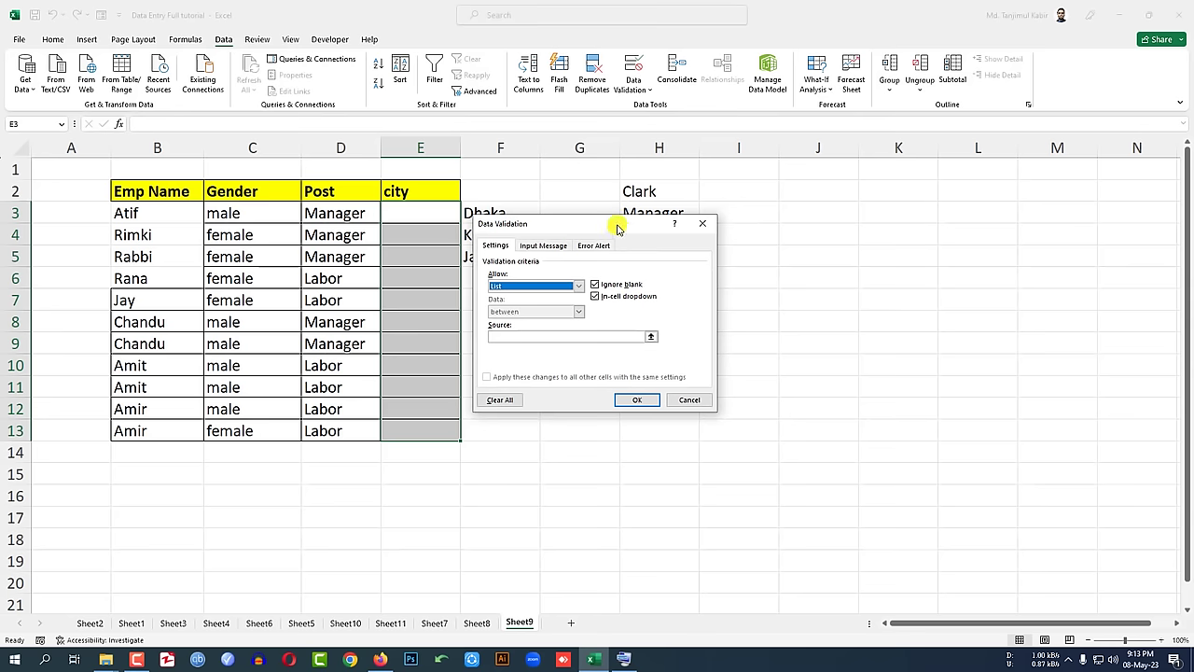
drag(619, 224, 834, 191)
click(866, 304)
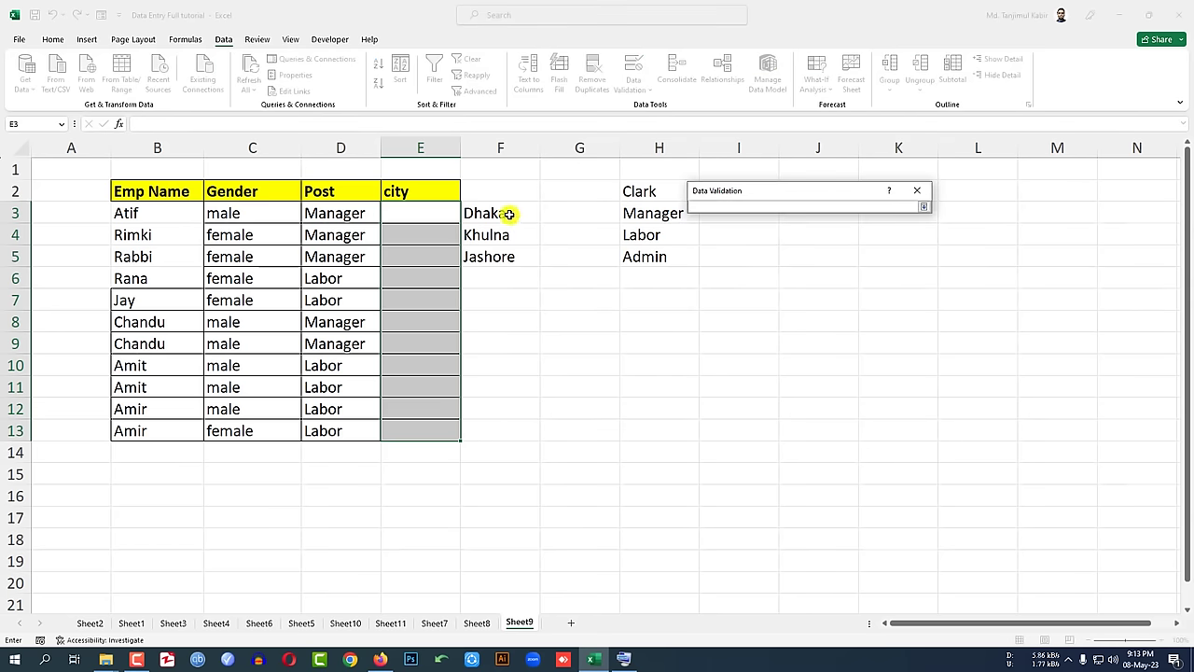
drag(505, 212, 502, 254)
click(924, 206)
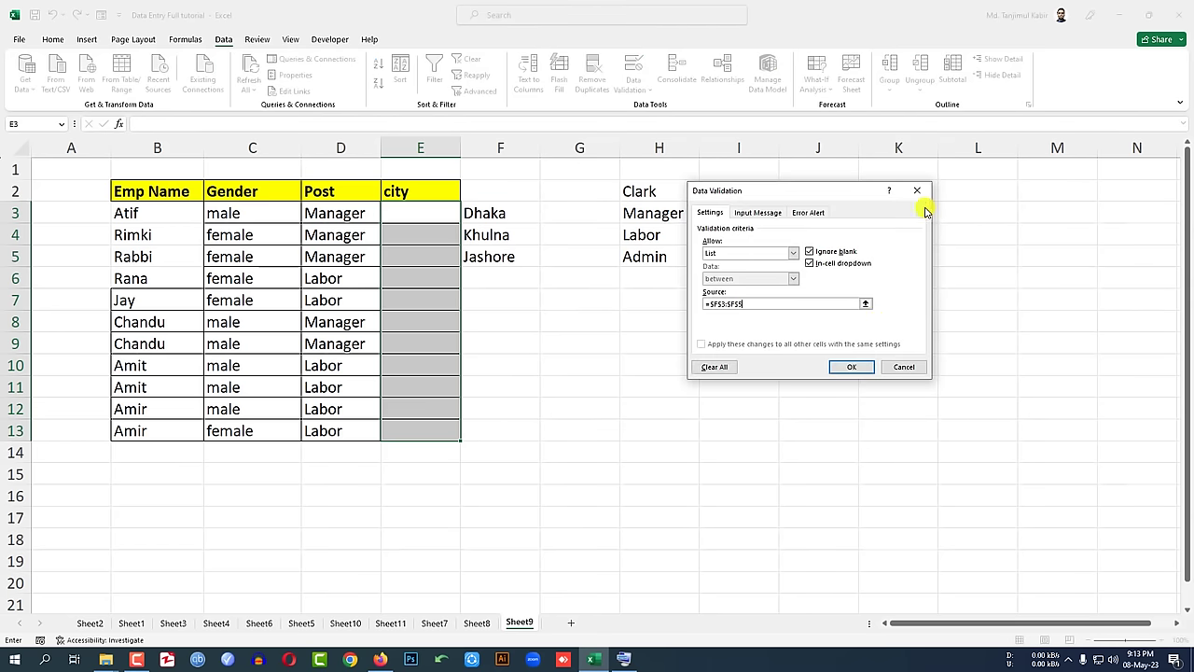
click(857, 369)
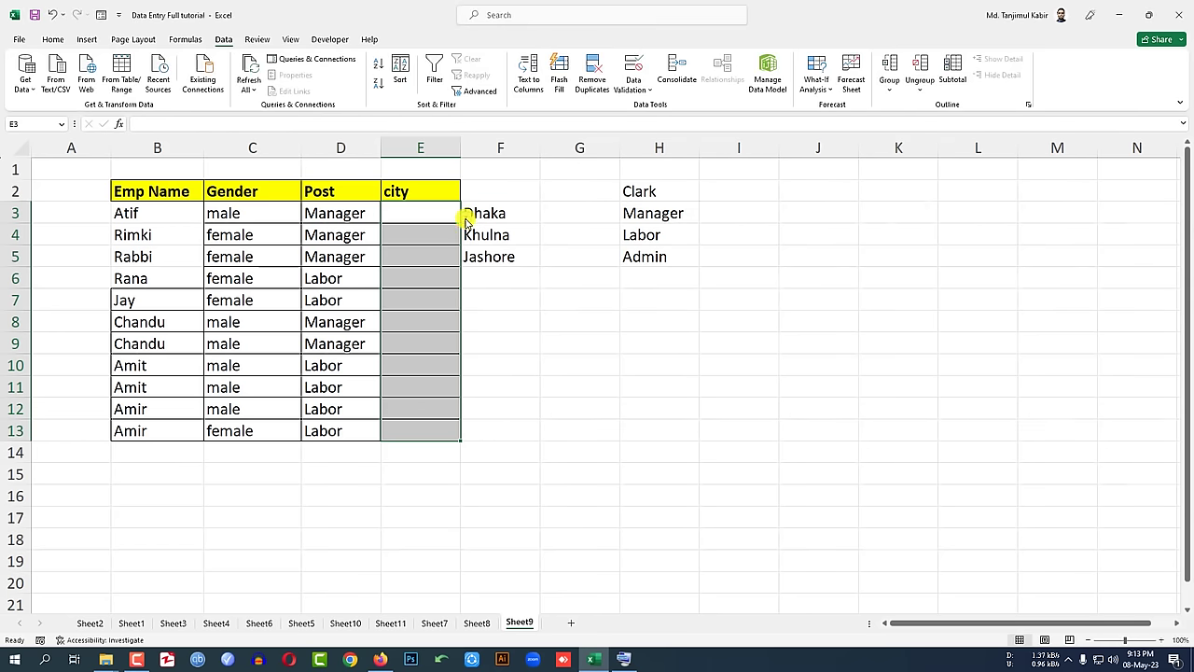
- Pick Khulna, Jashore and Khulna from the dropdowns in E3, E4 and E5
click(470, 214)
click(437, 235)
click(448, 234)
click(467, 235)
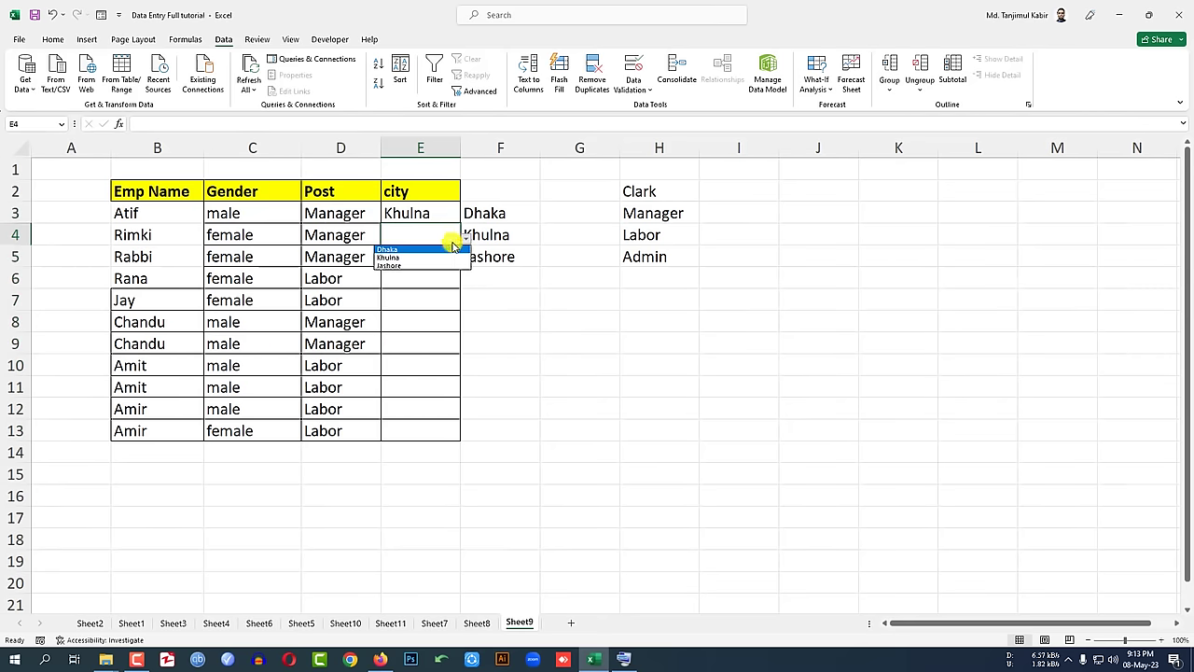
click(401, 265)
click(446, 256)
click(467, 257)
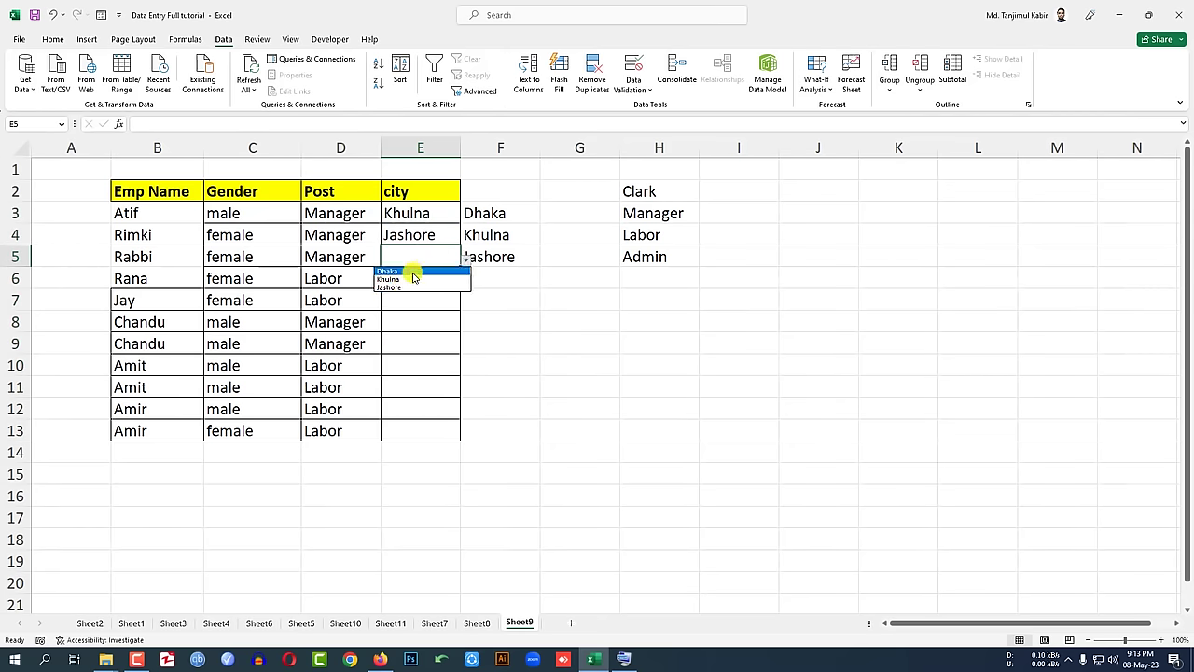
click(406, 277)
click(426, 282)
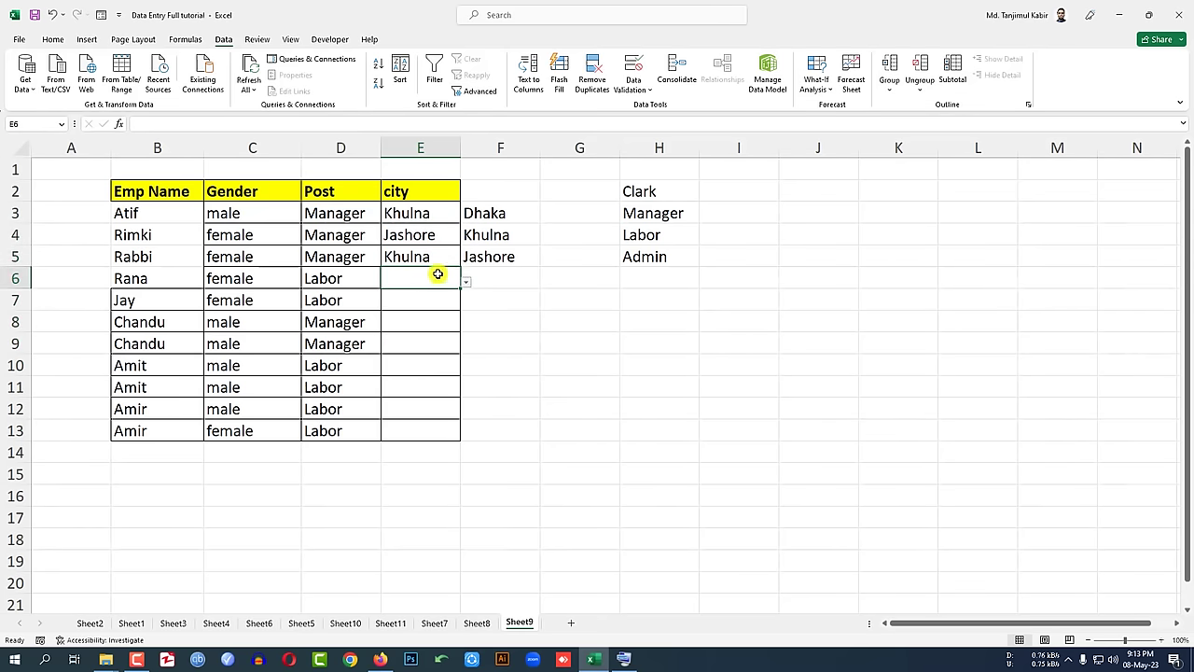